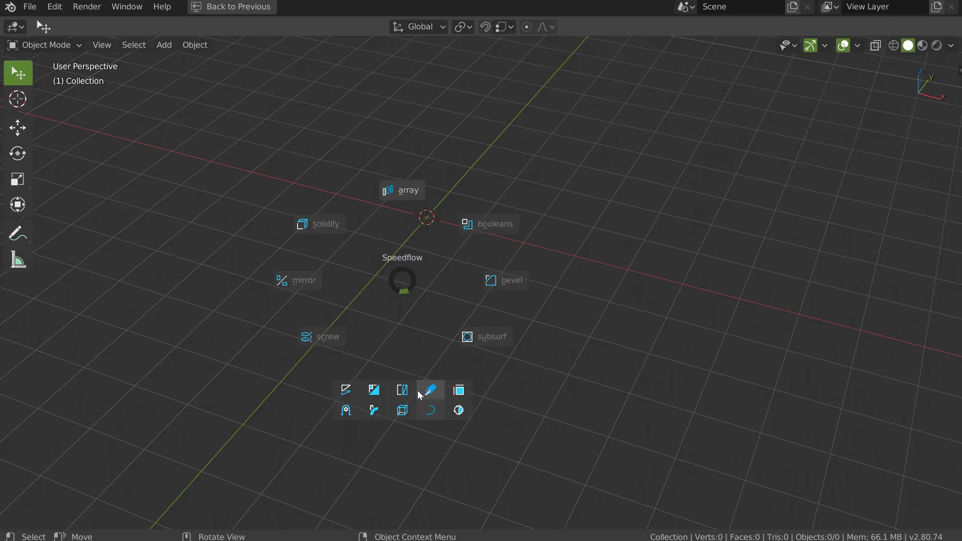
left_click(422, 391)
middle_click_drag(448, 216, 431, 219)
middle_click_drag(431, 219, 432, 227, "shift")
key("ctrl+shift+space")
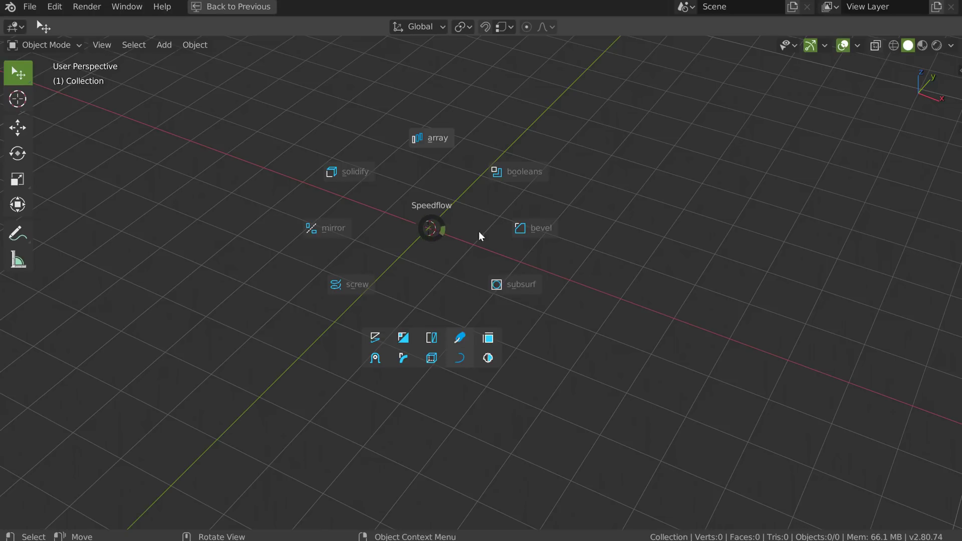
key("Escape")
middle_click_drag(365, 204, 425, 244)
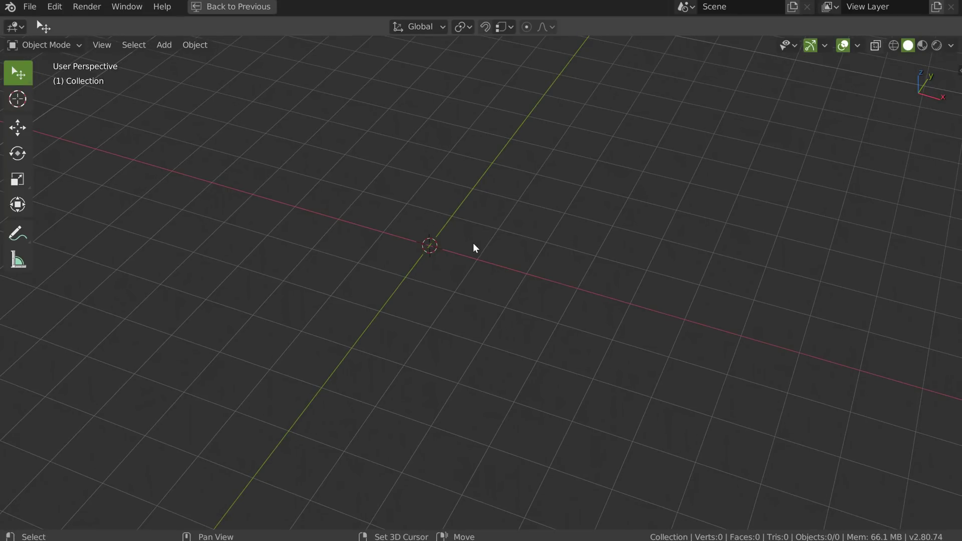
Step: Add a single-vertex primitive at the 3D cursor and extrude it about 1.4 units along the global X axis
key("shift+space")
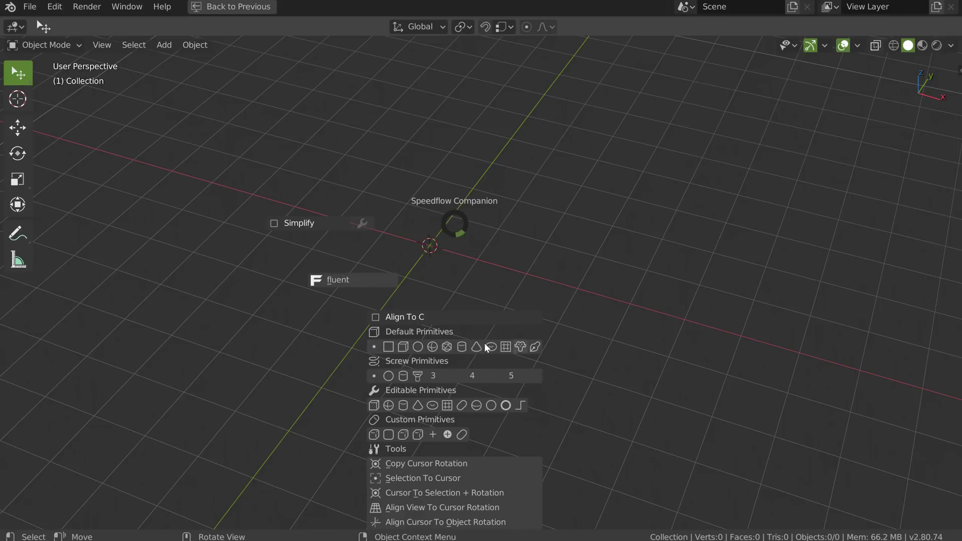
left_click(372, 347)
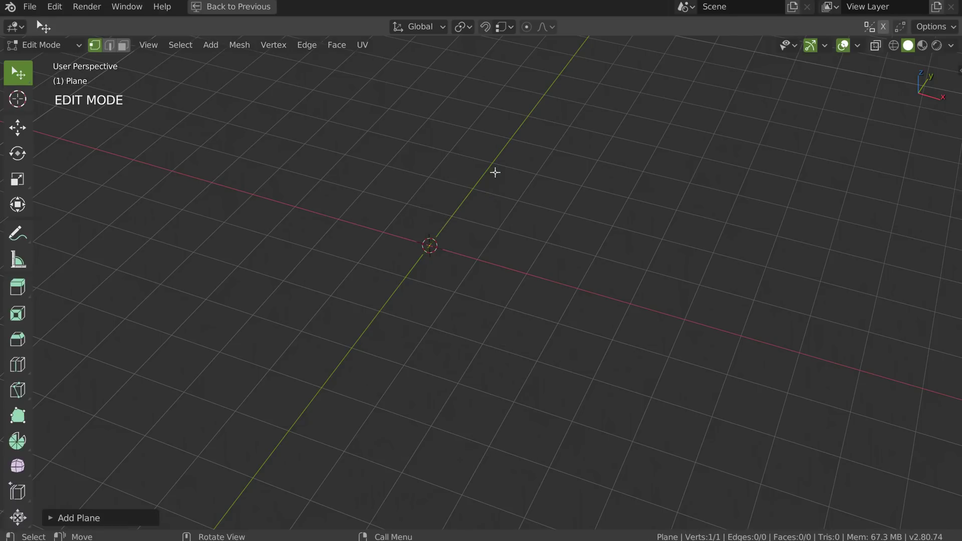
middle_click_drag(448, 255, 451, 257)
key("e")
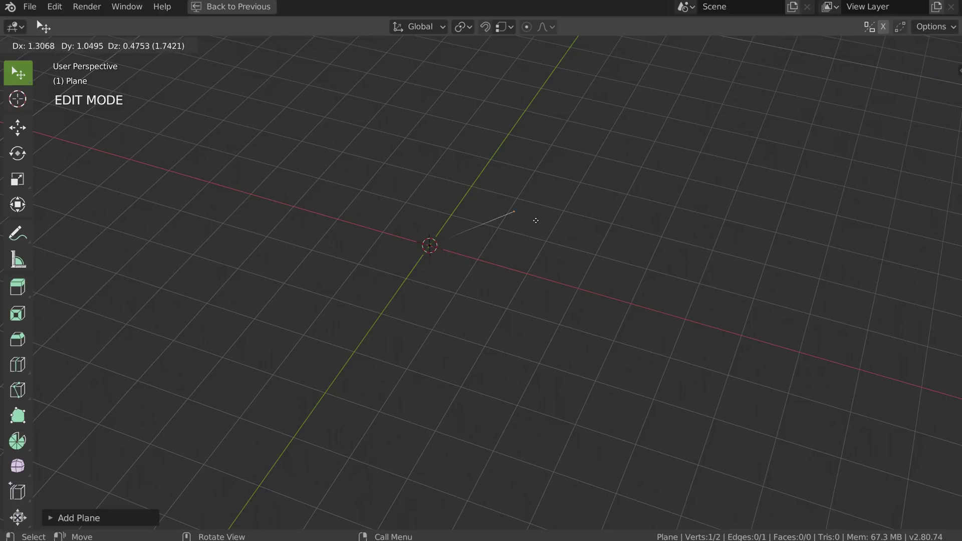
key("x")
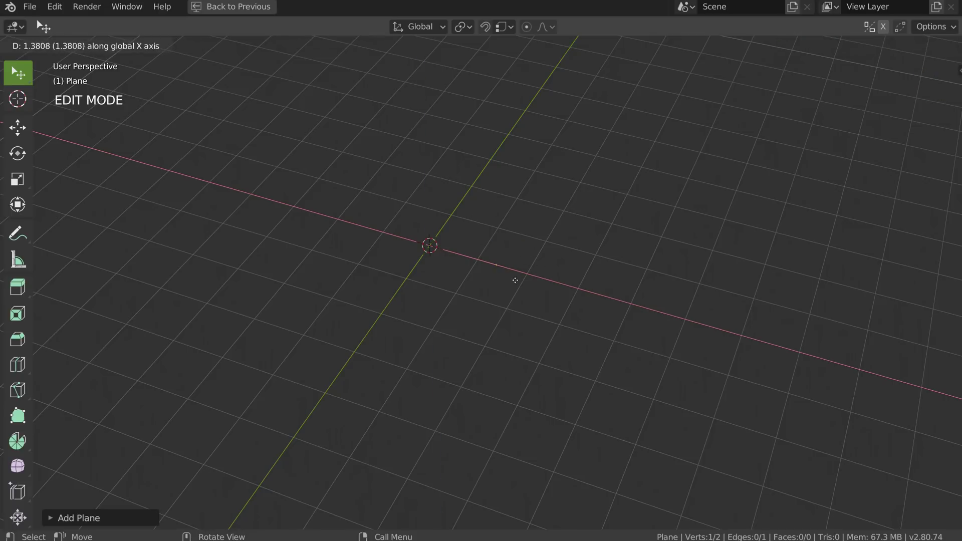
left_click(507, 280)
Step: Add a Displace modifier on the X direction that is limited to the extruded vertex's group
middle_click_drag(492, 274, 502, 240, "ctrl")
middle_click_drag(502, 255, 503, 262)
key("ctrl+shift+space")
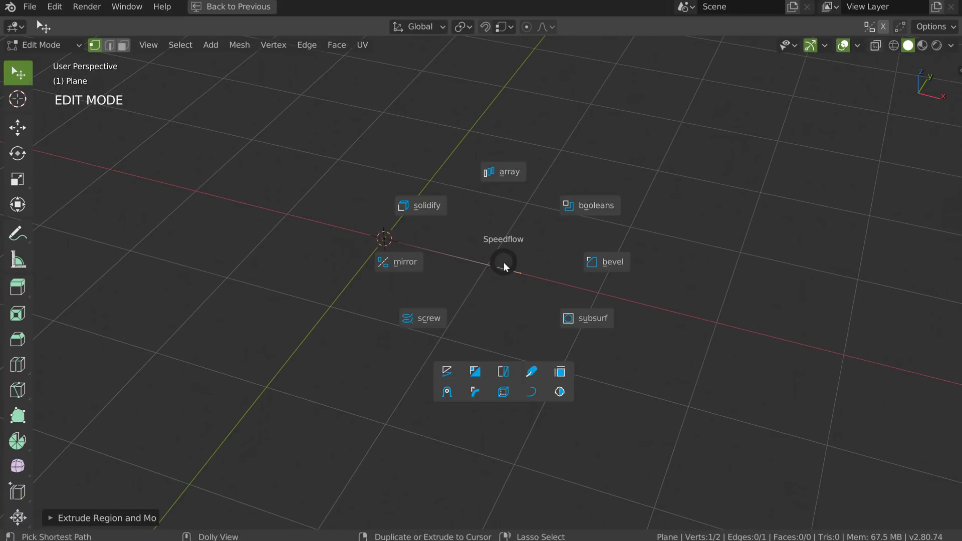
left_click(447, 371)
left_click(515, 336)
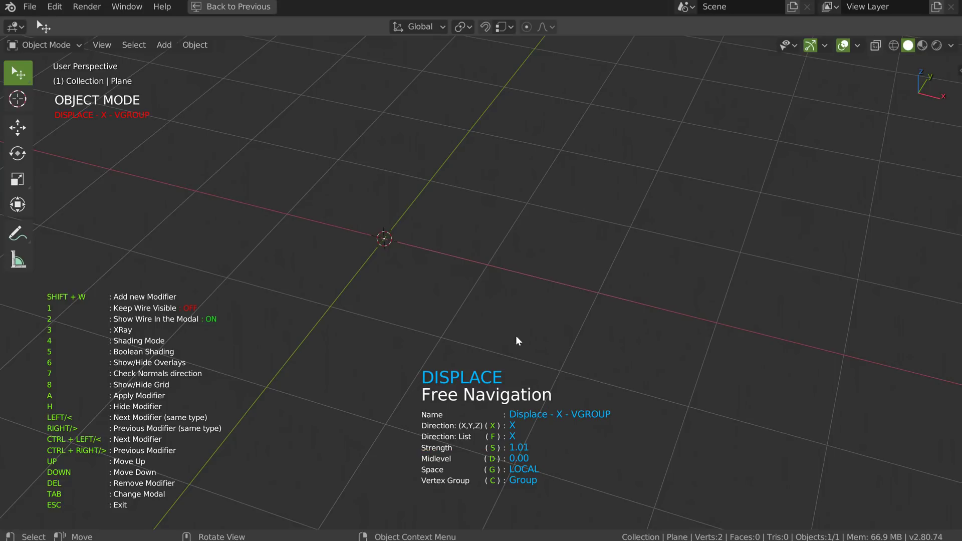
middle_click_drag(380, 316, 386, 211)
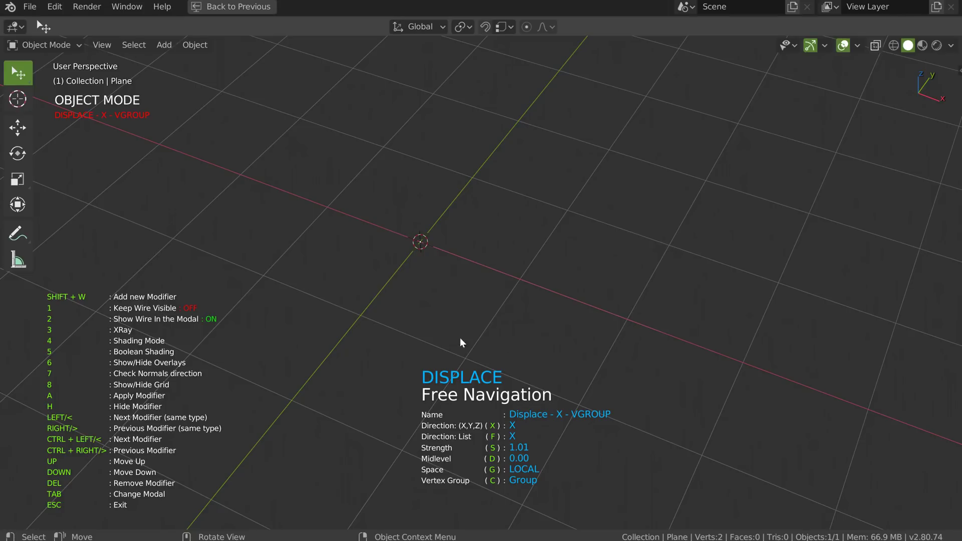
Step: Lower the Displace strength to a slightly negative value, hiding the grid only while adjusting
key("8")
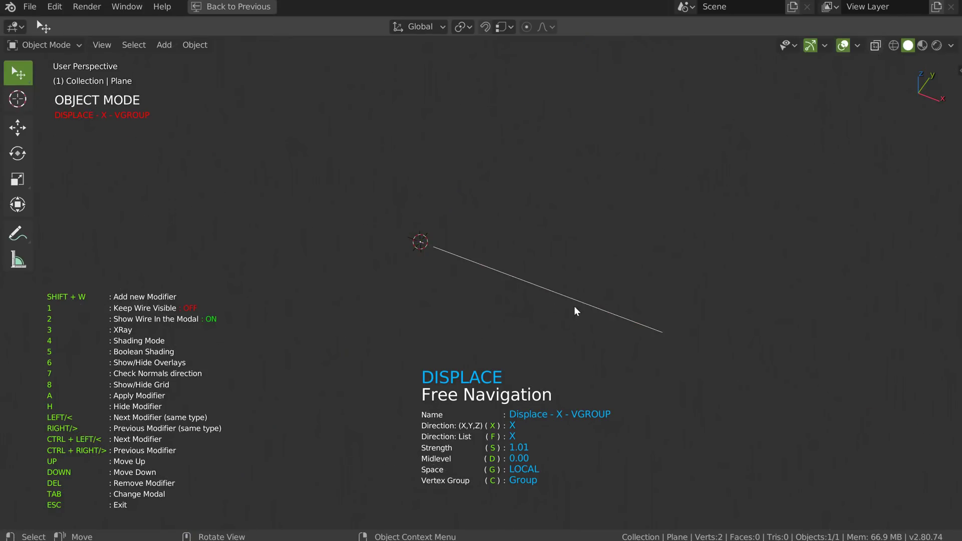
key("s")
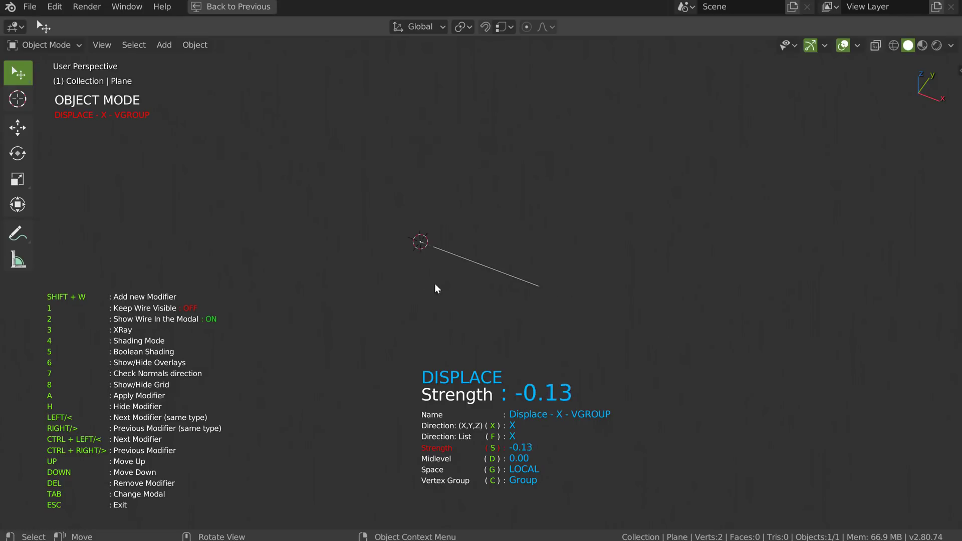
left_click(419, 284)
key("8")
middle_click_drag(533, 151, 519, 239)
Step: Add a Screw modifier around the Z axis with 6 steps to form a hexagon
key("shift+w")
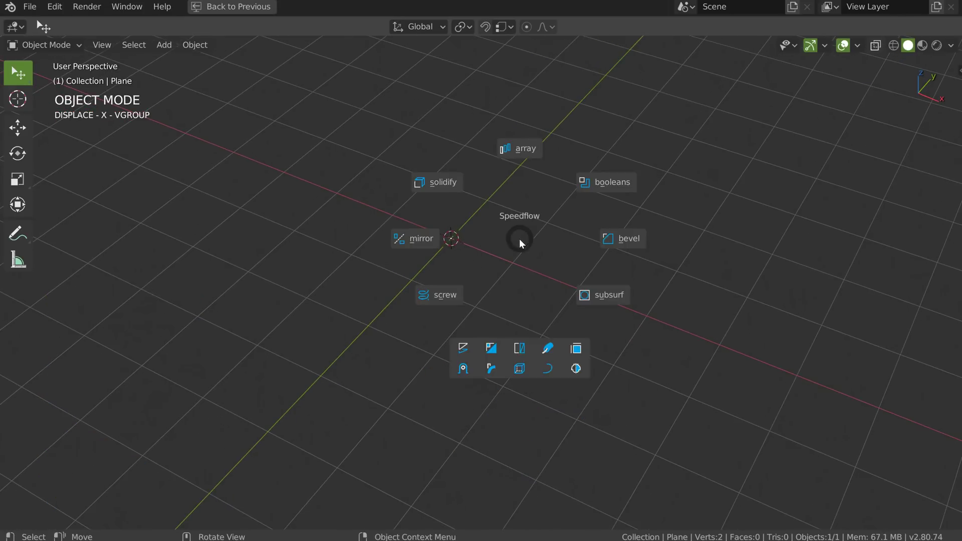
left_click(438, 295)
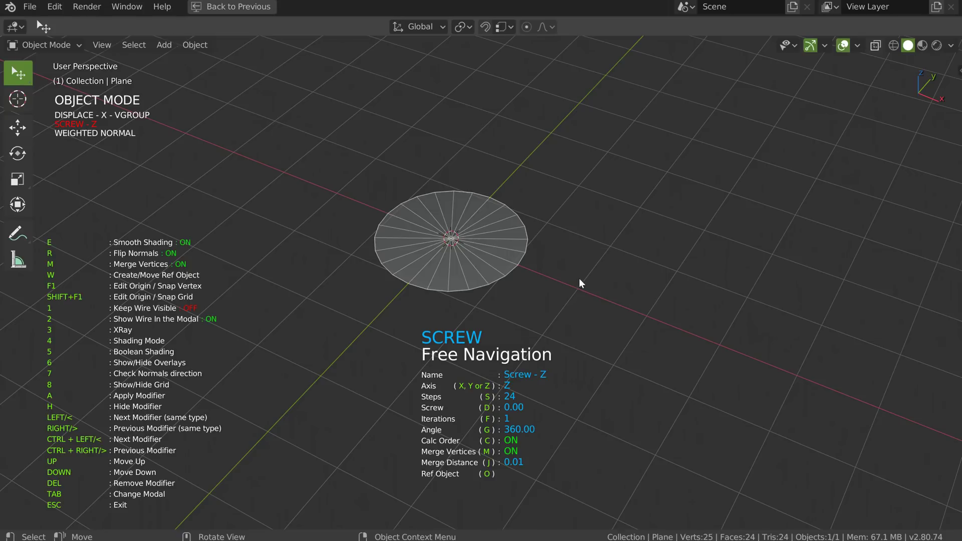
key("s")
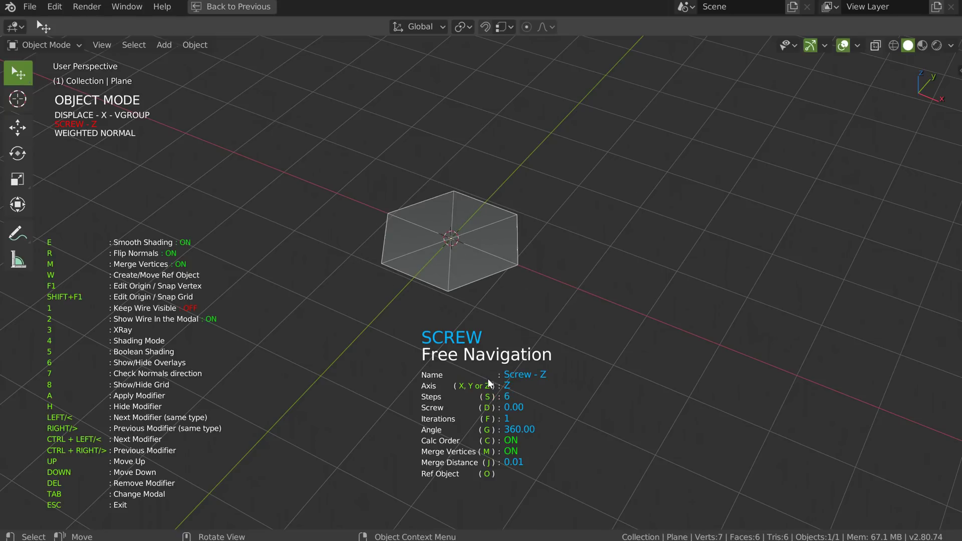
Step: Add a Decimate modifier to the hexagon and switch it to the Curve - Dissolve type
middle_click_drag(502, 162, 476, 240)
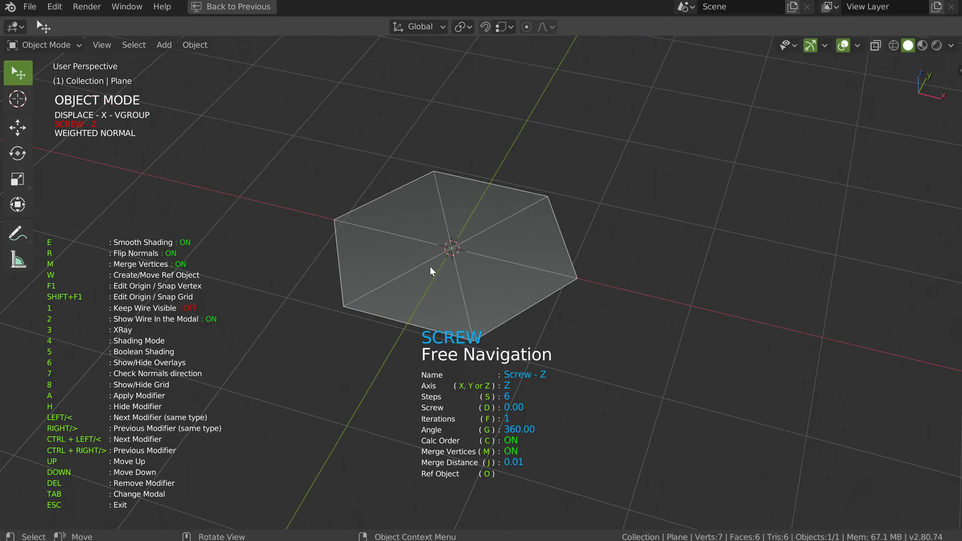
middle_click_drag(505, 273, 470, 236)
key("Tab")
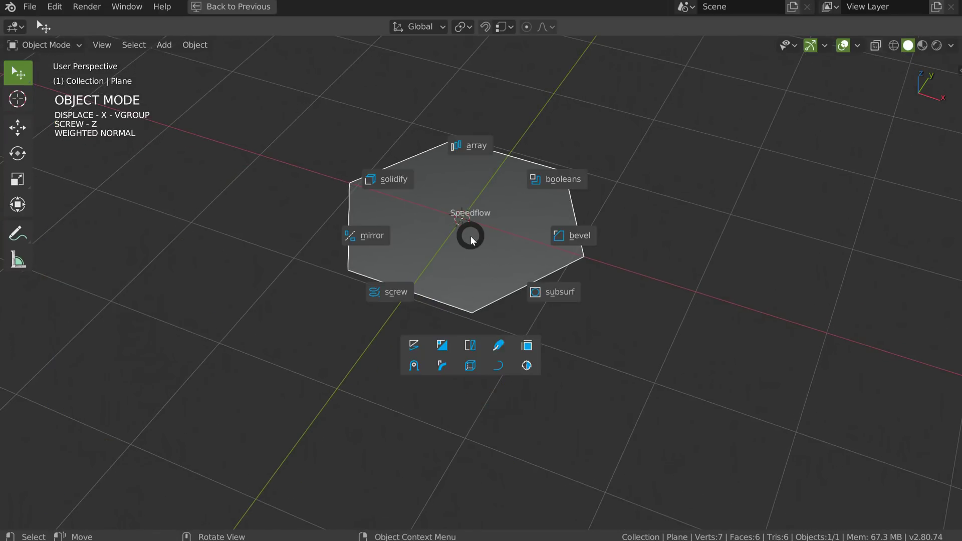
left_click(445, 345)
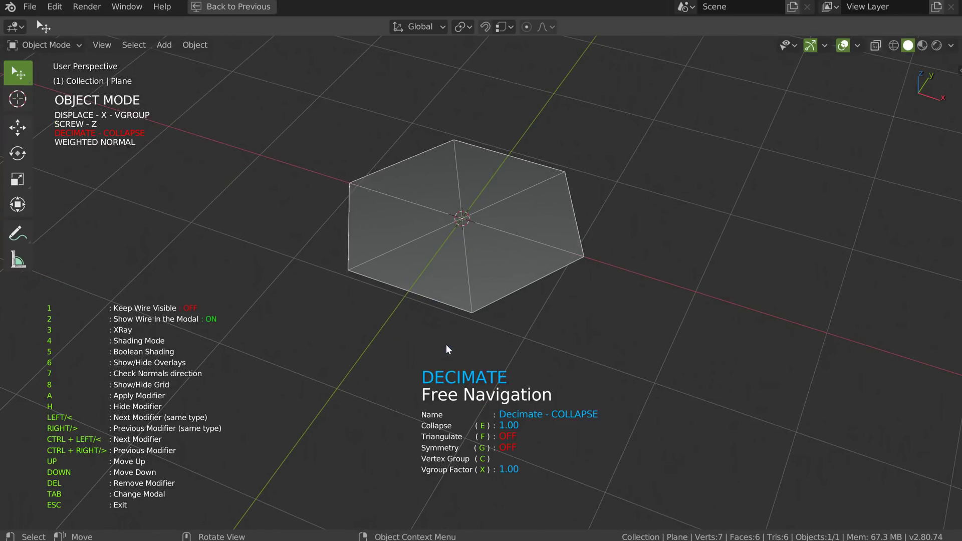
key("r")
key("s")
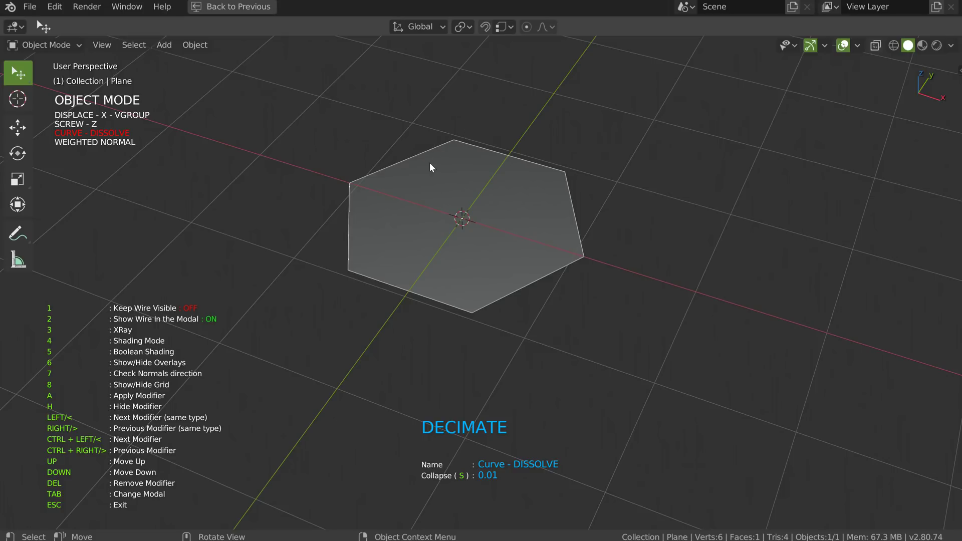
Step: Add an angle-limited Bevel modifier using only vertices, with a width of about 0.06, to round the hexagon's corners
key("shift+w")
left_click(533, 164)
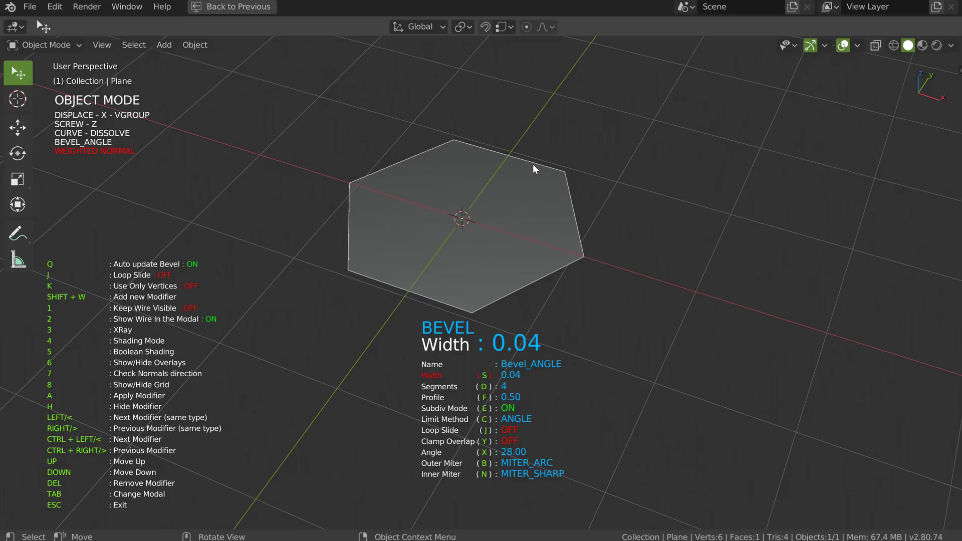
key("k")
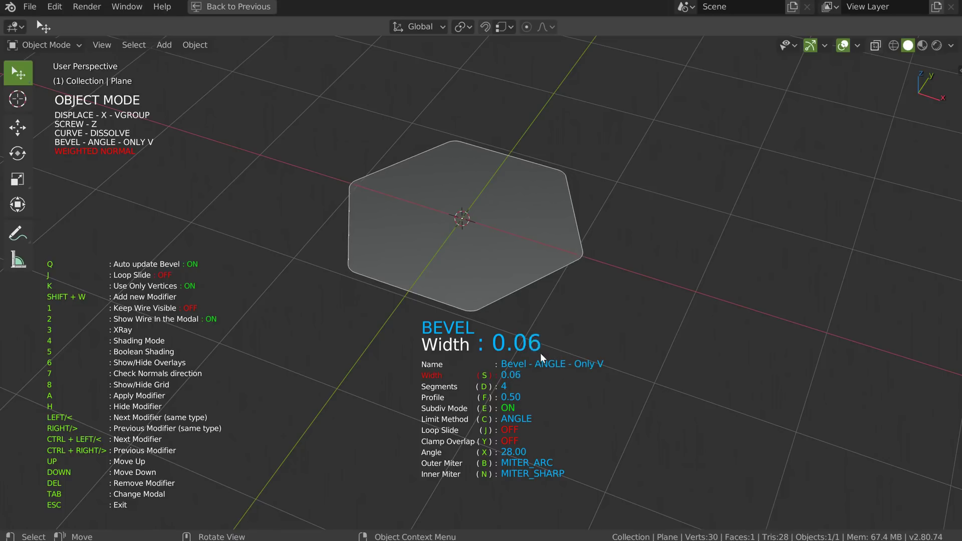
Step: Add a Solidify modifier with a thickness of about 0.68 to give the hexagon height
middle_click_drag(541, 354, 508, 246)
key("shift+w")
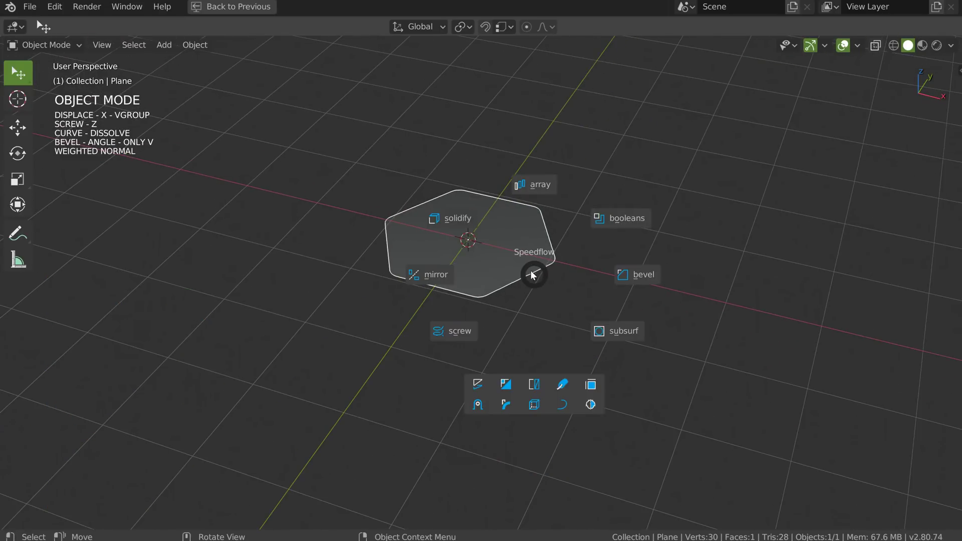
left_click(463, 217)
key("s")
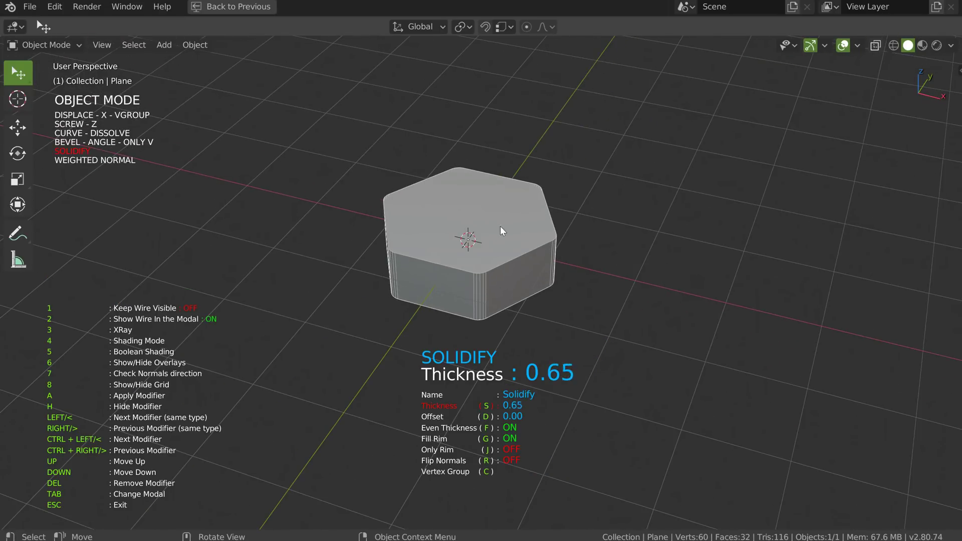
left_click(506, 227)
Step: Set the Solidify offset to -1.00
middle_click_drag(569, 224, 530, 217)
key("d")
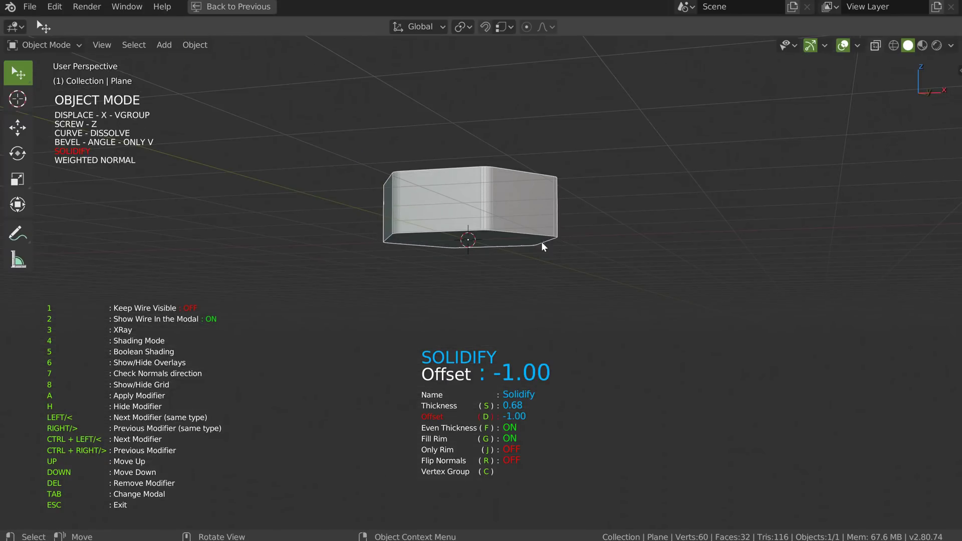
left_click(441, 237)
Step: Turn on Only Rim for the Solidify modifier and set its offset to 1.00
middle_click_drag(498, 233, 479, 264)
key("j")
key("d")
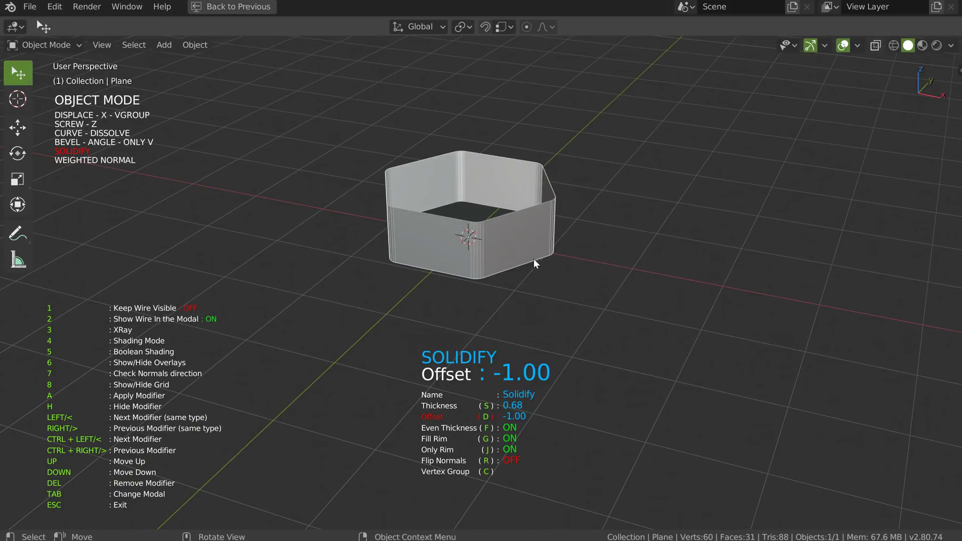
left_click(690, 290)
Step: Increase the Solidify thickness to make the hexagonal rim wall taller
middle_click_drag(689, 290, 513, 236)
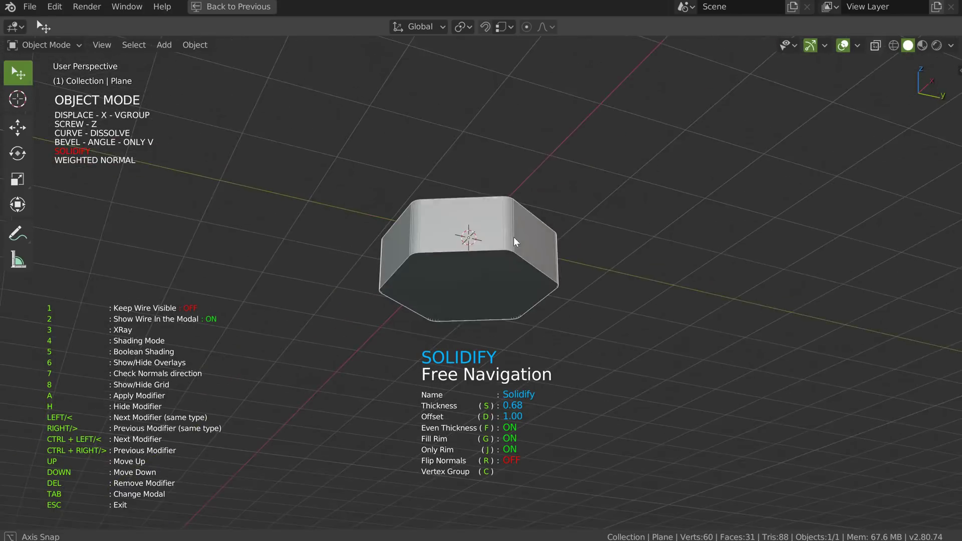
key("s")
left_click(552, 269)
middle_click_drag(551, 270, 449, 193)
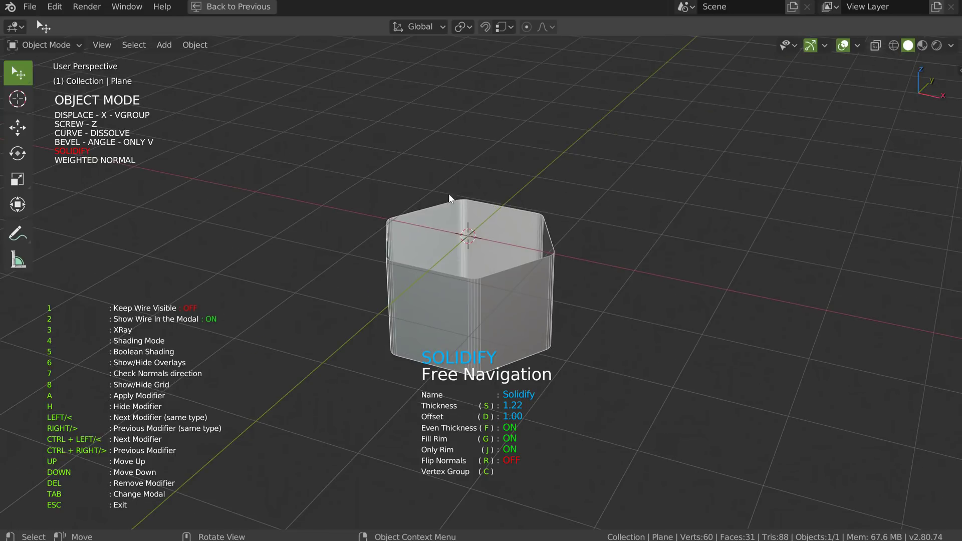
middle_click_drag(488, 275, 402, 255)
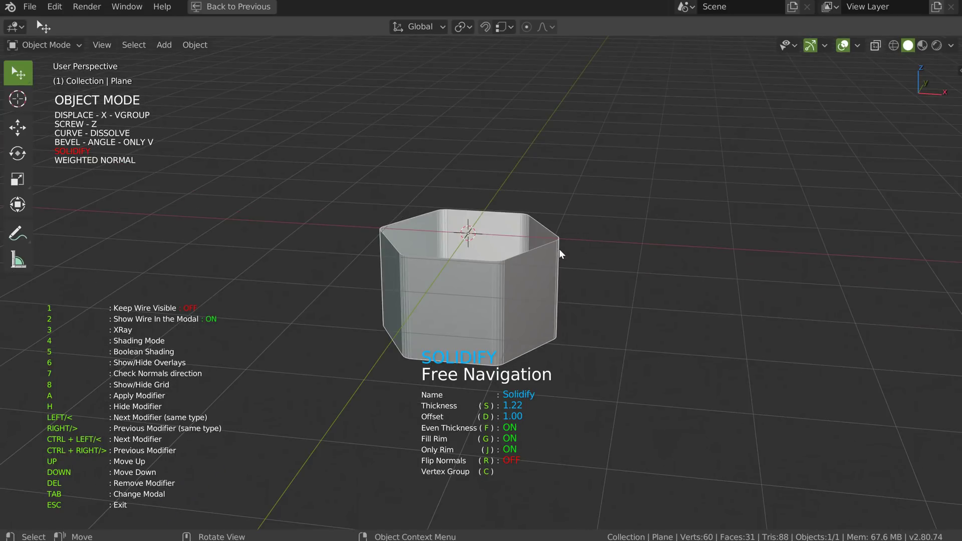
middle_click_drag(385, 209, 467, 264)
key("s")
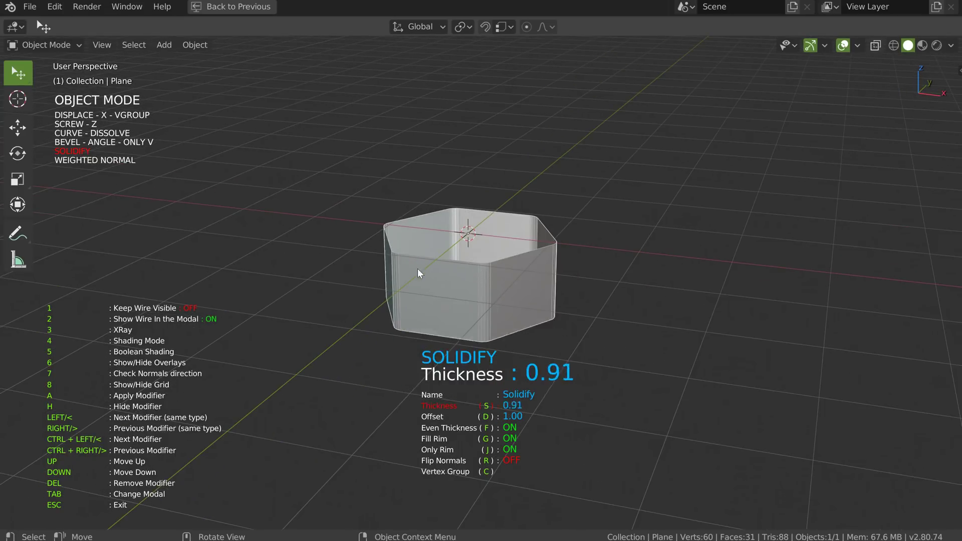
left_click(490, 281)
Step: Add a Mirror modifier across the Z axis to the hexagonal shell
middle_click_drag(489, 282, 486, 266)
key("Tab")
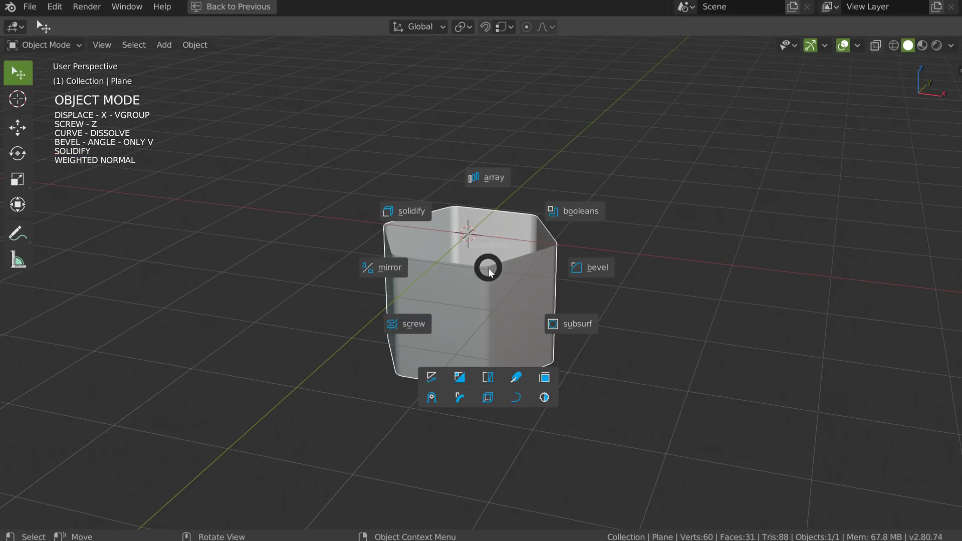
left_click(392, 269)
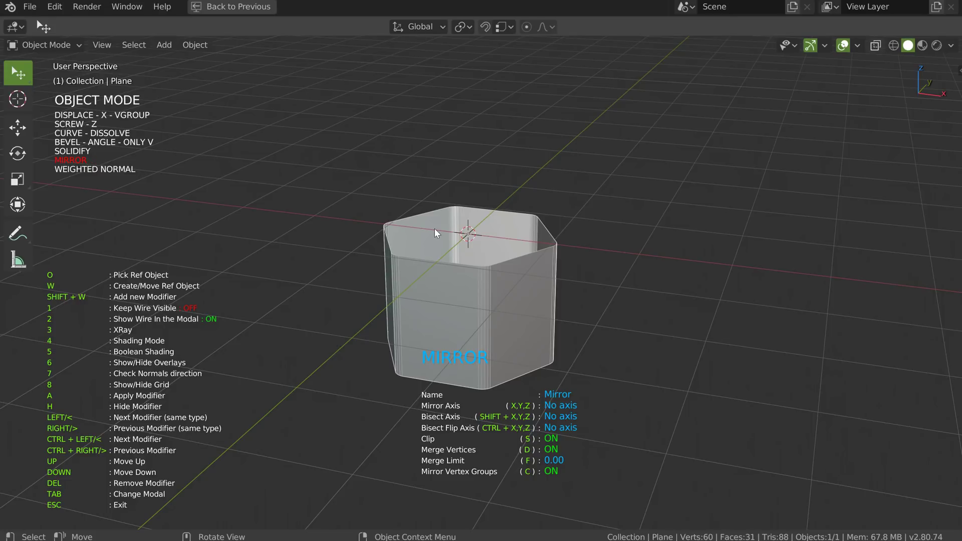
key("z")
middle_click_drag(537, 365, 555, 281)
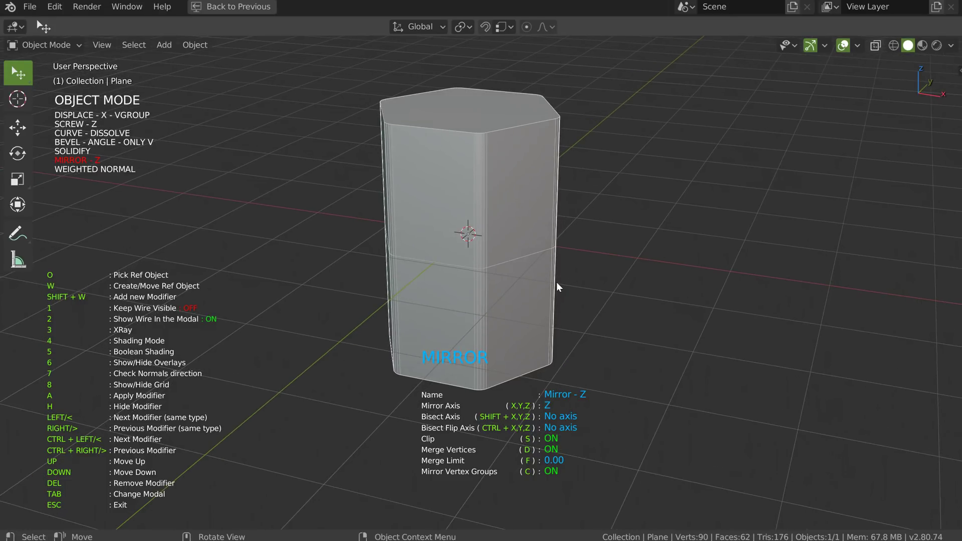
Step: Return to the Solidify modifier and readjust its thickness to change the mirrored body's height
key("shift+w")
left_click(483, 239)
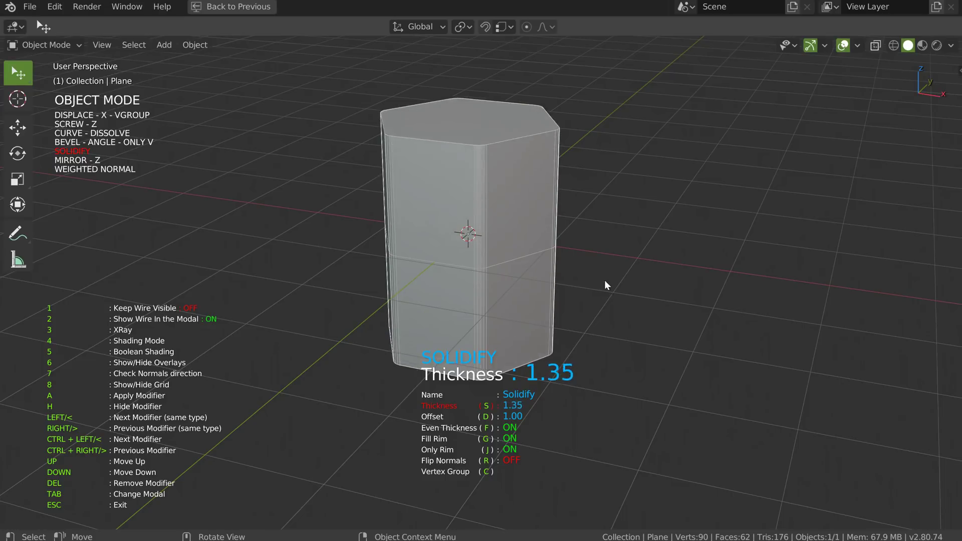
left_click(561, 281)
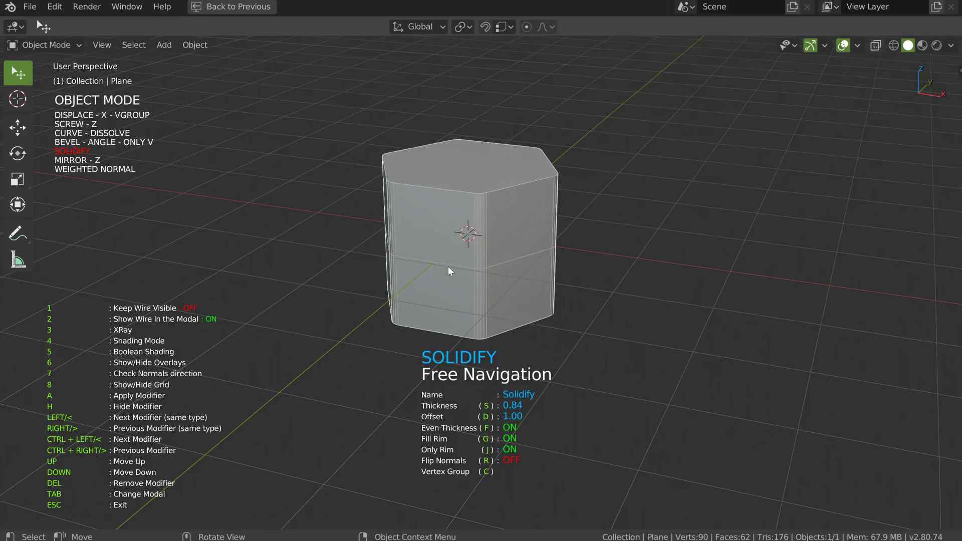
middle_click_drag(548, 251, 515, 249)
key("s")
left_click(538, 261)
Step: Set the vertex-only bevel on the hexagonal body to width 0.10 with 7 segments
key("Tab")
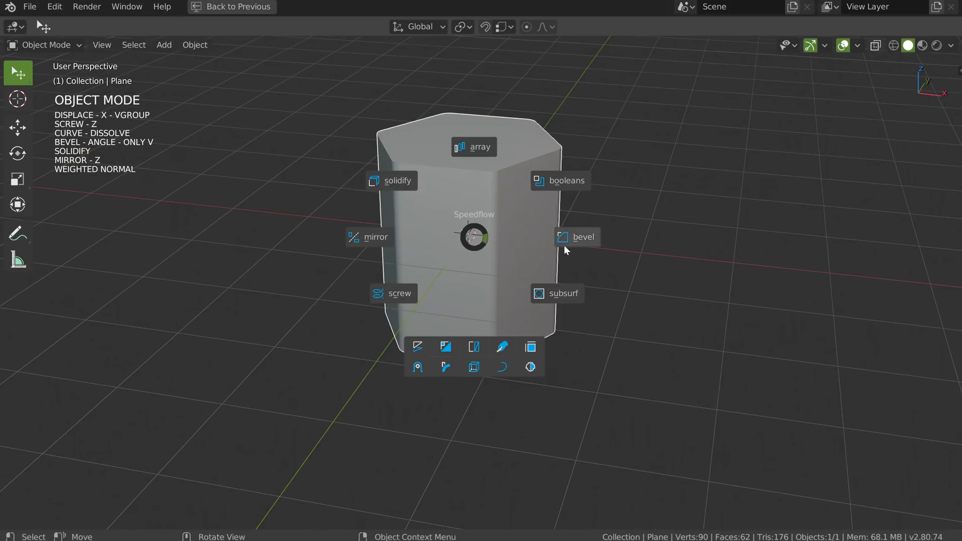
left_click(584, 237)
key("s")
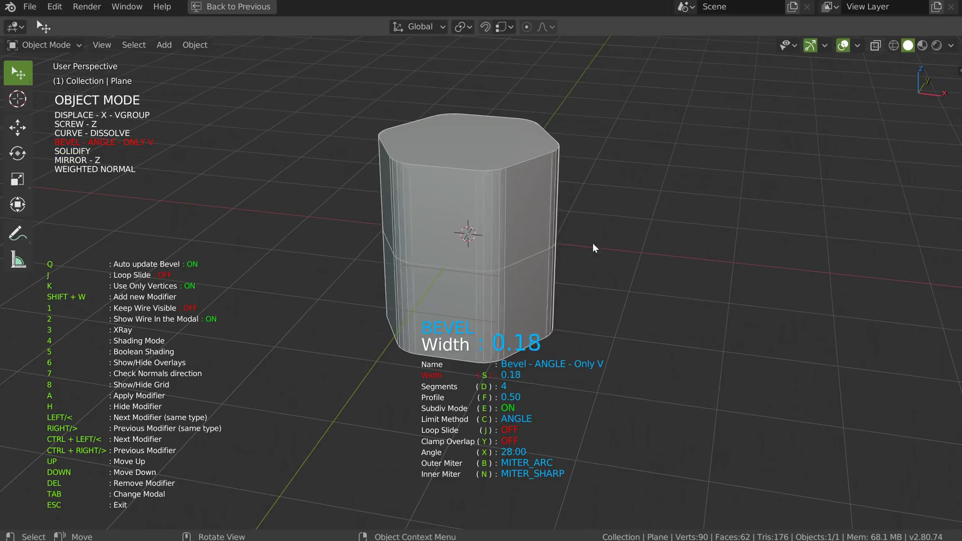
left_click(581, 243)
key("d")
left_click(621, 249)
key("s")
left_click(612, 248)
mouse_move(546, 233)
middle_mouse_down()
mouse_move(532, 230)
mouse_move(531, 254)
mouse_move(545, 226)
middle_mouse_up()
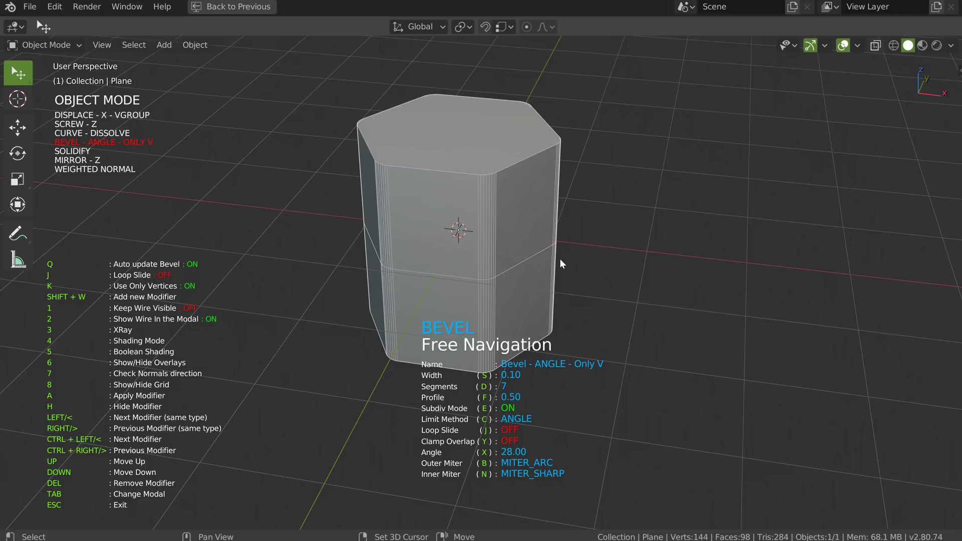
Step: Add a new angle-limited bevel of width 0.11 with 1 segment to chamfer the body's end rims
key("shift+w")
left_click(576, 264)
key("d")
scroll(596, 254, "down", 3)
left_click(499, 224)
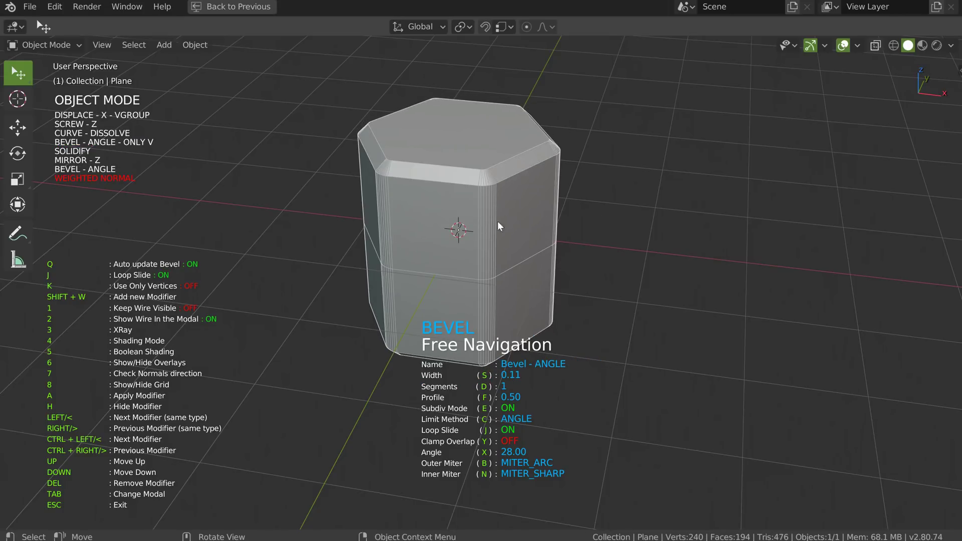
Step: Add a second angle-limited bevel on top of the chamfer to round the body's remaining edges
key("shift+w")
left_click(557, 247)
middle_click_drag(557, 250, 536, 241)
Step: Set the Solidify thickness to about 1.37 to make the bevelled body taller
key("space")
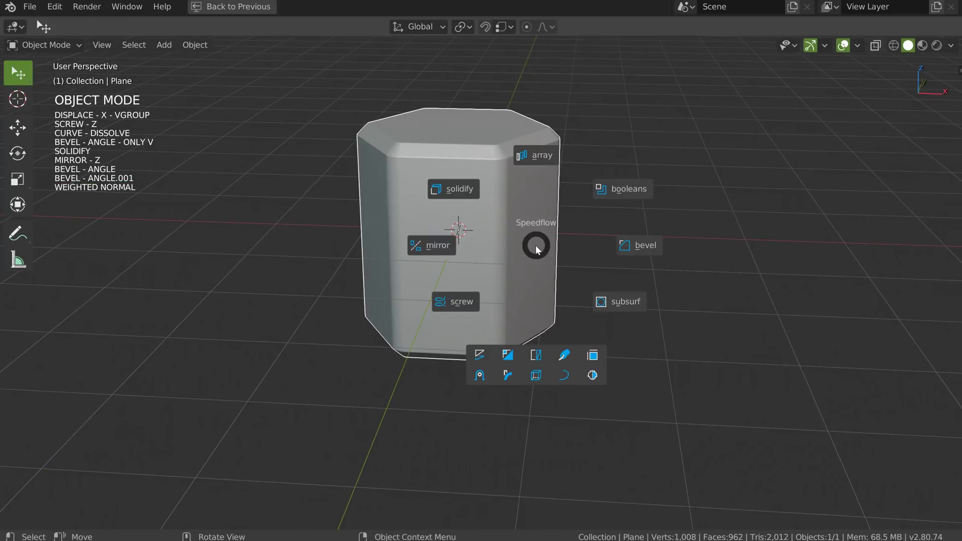
left_click(455, 188)
key("s")
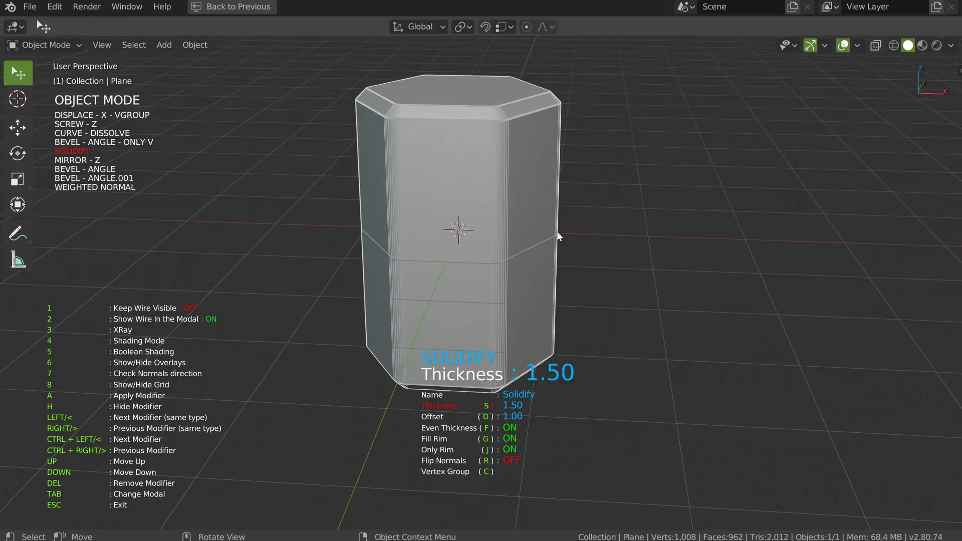
left_click(549, 233)
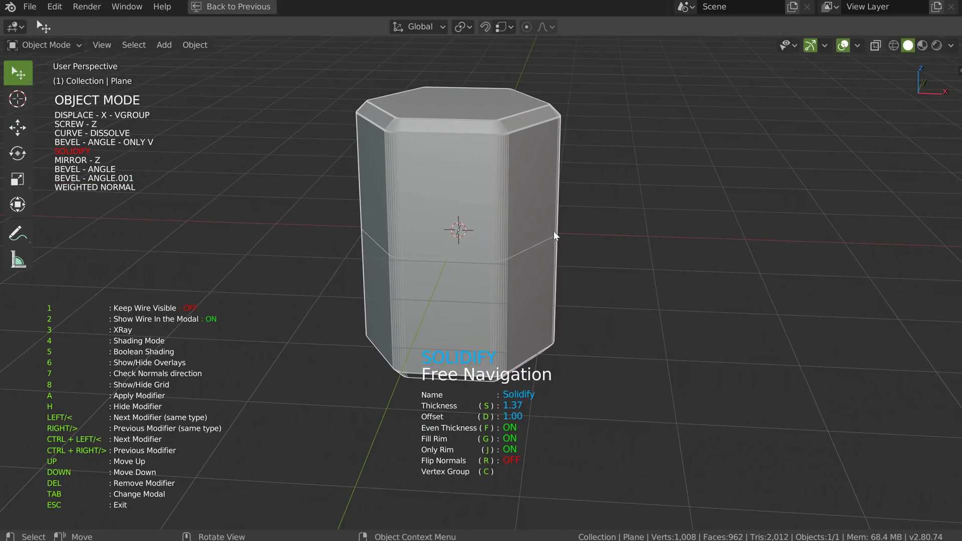
middle_click_drag(546, 257, 507, 230)
key("Escape")
Step: Adjust the Displace strength to change the radius of the hexagonal body
key("space")
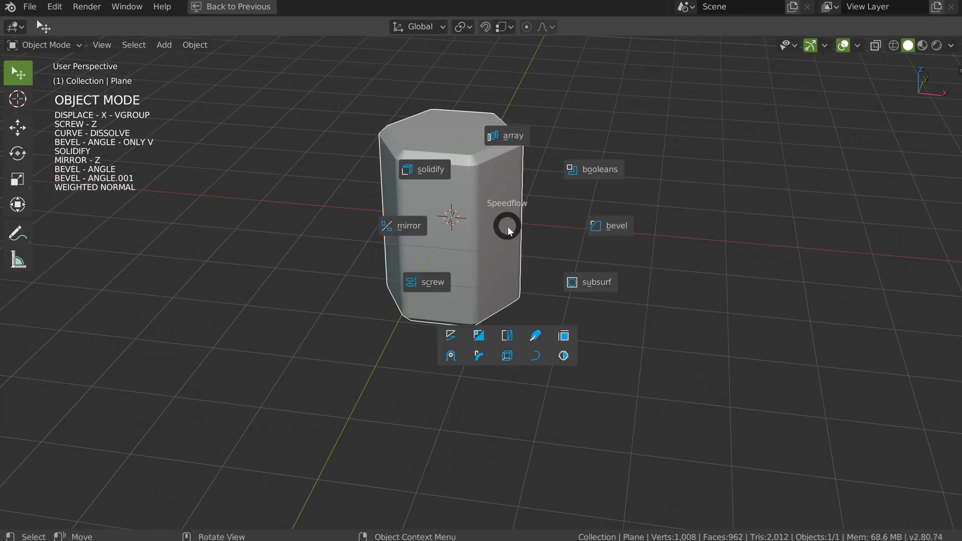
left_click(458, 340)
key("s")
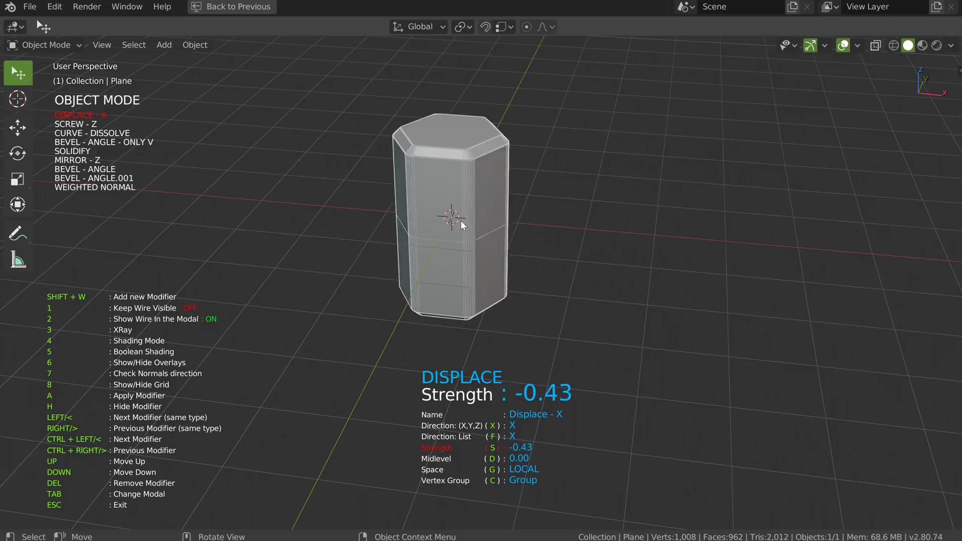
left_click(470, 231)
middle_click_drag(469, 232, 509, 219)
scroll(501, 228, "up", 1)
middle_click_drag(419, 172, 442, 208)
Step: Hide the body's modifiers one by one from the end of the stack with the modifier visibility tool
key("Tab")
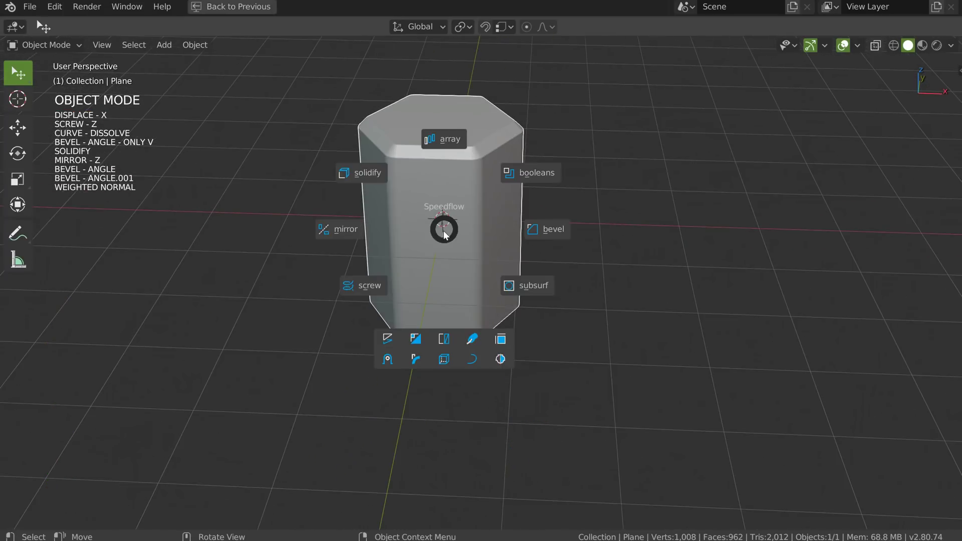
left_click(500, 359)
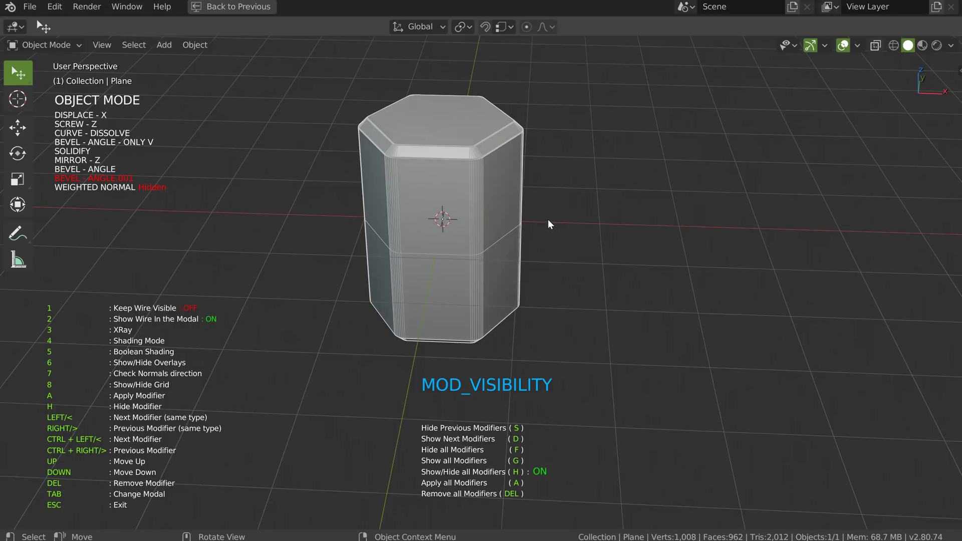
key("h")
key("s")
key("s")
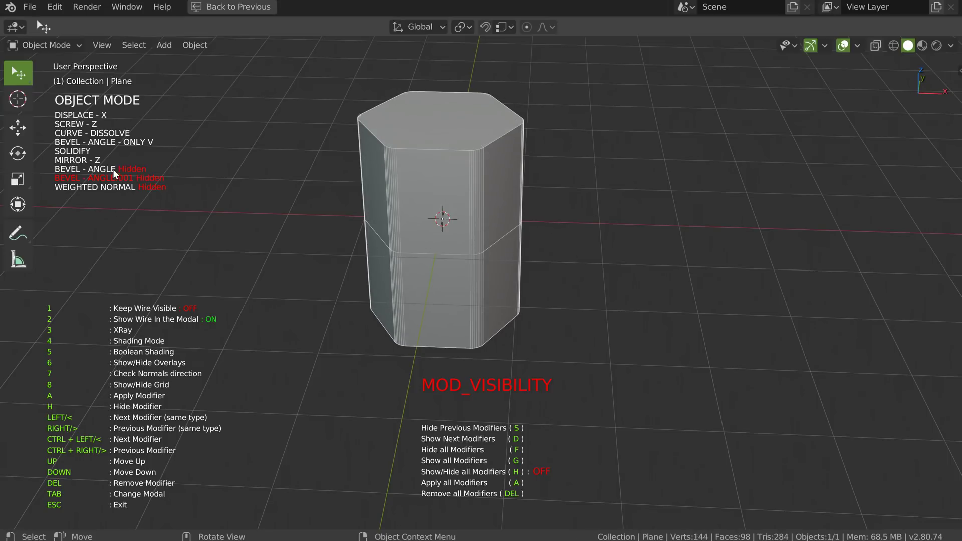
key("s")
key("s")
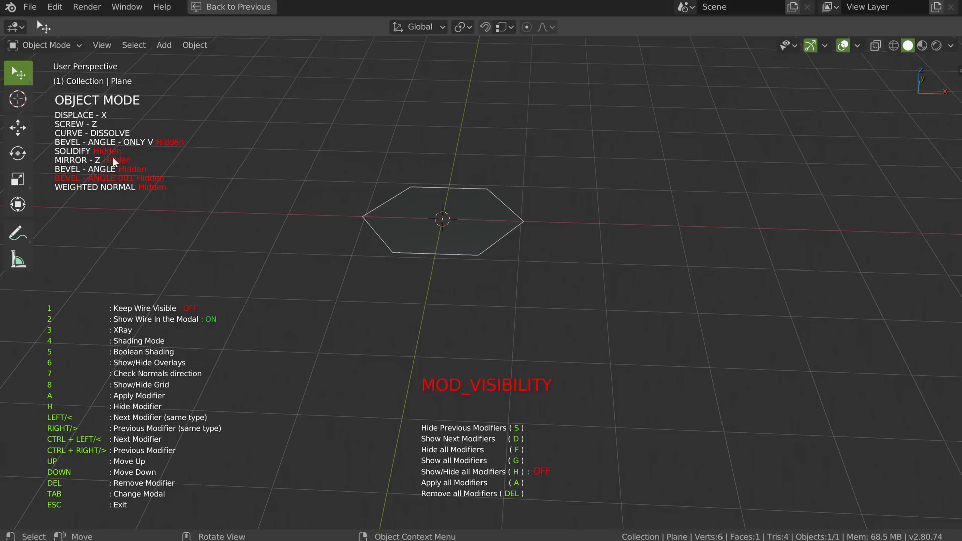
key("s")
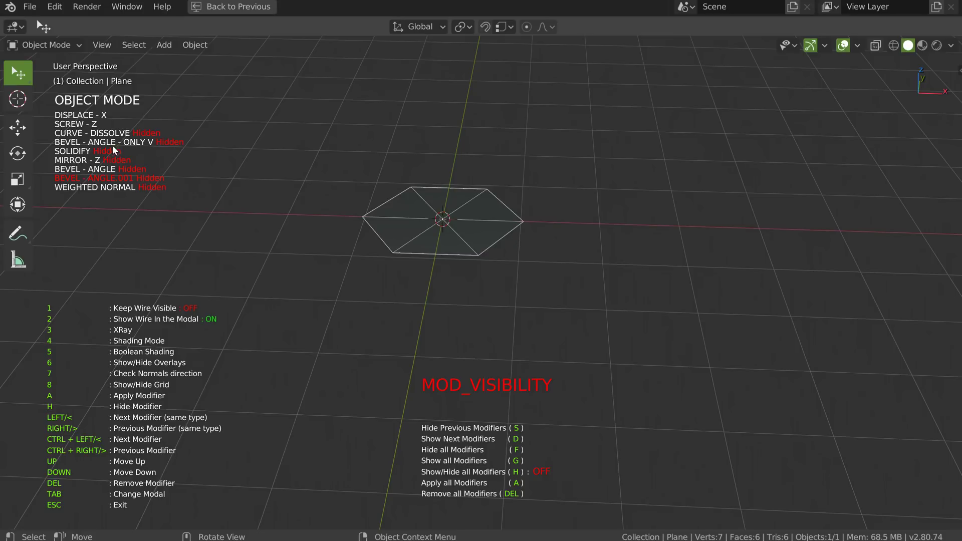
key("s")
key("s")
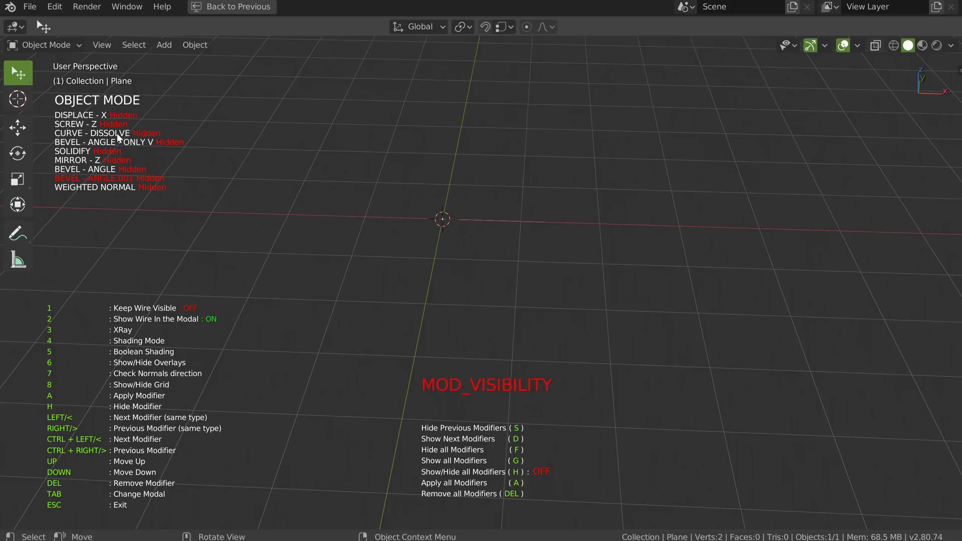
Step: Hide the grid and show the body's modifiers again one by one up to Weighted Normal
key("8")
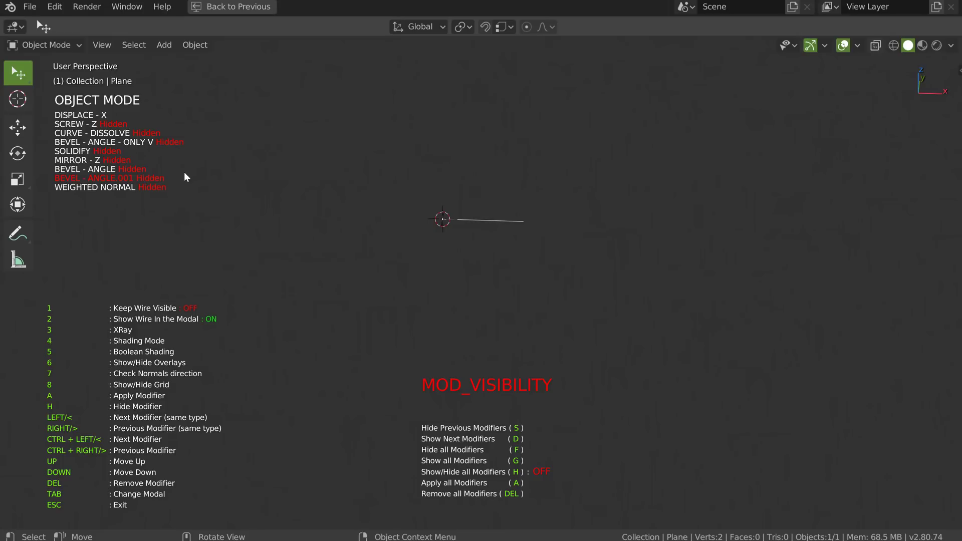
key("d")
key("d")
key("d")
key("d")
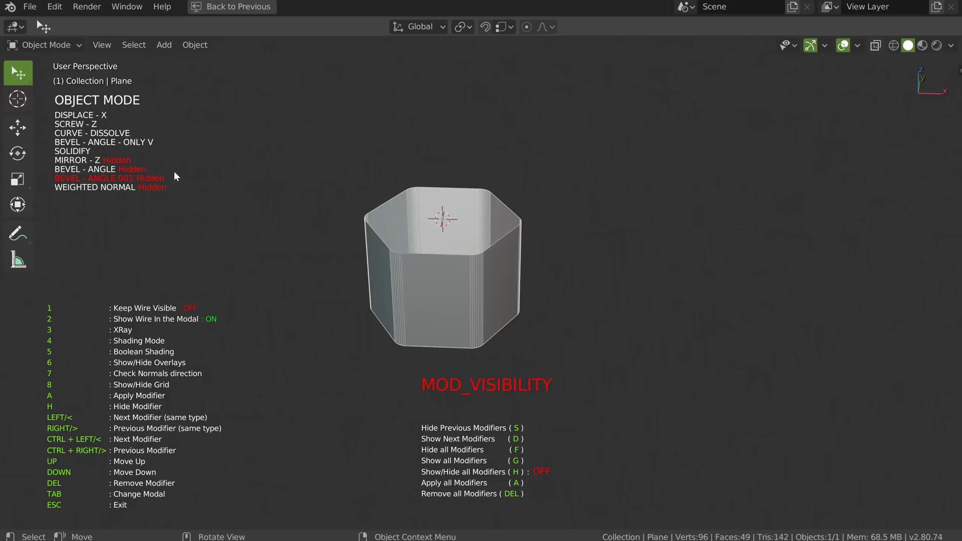
key("d")
key("d")
key("d")
key("d")
middle_click_drag(428, 176, 475, 269)
key("Escape")
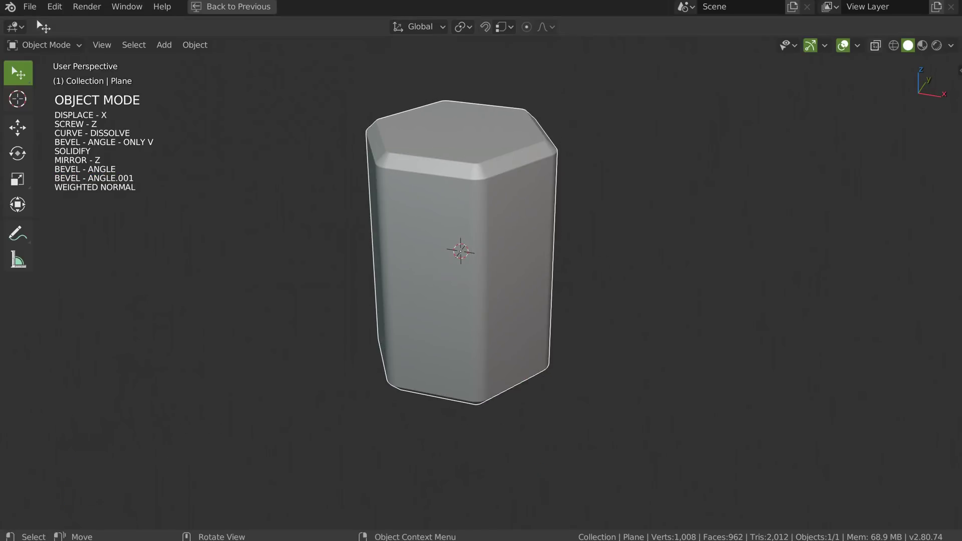
Step: Add a cube in front view and move it along X to the side of the hexagonal body
middle_click_drag(436, 233, 542, 207, "shift")
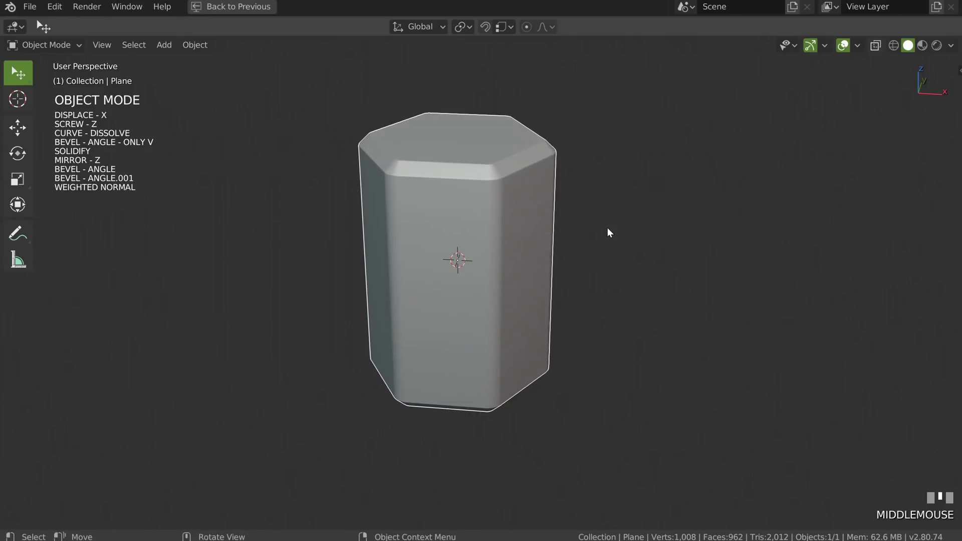
key("KP_1")
middle_click_drag(512, 213, 546, 177, "shift")
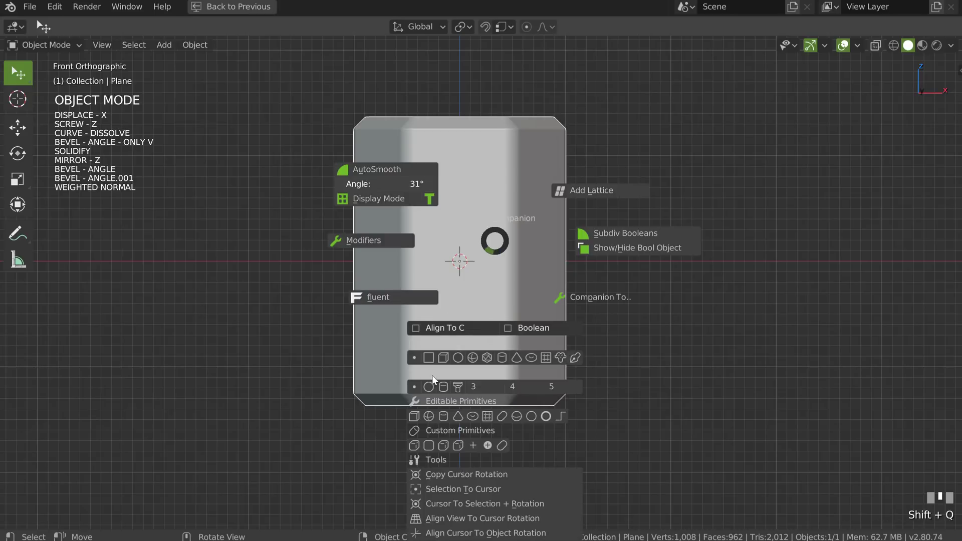
left_click(443, 357)
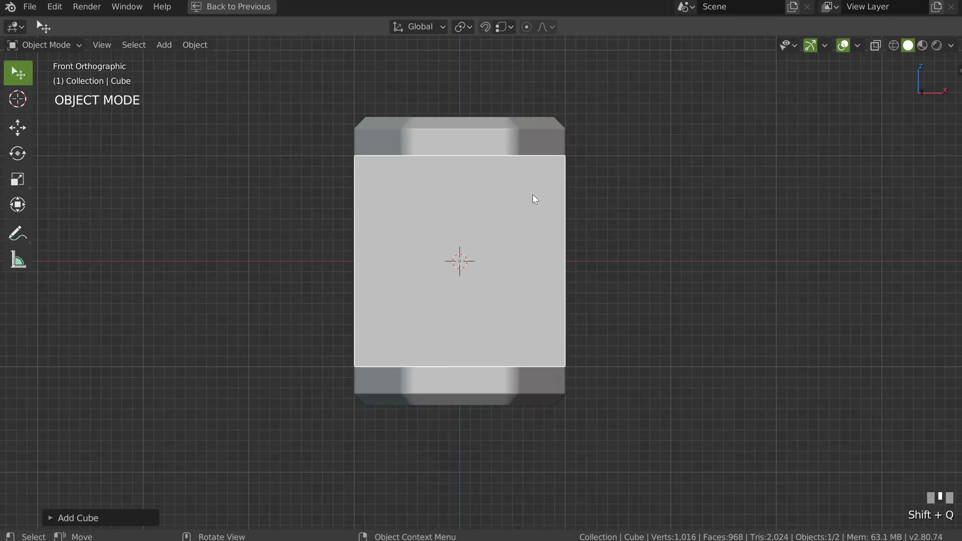
key("g")
key("x")
left_click(634, 259)
middle_click_drag(634, 258, 551, 228)
Step: Select the cube's upper and lower edges facing the body and add a weight-limited Bevel modifier to them
key("Tab")
left_click(514, 173)
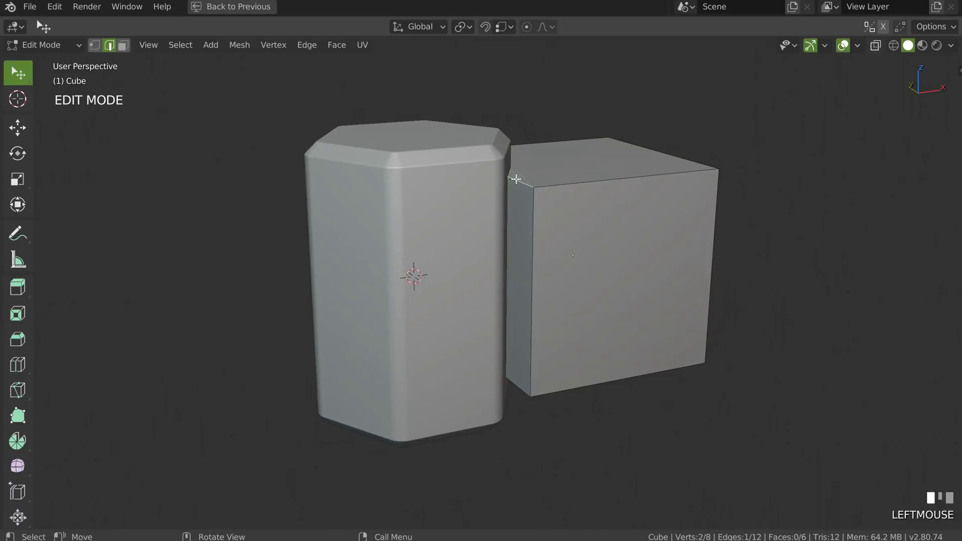
left_click(519, 387, "shift")
middle_click_drag(521, 387, 498, 223)
key("shift+ctrl+q")
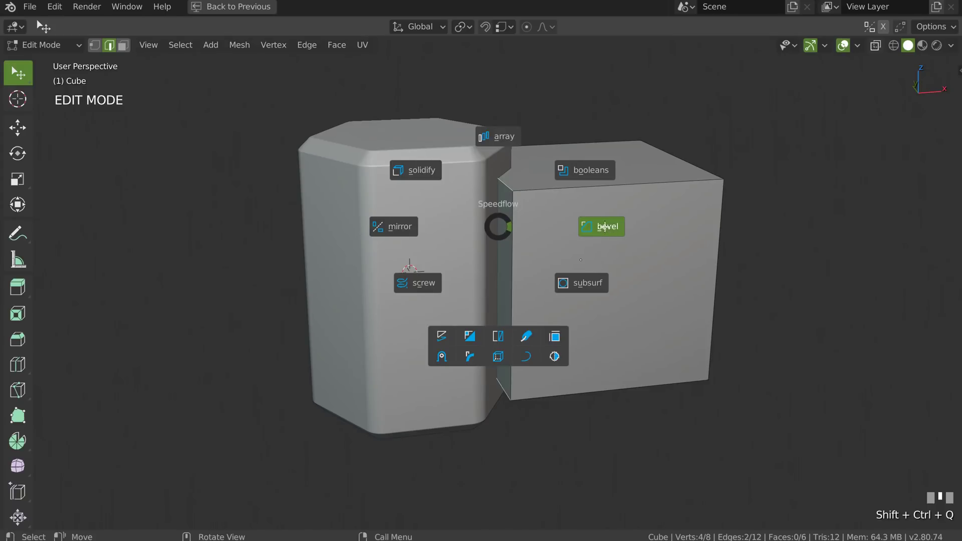
left_click(607, 228)
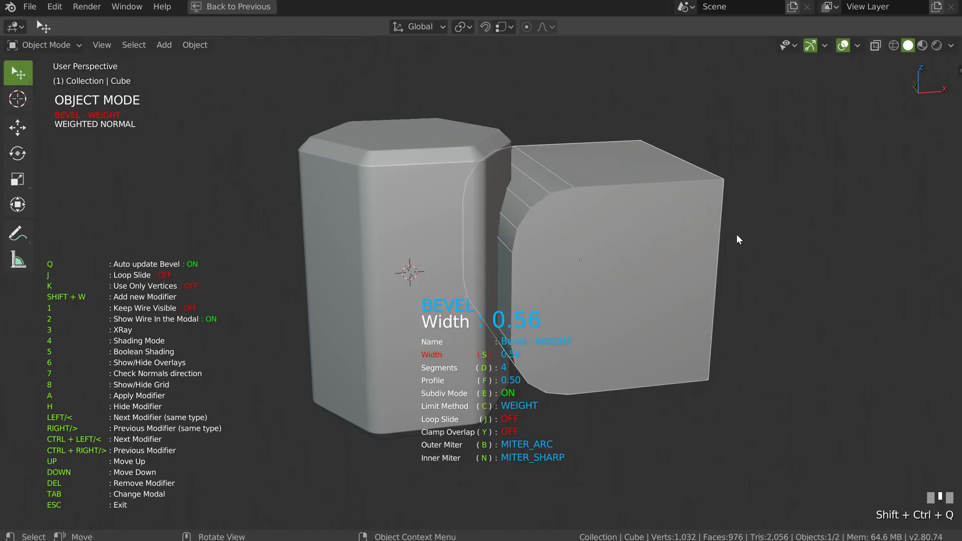
Step: Reduce the cube's weight-limited bevel to 1 segment and set its width to about 0.44
key("d")
key("d")
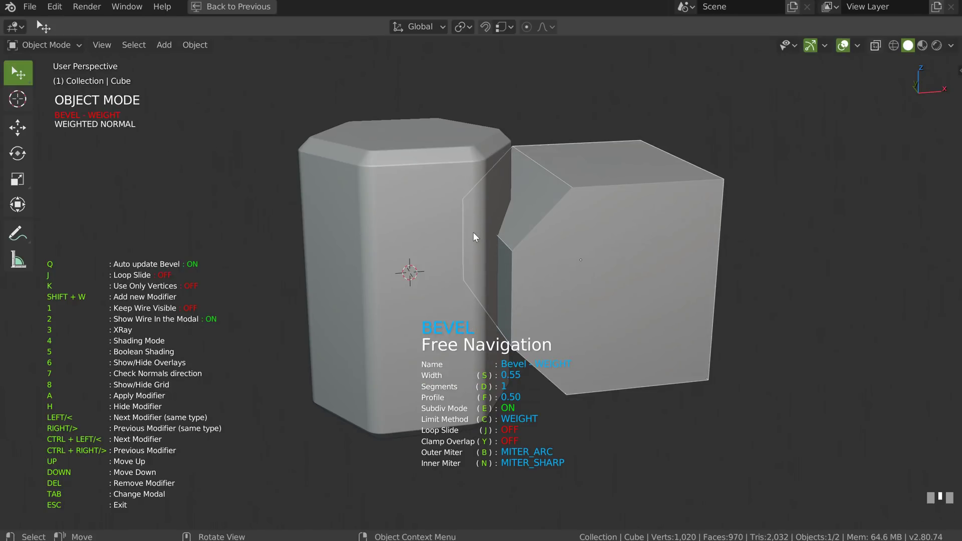
key("2")
middle_click_drag(524, 216, 488, 257)
key("2")
key("2")
key("2")
key("s")
left_click(572, 250)
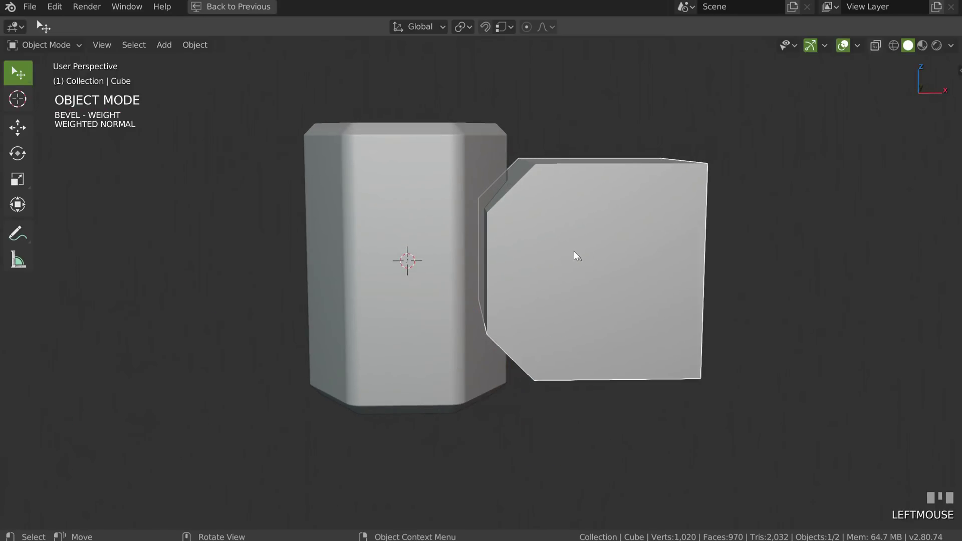
Step: Move the chamfered cube along X so it overlaps the side of the hexagonal body
key("g")
key("x")
left_click(585, 259)
middle_click_drag(585, 260, 537, 236)
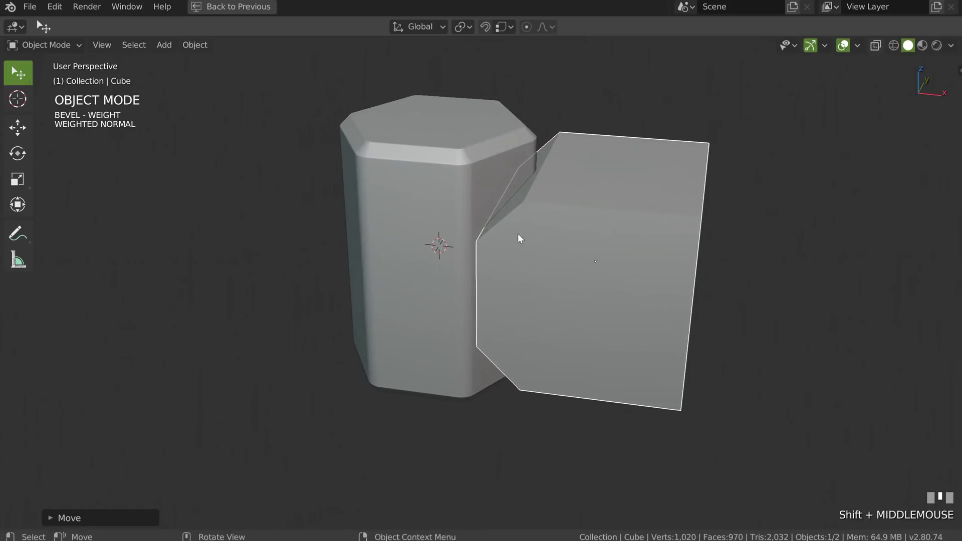
Step: Subtract the chamfered cube from the hexagonal body with a Speedflow Boolean Difference
left_click(457, 189, "shift")
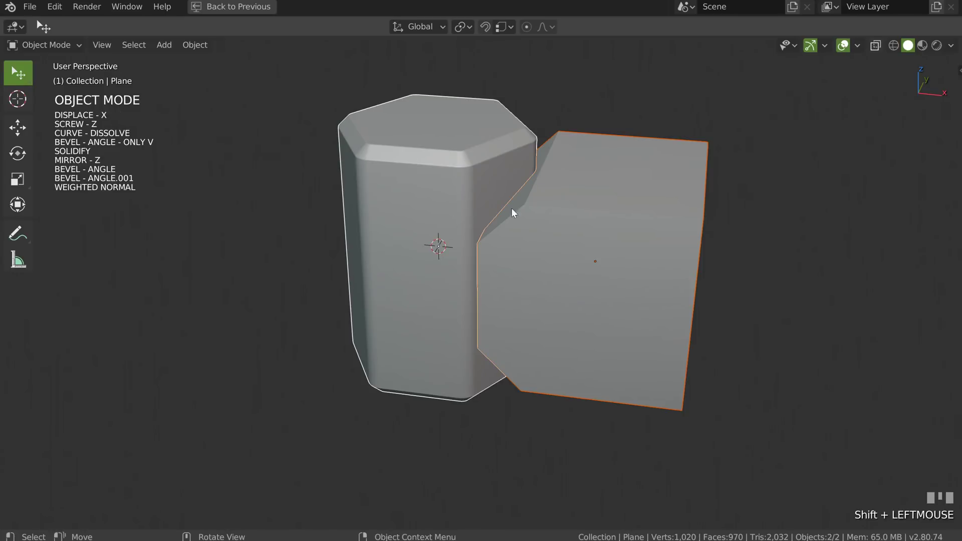
left_click(590, 247)
left_click(451, 223, "shift")
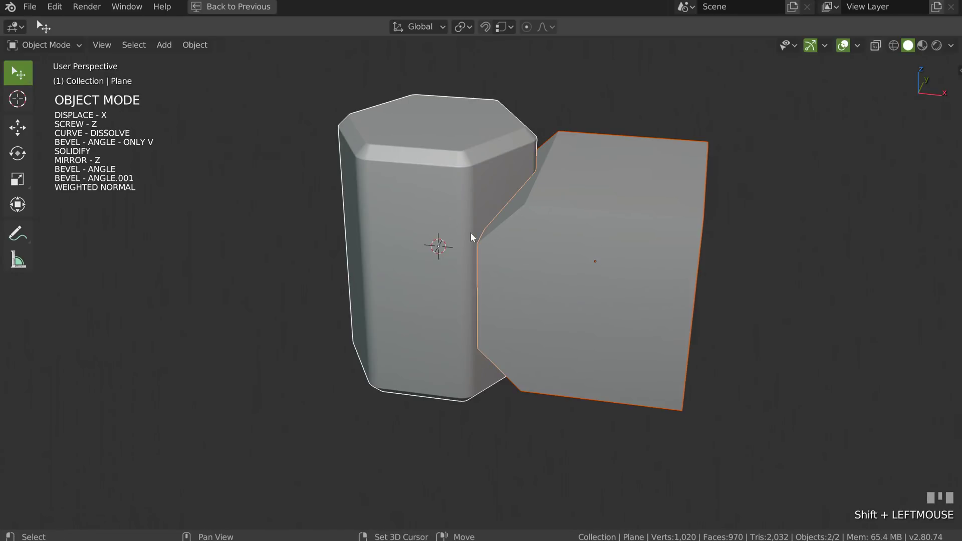
key("ctrl+shift+q")
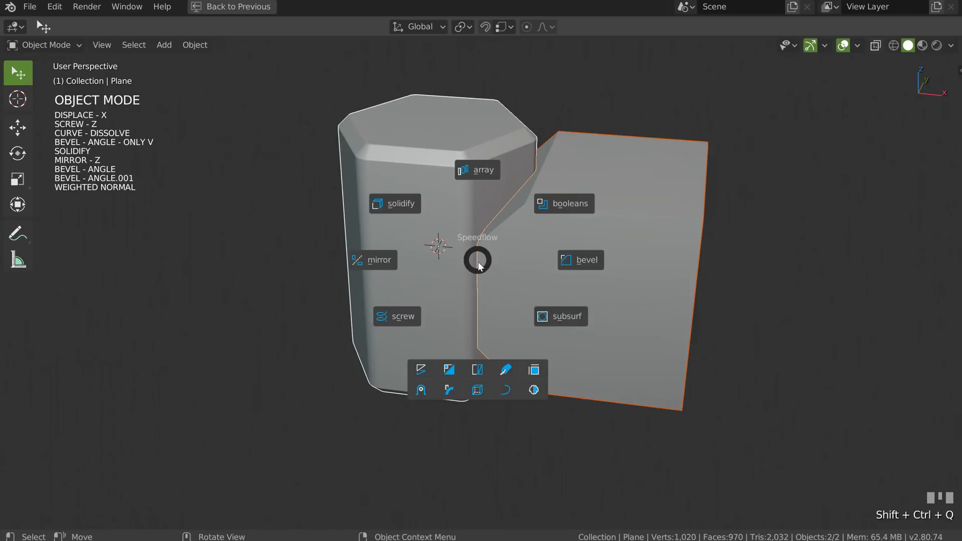
left_click(564, 204)
middle_click_drag(564, 203, 507, 239)
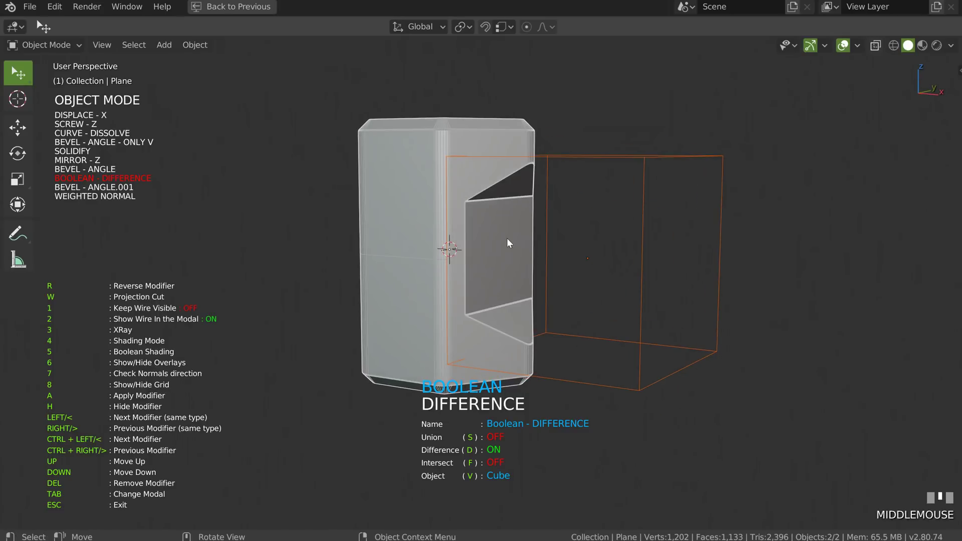
Step: Add a second, angle-limited Bevel modifier to the cutter cube and set its width to about 0.08
left_click(559, 227)
middle_click_drag(533, 100, 450, 129, "ctrl")
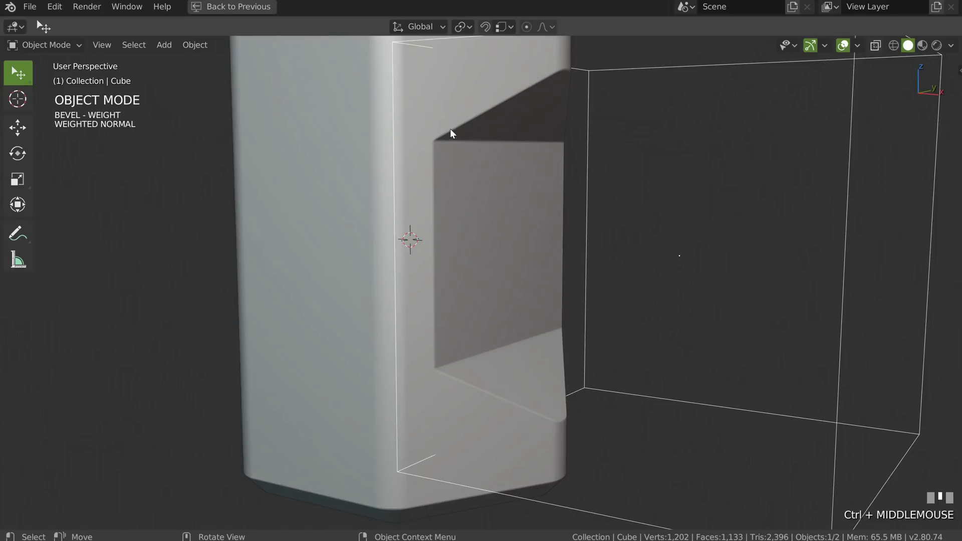
middle_click_drag(431, 168, 467, 211, "ctrl")
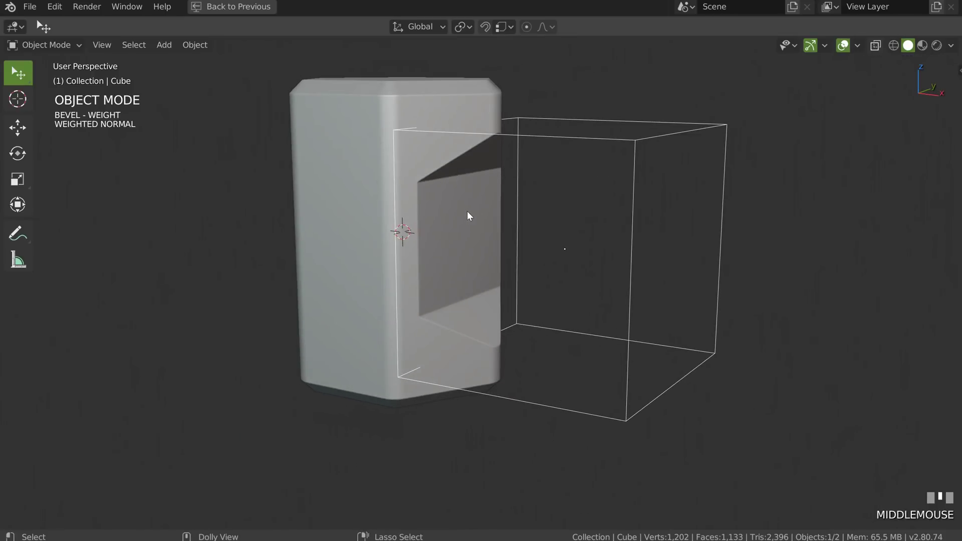
key("ctrl+shift+q")
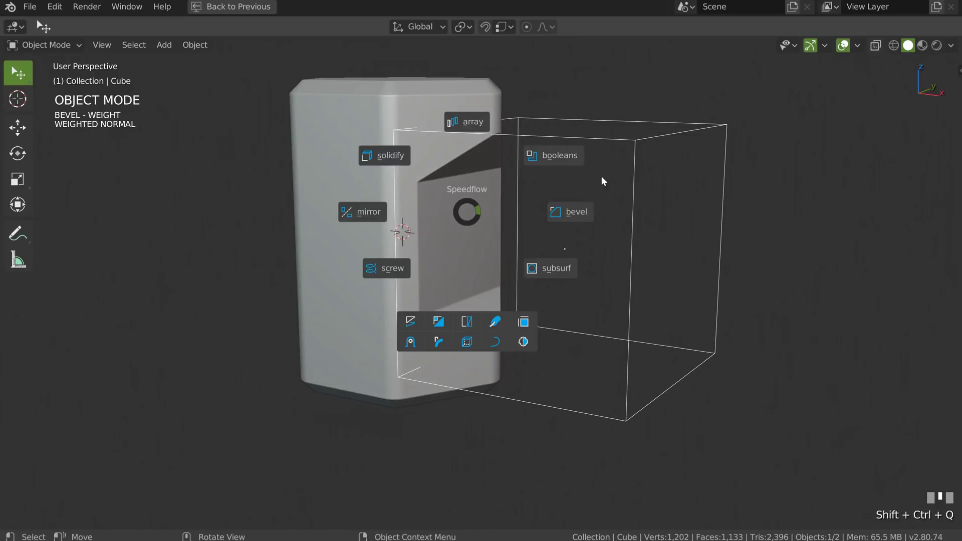
left_click(561, 212)
middle_click_drag(561, 211, 465, 208)
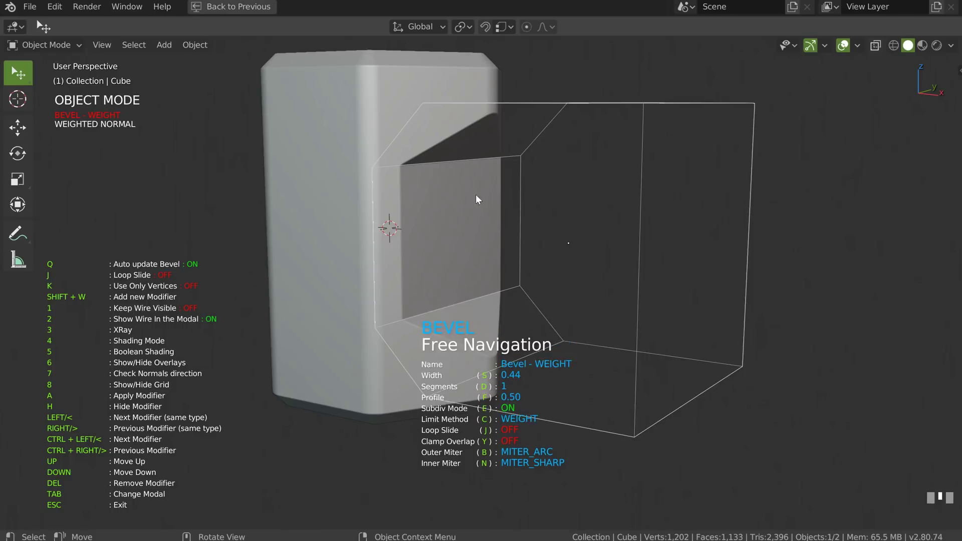
middle_click_drag(476, 195, 523, 212)
key("shift+w")
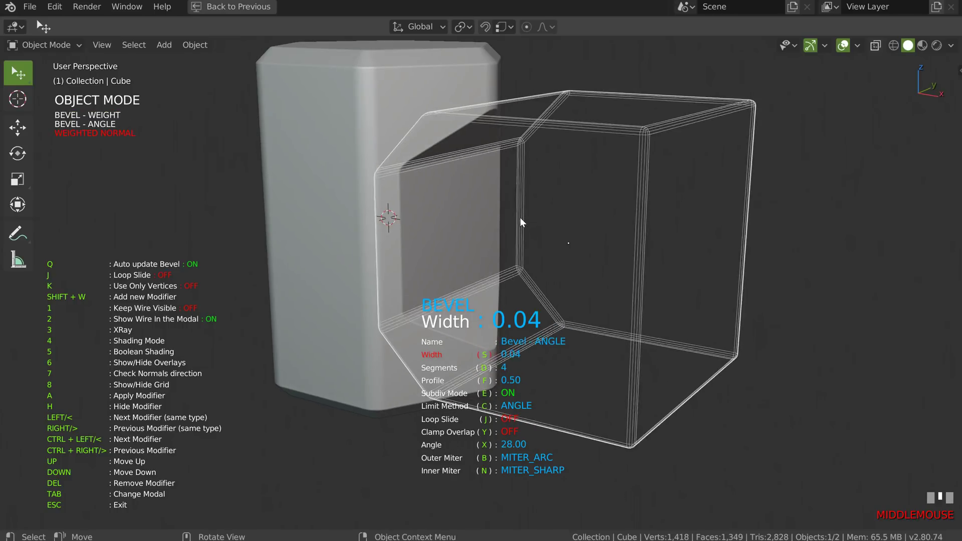
left_click(527, 218)
middle_click_drag(527, 217, 494, 201)
Step: Set the cube's angle-limited bevel to 8 segments and check the rounded cut with wires and overlays hidden
key("d")
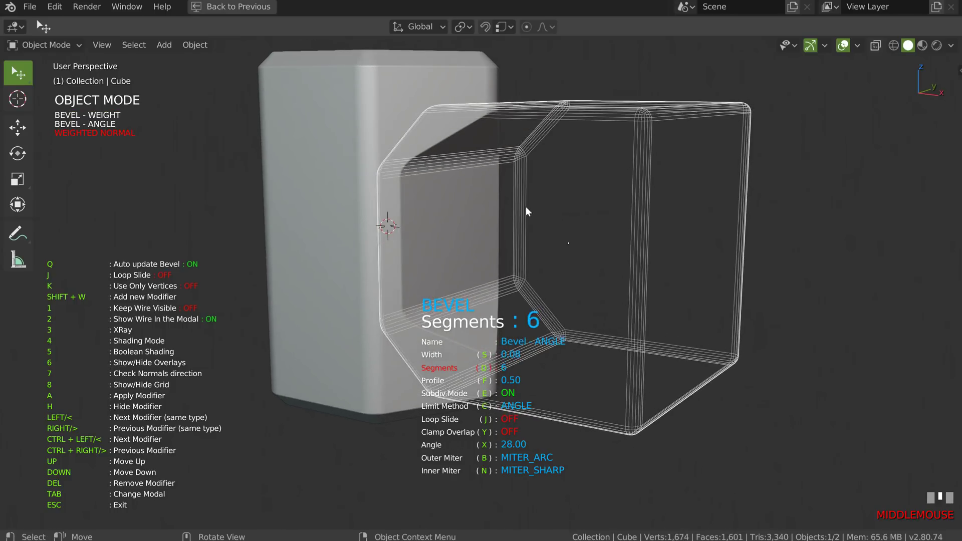
left_click(552, 209)
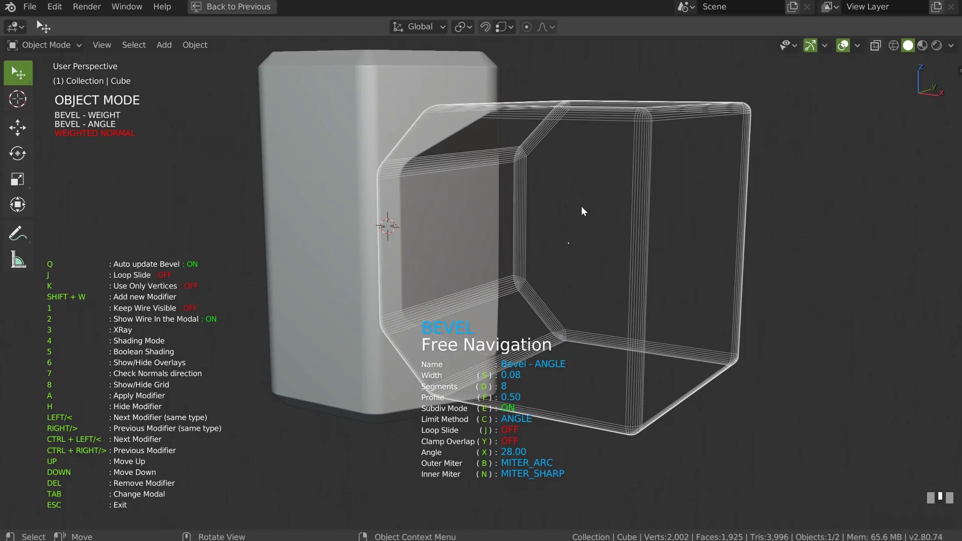
key("2")
middle_click_drag(485, 164, 513, 197)
key("6")
key("6")
key("2")
key("Escape")
middle_click_drag(557, 176, 513, 213, "ctrl")
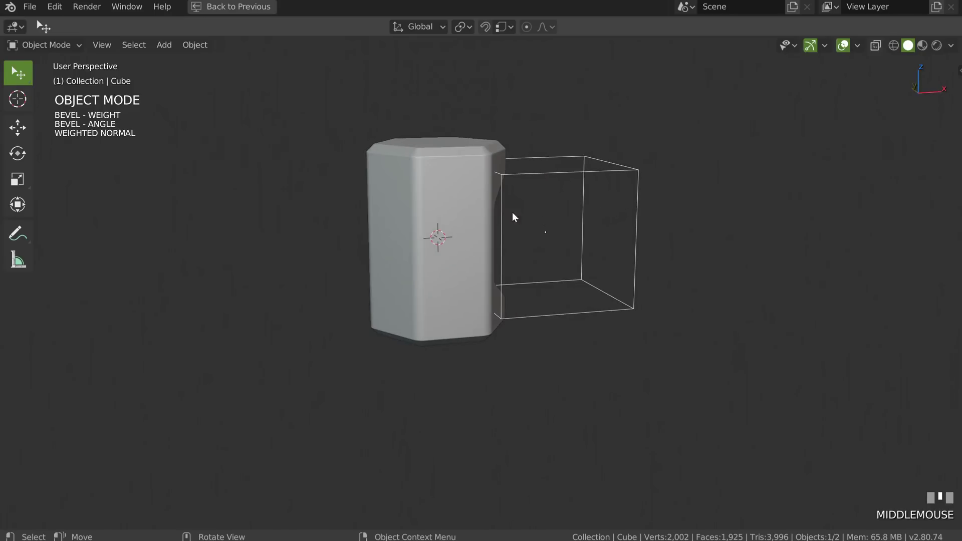
Step: Mirror the cutter cube on X using the hexagonal body as reference object, with the modal wire display turned off
middle_click_drag(377, 234, 520, 222)
key("shift+ctrl+q")
left_click(414, 226)
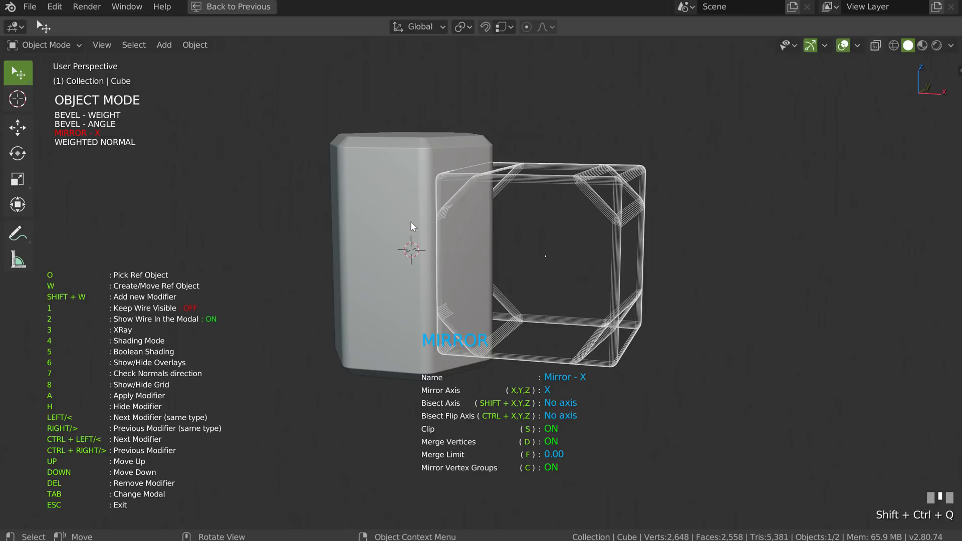
left_click(386, 167)
middle_click_drag(385, 169, 407, 216)
key("2")
key("6")
key("6")
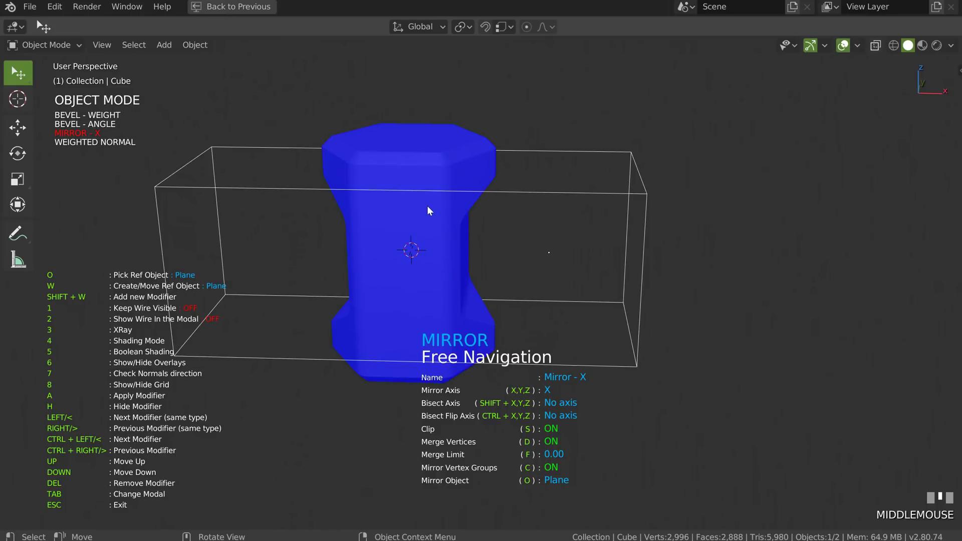
middle_click_drag(441, 205, 410, 190)
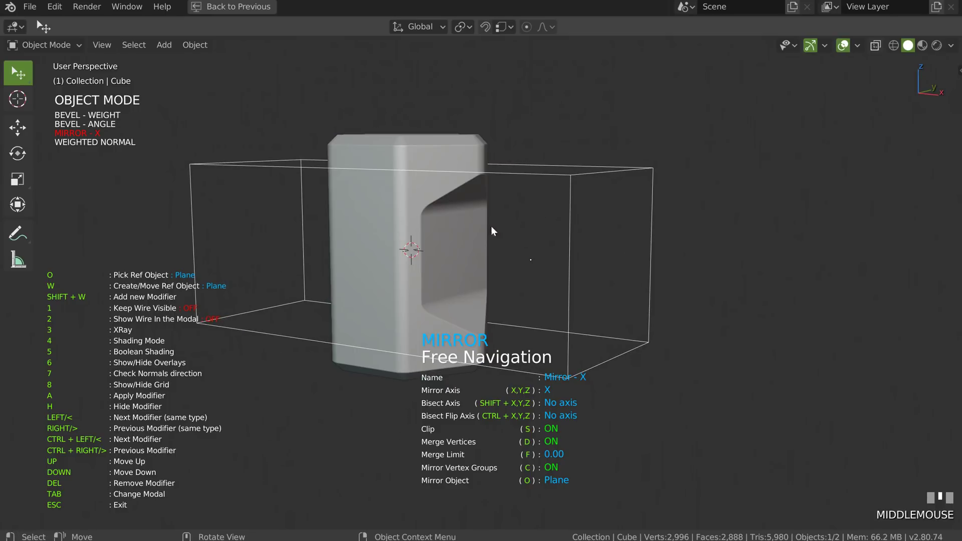
key("Escape")
Step: Add a plane at the body's center and give it a Solidify modifier with a thickness of about 0.92
middle_click_drag(401, 201, 495, 203)
middle_click_drag(496, 204, 468, 193, "shift")
middle_click_drag(399, 163, 398, 235)
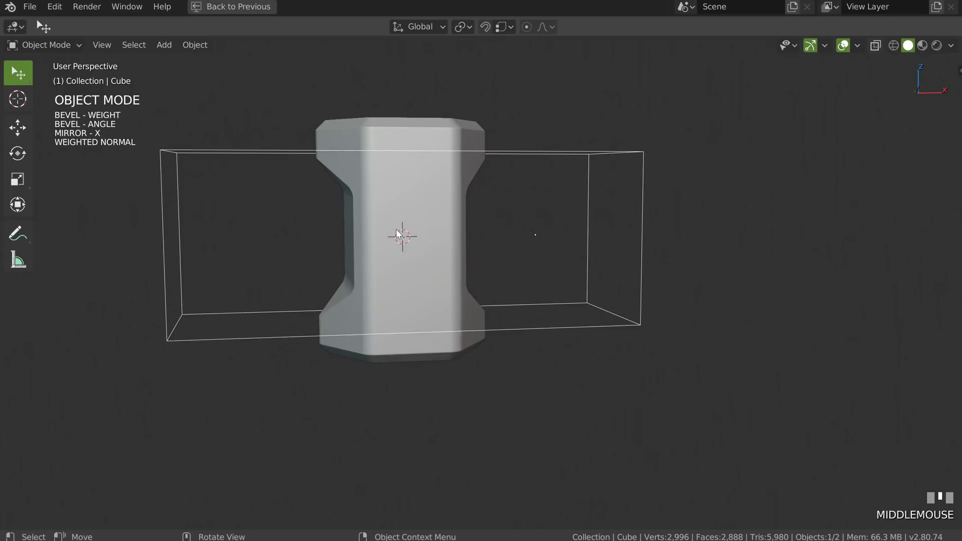
middle_click_drag(461, 229, 435, 230)
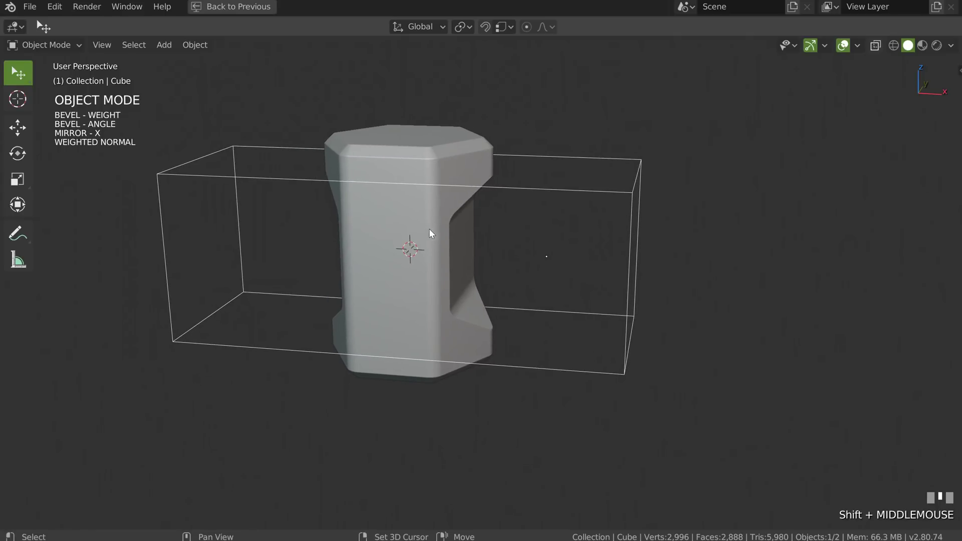
key("shift+q")
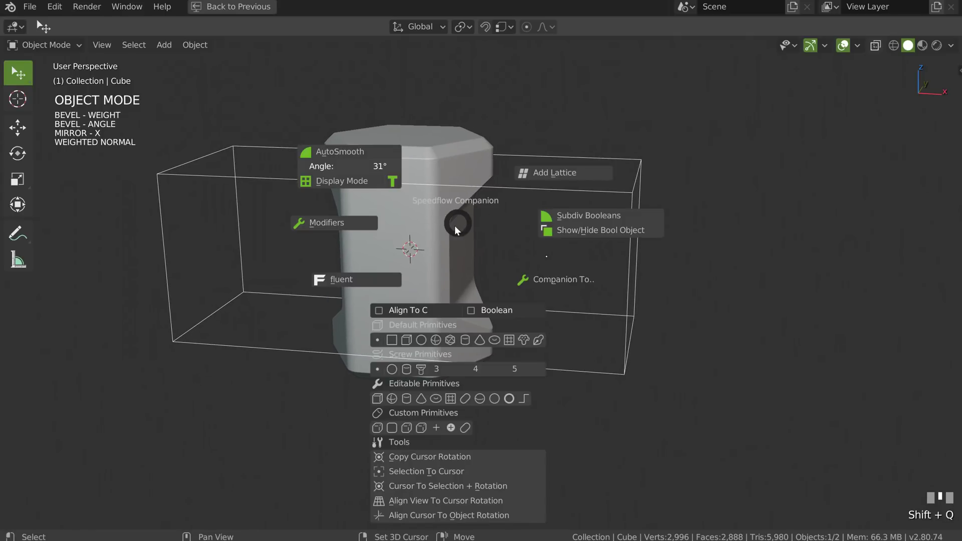
left_click(392, 340)
mouse_move(440, 260)
middle_mouse_down()
mouse_move(455, 272)
mouse_move(434, 261)
middle_mouse_up()
key("shift+ctrl+q")
left_click(368, 201)
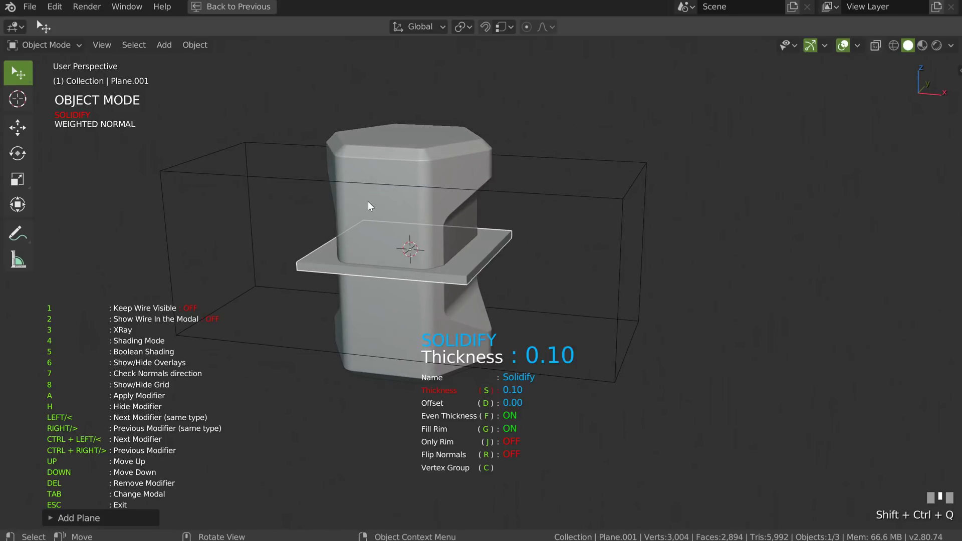
left_click(421, 201)
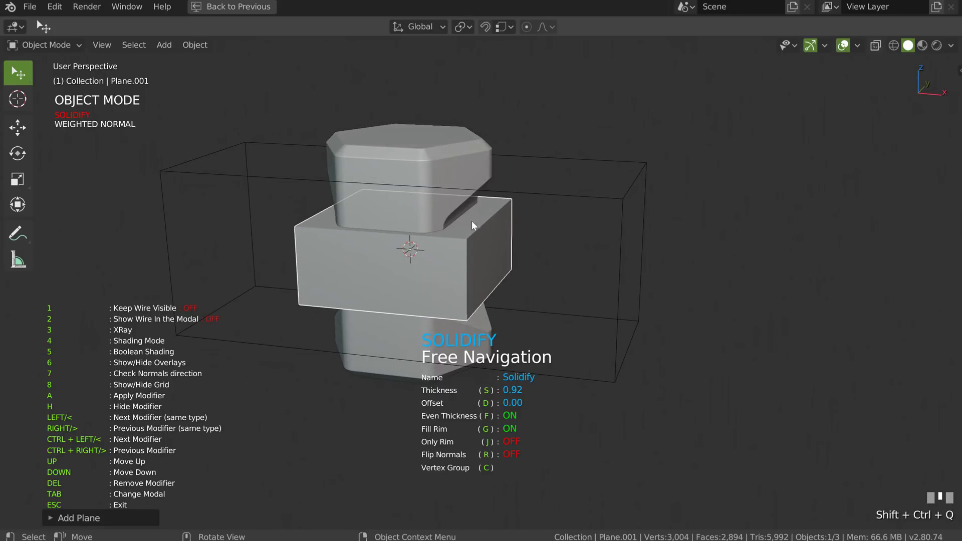
Step: Set the plane's Solidify offset to 1.00 and increase its thickness until the block rises above the body's top
key("d")
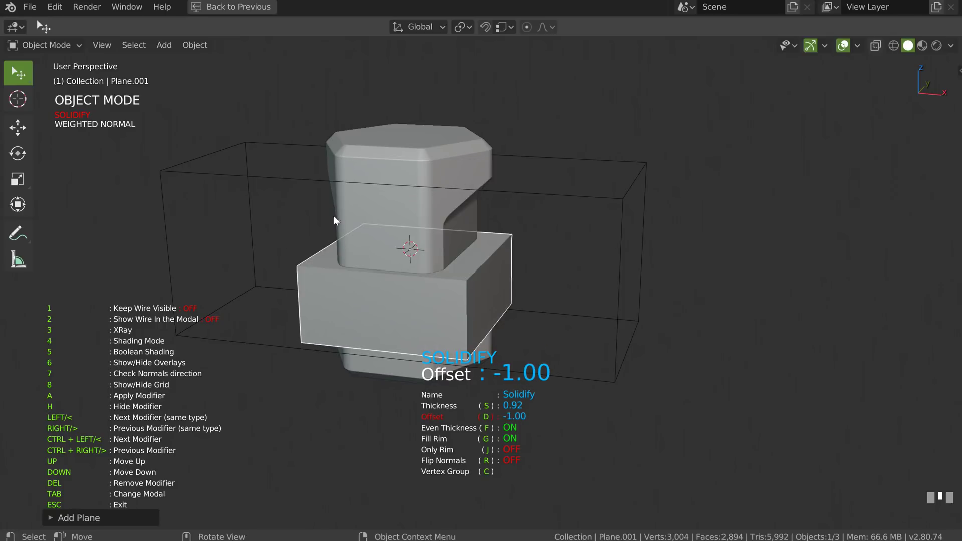
left_click(618, 239)
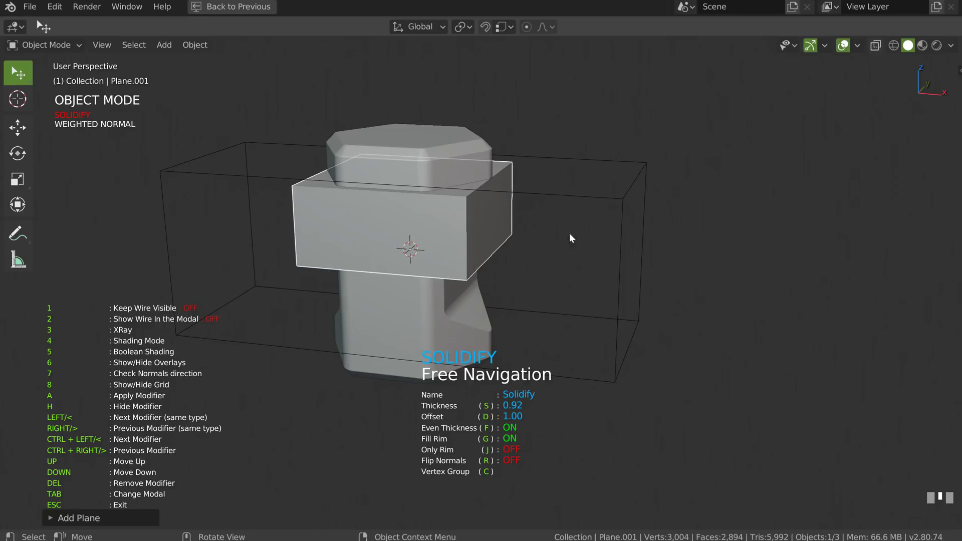
key("s")
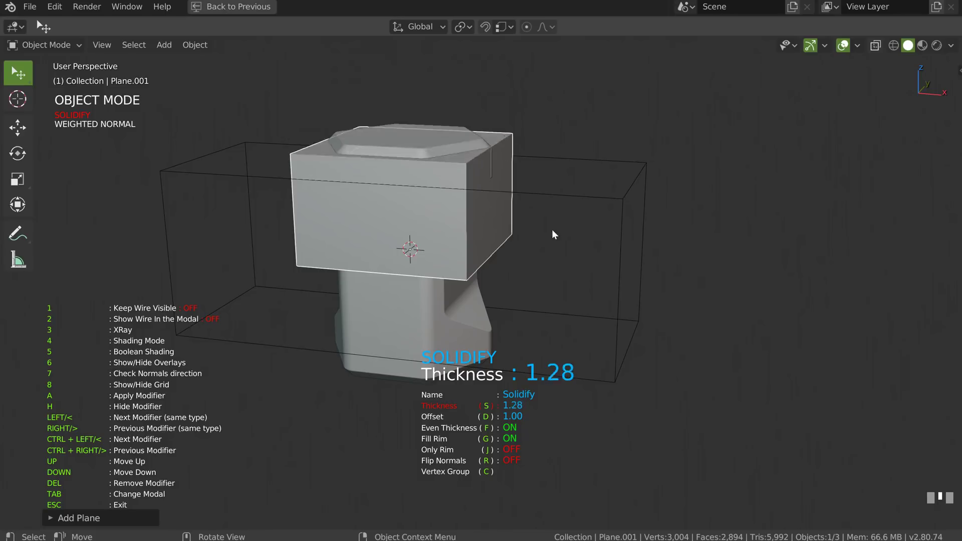
left_click(599, 248)
middle_click_drag(599, 248, 569, 245)
left_click(569, 245)
Step: Scale up the plane's mesh in Edit Mode so the block extends further past the body's sides
key("Tab")
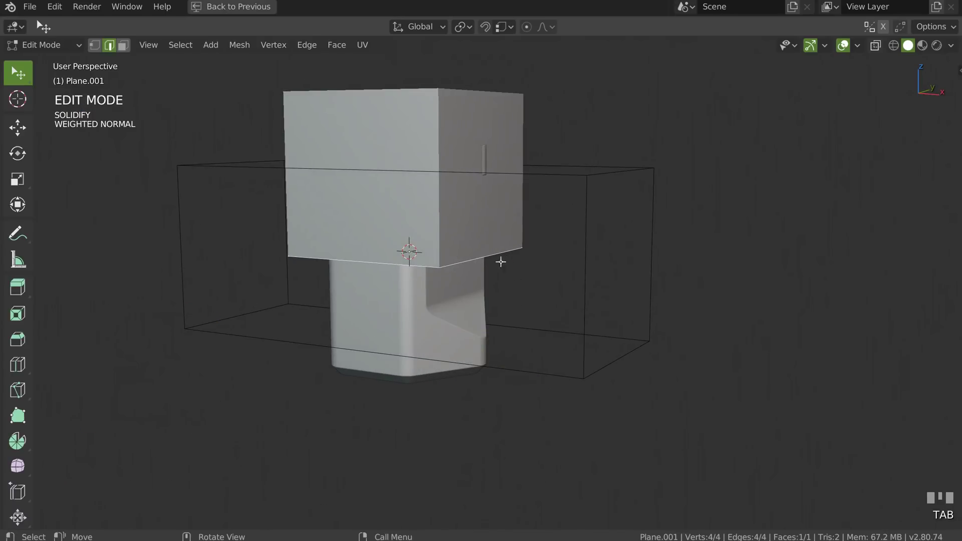
key("s")
left_click(516, 264)
key("Tab")
middle_click_drag(498, 294, 426, 146)
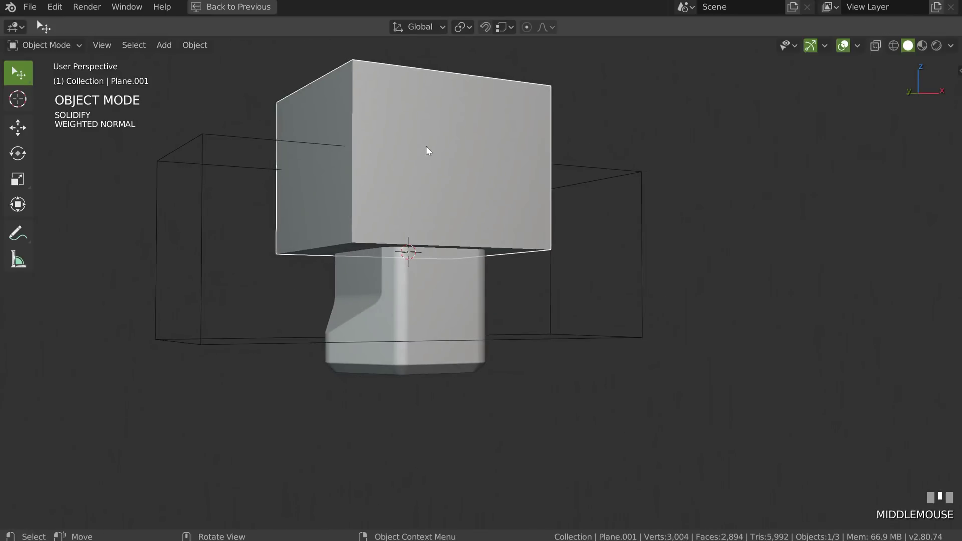
Step: Subtract the solidified block from the hexagonal body with a Speedflow Boolean Difference
left_click(389, 289)
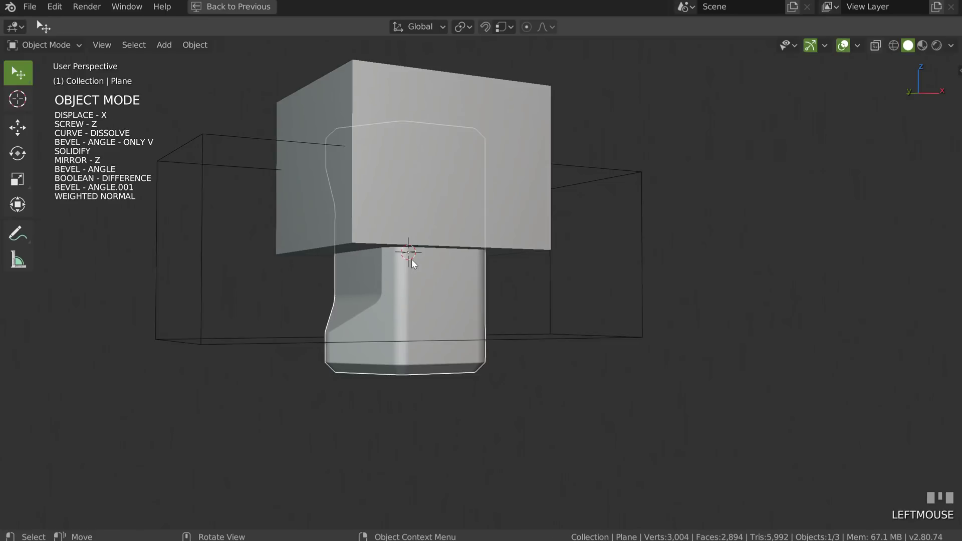
left_click(278, 214)
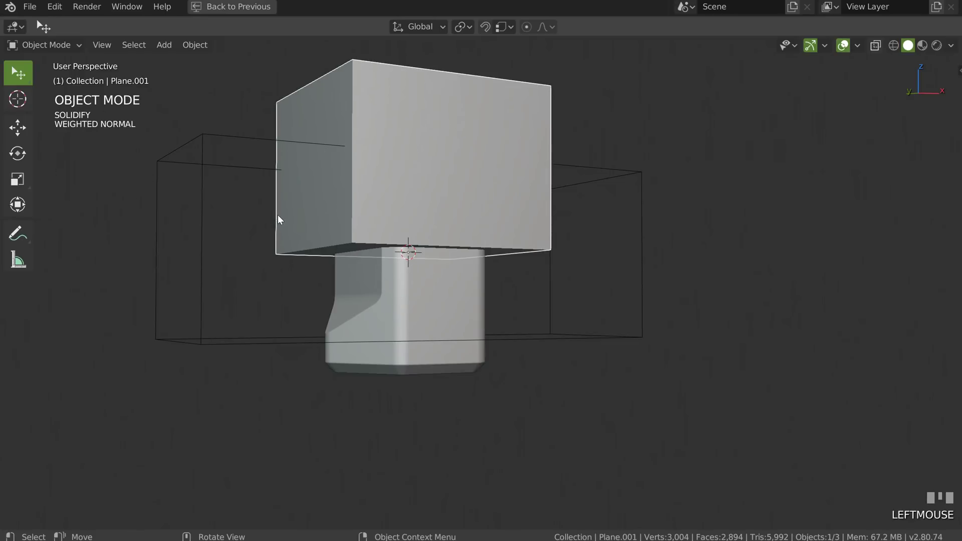
left_click(404, 294, "shift")
middle_click_drag(399, 257, 393, 264)
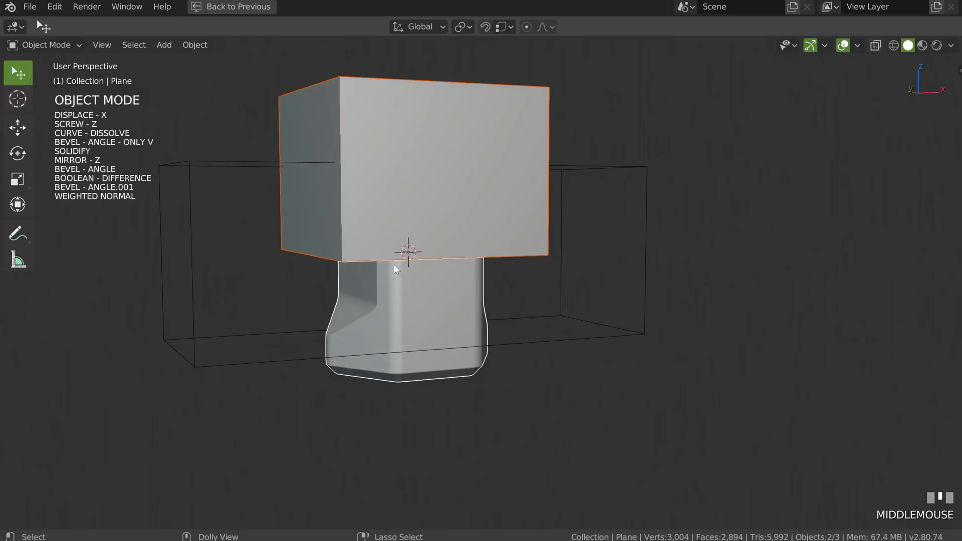
key("shift+ctrl+q")
left_click(486, 207)
middle_click_drag(479, 209, 436, 175)
Step: Select the block cutter and adjust its Solidify thickness to about 1.93
left_click(376, 212)
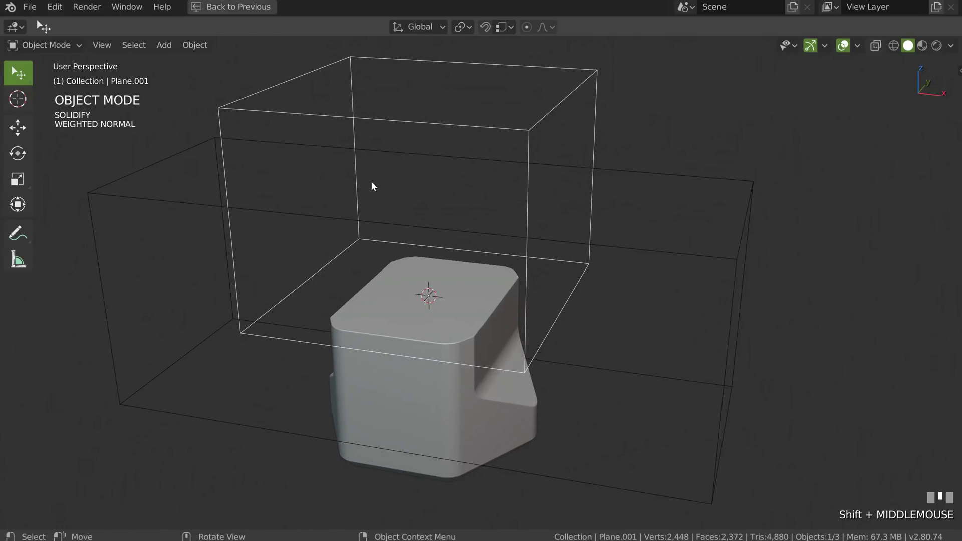
key("shift+ctrl+q")
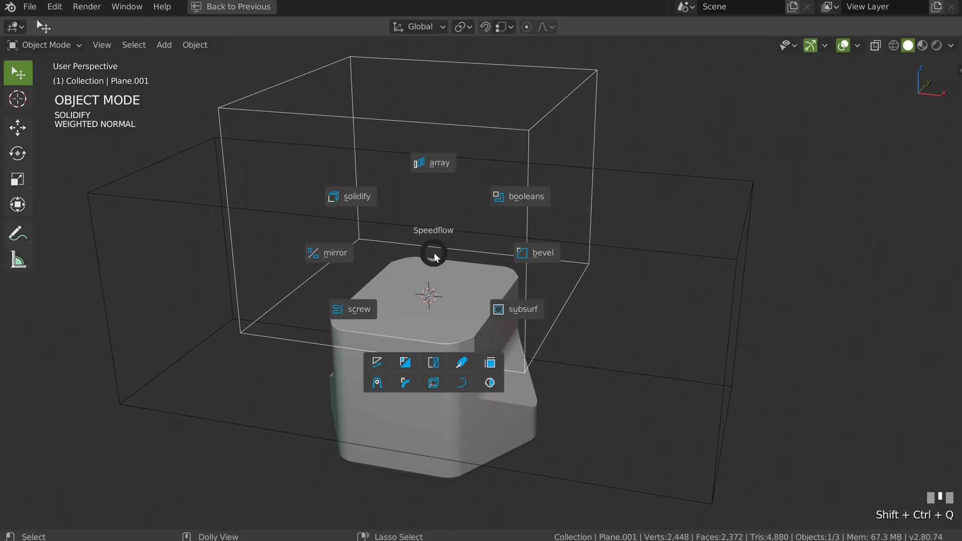
left_click(360, 197)
key("s")
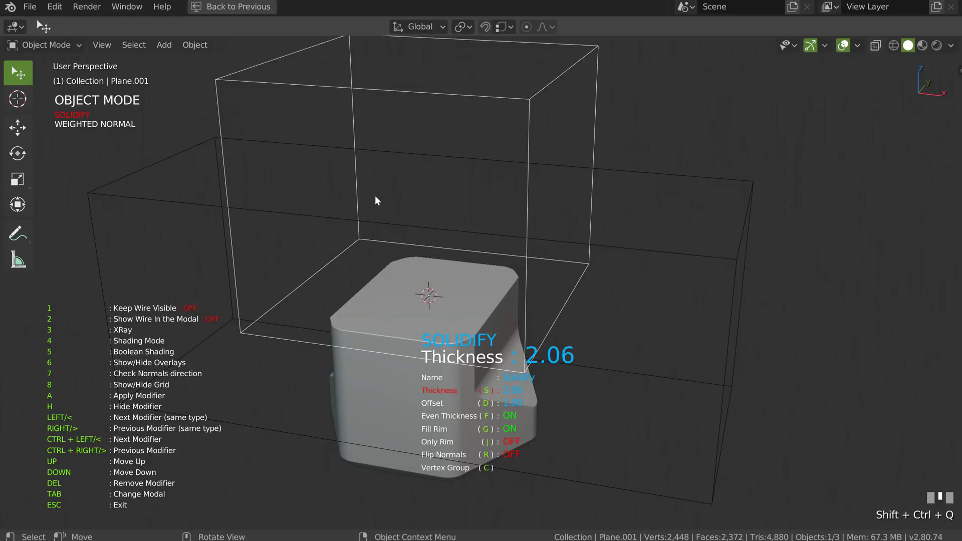
left_click(363, 198)
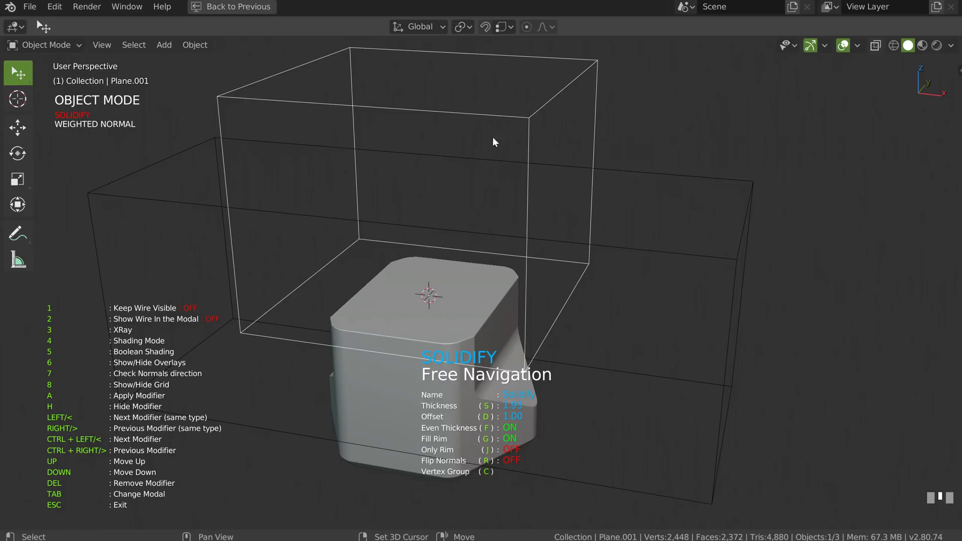
Step: Add a second Solidify modifier to the block cutter with a very small thickness and Only Rim off
key("shift+s")
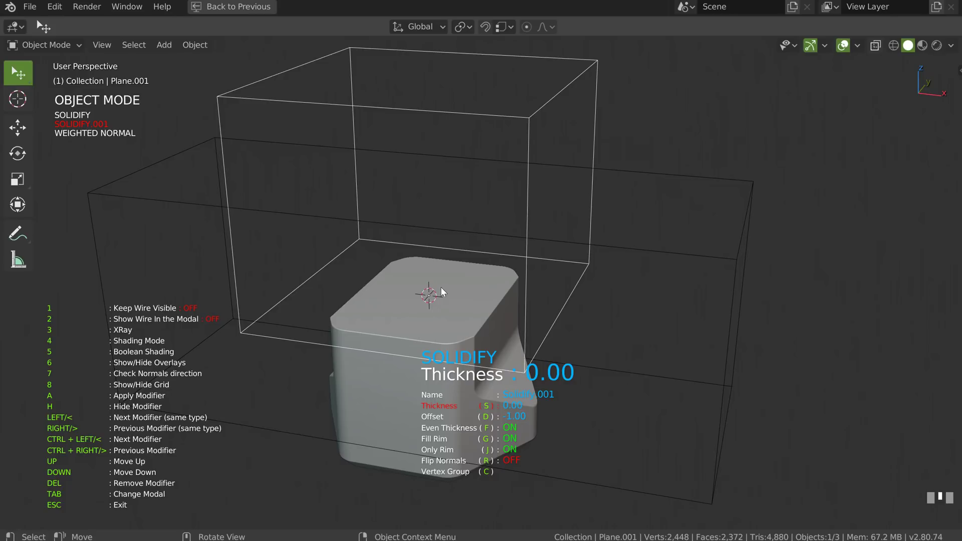
key("s")
key("j")
middle_click_drag(446, 281, 371, 245)
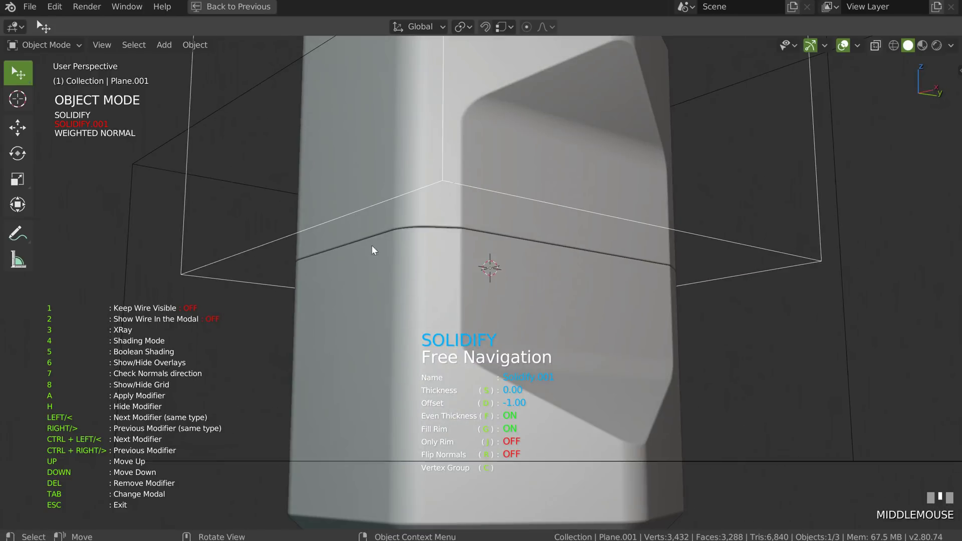
Step: Inspect the thin seam around the body with normals shading and hidden overlays, then select the body and view it from several sides
key("7")
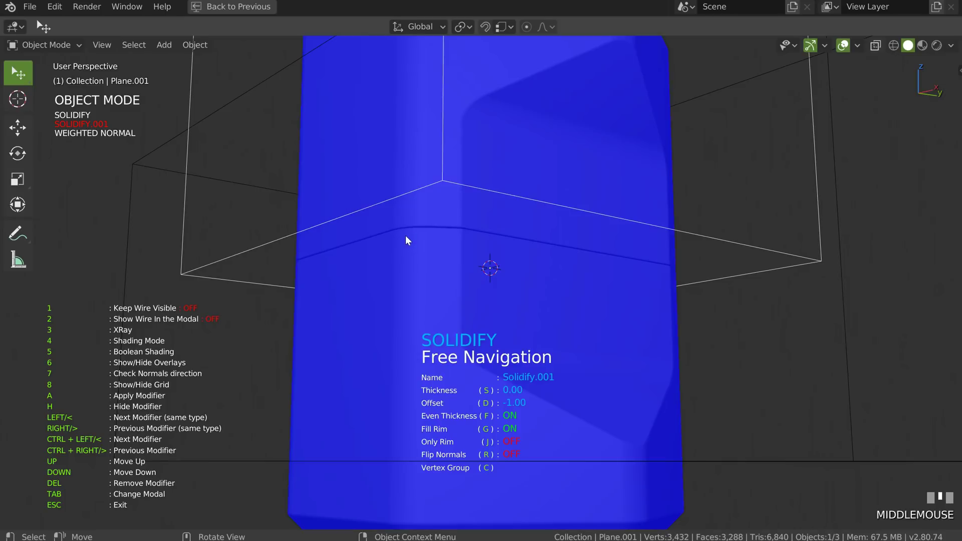
key("7")
key("6")
mouse_move(404, 235)
middle_mouse_down()
mouse_move(298, 221)
mouse_move(419, 229)
middle_mouse_up()
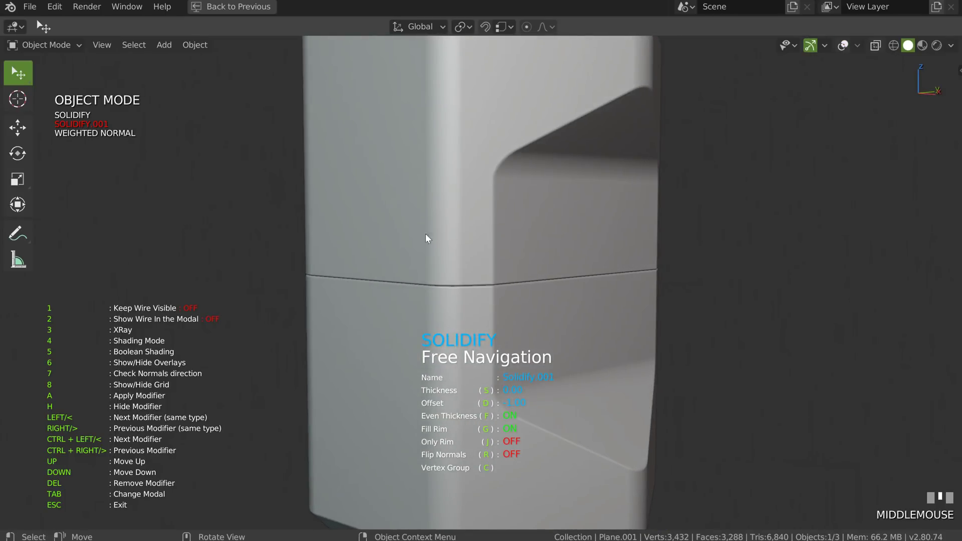
key("6")
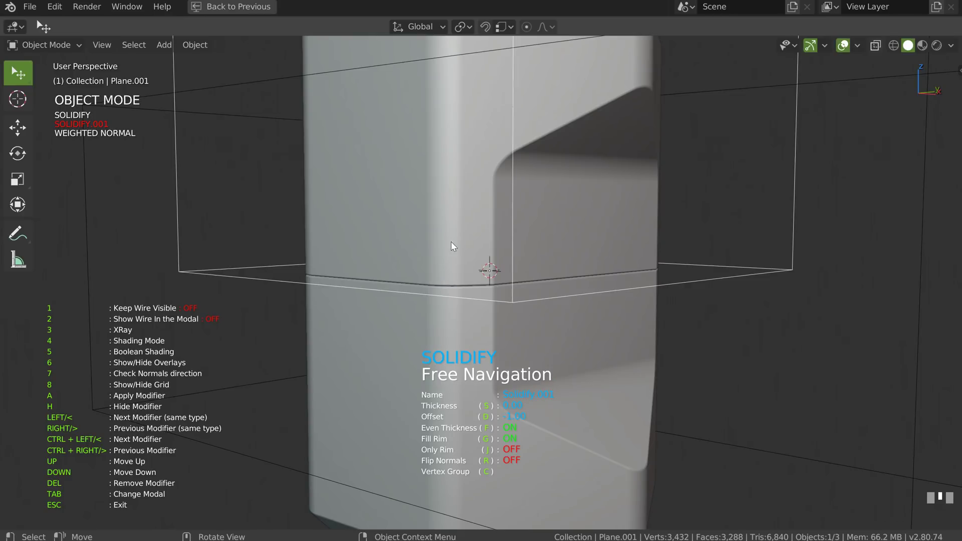
left_click(460, 208)
middle_click_drag(460, 208, 421, 184, "shift")
left_click(490, 181)
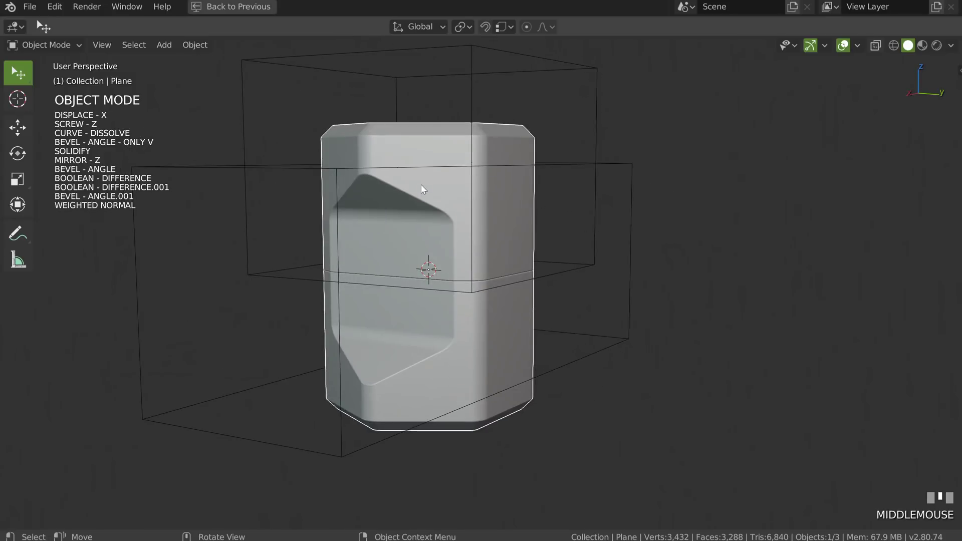
middle_click_drag(388, 245, 443, 276)
middle_click_drag(438, 226, 438, 232, "shift")
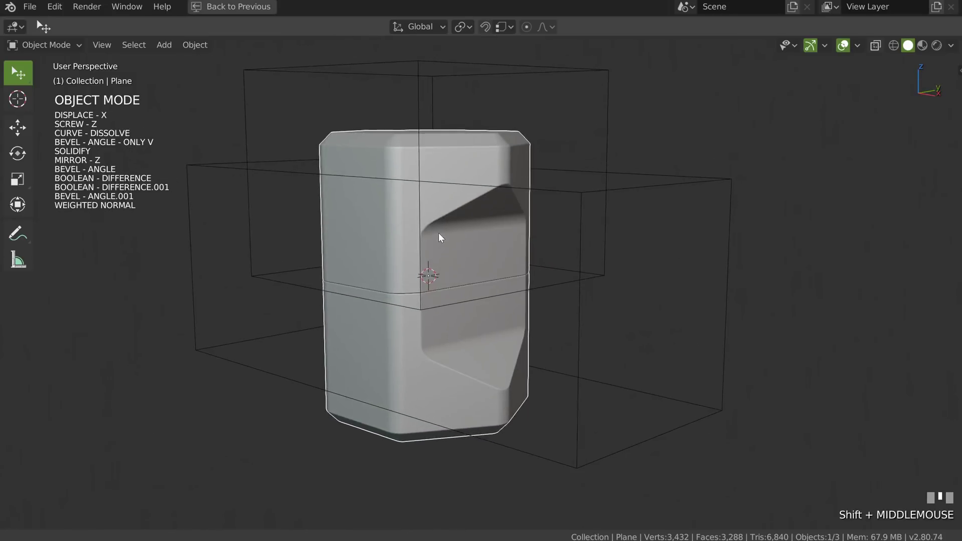
Step: Duplicate the middle seam's block cutter as a new Speedflow boolean cutter and raise it about 0.64 along Z
middle_click_drag(487, 201, 419, 247, "shift")
left_click(601, 194)
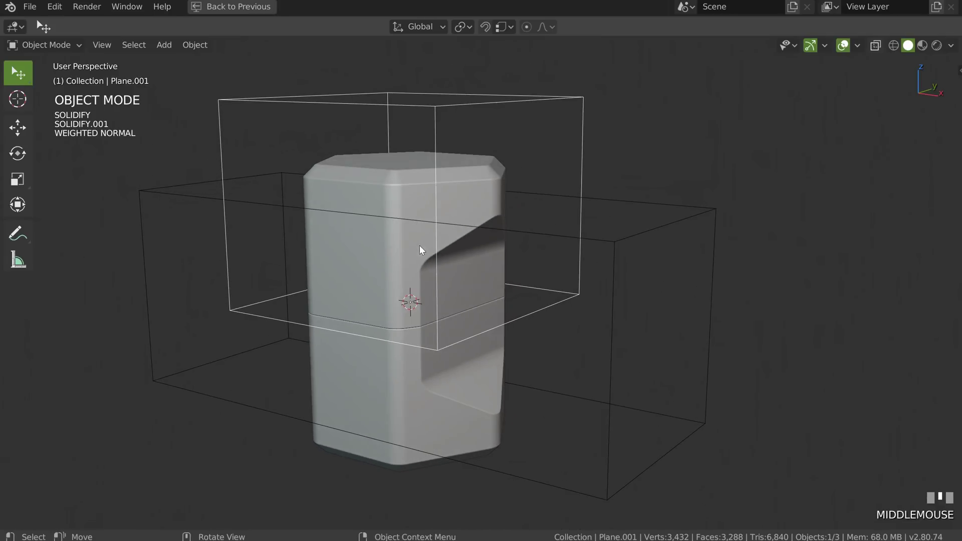
middle_click_drag(534, 158, 408, 236)
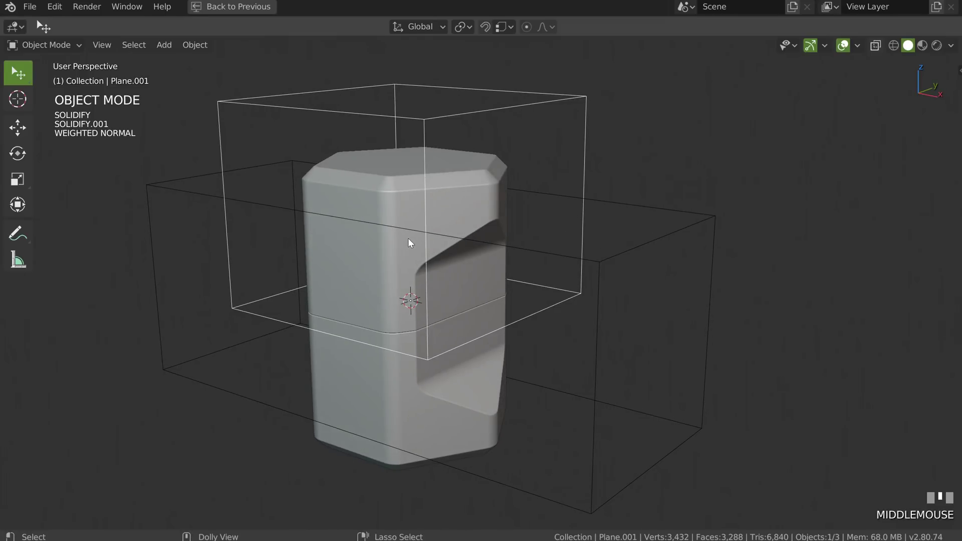
key("shift+ctrl+q")
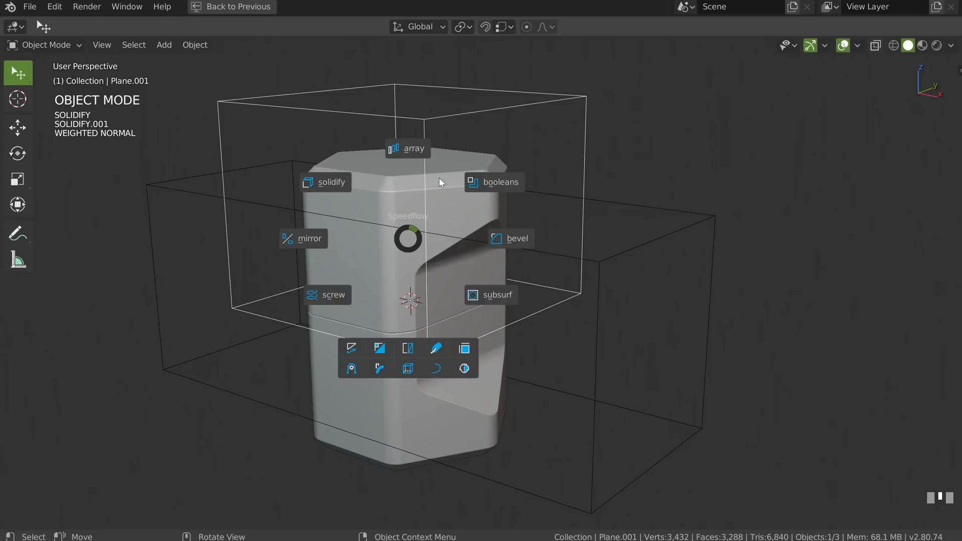
left_click(498, 180)
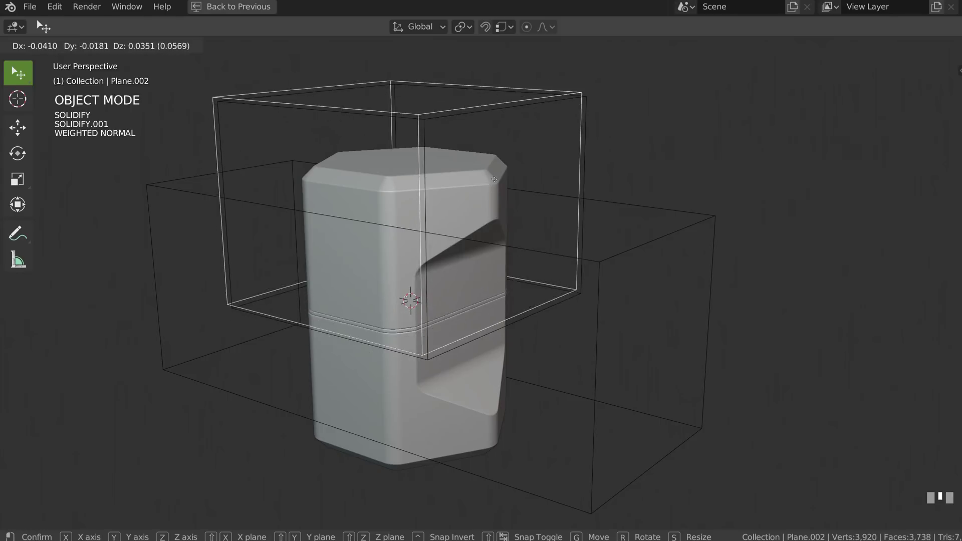
key("x")
key("z")
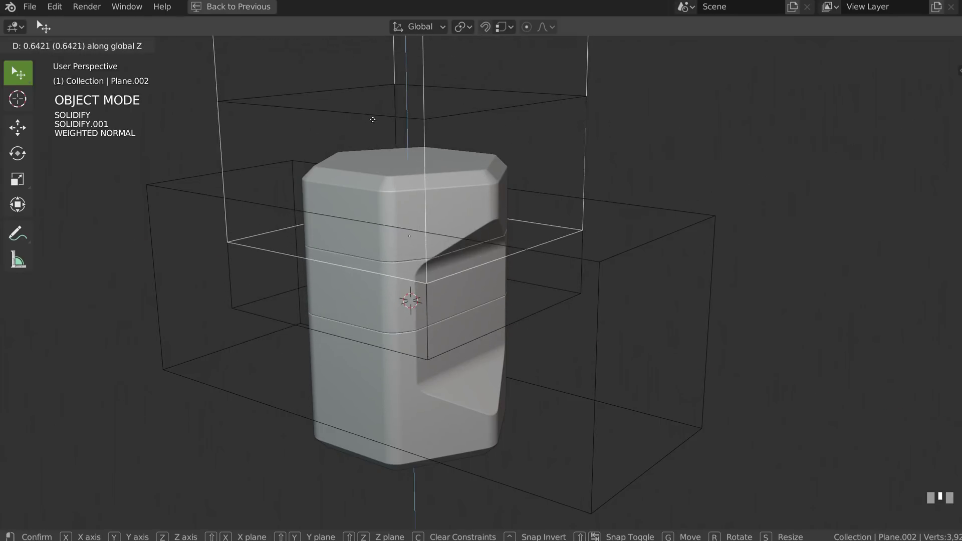
left_click(423, 299)
Step: Move the duplicated cutter another 0.53 or so up along Z, placing its seam just below the body's top bevel
key("g")
key("z")
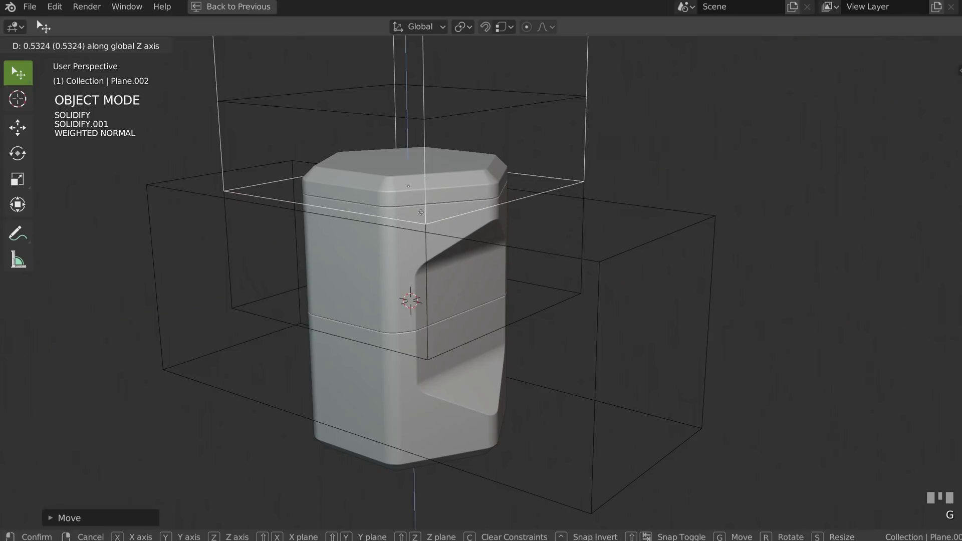
left_click(420, 220)
middle_click_drag(421, 219, 450, 249)
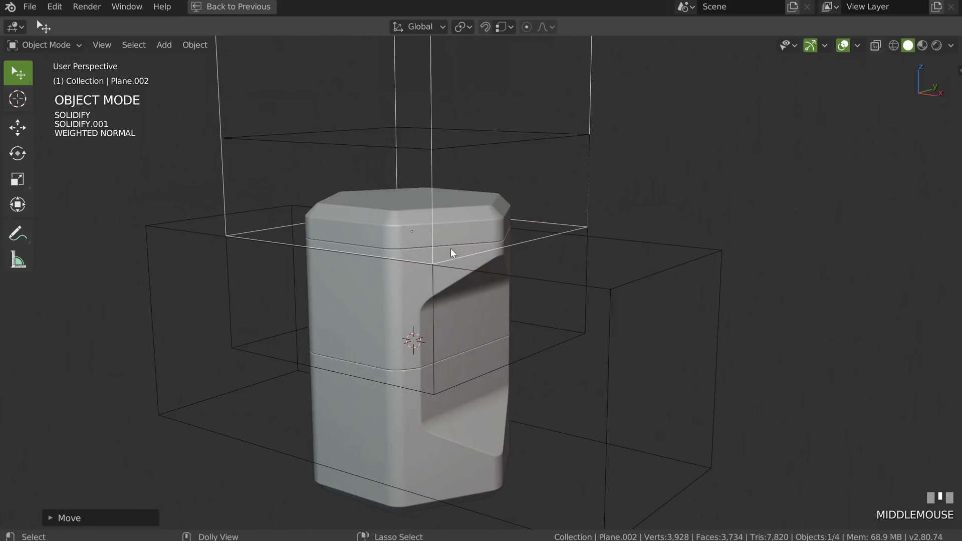
Step: Increase the upper cutter's second Solidify thickness to 0.13, opening a wide gap below the body's top
key("shift+ctrl+q")
left_click(374, 196)
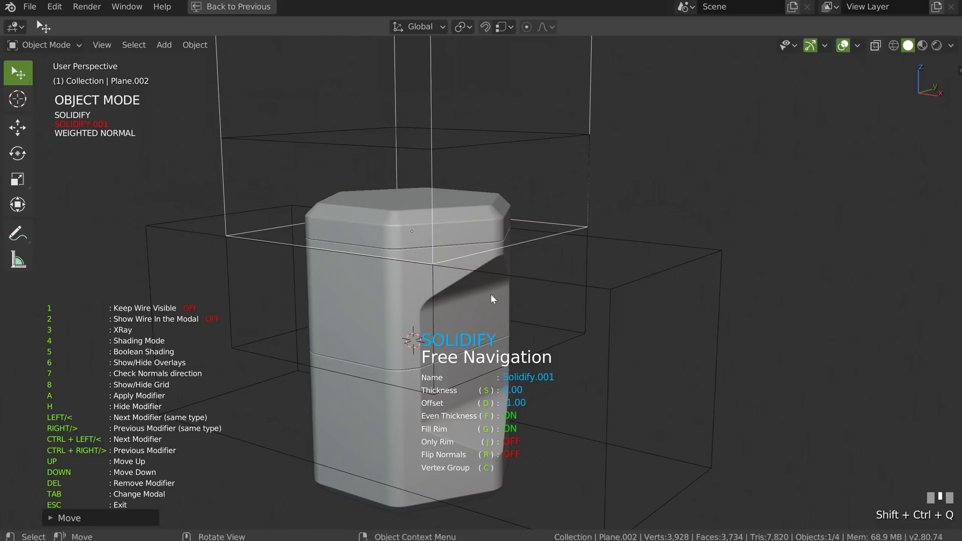
key("s")
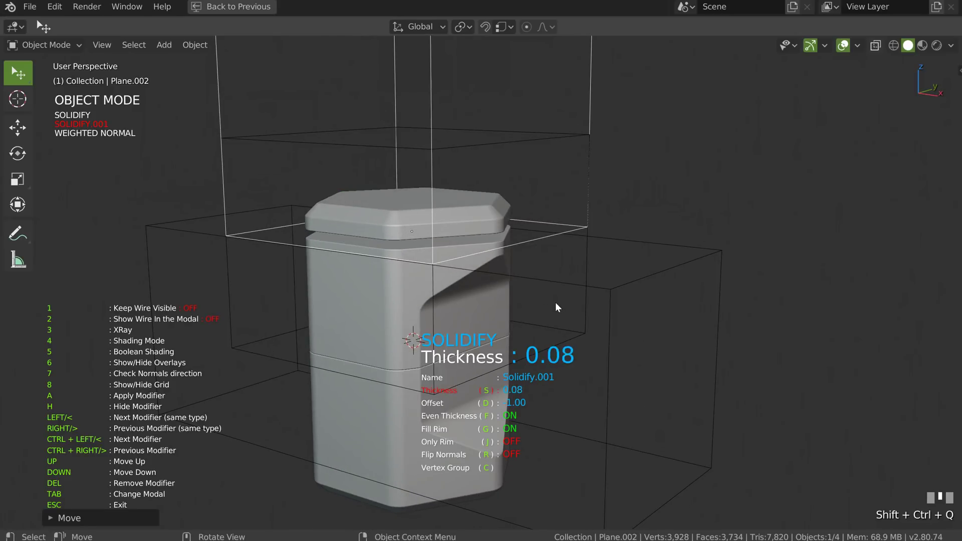
left_click(559, 302)
middle_click_drag(559, 302, 471, 254)
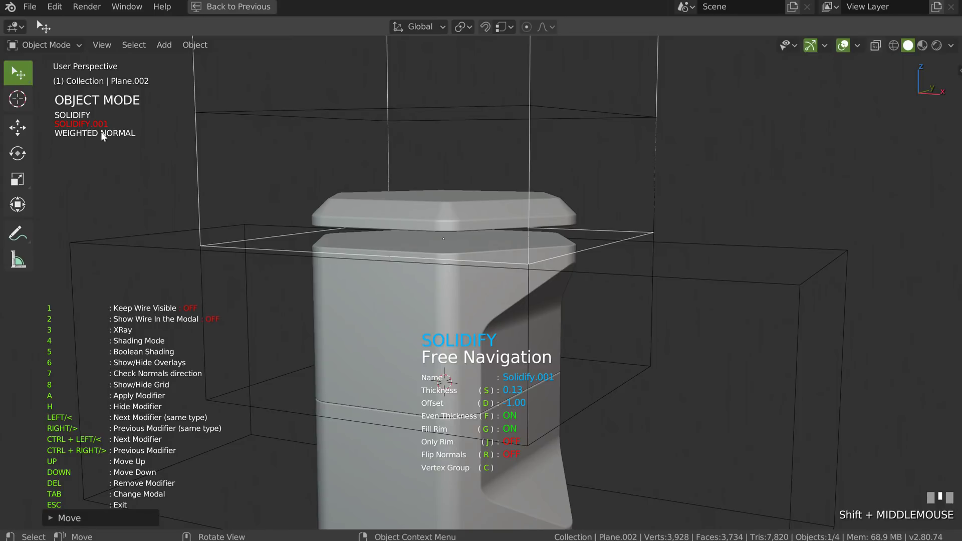
middle_click_drag(488, 229, 482, 233)
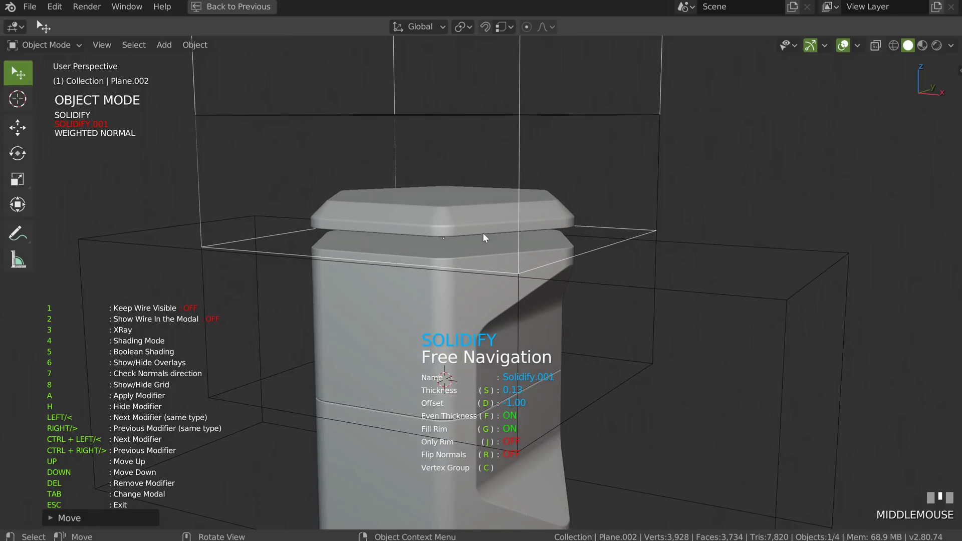
Step: Add a third Solidify modifier to the upper cutter with near-zero thickness and Only Rim off
key("shift+s")
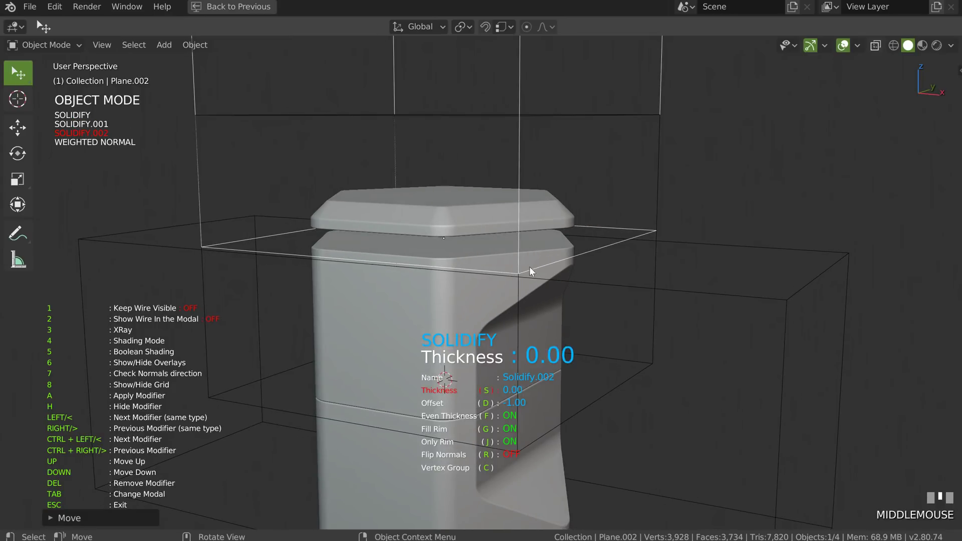
left_click(501, 269)
key("j")
middle_click_drag(490, 258, 361, 223)
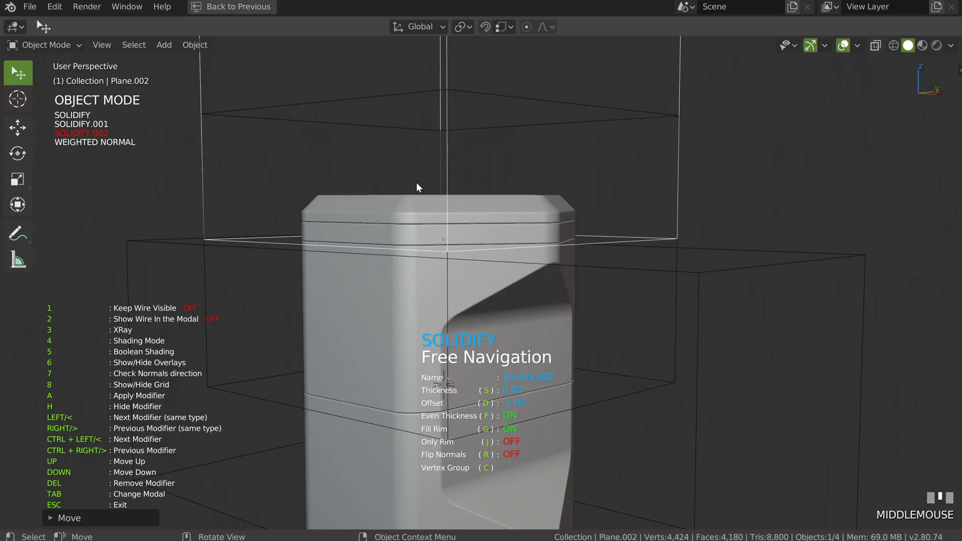
middle_click_drag(460, 181, 473, 199)
Step: Reduce the upper cutter's first Solidify thickness to shorten its block
scroll(515, 237, "down", 2)
middle_click_drag(516, 234, 509, 258, "shift")
key("Left")
key("s")
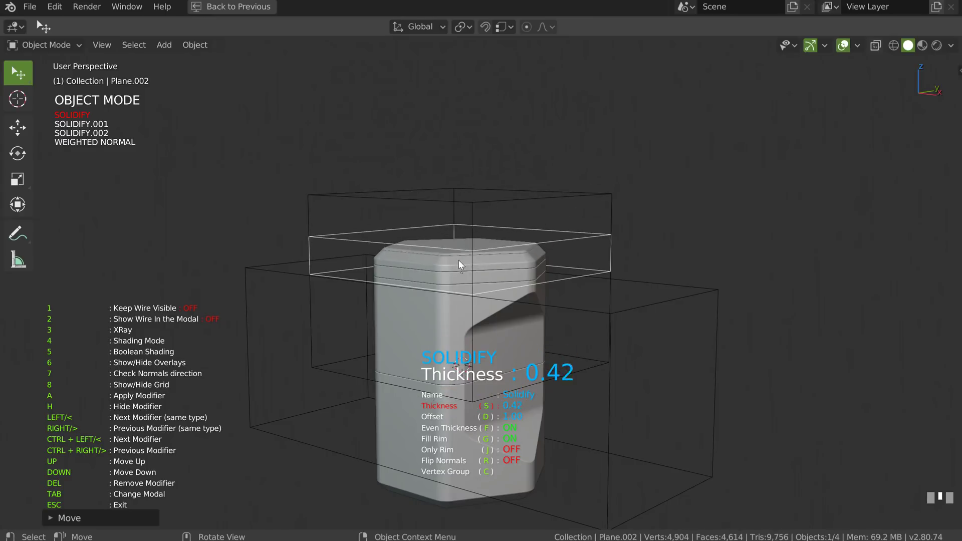
left_click(474, 257)
Step: Readjust the upper cutter's second Solidify thickness to tune the spacing between the two upper seams
middle_click_drag(476, 262, 563, 240, "ctrl")
key("Left")
key("s")
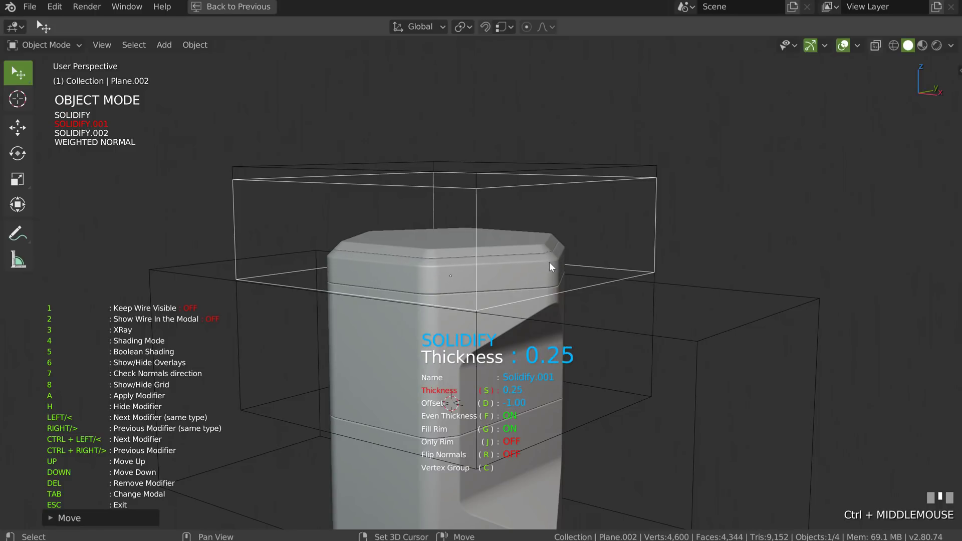
left_click(504, 268)
Step: Try third Solidify thicknesses from about 0.03 to 0.09, settle on a very thin value and leave the modifier settings
key("Left")
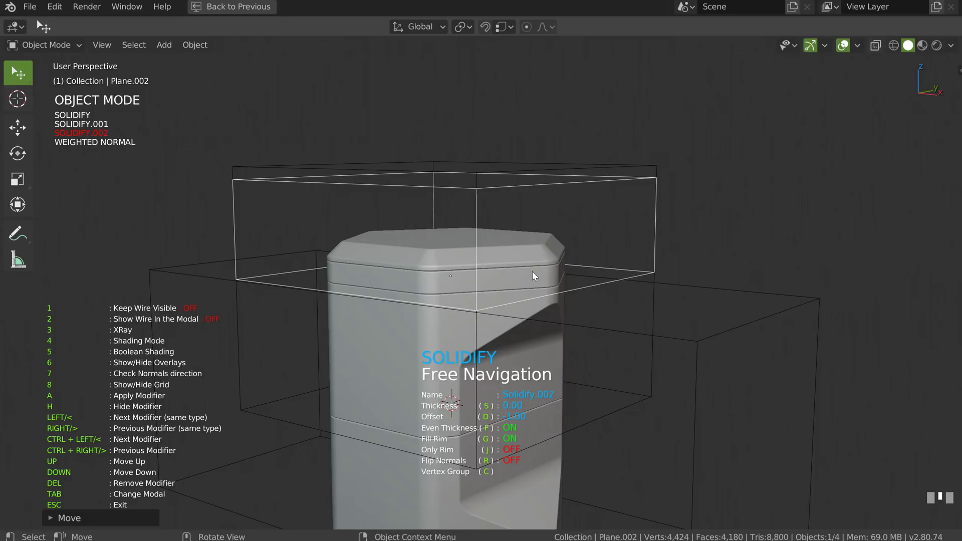
key("s")
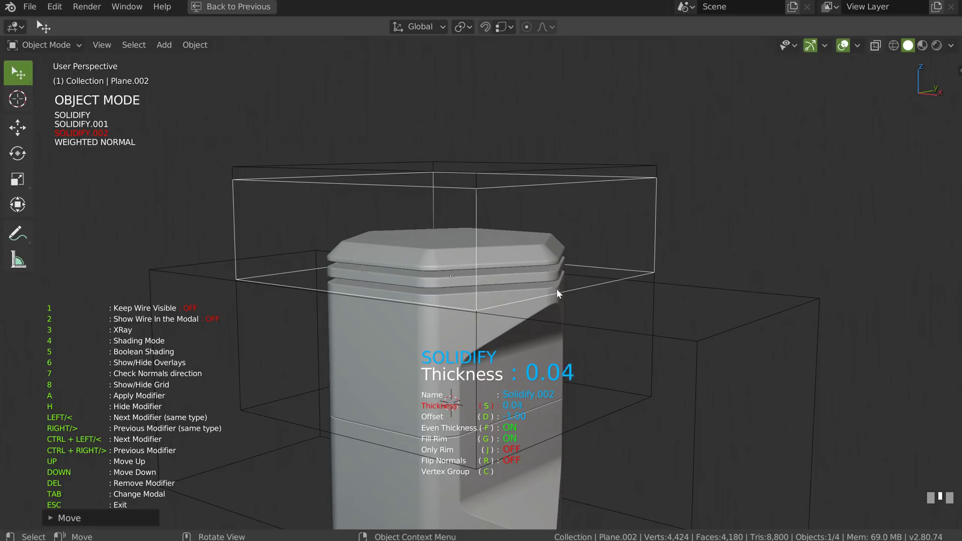
left_click(546, 287)
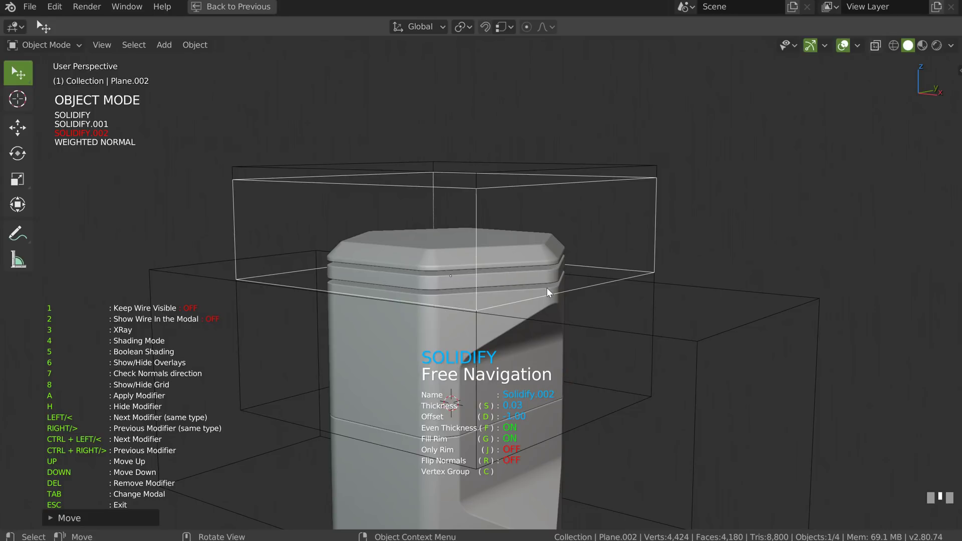
key("s")
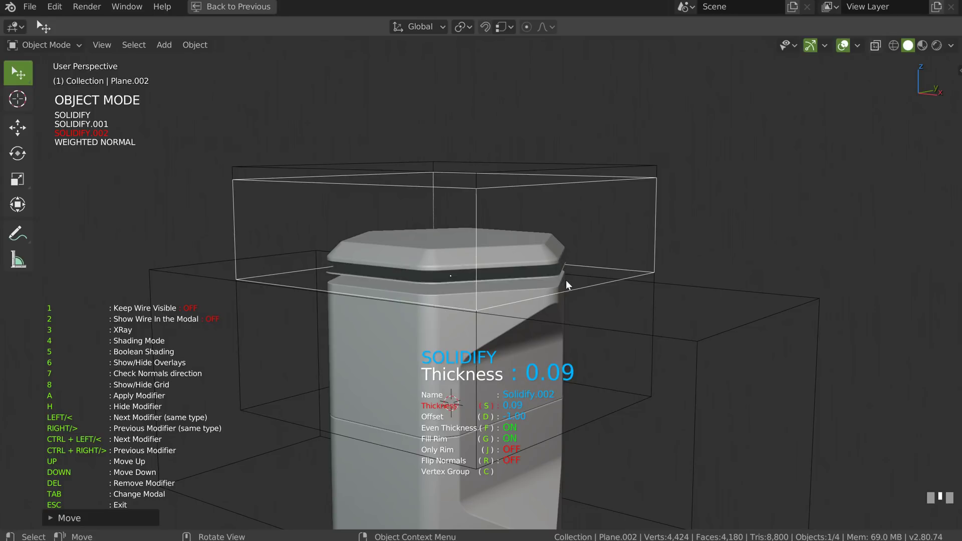
left_click(432, 276)
middle_click_drag(431, 275, 512, 211)
key("Escape")
middle_click_drag(629, 204, 453, 191)
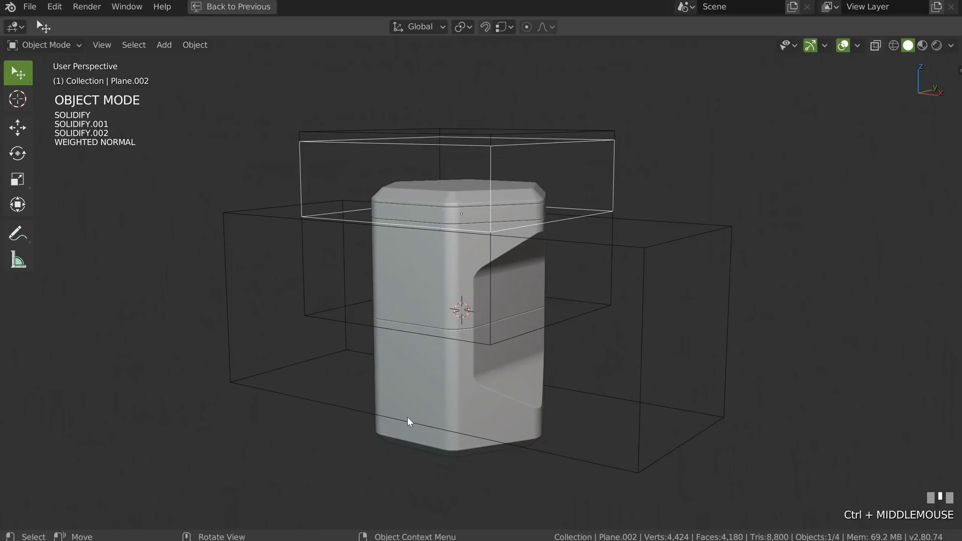
Step: Add a Speedflow Mirror modifier to the upper cutter with X off and Z as the mirror axis
middle_click_drag(503, 220, 450, 235)
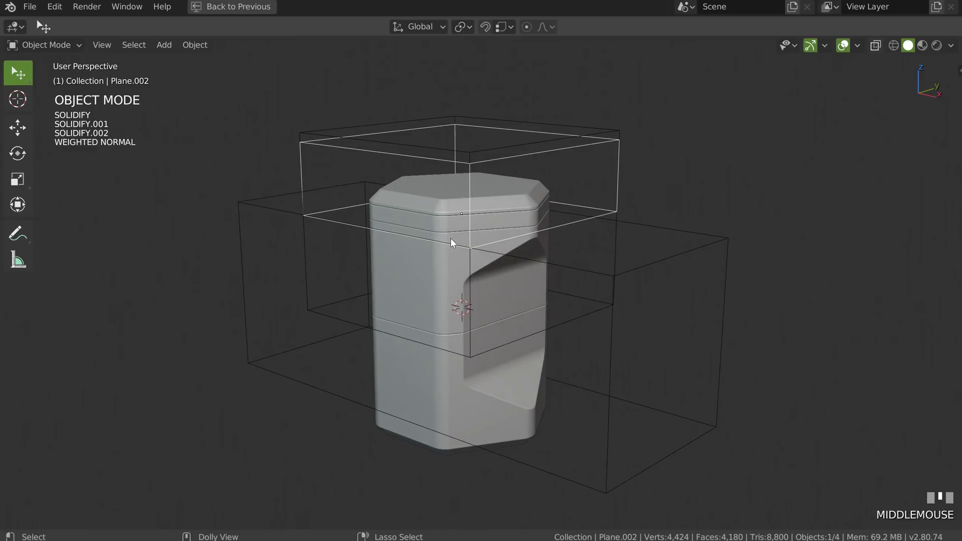
key("shift+ctrl+q")
left_click(348, 241)
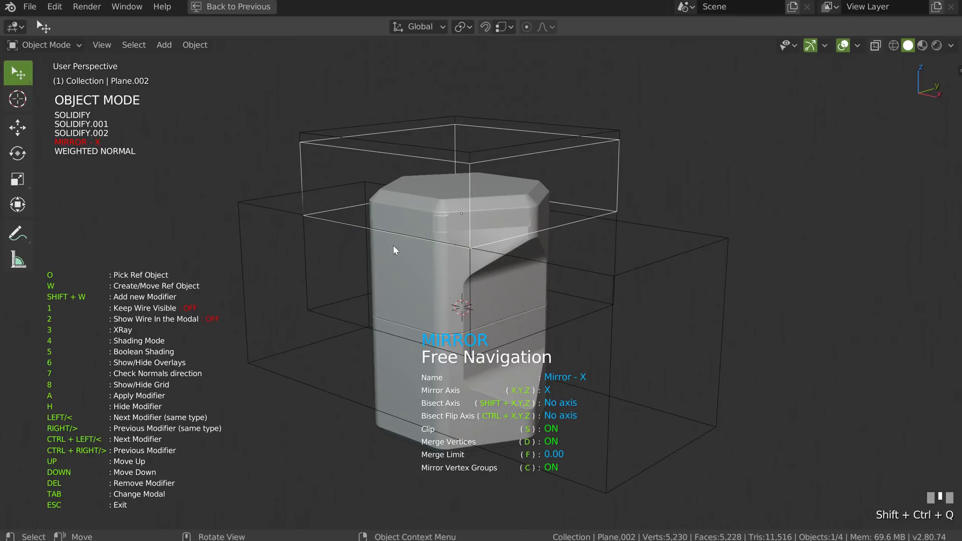
key("x")
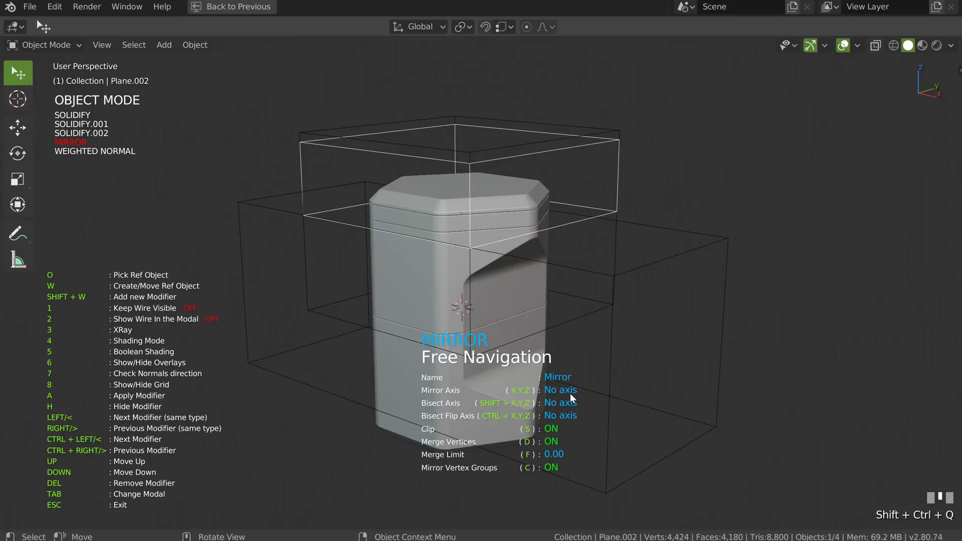
key("z")
middle_click_drag(545, 340, 470, 240)
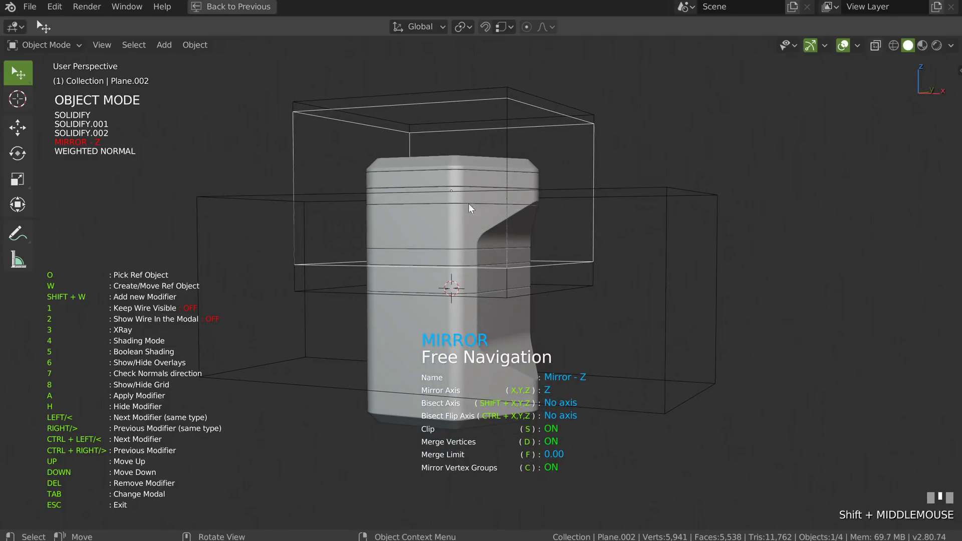
middle_click_drag(446, 198, 420, 229)
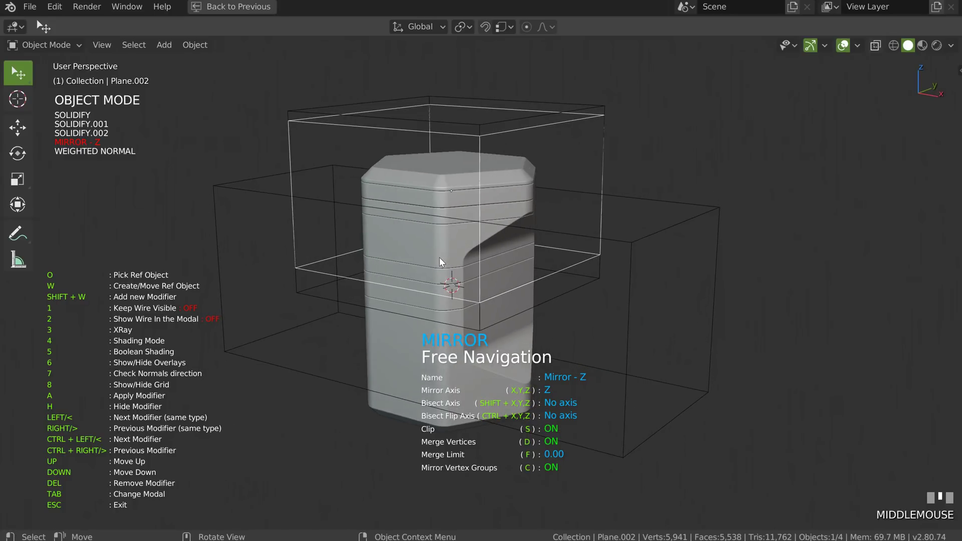
Step: Pick the hexagonal body as the mirror's reference object, check the mirrored seams and leave the modifier settings
left_click(389, 239)
middle_click_drag(389, 240, 356, 245)
middle_click_drag(489, 257, 446, 219, "shift")
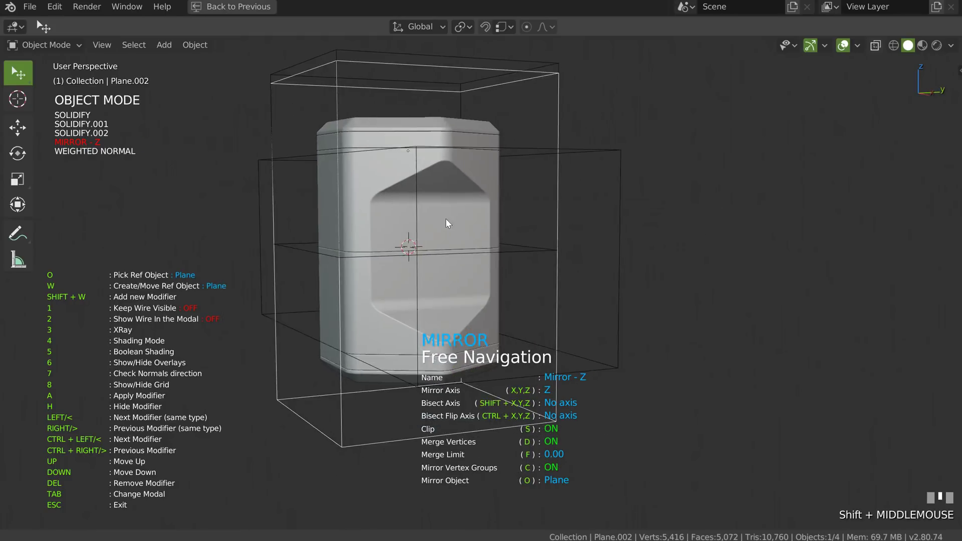
middle_click_drag(515, 306, 444, 288)
middle_click_drag(449, 252, 405, 266, "ctrl")
key("Escape")
Step: Select all three boolean cutters and move them to a new collection named bool_objs
middle_click_drag(337, 245, 335, 320, "ctrl")
left_click(336, 309)
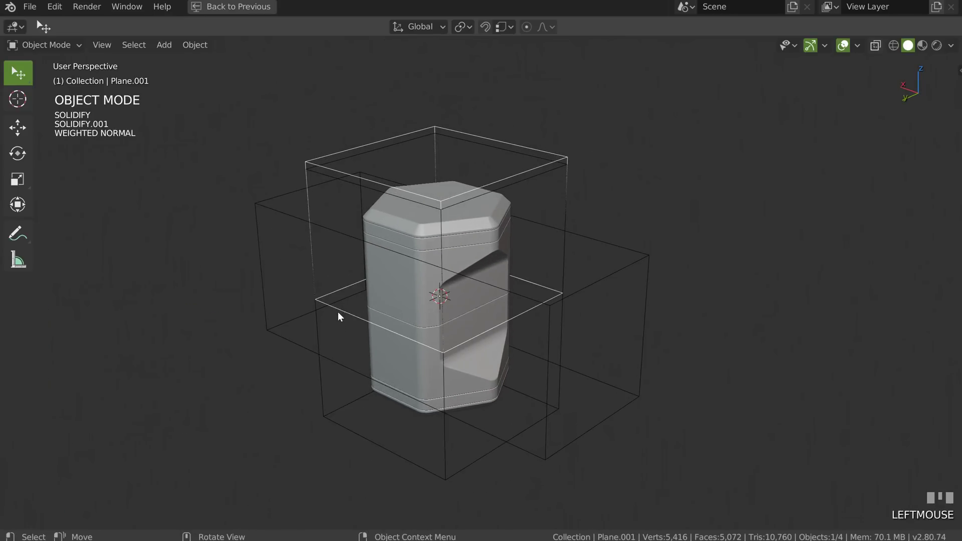
left_click(315, 330, "shift")
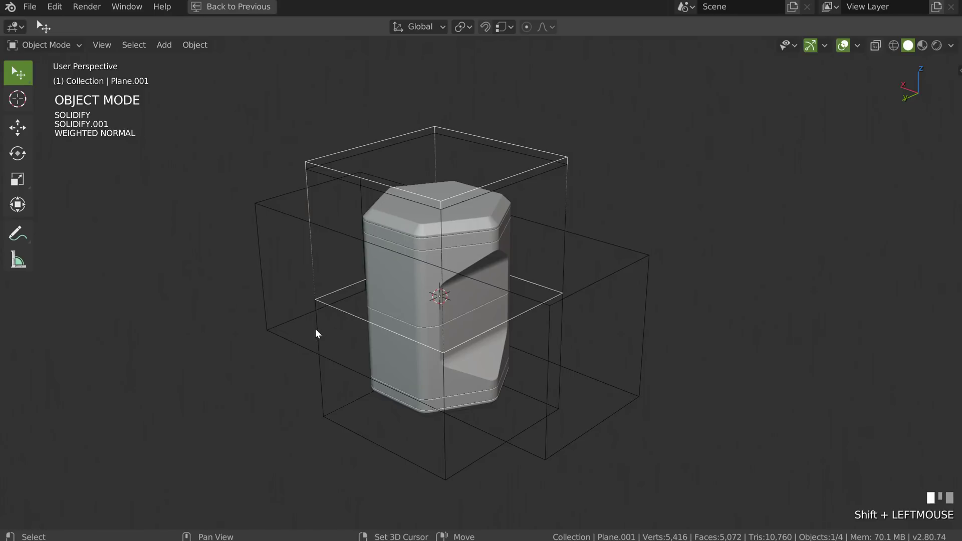
left_click(287, 215, "shift")
middle_click_drag(326, 235, 355, 248)
key("m")
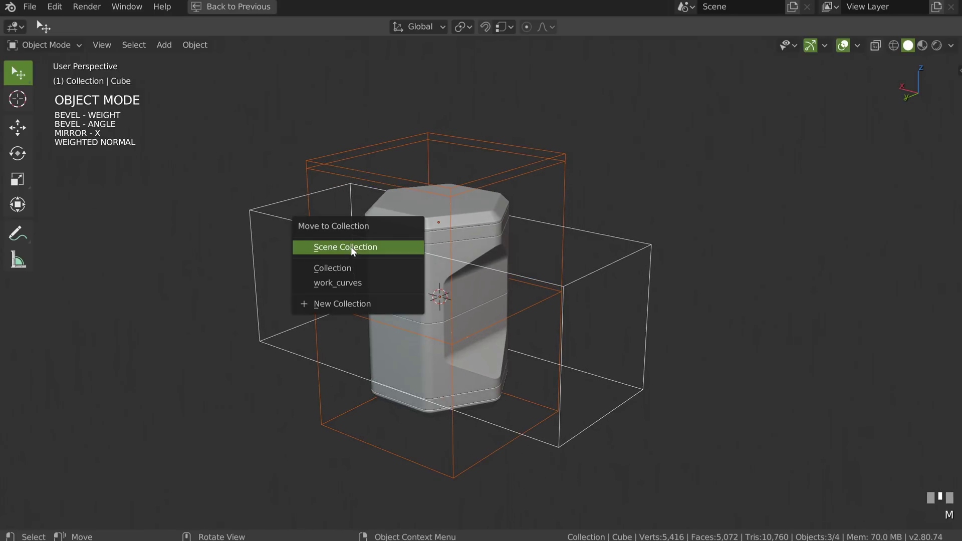
left_click(339, 303)
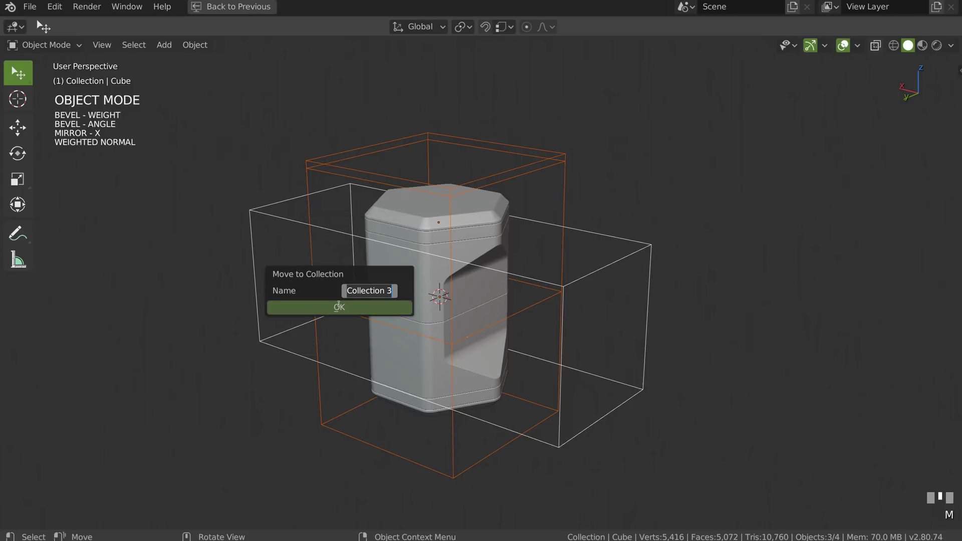
type("bool_objs")
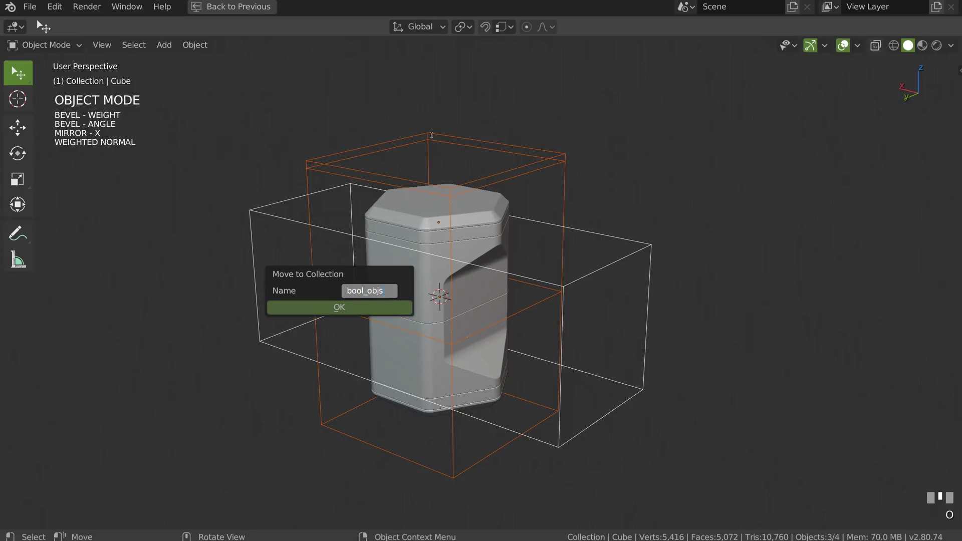
key("Return")
left_click(326, 307)
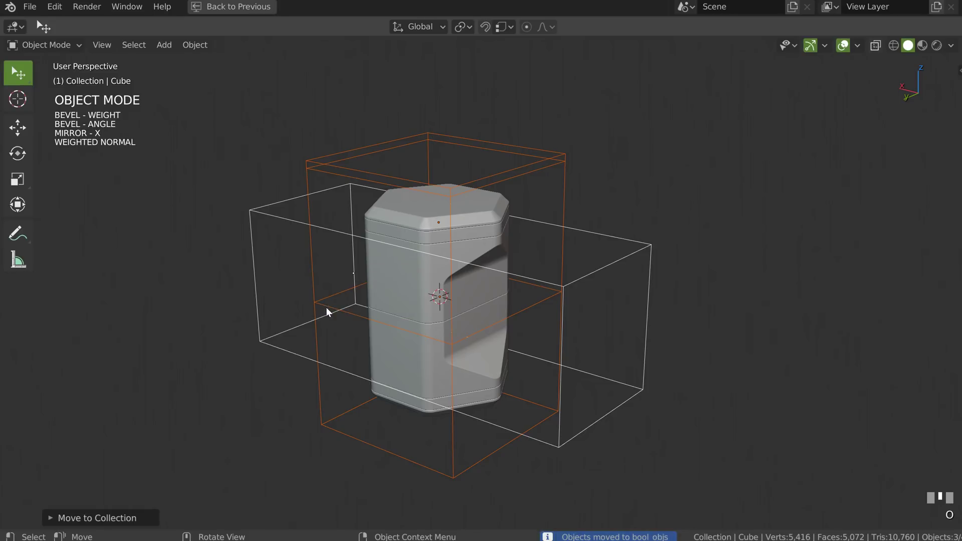
Step: Restore the full Layout workspace, exclude the bool_objs collection from the view layer and view the finished body
middle_click(480, 250)
middle_click_drag(479, 249, 482, 248)
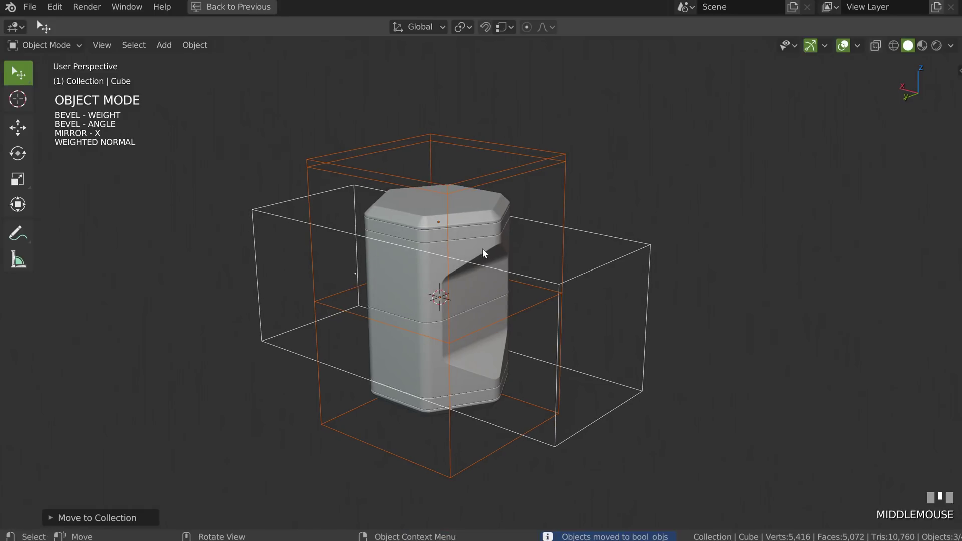
key("ctrl+space")
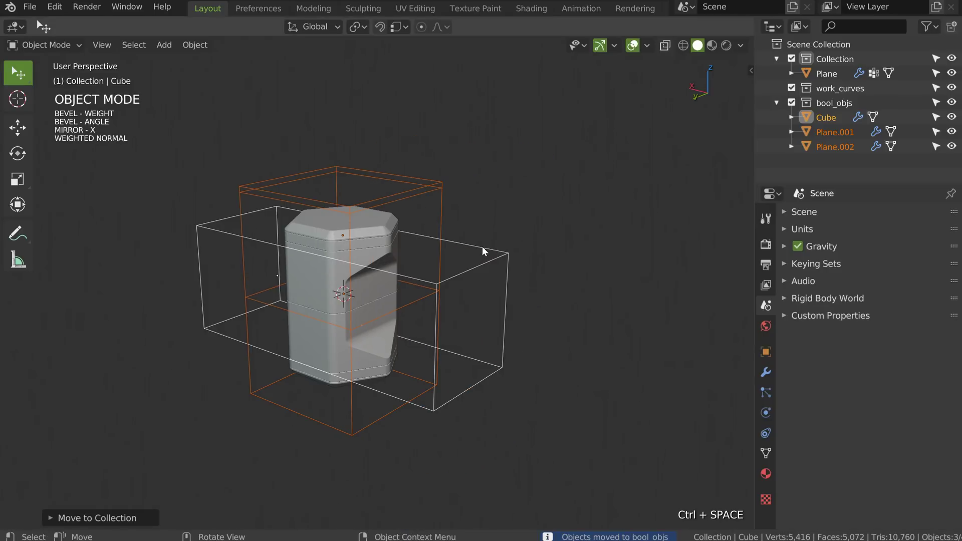
left_click(791, 103)
middle_click_drag(358, 218, 379, 218, "shift")
middle_click_drag(379, 217, 380, 244, "ctrl")
middle_click_drag(381, 244, 303, 264, "shift")
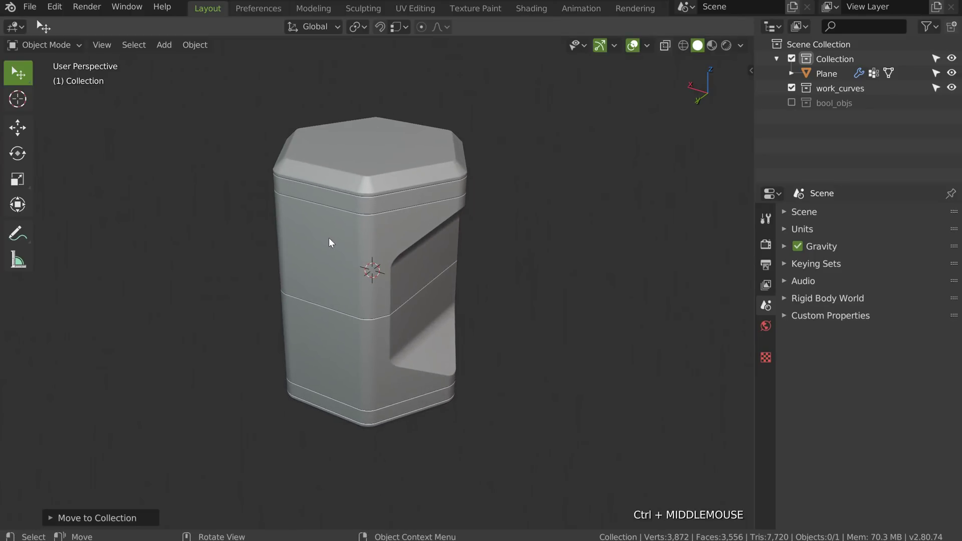
Step: Add a cube at the centre of the body and scale its mesh to about 0.51 along the Y axis
middle_click_drag(357, 155, 424, 264)
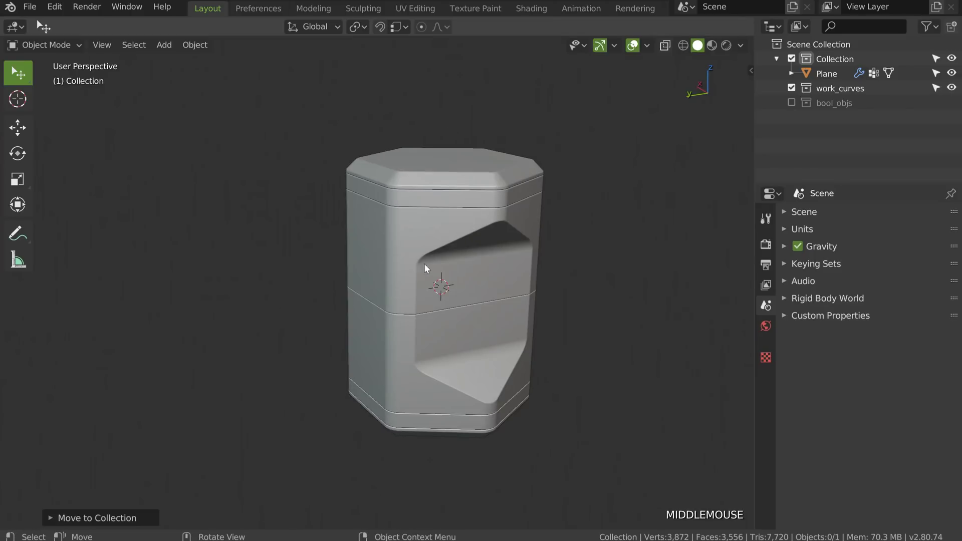
mouse_move(465, 237)
middle_mouse_down()
mouse_move(438, 258)
mouse_move(474, 245)
mouse_move(419, 249)
mouse_move(492, 296)
mouse_move(451, 224)
middle_mouse_up()
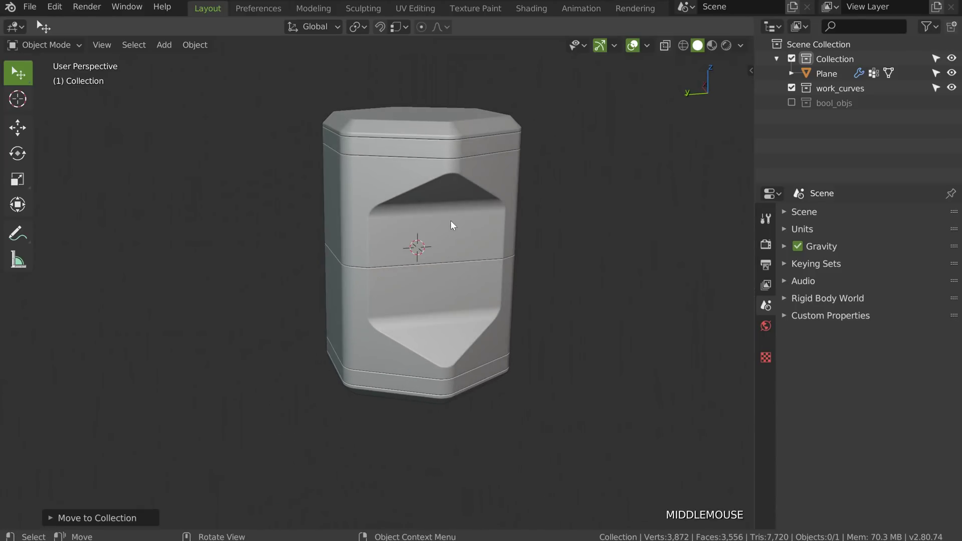
key("shift+a")
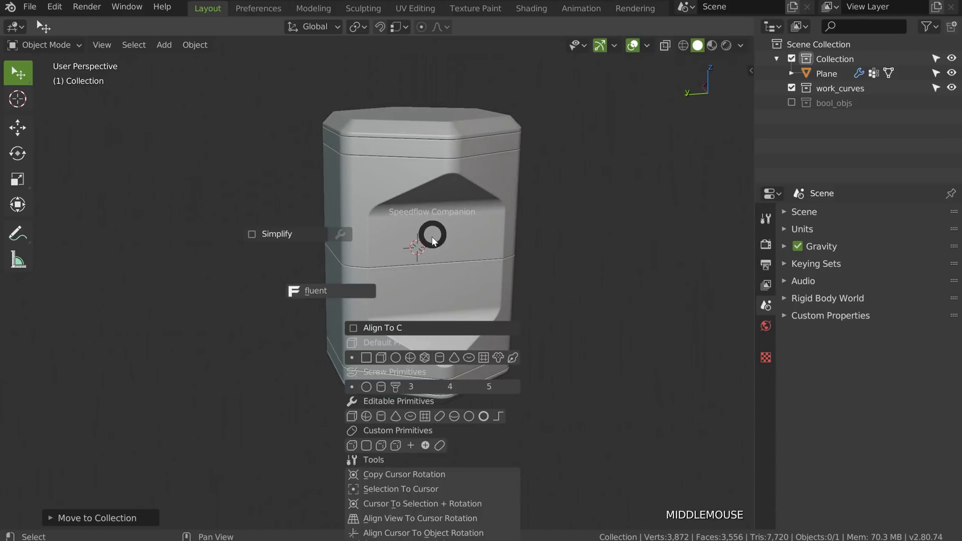
left_click(381, 358)
middle_click_drag(383, 359, 651, 235)
key("Tab")
key("s")
key("y")
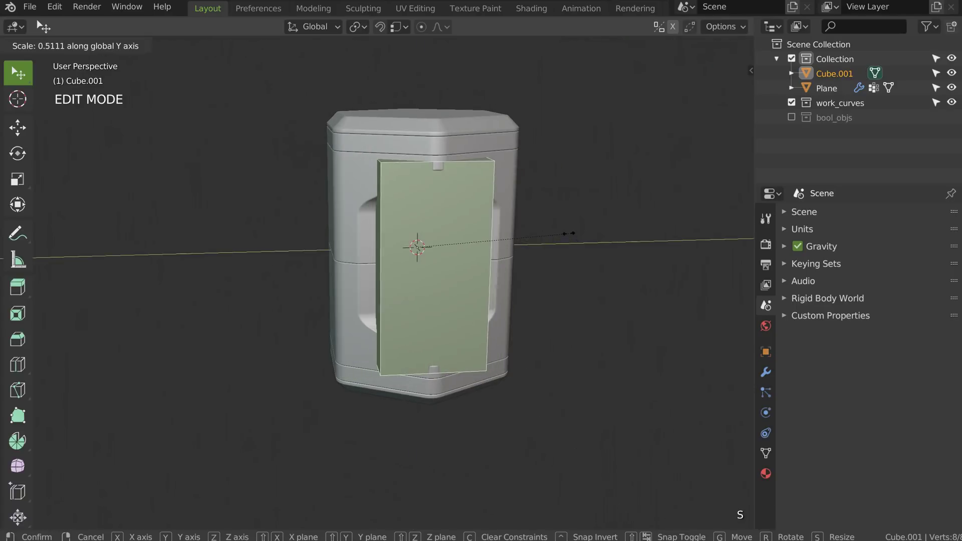
left_click(574, 230)
Step: Scale the cube down along Z and narrow it further along Y to fit inside the hexagonal side recess
key("s")
key("z")
left_click(436, 146)
key("s")
key("y")
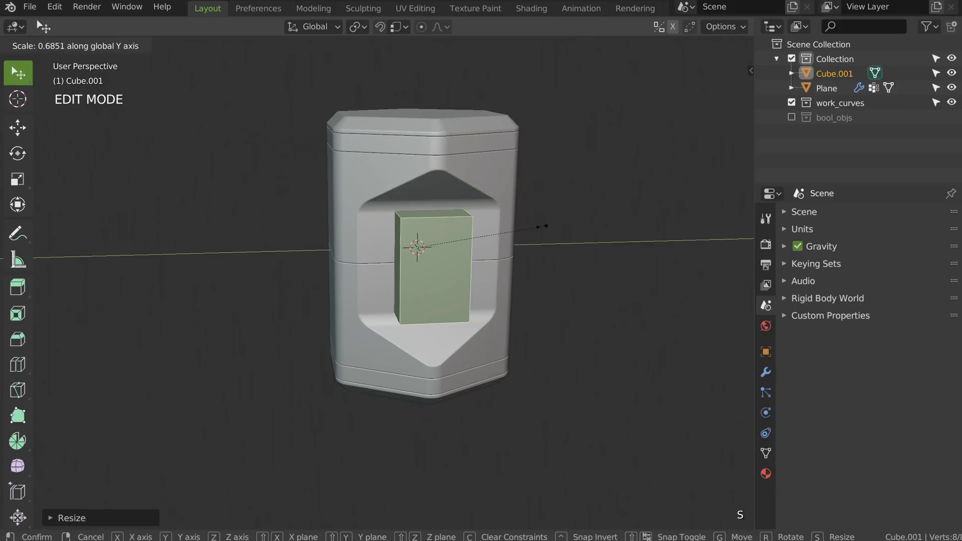
left_click(511, 226)
Step: Fine-tune the block's proportions in the recess by shortening it along Z and slightly widening it along Y
middle_click_drag(515, 223, 496, 223)
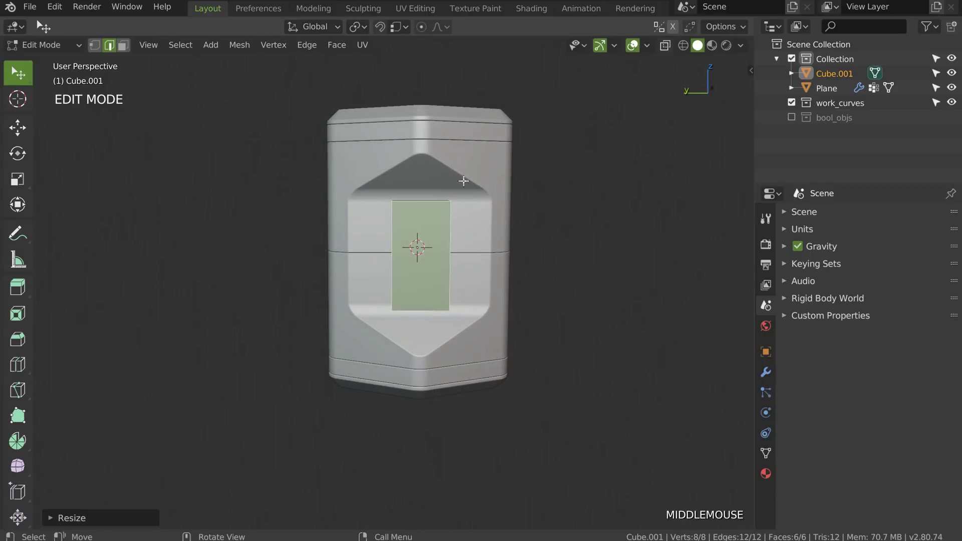
key("s")
key("z")
left_click(421, 155)
key("s")
key("y")
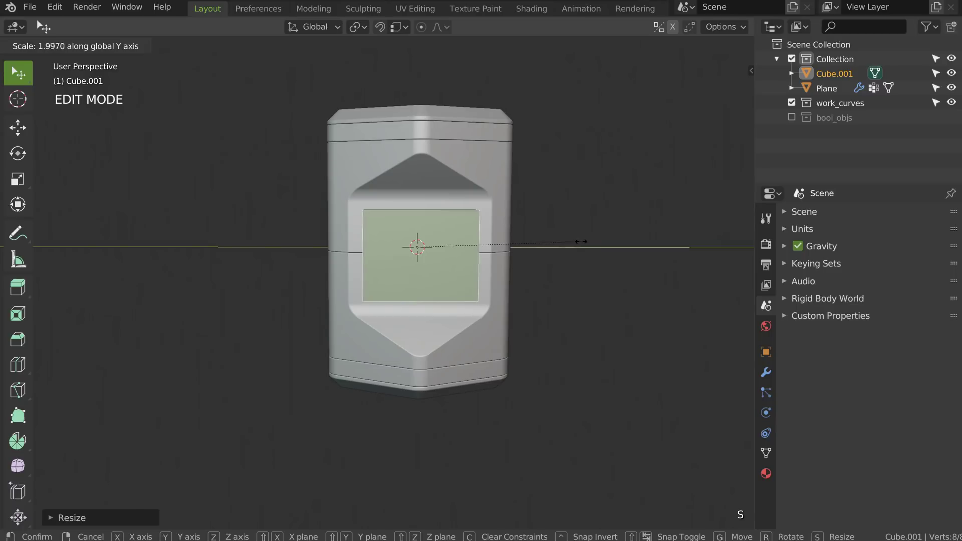
left_click(502, 235)
Step: Select the block's four long edges and add a Speedflow weight-limited Bevel about 0.08 wide
middle_click_drag(503, 236, 391, 213)
left_click(343, 198, "ctrl+alt")
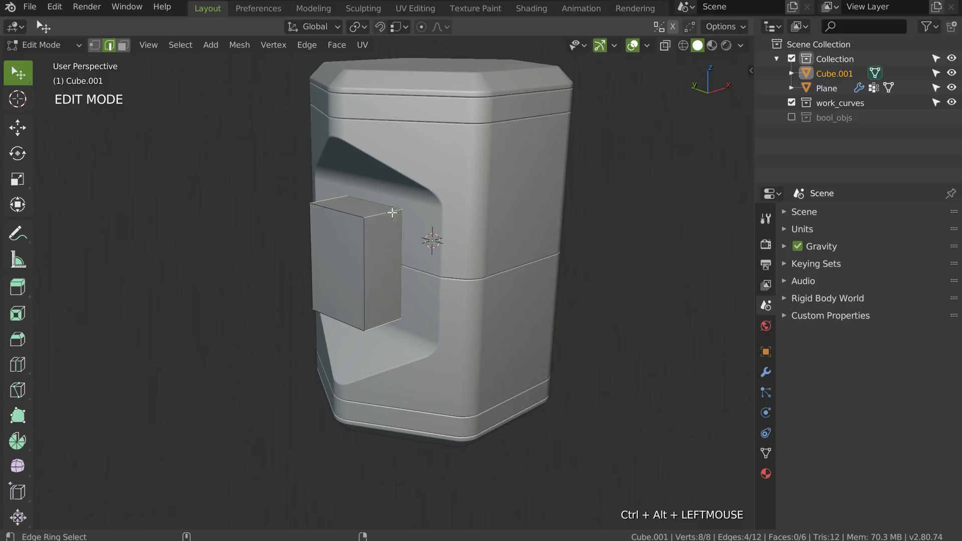
middle_click_drag(407, 243, 397, 223)
key("ctrl+shift+q")
left_click(512, 224)
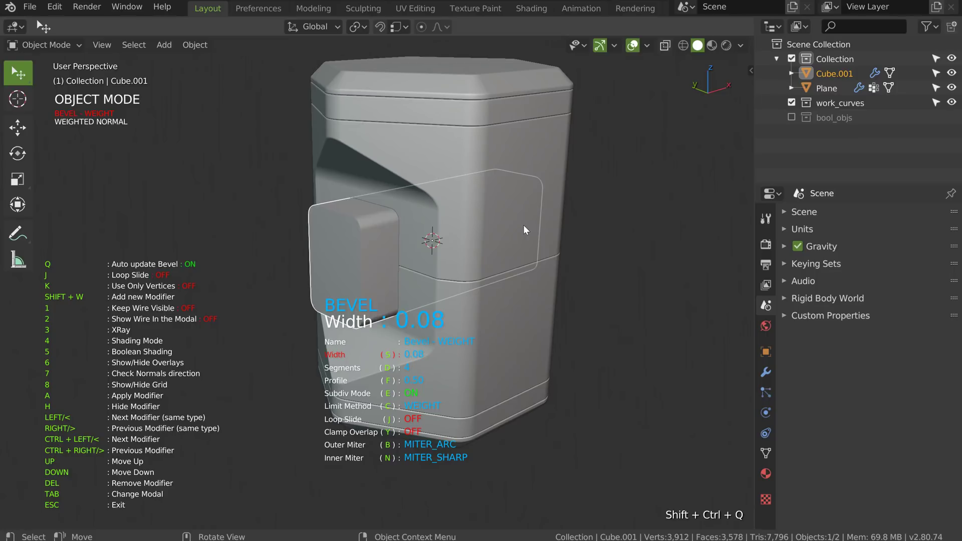
middle_click_drag(520, 227, 485, 231)
key("Escape")
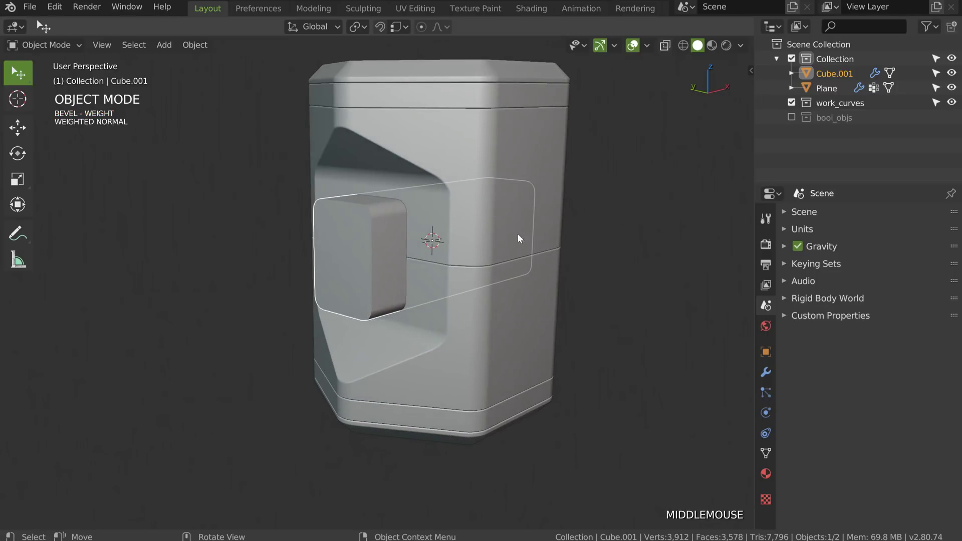
Step: Subtract the beveled block from the hexagonal body with a Speedflow boolean difference to cut a through opening
middle_click_drag(421, 228, 411, 232)
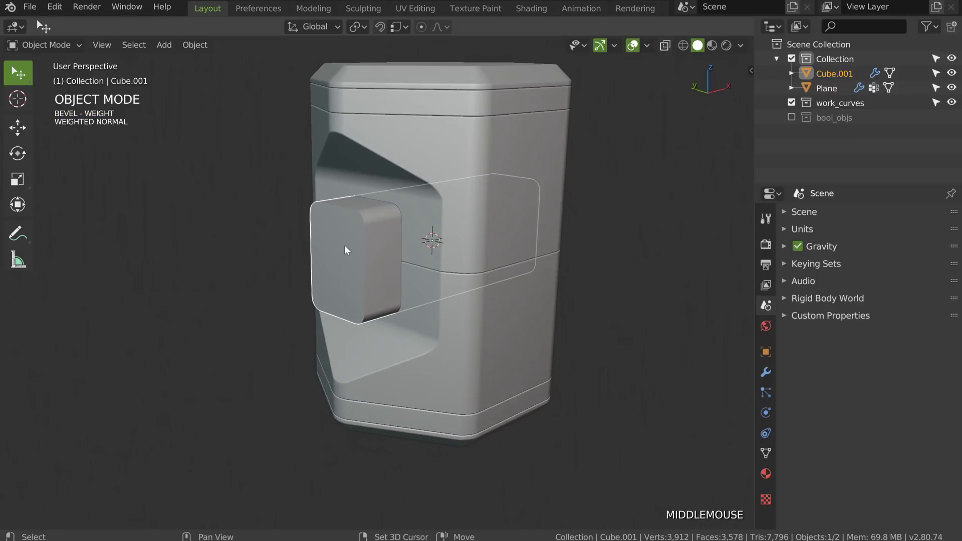
left_click(404, 233, "shift")
middle_click_drag(405, 233, 396, 236)
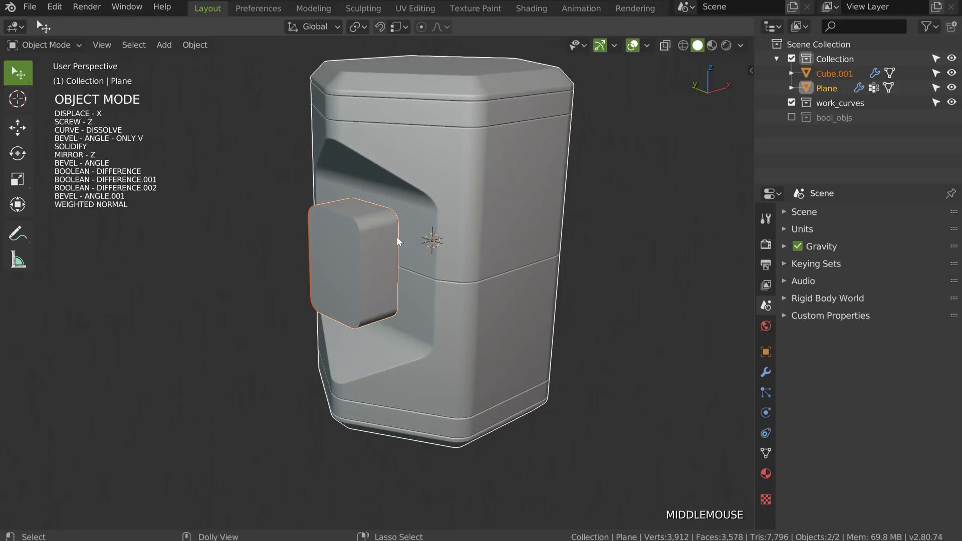
key("ctrl+shift+q")
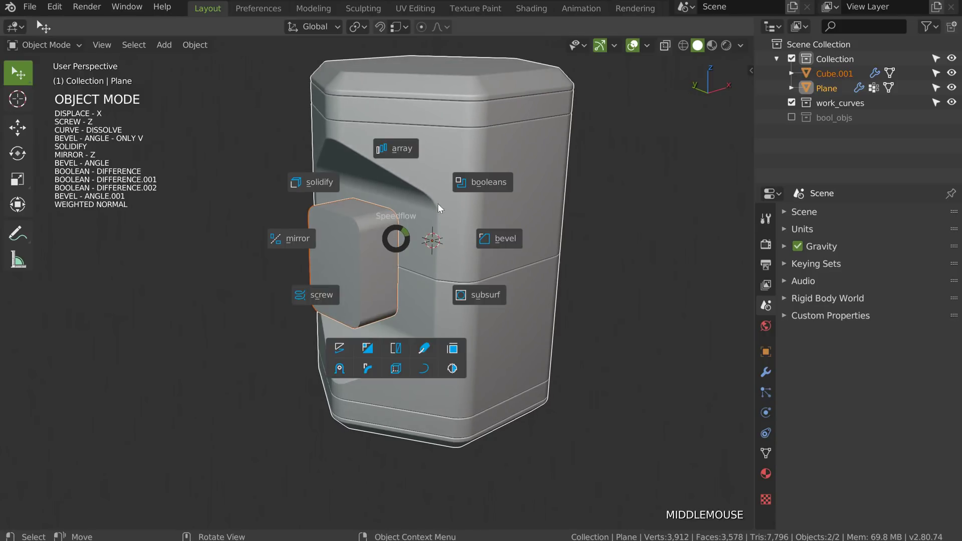
left_click(479, 185)
middle_click_drag(437, 201, 466, 224)
left_click(639, 201)
Step: Increase the opening cutter's bevel width to 0.12 and adjust its number of segments
key("space")
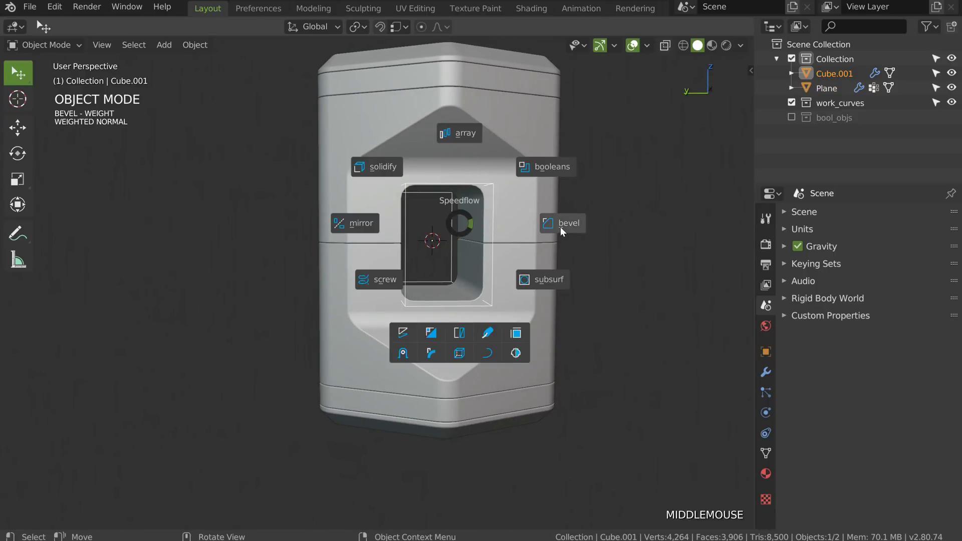
left_click(560, 226)
left_click(569, 228)
key("d")
left_click(470, 218)
middle_click_drag(469, 219, 461, 217)
key("d")
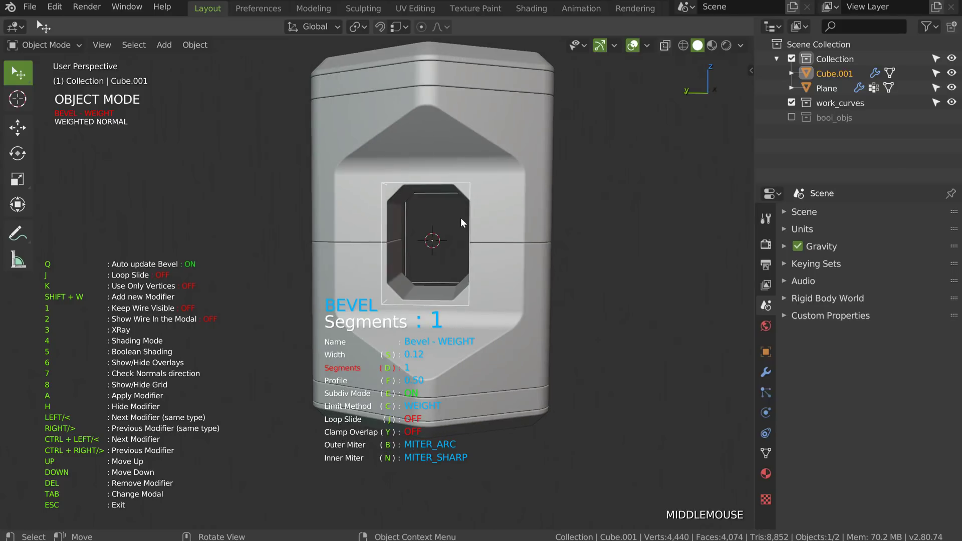
left_click(554, 226)
middle_click_drag(554, 226, 493, 218)
left_click(572, 206)
Step: Move the opening's cutter into the bool_objs collection
middle_click_drag(573, 205, 498, 207)
middle_click_drag(498, 207, 491, 251, "ctrl")
key("m")
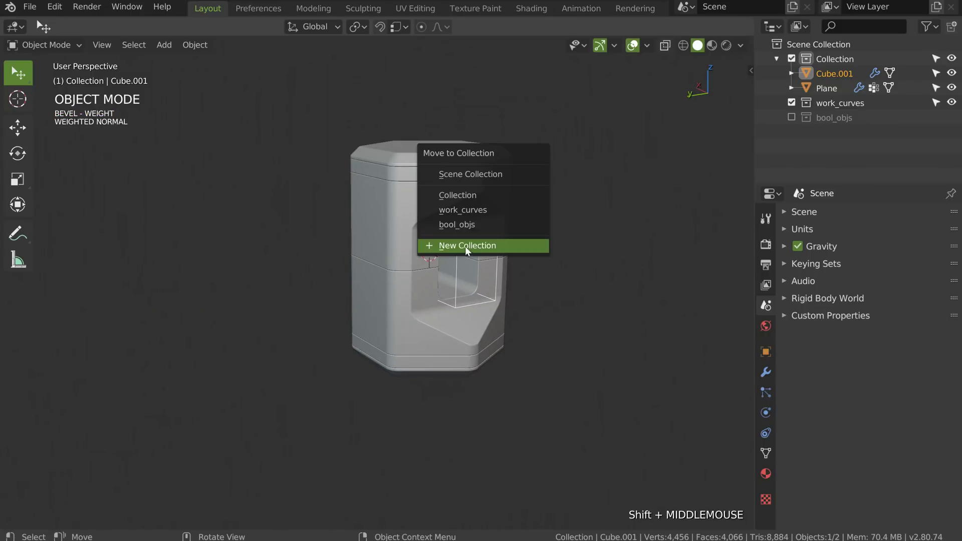
left_click(453, 225)
Step: Add a single-vertex screw primitive at the centre of the body
middle_click_drag(397, 248, 450, 254, "shift")
middle_click_drag(370, 109, 401, 223, "shift")
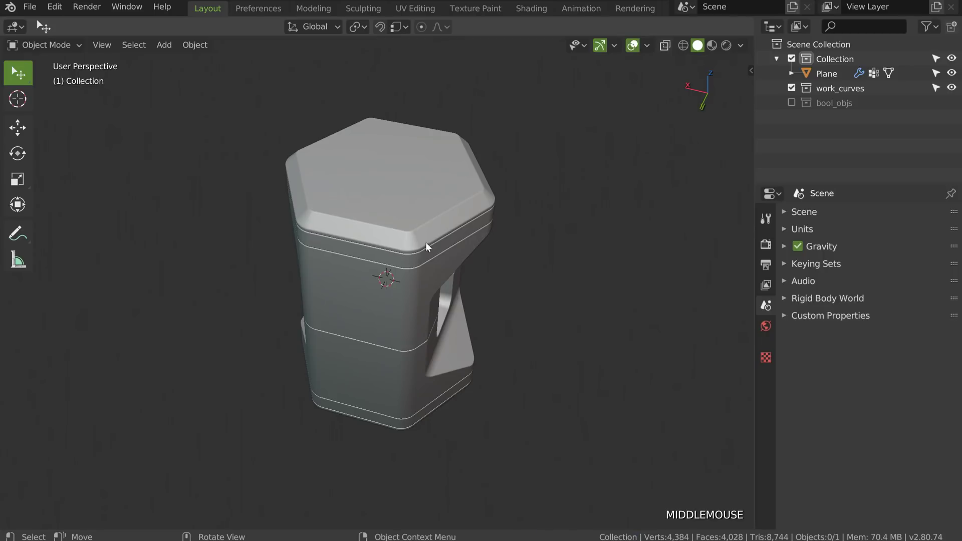
key("shift+space")
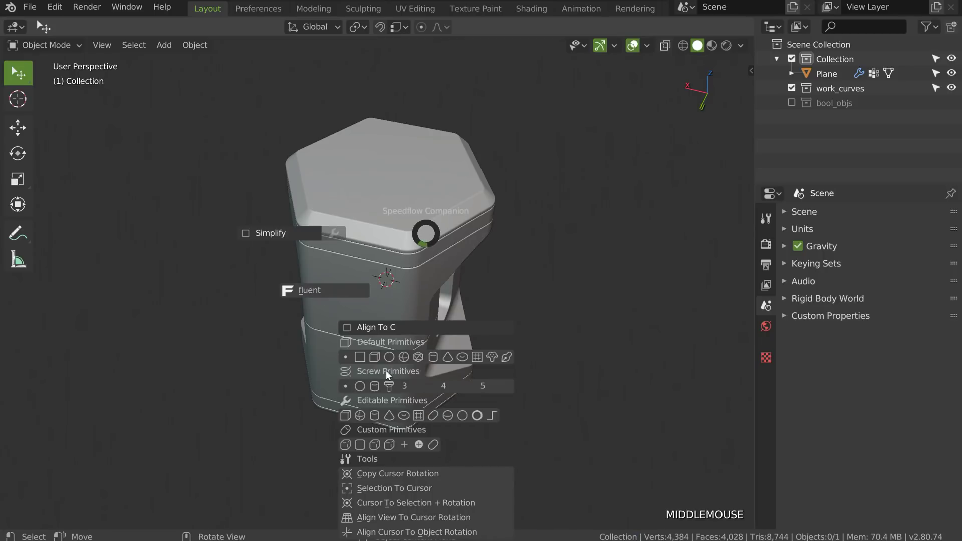
left_click(345, 386)
middle_click_drag(341, 374, 396, 317)
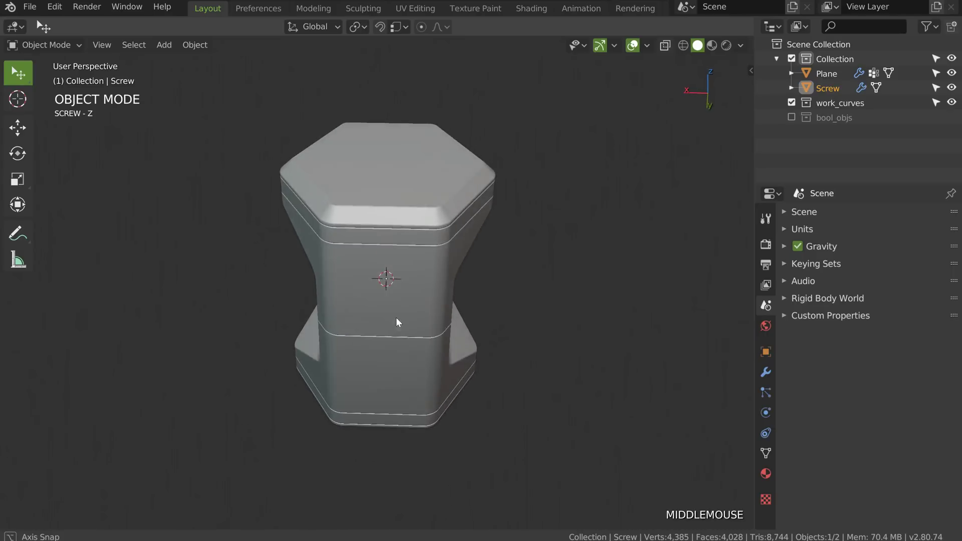
Step: Turn on X-ray and extrude the screw primitive's vertex along the X axis to form a disc inside the body
key("alt+z")
middle_click_drag(335, 253, 464, 305)
key("Tab")
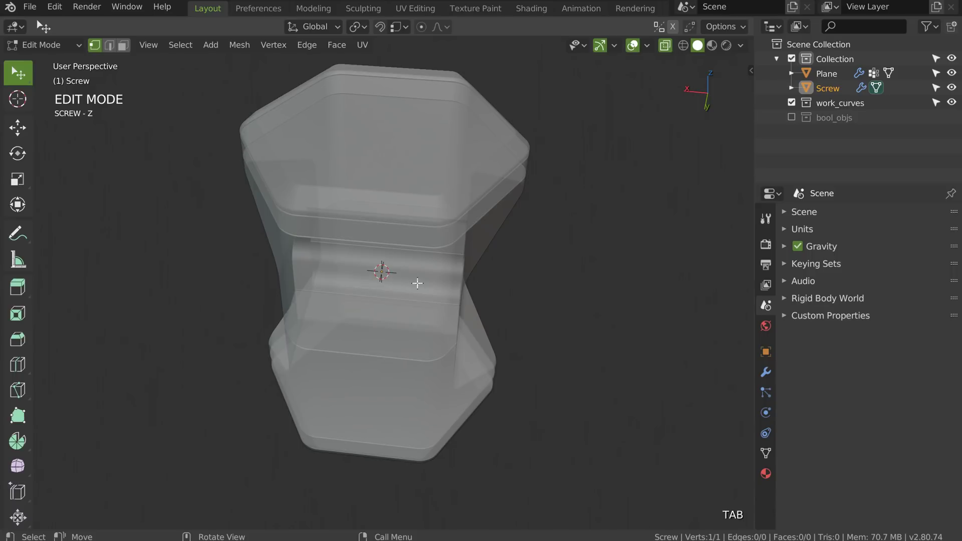
key("e")
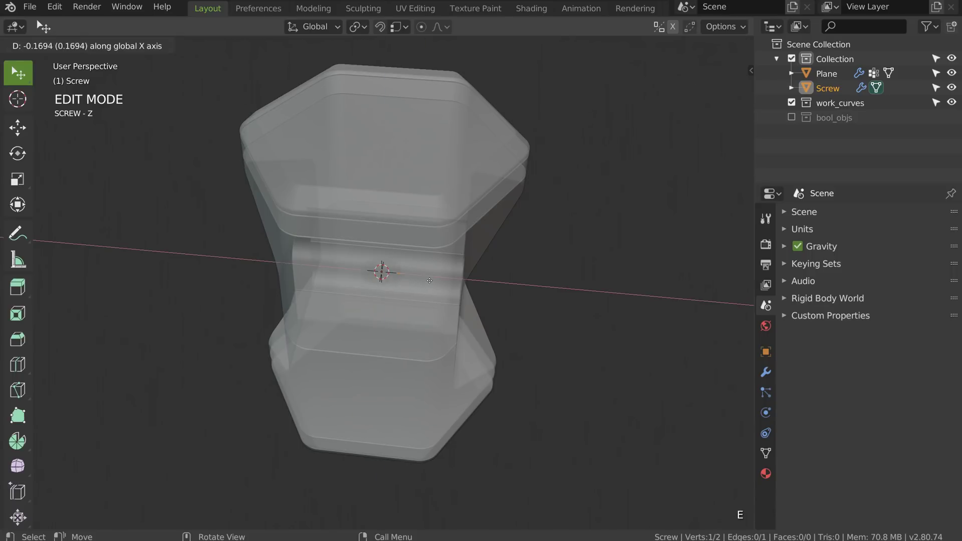
left_click(460, 283)
middle_click_drag(457, 279, 425, 286)
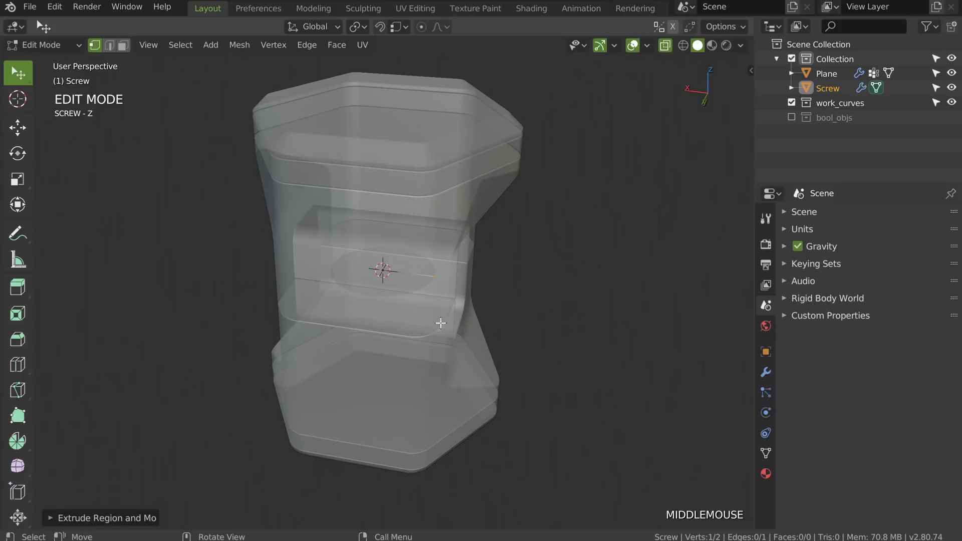
Step: Add a Speedflow Solidify modifier to the disc, thickening it until it rises above the body's top face
key("Tab")
key("ctrl+shift+q")
left_click(372, 224)
key("s")
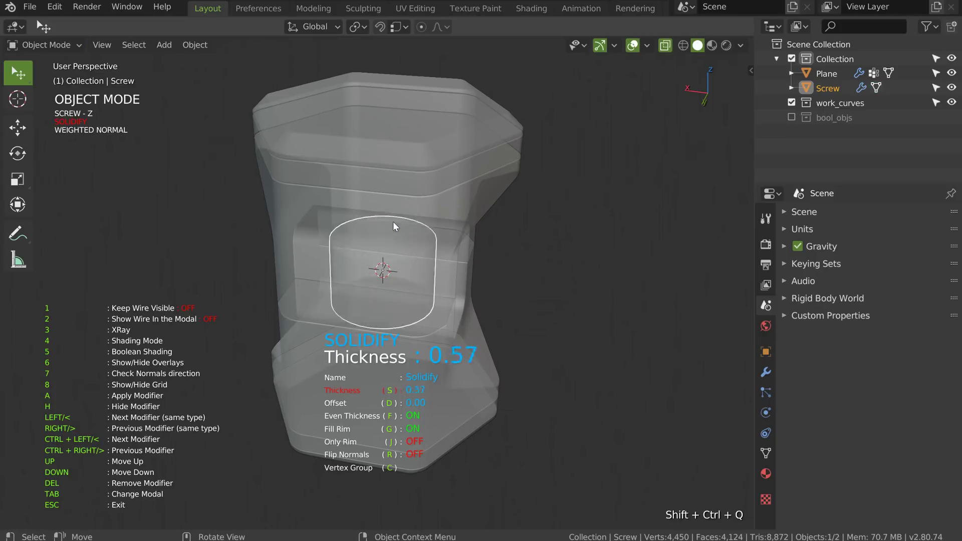
middle_click_drag(492, 220, 453, 249)
middle_click_drag(462, 196, 453, 232, "shift")
Step: Set the Screw modifier's steps to 6 to turn the cylinder into a hexagonal prism
key("Tab")
left_click(420, 310)
key("s")
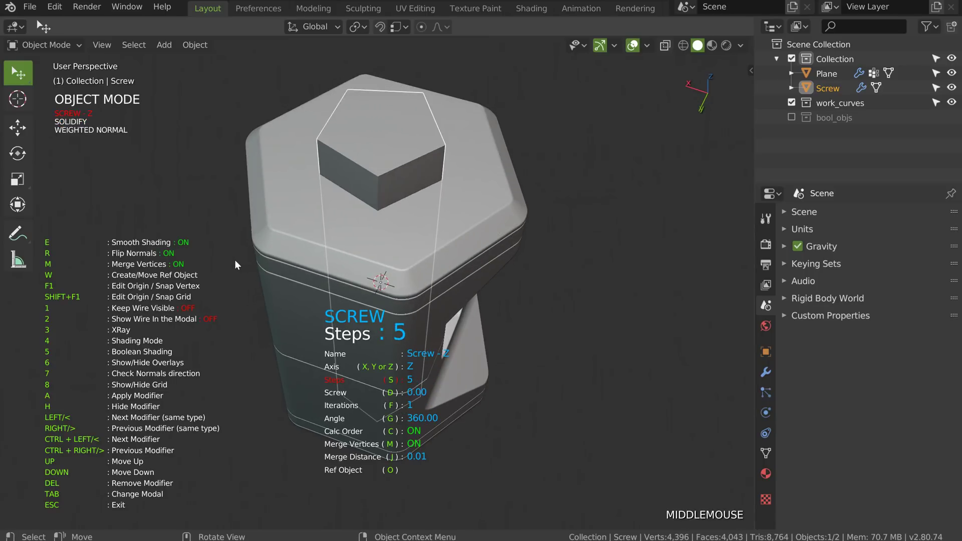
middle_click_drag(245, 258, 421, 217)
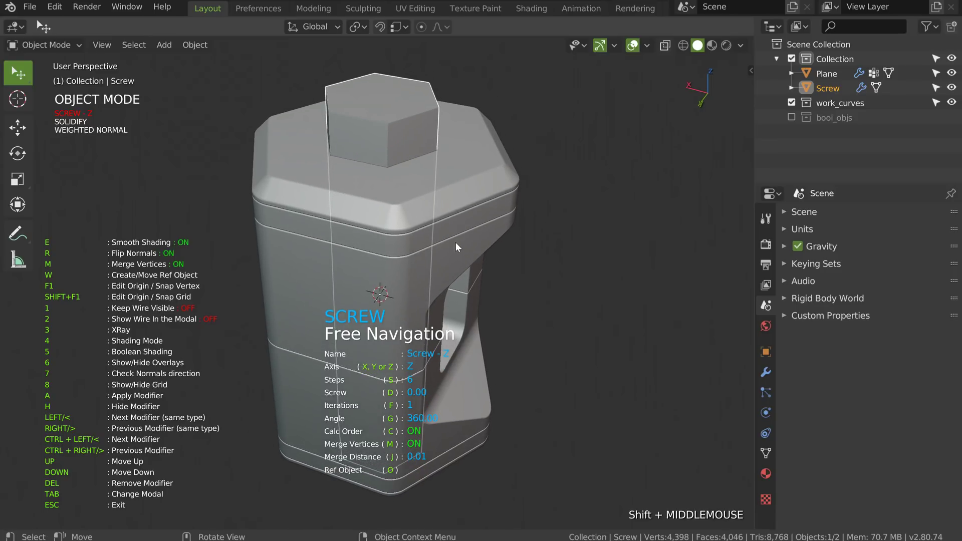
Step: Add a Speedflow Displace modifier along X, driven by a vertex group of the screw profile's outer vertex
key("3")
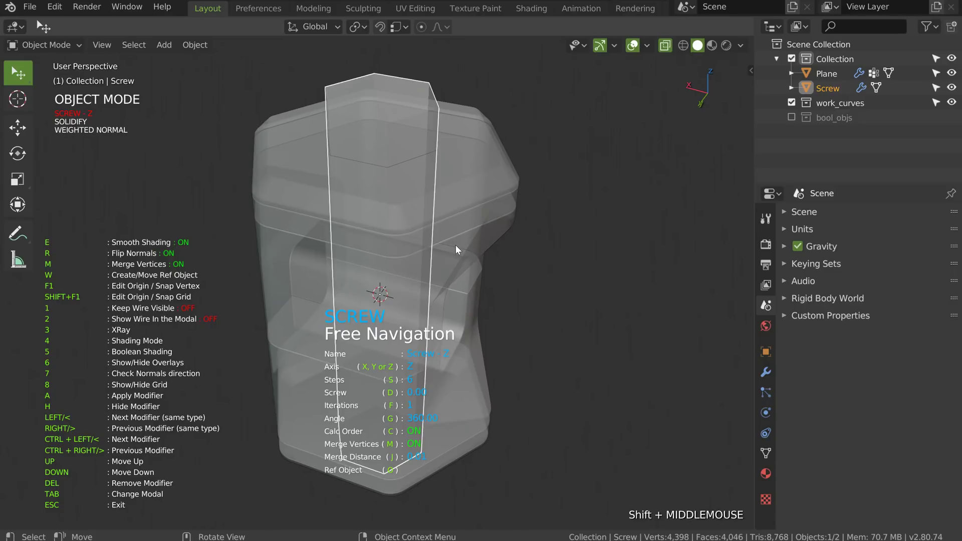
key("Tab")
middle_click_drag(468, 285, 447, 260, "shift")
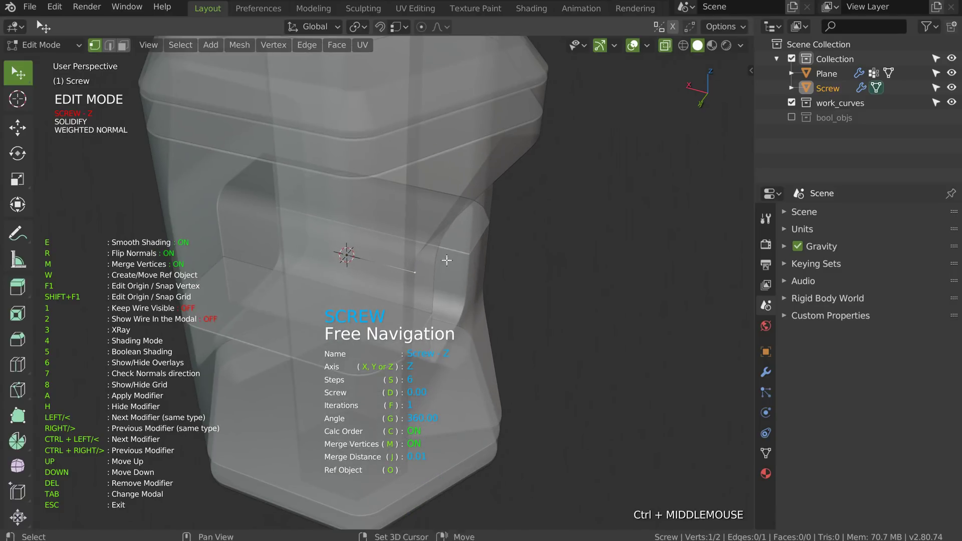
mouse_move(401, 292)
middle_mouse_down("shift")
mouse_move(408, 268)
mouse_move(399, 279)
middle_mouse_up("shift")
key("Tab")
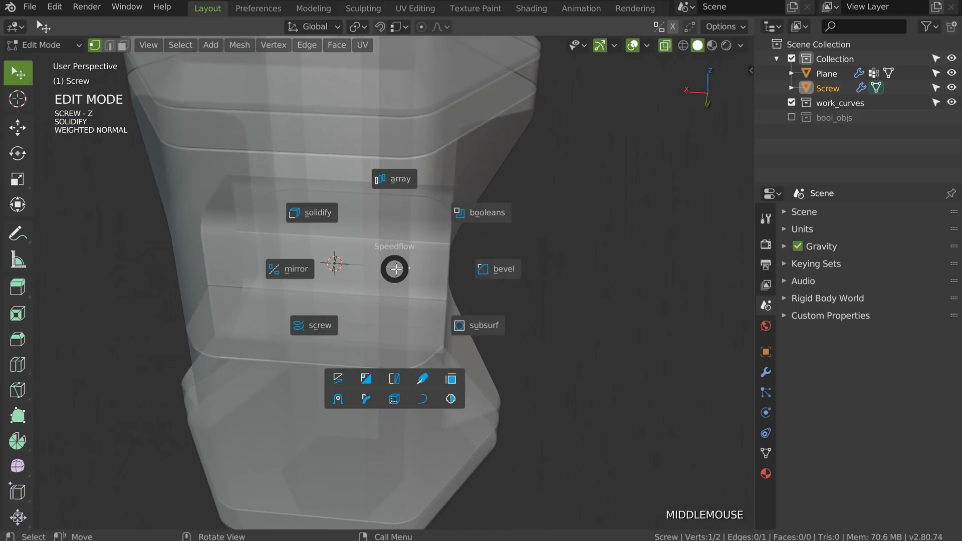
left_click(339, 379)
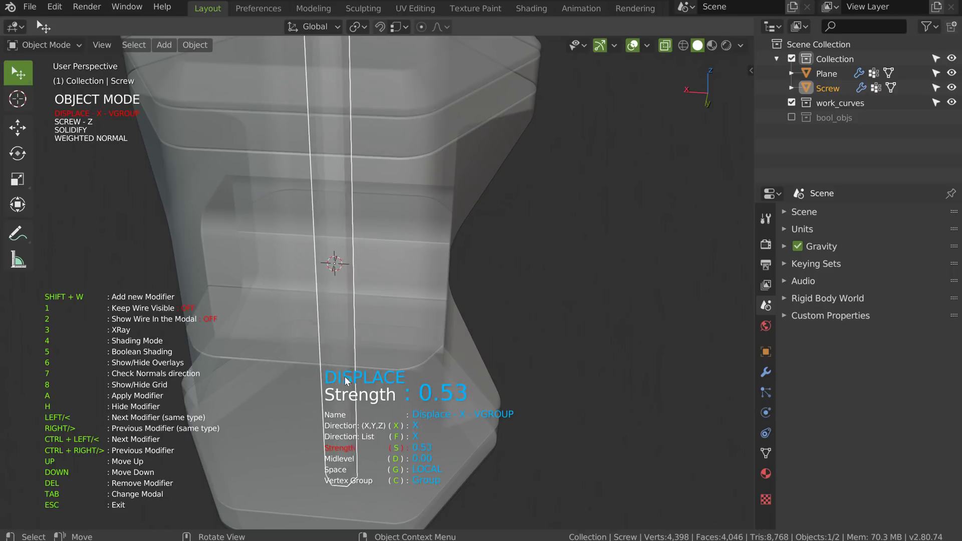
Step: Turn off X-ray, increase the Displace strength to widen the hexagonal prism and leave the modifier settings
middle_click_drag(457, 254, 378, 243)
middle_click_drag(378, 242, 452, 283, "shift")
key("3")
key("s")
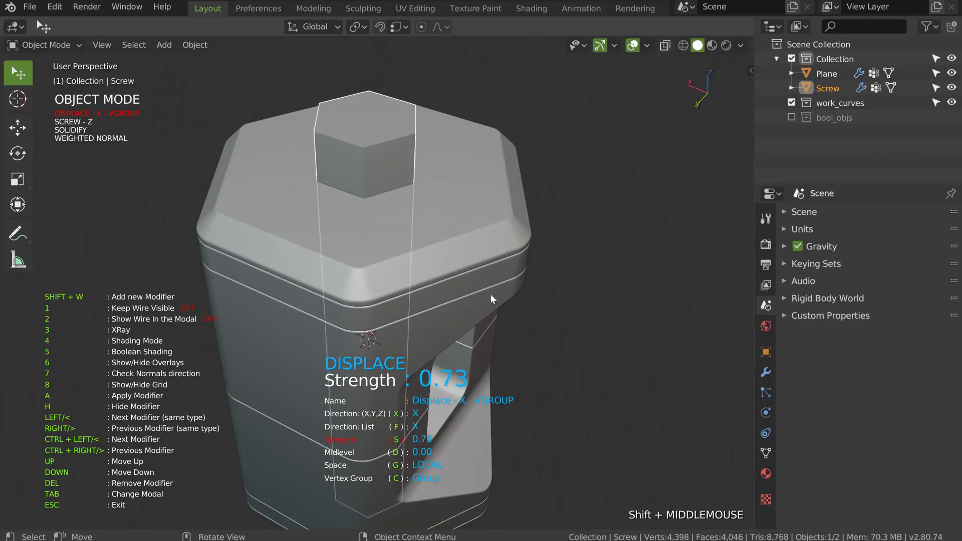
left_click(525, 304)
key("Escape")
middle_click_drag(450, 185, 484, 232, "ctrl")
key("s")
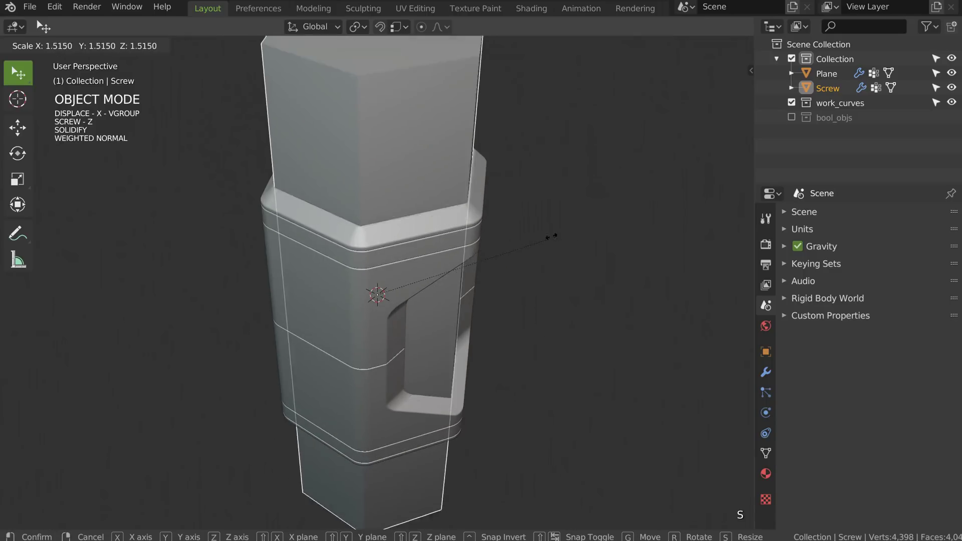
right_click(480, 231)
Step: Reopen the prism's Displace modifier and set its strength to 1.00
key("space")
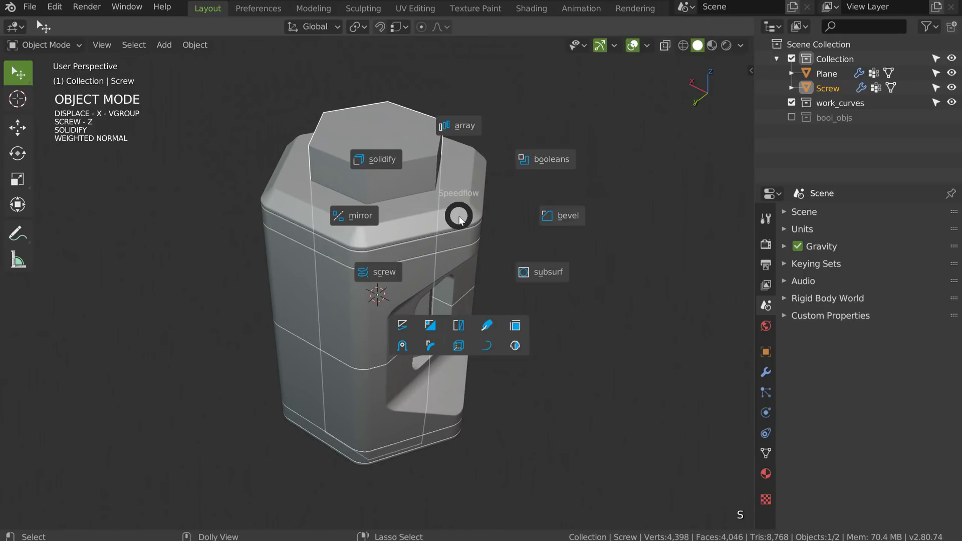
left_click(402, 326)
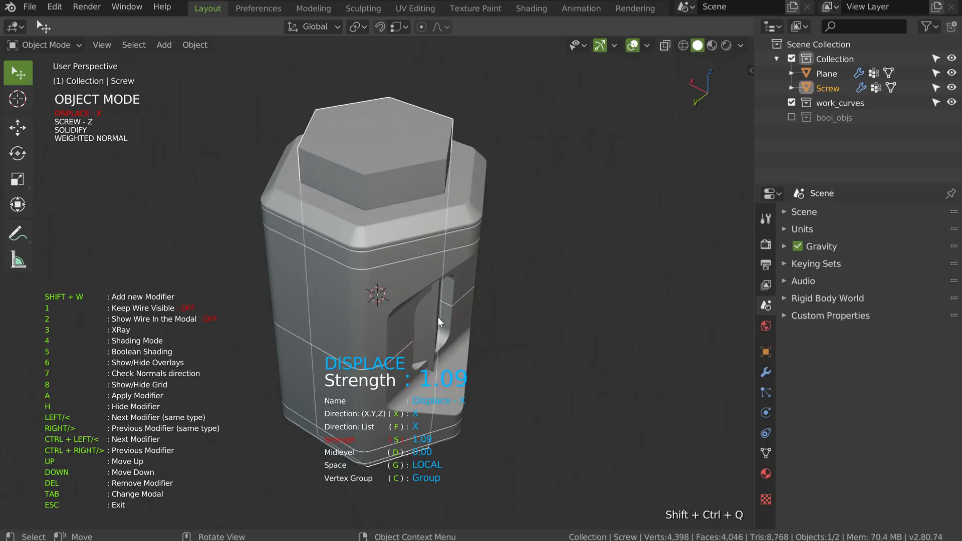
left_click(404, 273)
middle_click_drag(404, 272, 380, 197)
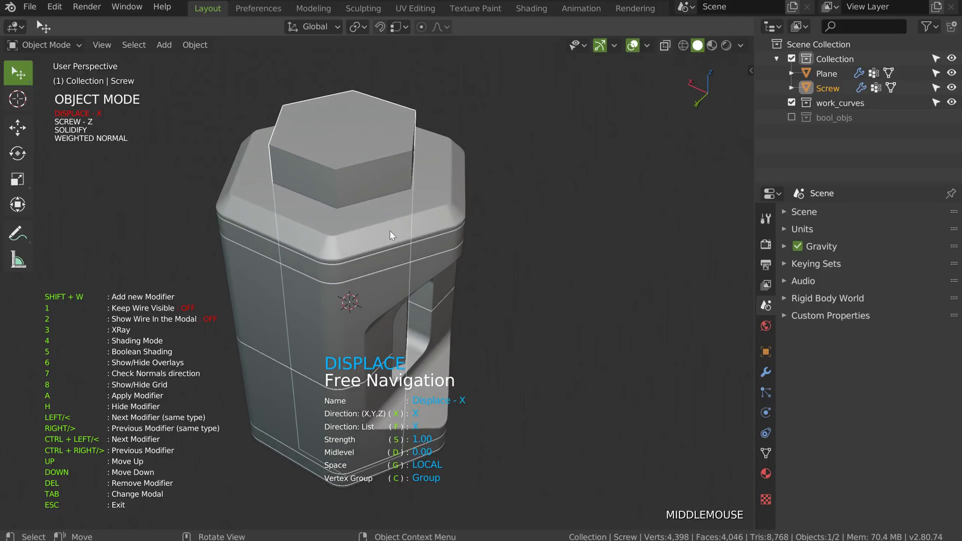
middle_click_drag(389, 230, 387, 185)
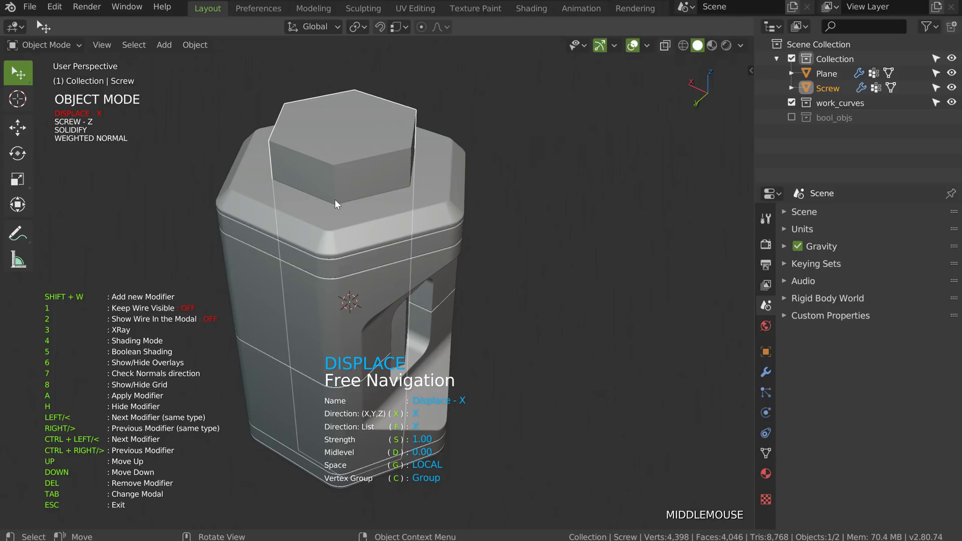
Step: Add an angle-limited Bevel modifier to the hexagonal prism and adjust its width to round the edges
key("shift+w")
left_click(438, 199)
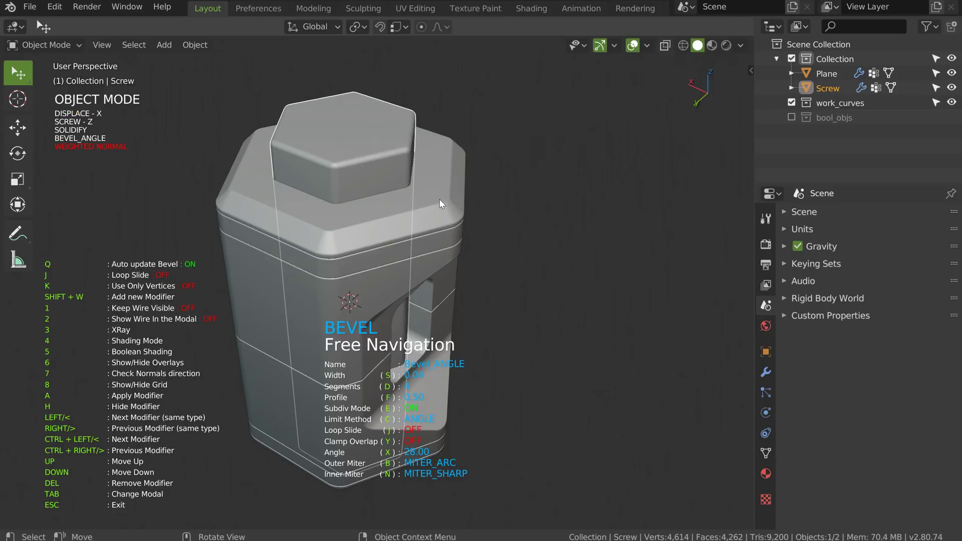
key("s")
left_click(444, 199)
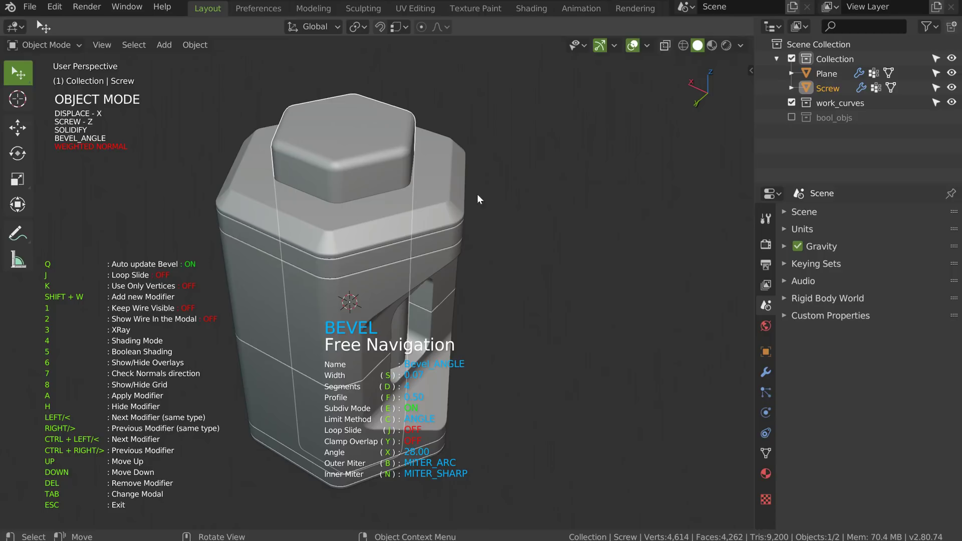
Step: Reopen the prism's Displace modifier and fine-tune its strength to widen the prism slightly
key("Tab")
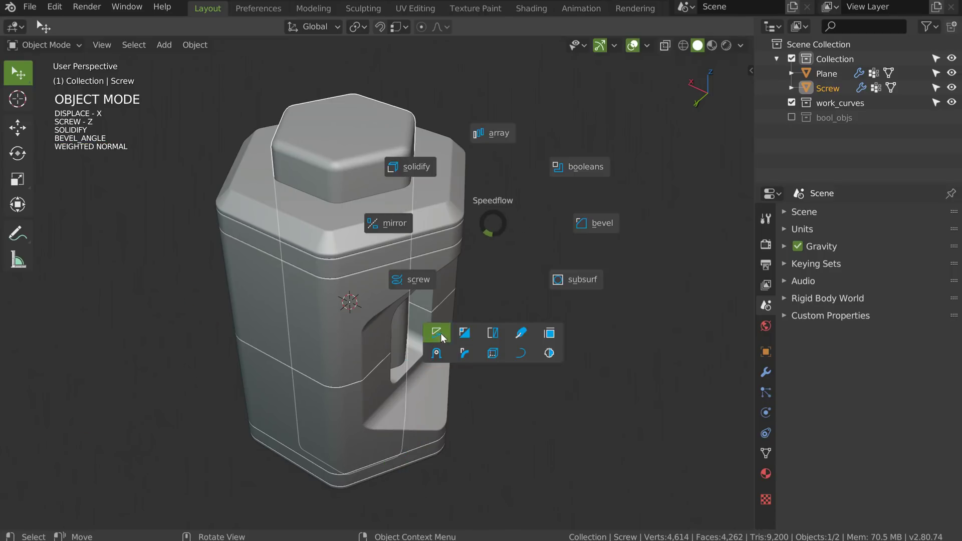
left_click(440, 332)
key("s")
left_click(444, 329)
key("Escape")
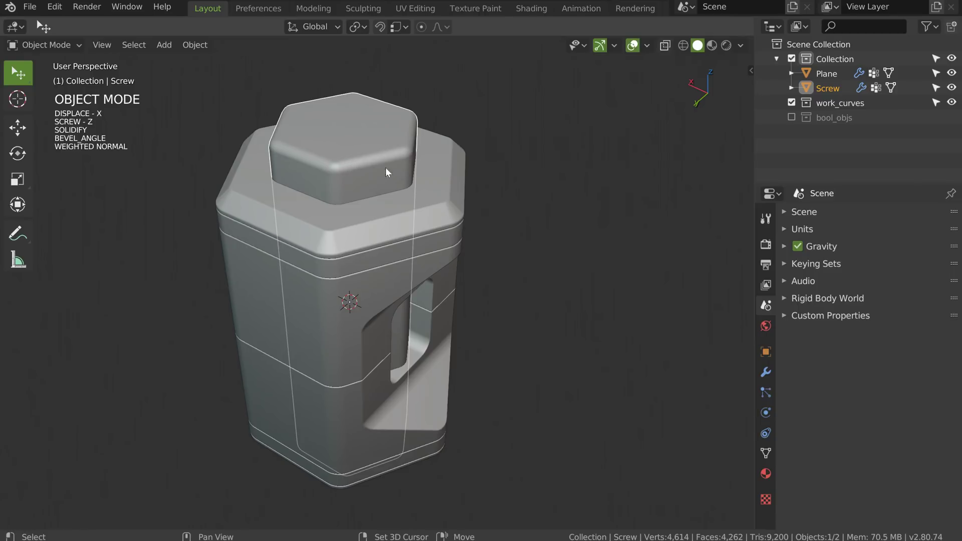
Step: Subtract the hexagonal prism from the body with a Boolean Difference and move the prism to the bool_objs collection
left_click(452, 209, "shift")
key("Tab")
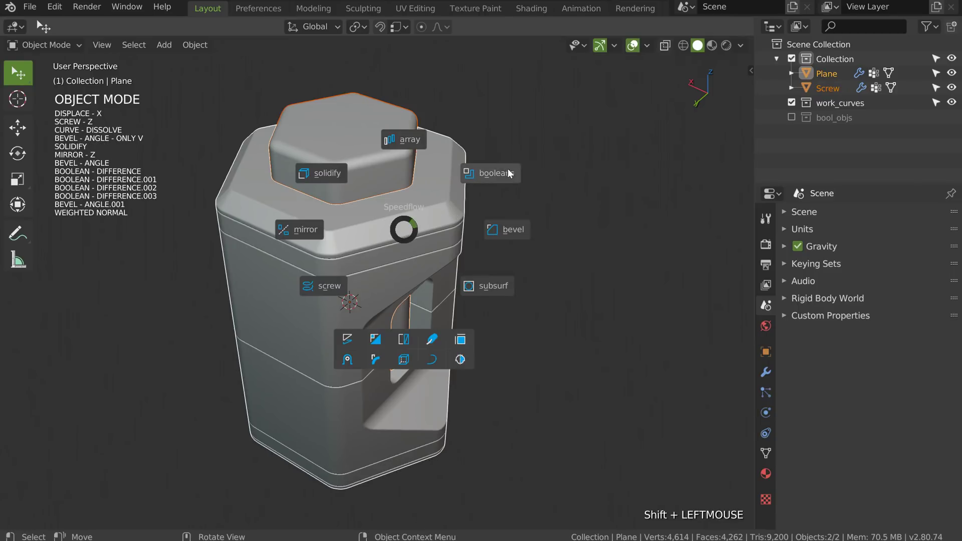
left_click(493, 173)
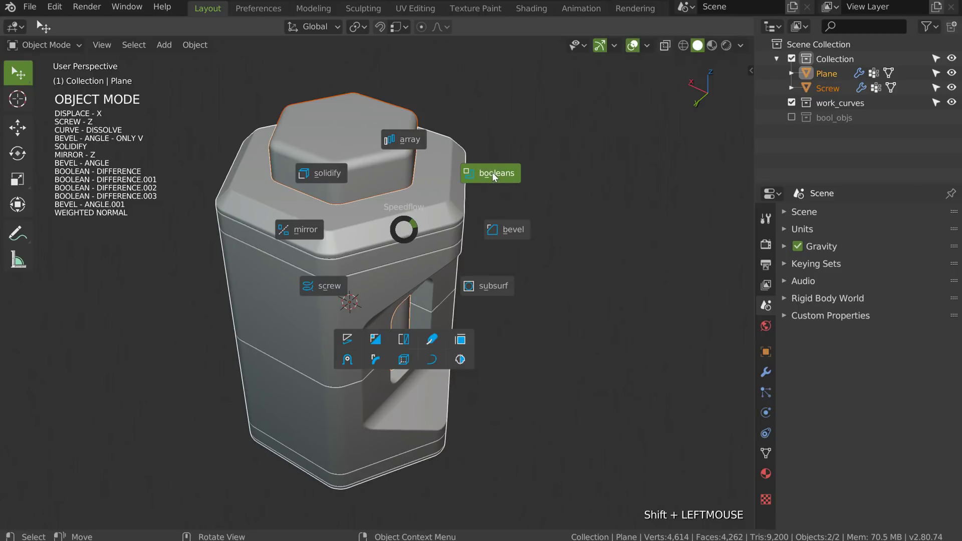
middle_click_drag(476, 179, 413, 202)
key("Escape")
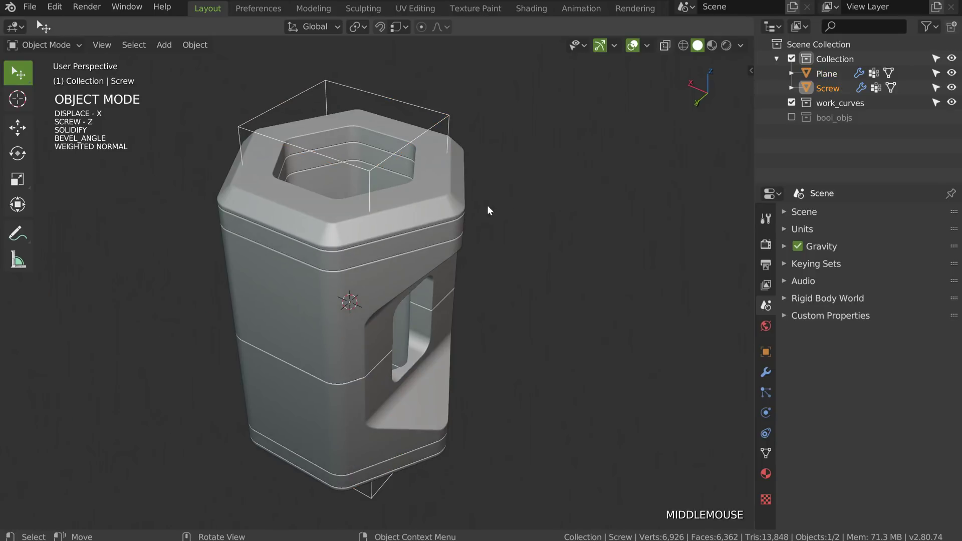
key("m")
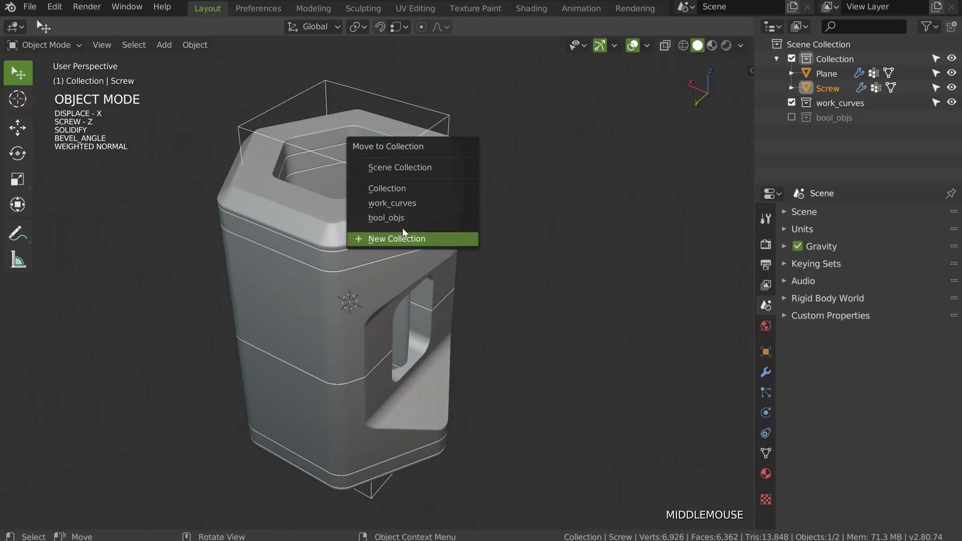
left_click(378, 217)
middle_click_drag(376, 217, 377, 240)
Step: Hide the body's modifiers one by one with the modifier visibility tool, from the last back to the first
left_click(376, 235)
key("shift+ctrl+q")
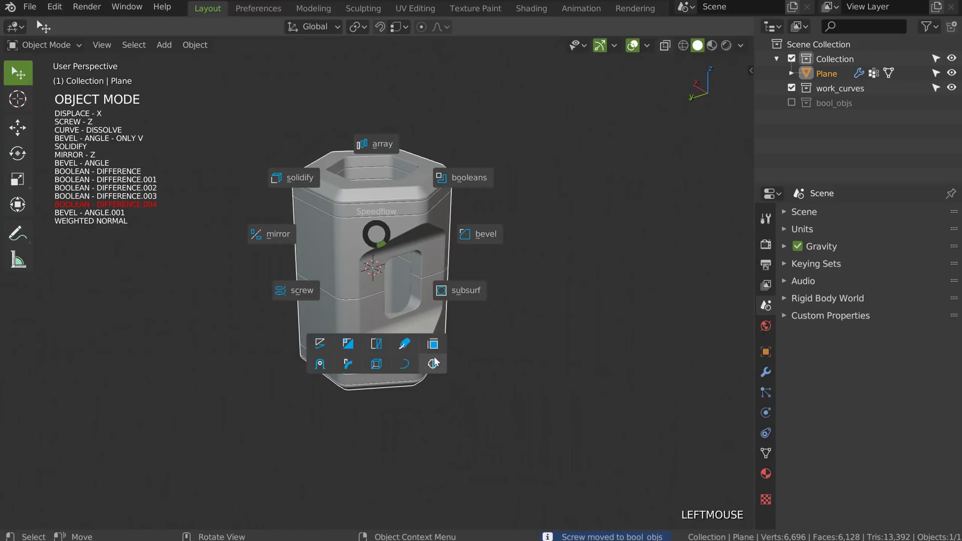
middle_click_drag(437, 259, 477, 206, "shift")
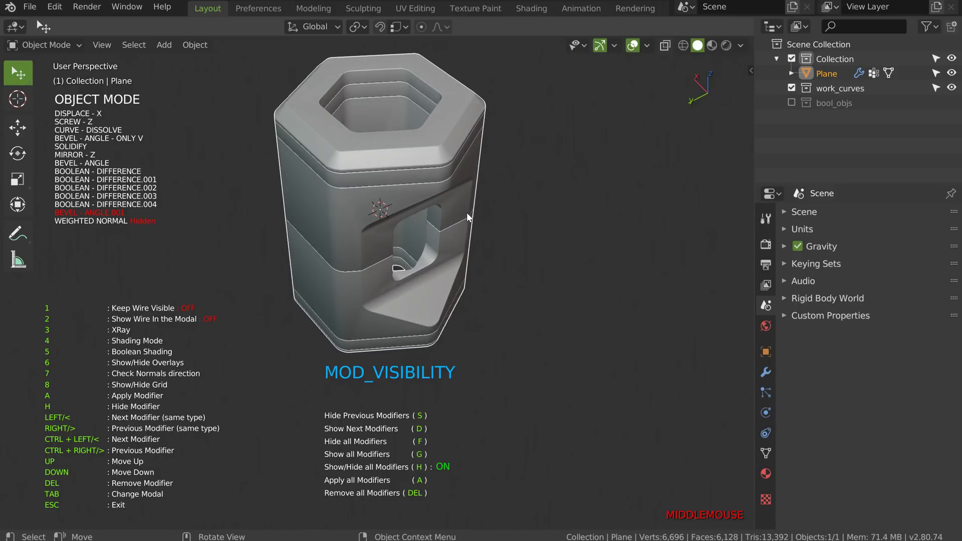
key("h")
key("s")
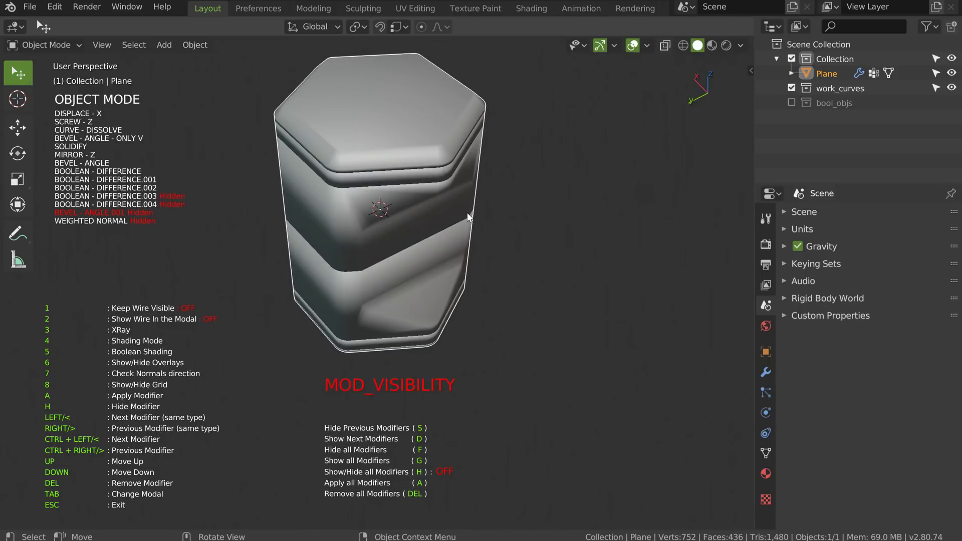
key("s")
key("s")
key("s")
key("s")
key("s")
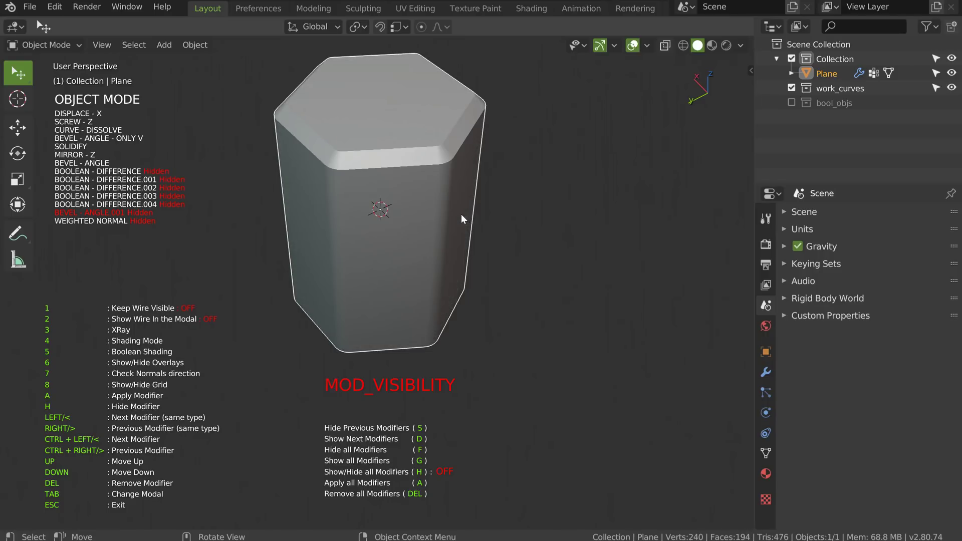
key("s")
key("s")
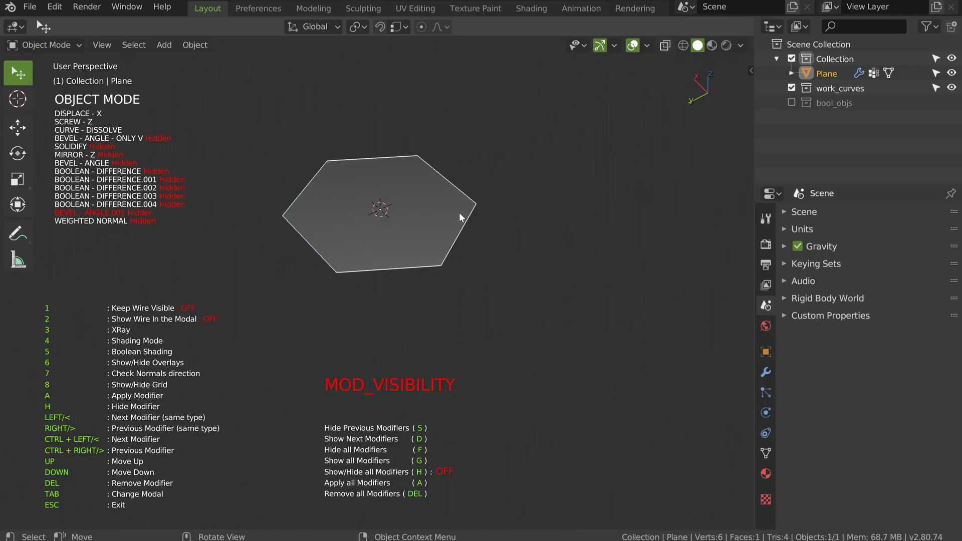
key("s")
key("s")
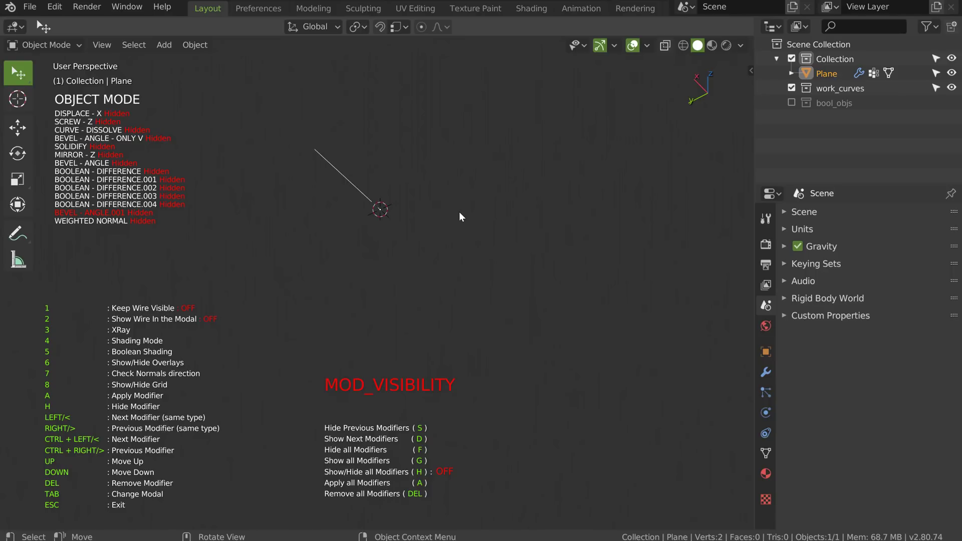
Step: Show the body's modifiers again one by one until the whole stack is enabled and leave the visibility tool
key("d")
key("d")
key("d")
key("d")
key("d")
key("d")
key("d")
key("d")
key("d")
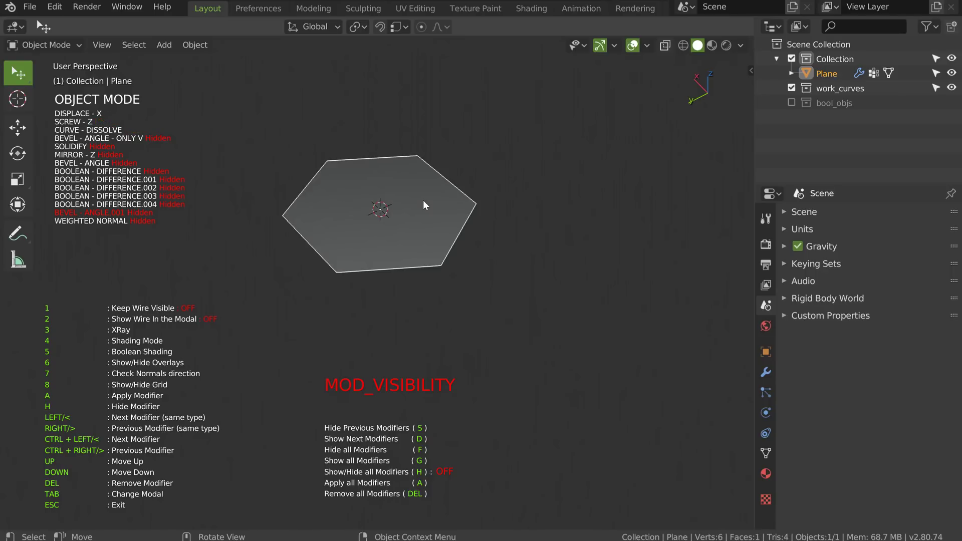
key("d")
key("d")
key("d")
key("d")
key("d")
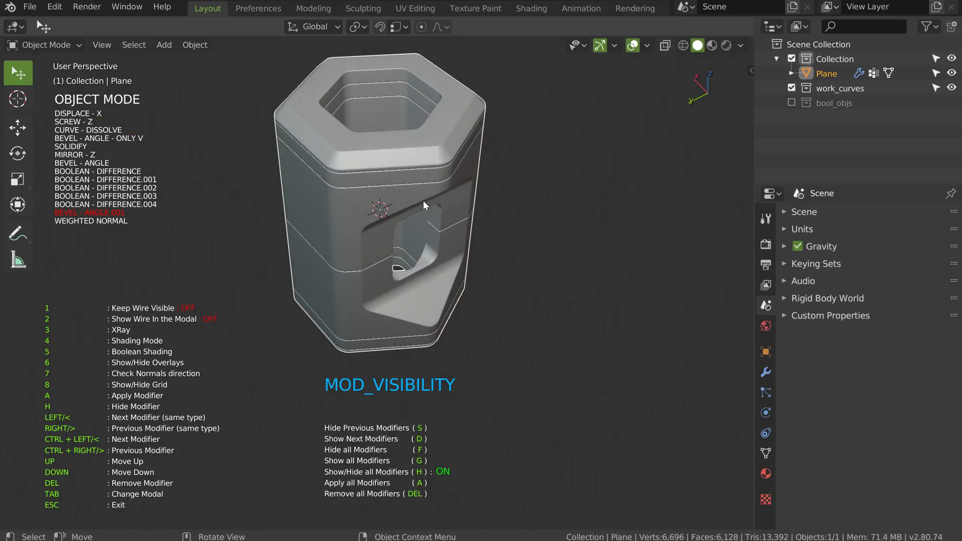
middle_click_drag(423, 199, 516, 208)
key("Escape")
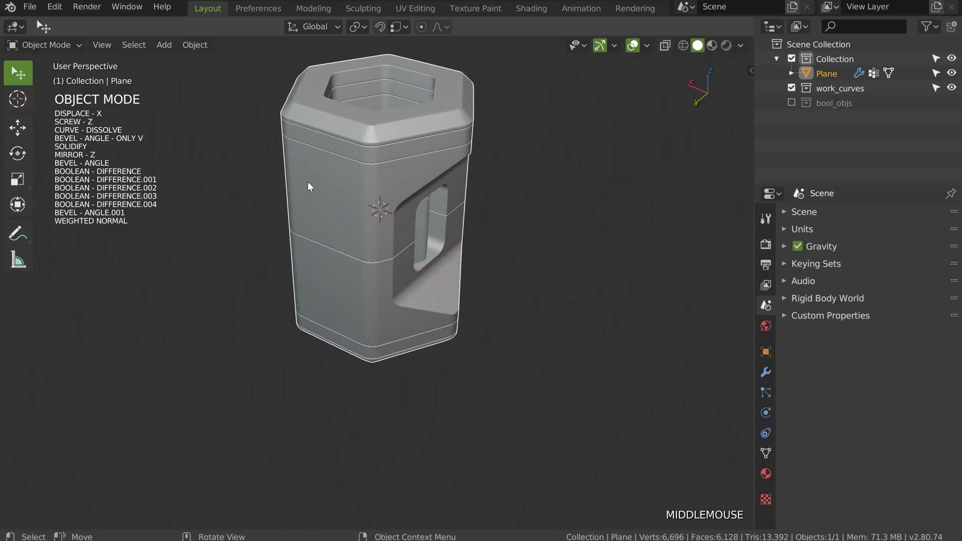
Step: Add a cube primitive at the body's centre and narrow its mesh along the X axis to form a tall slab through the body
middle_click_drag(341, 285, 356, 202)
key("shift+q")
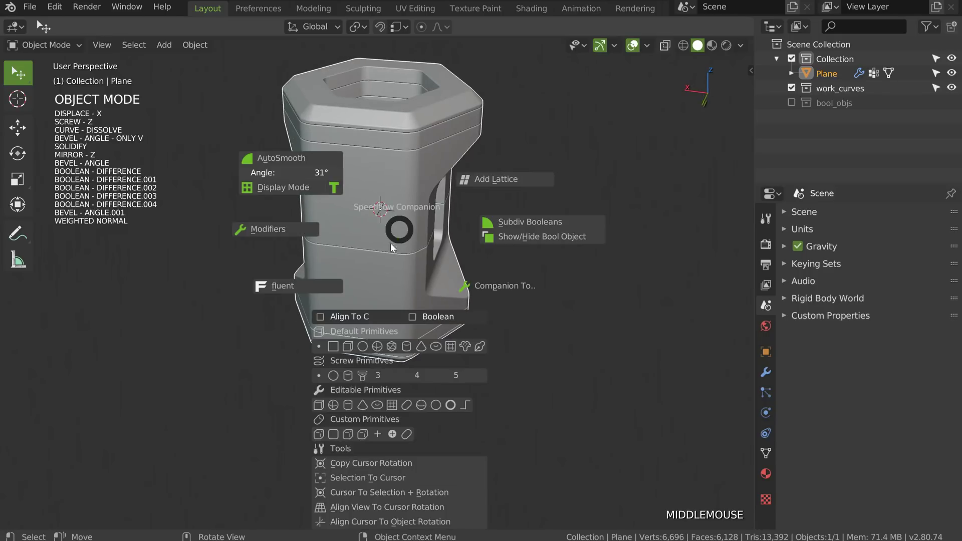
left_click(347, 346)
middle_click_drag(433, 214, 380, 295)
key("Tab")
left_click(369, 181)
middle_click_drag(482, 194, 517, 242)
key("s")
key("x")
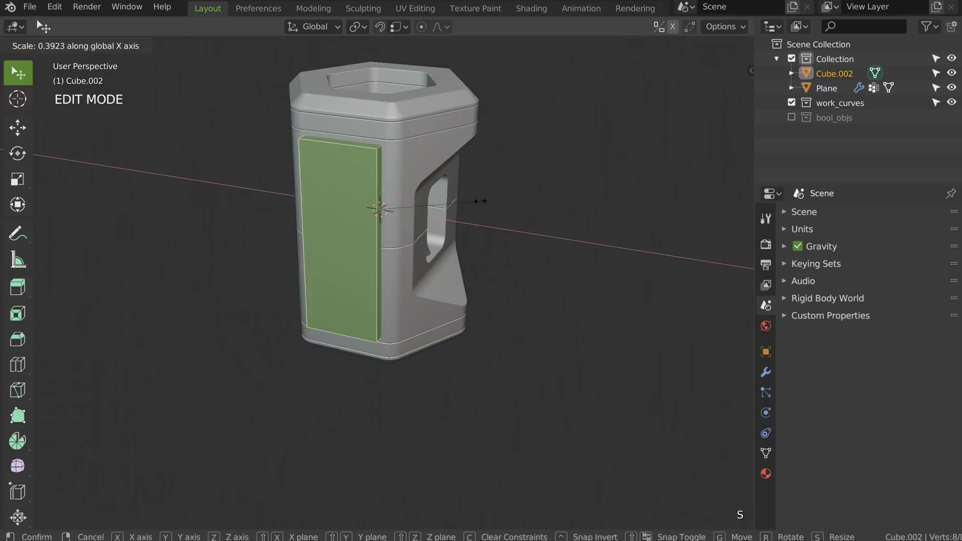
left_click(454, 205)
Step: Round the slab's four edges running through the body with a weight-limited Bevel modifier, adjusting its width and segments
middle_click_drag(455, 205, 397, 211)
middle_click_drag(620, 191, 375, 141)
key("ctrl+Tab")
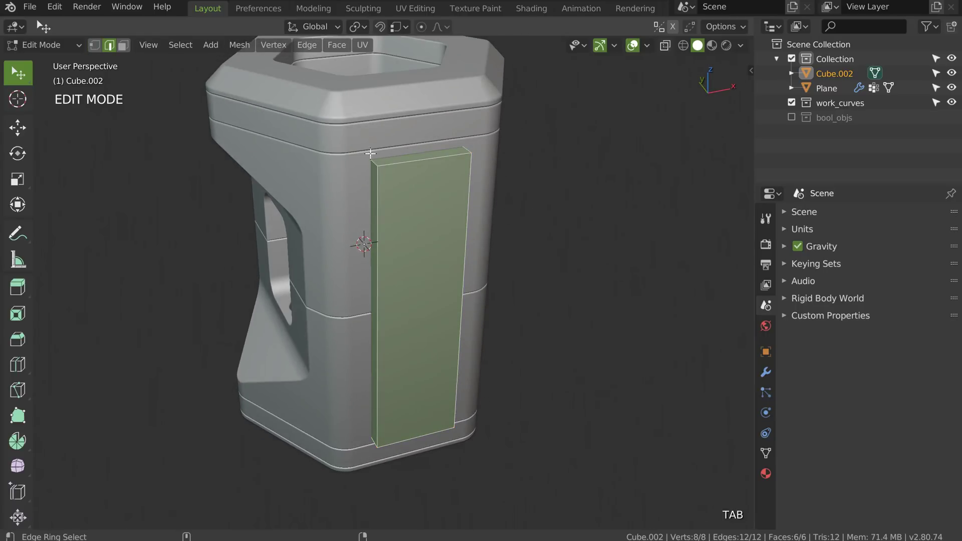
left_click(374, 161, "ctrl+alt")
key("ctrl+shift+q")
left_click(494, 216)
key("s")
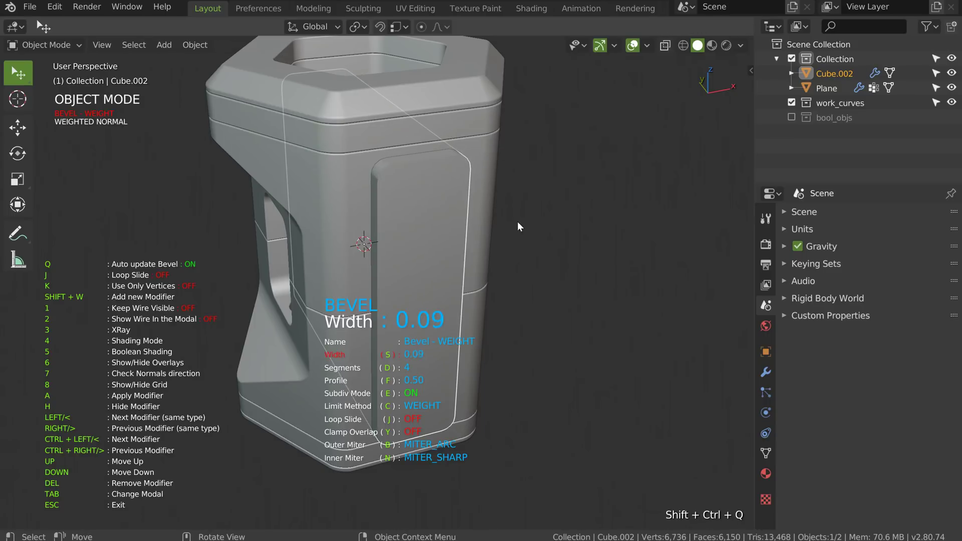
key("s")
key("d")
key("d")
middle_click_drag(506, 228, 578, 191)
key("Escape")
Step: Cut the rounded slab through the body with a Boolean Difference and move the cutter to the bool_objs collection
left_click(386, 232, "shift")
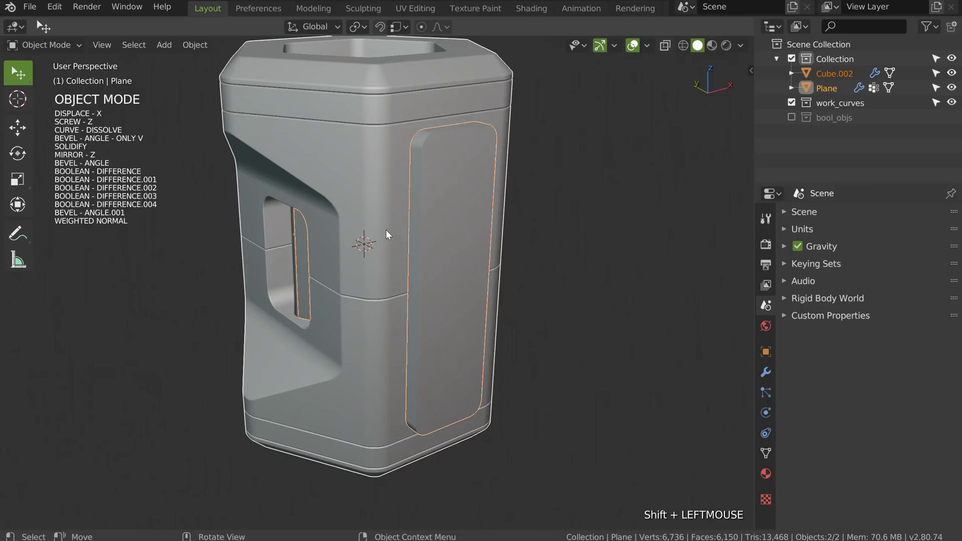
key("alt+s")
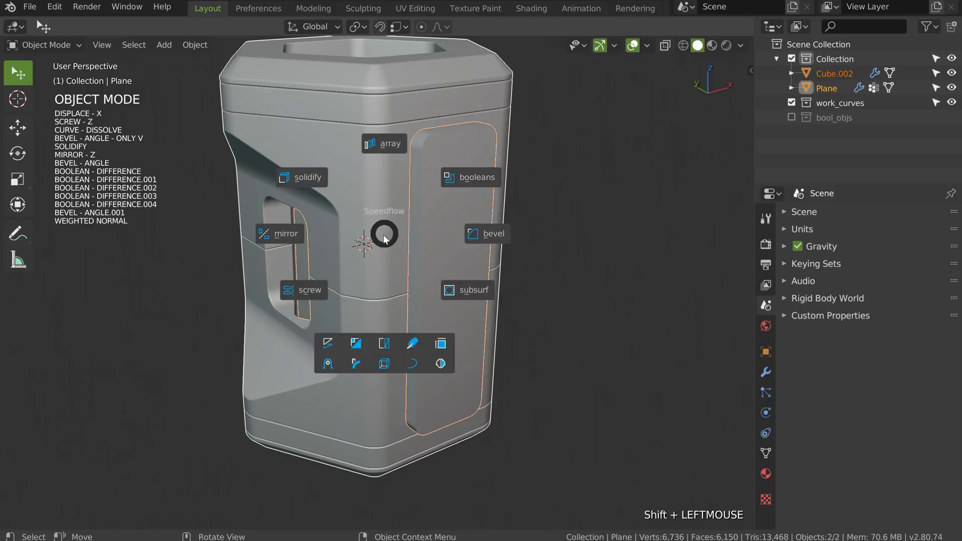
left_click(464, 189)
middle_click_drag(479, 185, 377, 183)
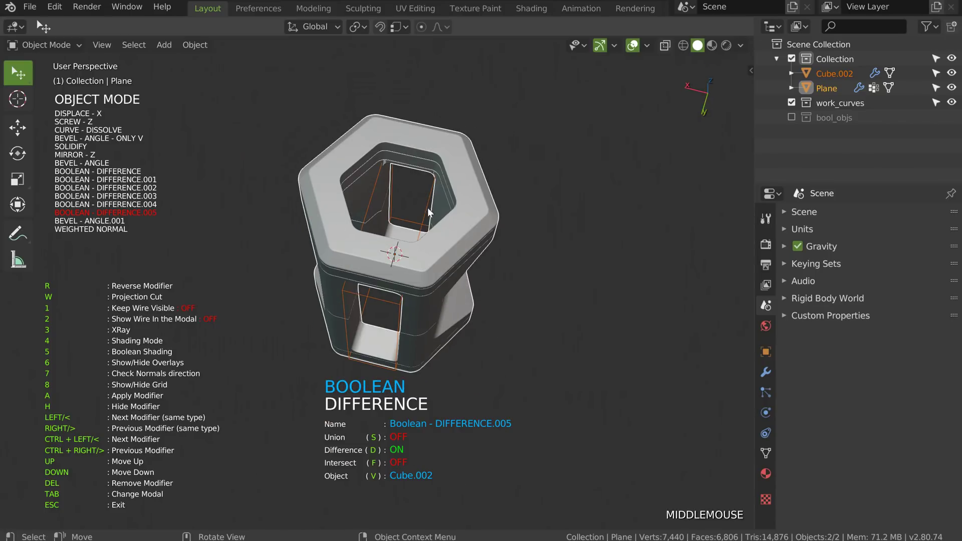
key("v")
middle_click_drag(412, 275, 426, 226)
mouse_move(424, 290)
middle_mouse_down()
mouse_move(452, 216)
mouse_move(441, 236)
mouse_move(402, 244)
mouse_move(324, 236)
mouse_move(383, 236)
mouse_move(347, 310)
mouse_move(394, 257)
mouse_move(396, 237)
mouse_move(426, 217)
mouse_move(500, 235)
middle_mouse_up()
key("m")
left_click(383, 243)
Step: Array copies of the finished body along a new Bezier curve, drawing its long winding path freehand around the original
left_click(393, 250)
middle_click_drag(444, 184, 297, 245, "ctrl")
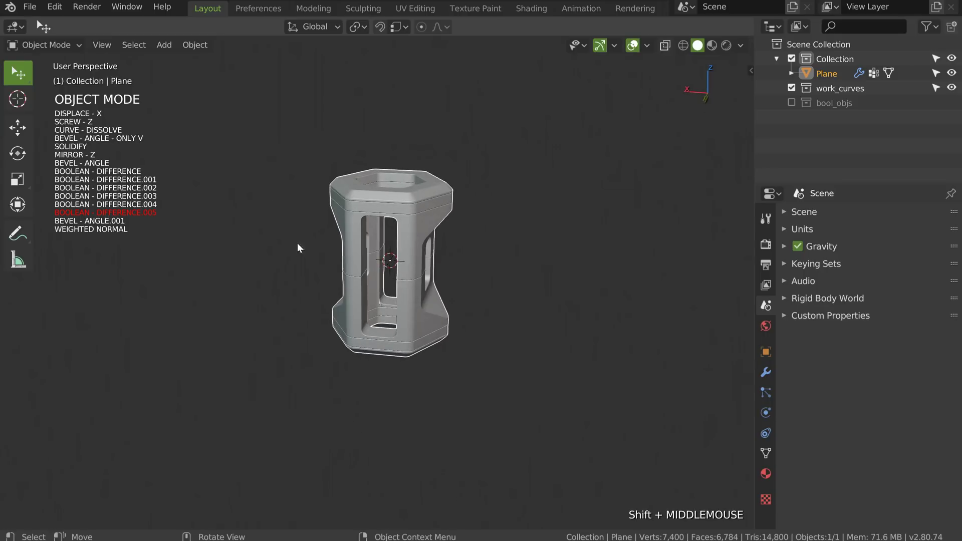
middle_click_drag(436, 104, 361, 193)
middle_click_drag(340, 228, 315, 155, "ctrl")
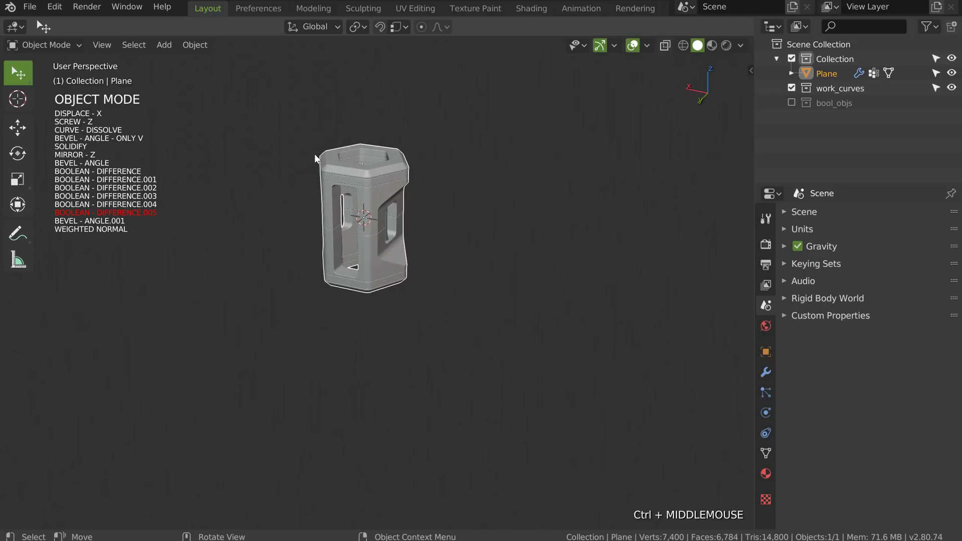
middle_click_drag(362, 225, 356, 197, "shift")
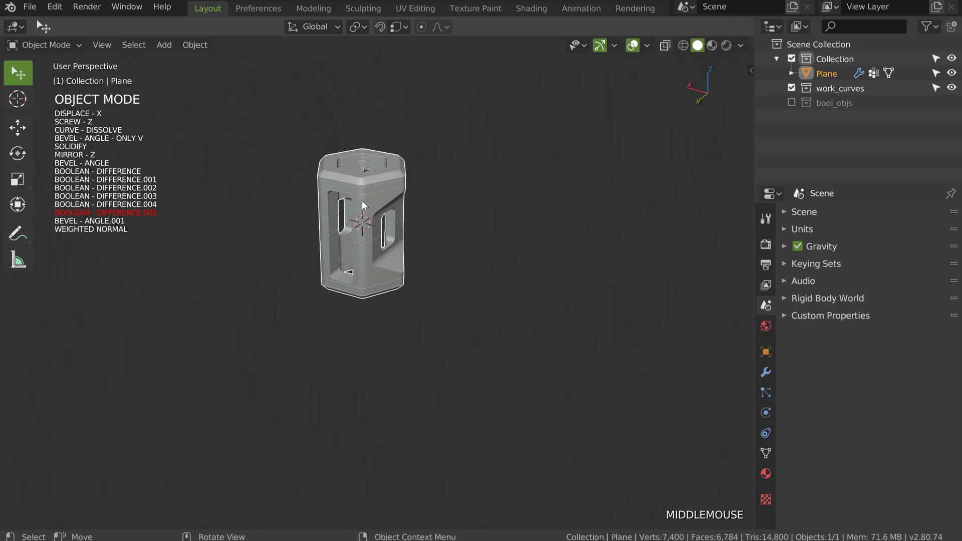
key("shift")
key("shift+space")
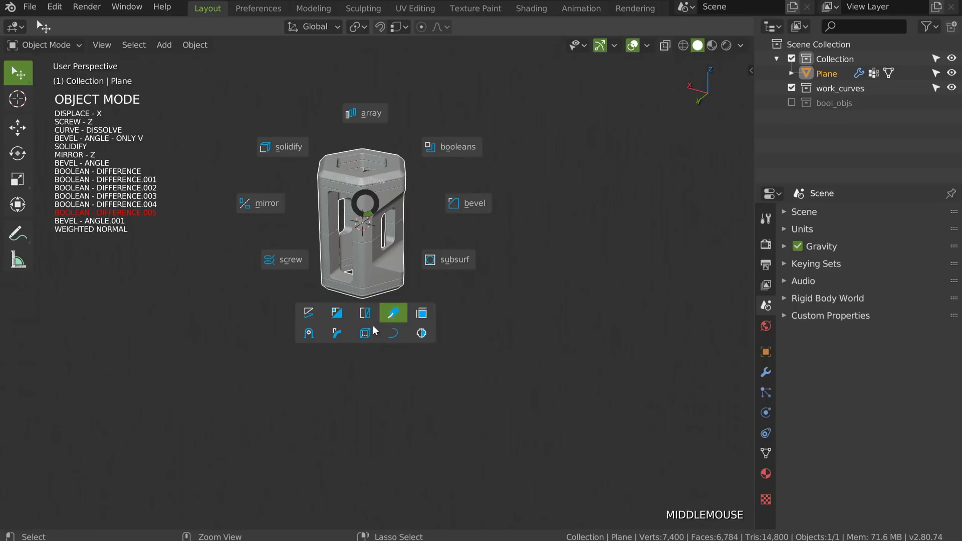
key("shift+ctrl+q")
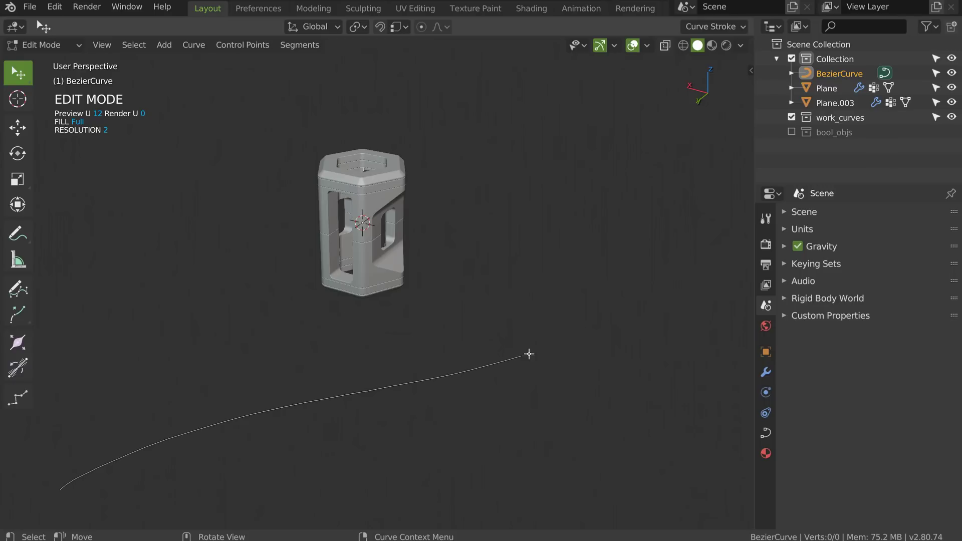
left_click_drag(260, 119, 144, 149)
middle_click_drag(569, 134, 554, 166, "ctrl")
middle_click_drag(554, 165, 478, 185, "shift")
Step: Reposition the control point at the curve's upper end to stretch the chain of body copies
mouse_move(382, 176)
middle_mouse_down()
mouse_move(385, 120)
mouse_move(392, 134)
mouse_move(368, 140)
mouse_move(364, 225)
mouse_move(354, 227)
middle_mouse_up()
left_click(342, 150)
key("g")
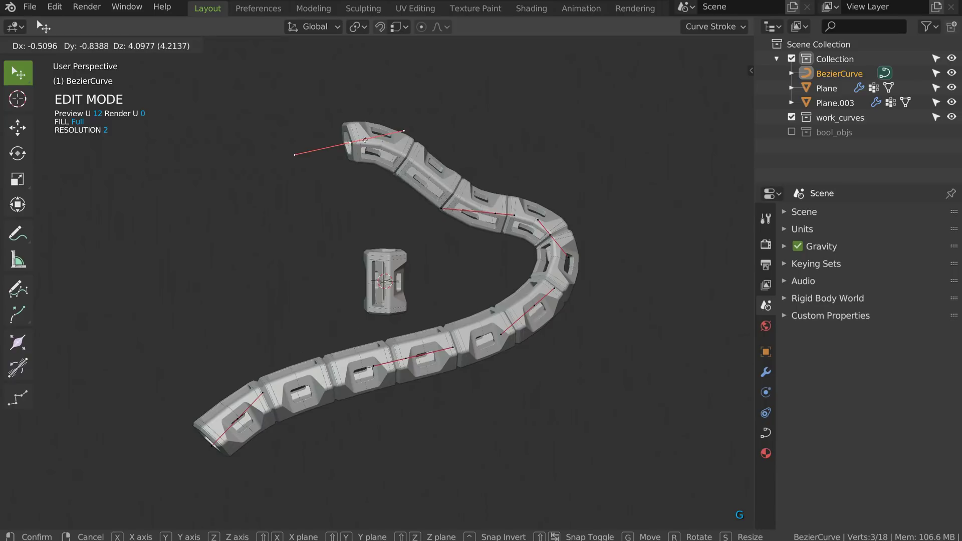
left_click(494, 212)
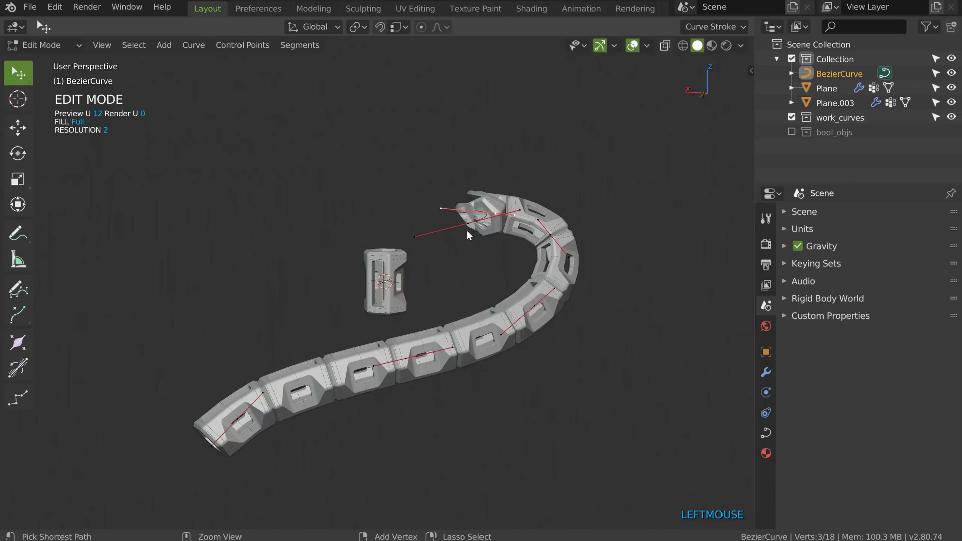
key("ctrl+z")
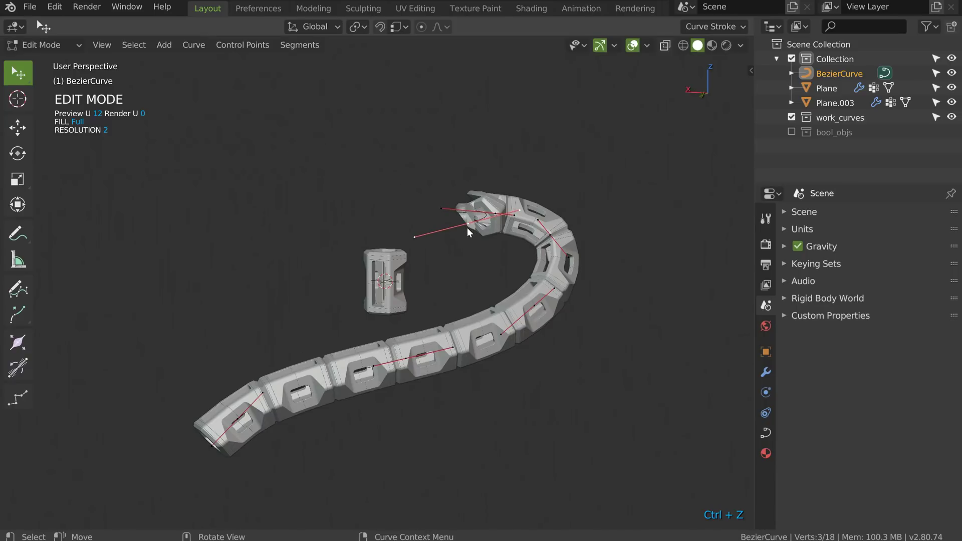
key("g")
right_click(342, 159)
Step: Move a handle near the curve's upper end and the control point at the bend to smooth the chain's path
left_click(441, 207)
key("g")
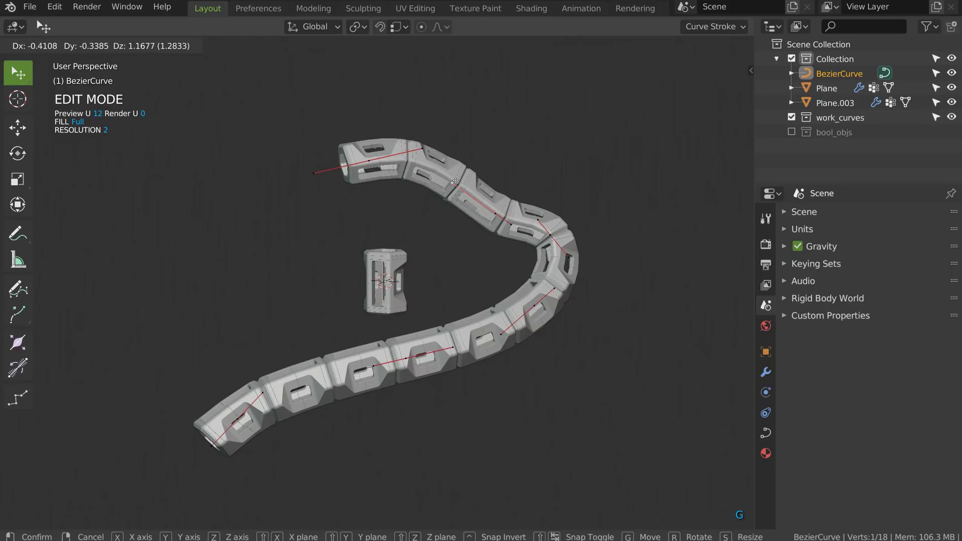
left_click(455, 181)
left_click(544, 249)
key("g")
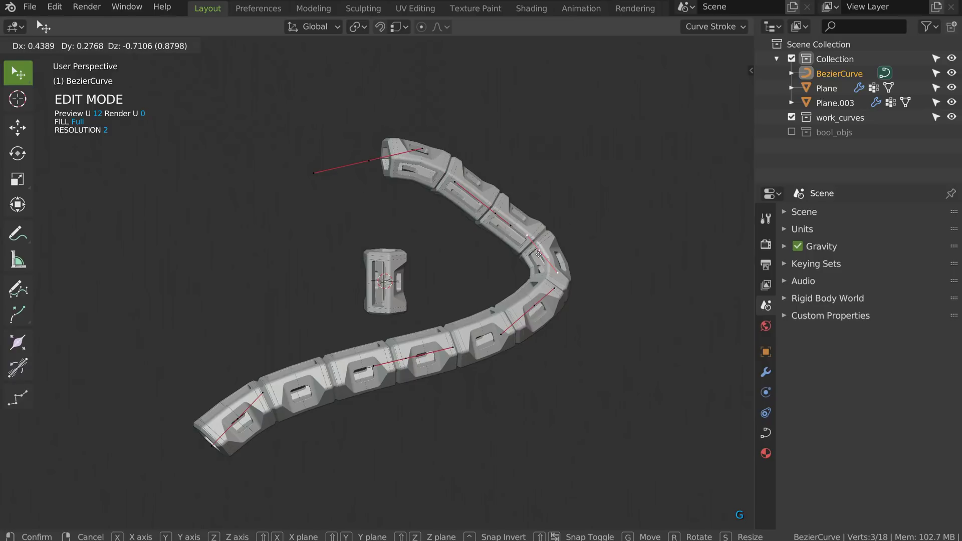
left_click(586, 212)
middle_click_drag(375, 176, 326, 209)
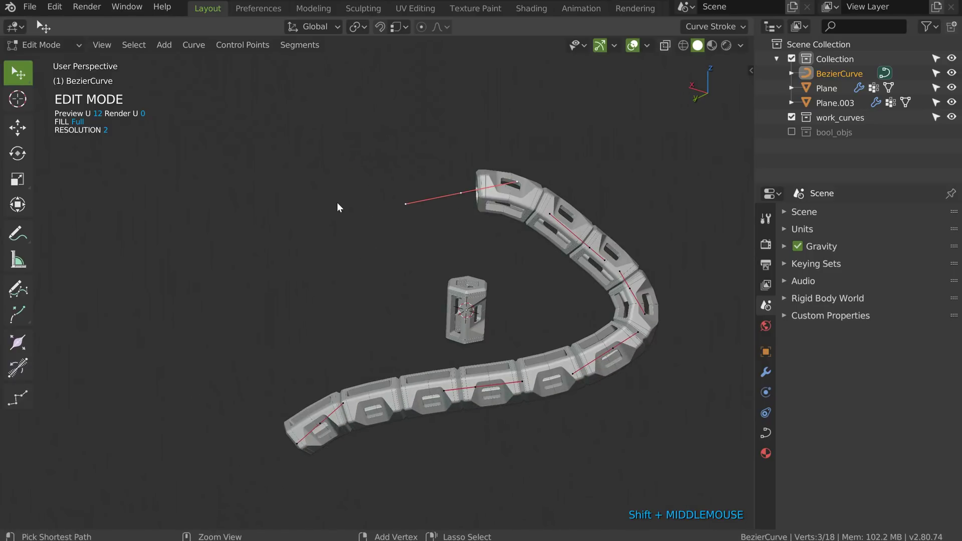
Step: Extend the Bezier curve with two more control points beyond its upper end
right_click(289, 207, "ctrl")
right_click(222, 150, "ctrl")
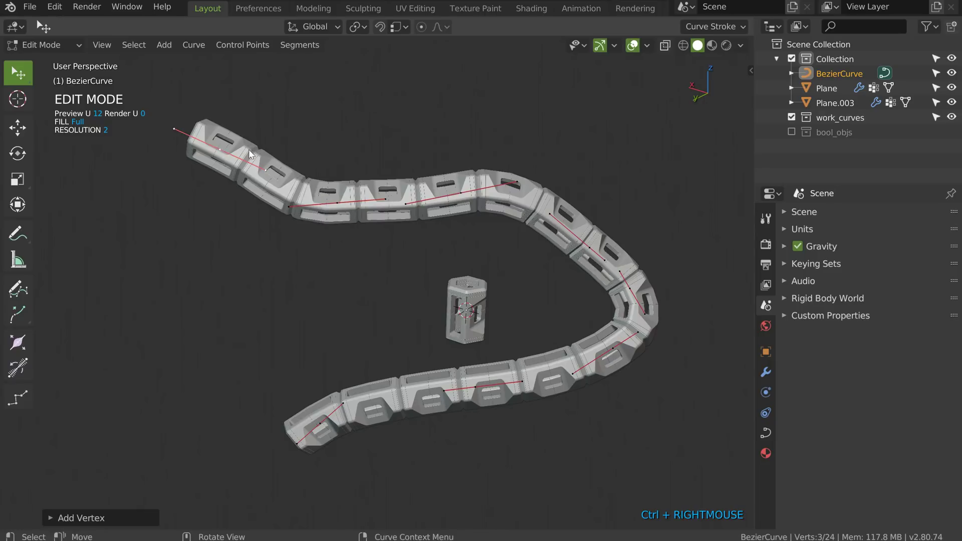
middle_click_drag(222, 149, 308, 192)
Step: Leave Edit Mode and delete the Bezier curve and the arrayed body chain, keeping only the original body
key("Tab")
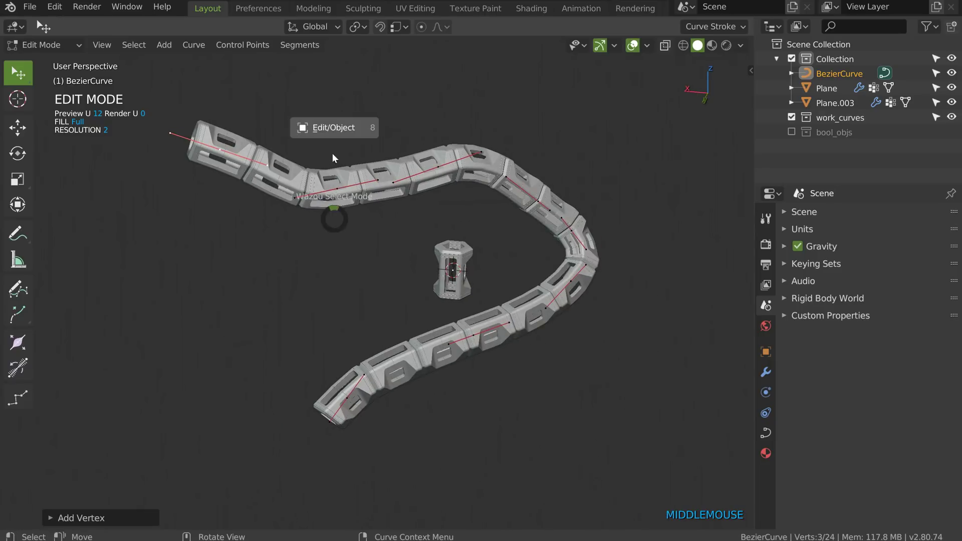
left_click(419, 187)
key("x")
left_click(416, 191)
left_click(410, 176)
key("x")
left_click(411, 178)
middle_click_drag(464, 202, 432, 208, "ctrl")
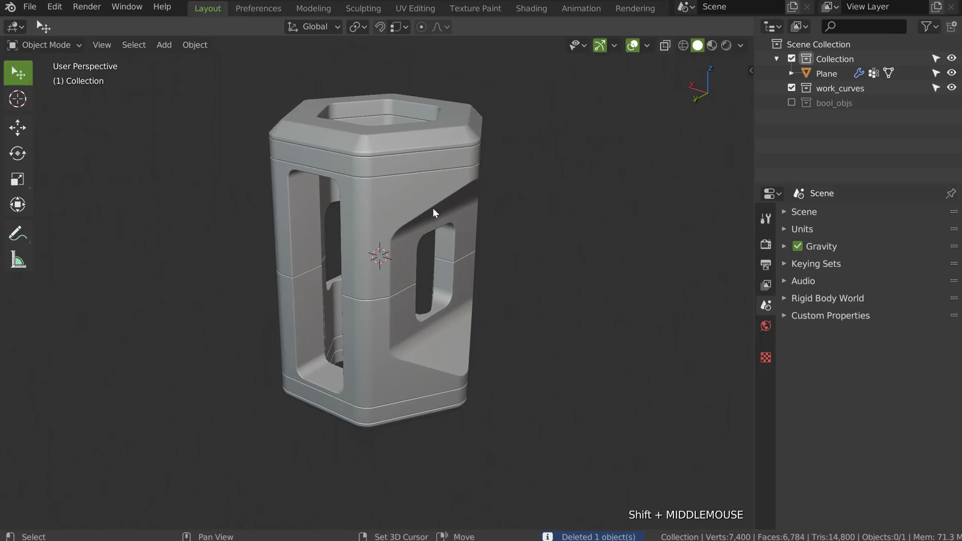
Step: Save the scene as a new incremental file named tut_curve_002.blend
left_click(22, 7)
left_click(56, 118)
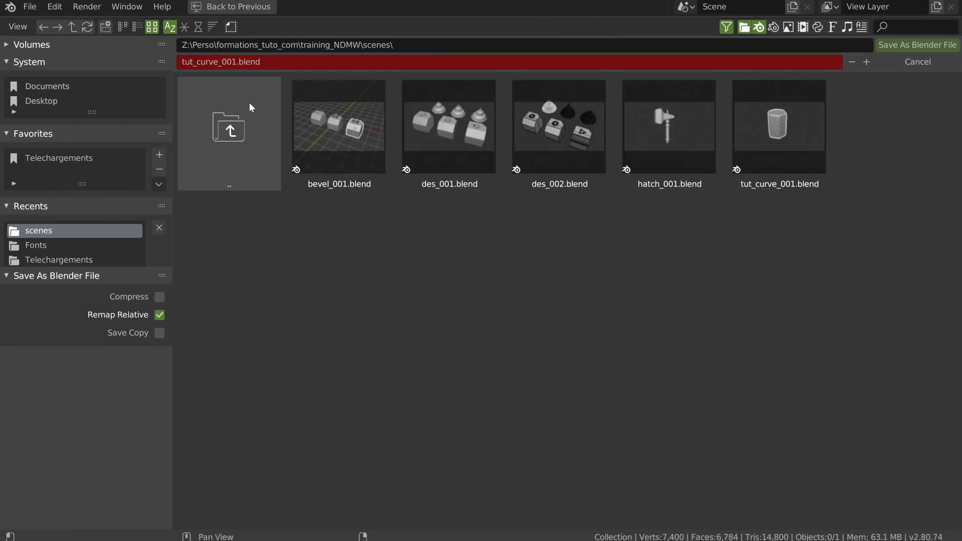
left_click(866, 62)
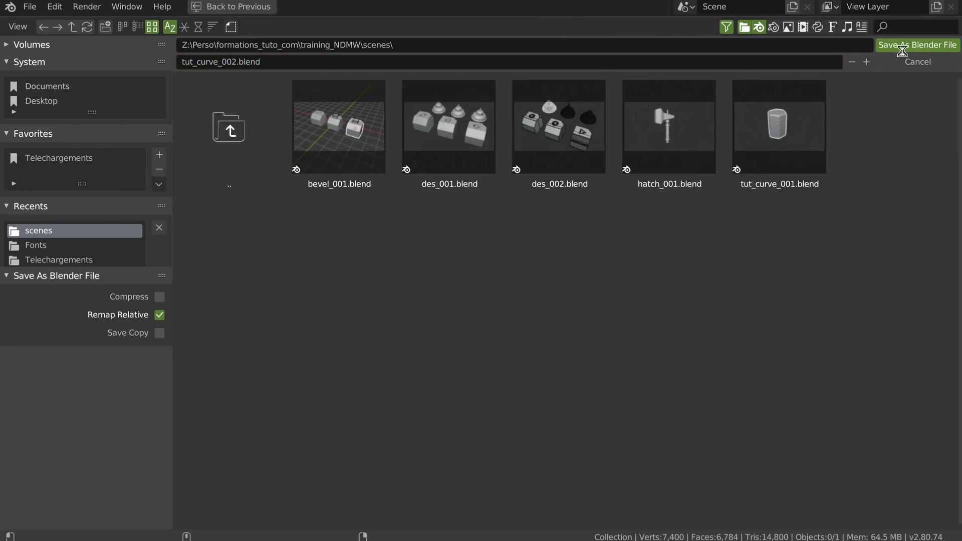
left_click(901, 48)
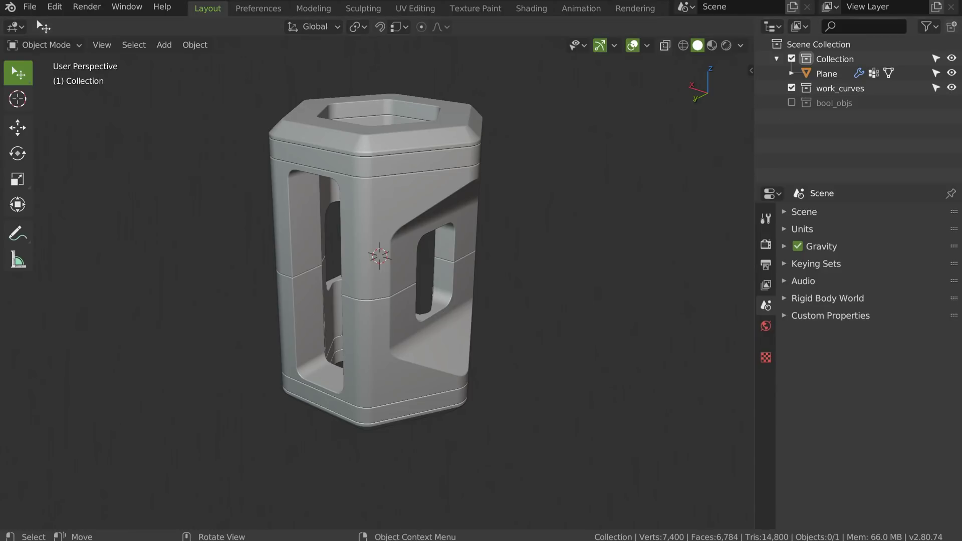
Step: Enable the bool_objs collection to display the boolean cutters around the body
middle_click_drag(298, 266, 313, 260, "shift")
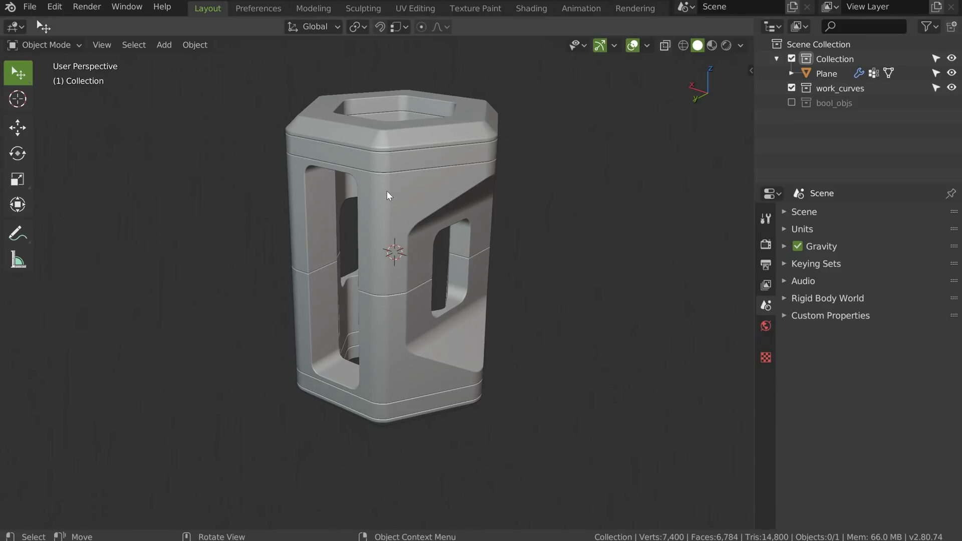
scroll(387, 191, "up", 5)
middle_click_drag(403, 253, 354, 261, "ctrl")
mouse_move(354, 261)
middle_mouse_down("shift")
mouse_move(293, 350)
mouse_move(364, 267)
middle_mouse_up("shift")
left_click(790, 103)
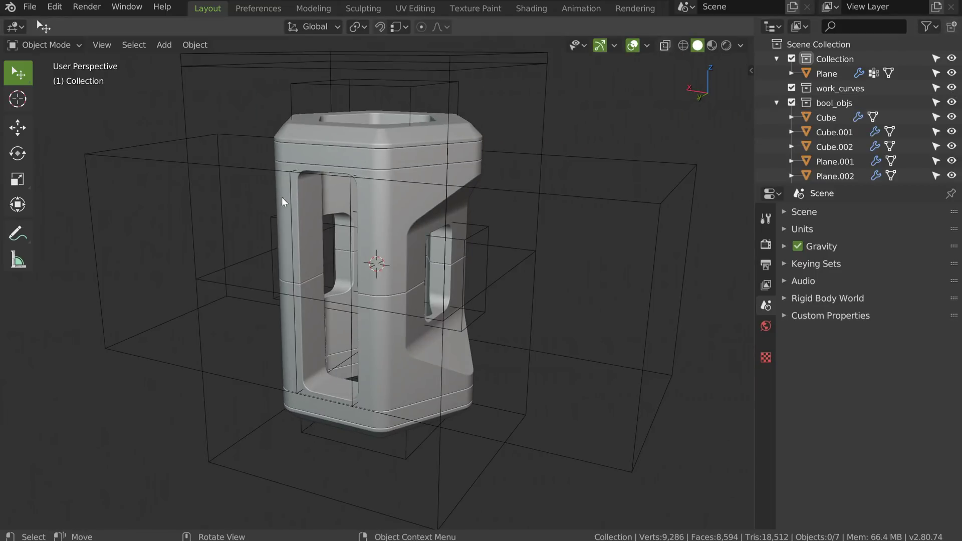
Step: Narrow the tall rounded window's cutter by scaling all its geometry along X to about 0.9, then return to Object Mode
left_click(291, 201)
middle_click_drag(290, 205, 346, 254)
key("Tab")
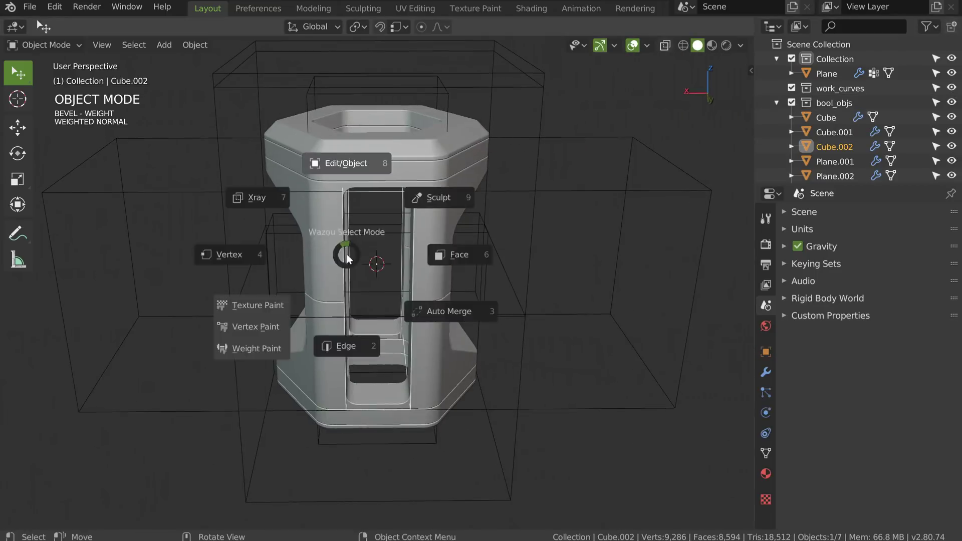
left_click(350, 164)
scroll(448, 254, "up", 3)
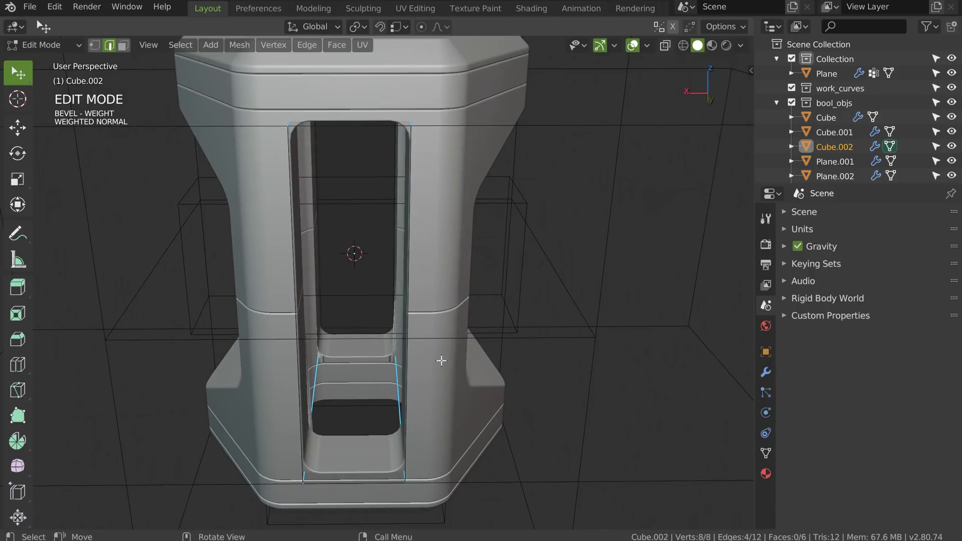
key("a")
key("s")
key("x")
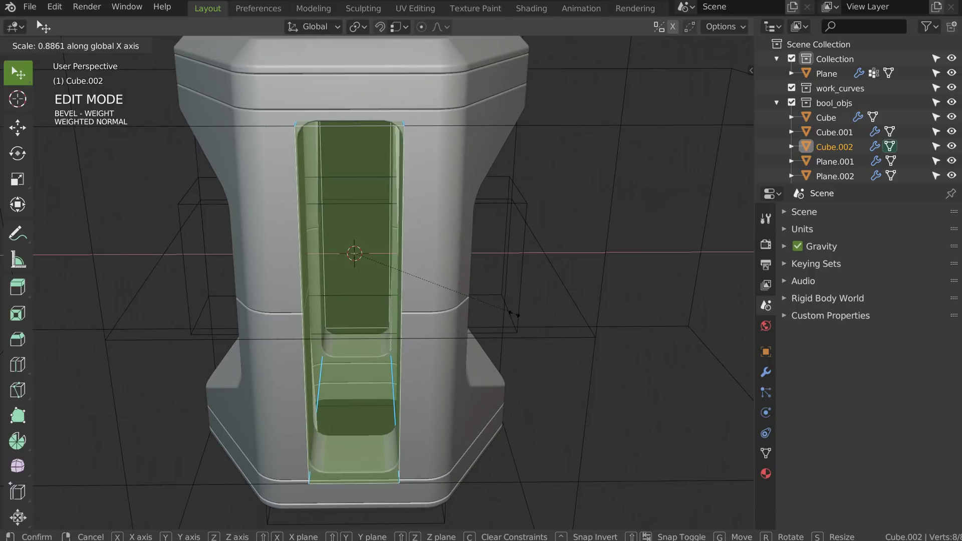
left_click(507, 315)
middle_click_drag(507, 315, 414, 345)
key("ctrl+Tab")
left_click(287, 348)
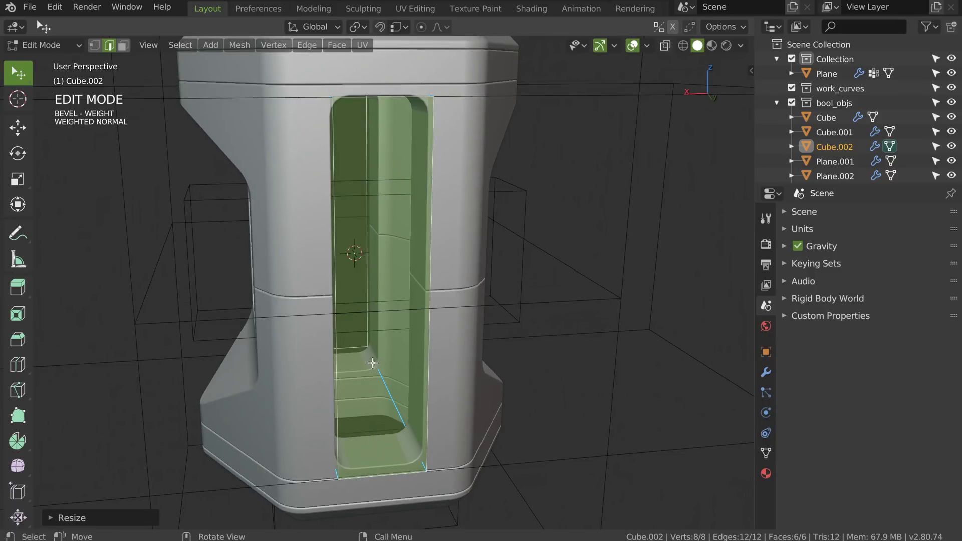
middle_click_drag(431, 273, 515, 201)
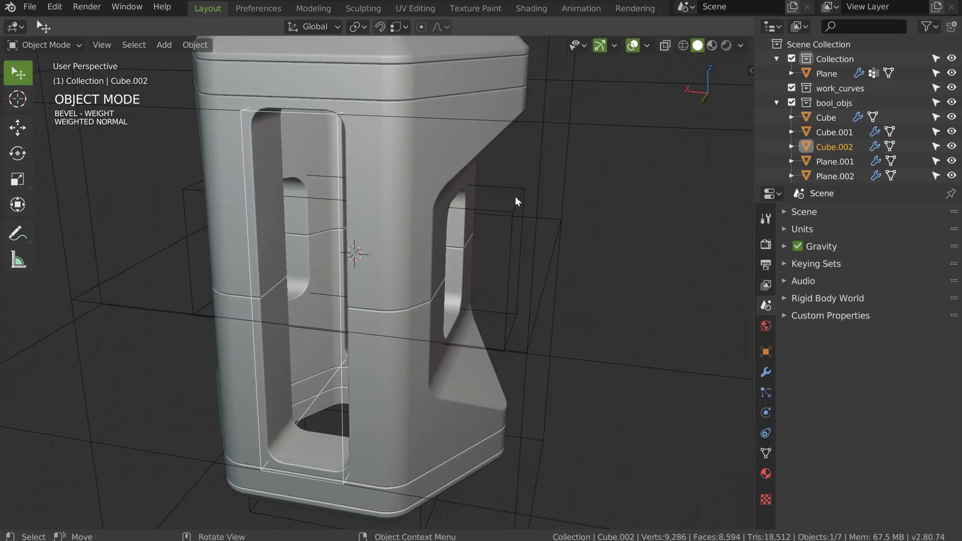
Step: Hide the bool_objs collection so only the body is displayed
left_click(791, 102)
middle_click_drag(390, 229, 389, 236, "shift")
scroll(426, 215, "down", 4)
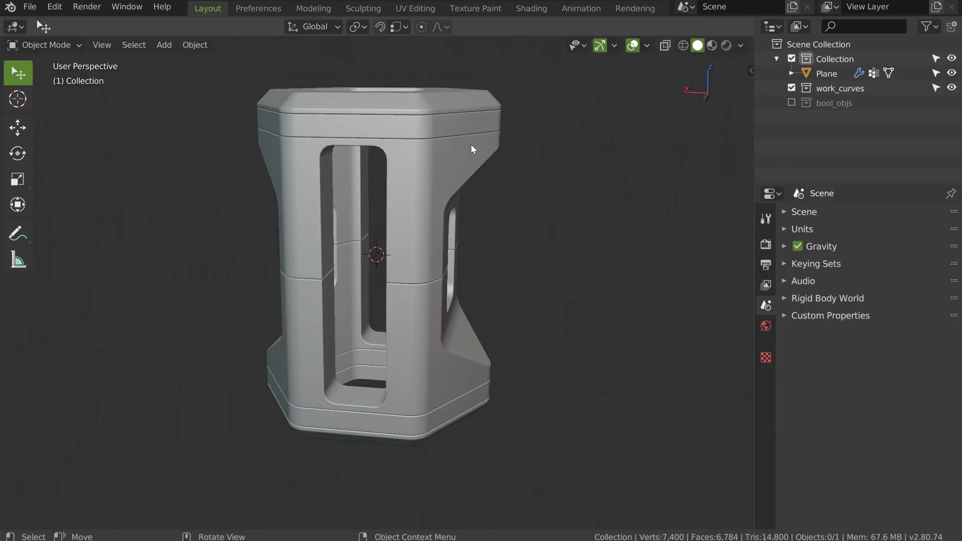
Step: In front view, add a single-vertex mesh at the 3D cursor and extrude it into a short edge along X
key("KP_1")
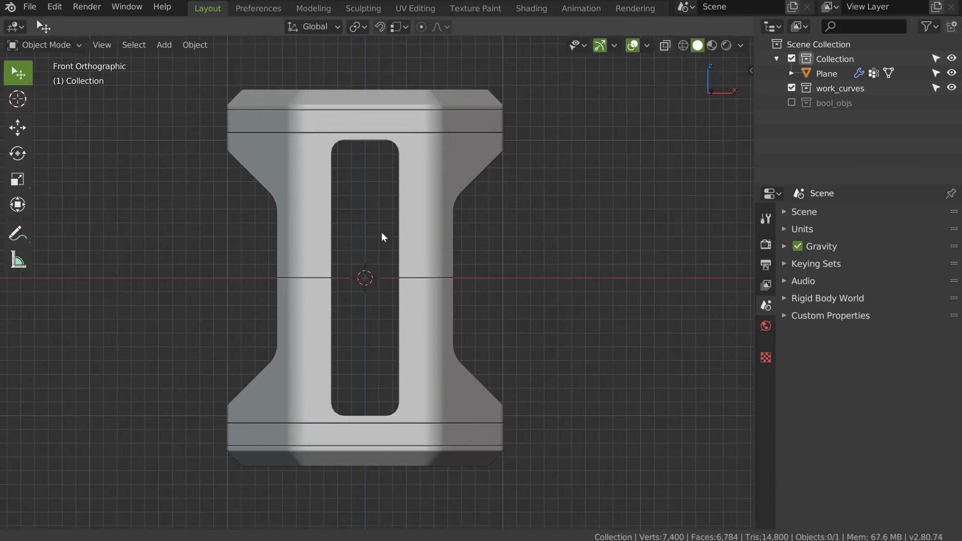
scroll(378, 273, "up", 3)
middle_click_drag(378, 269, 360, 235, "shift")
key("shift+a")
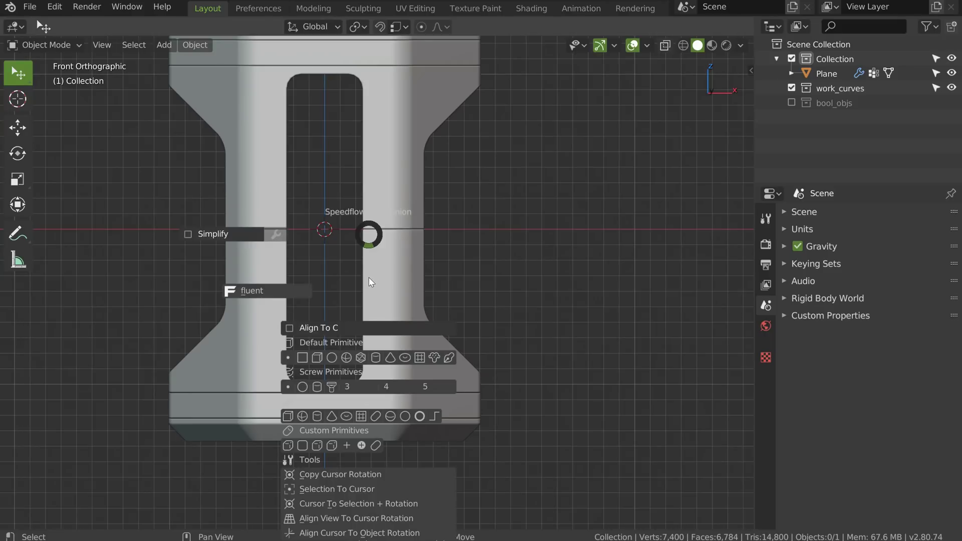
left_click(288, 358)
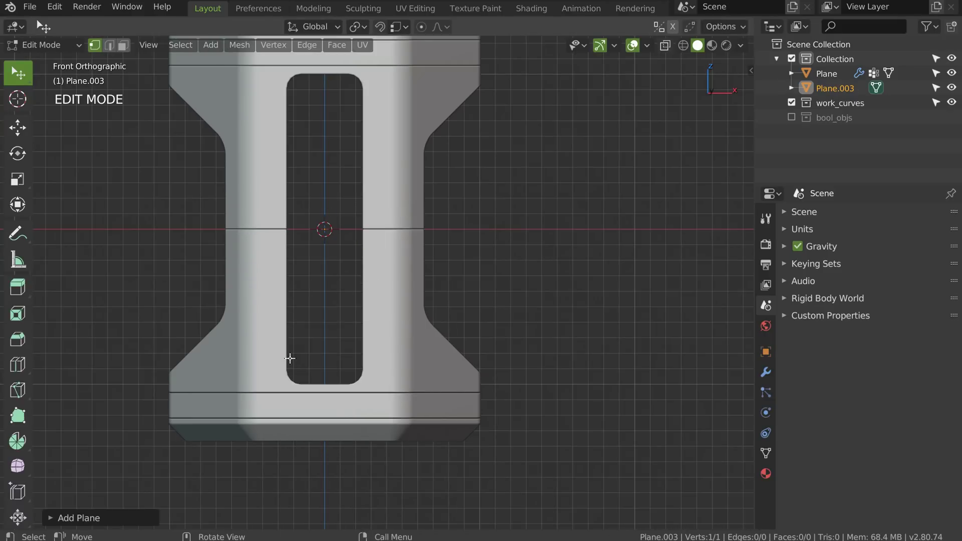
scroll(349, 228, "up", 3)
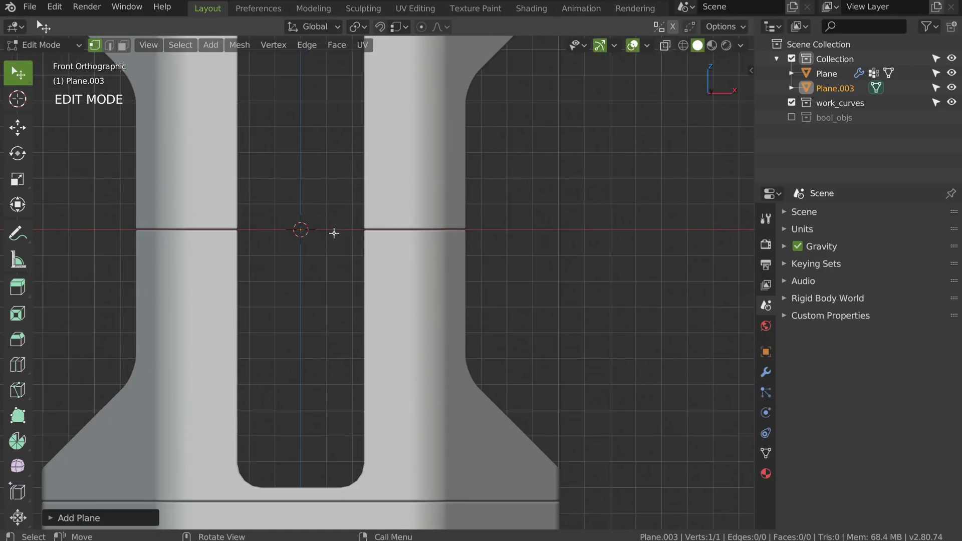
key("e")
key("x")
left_click(366, 232)
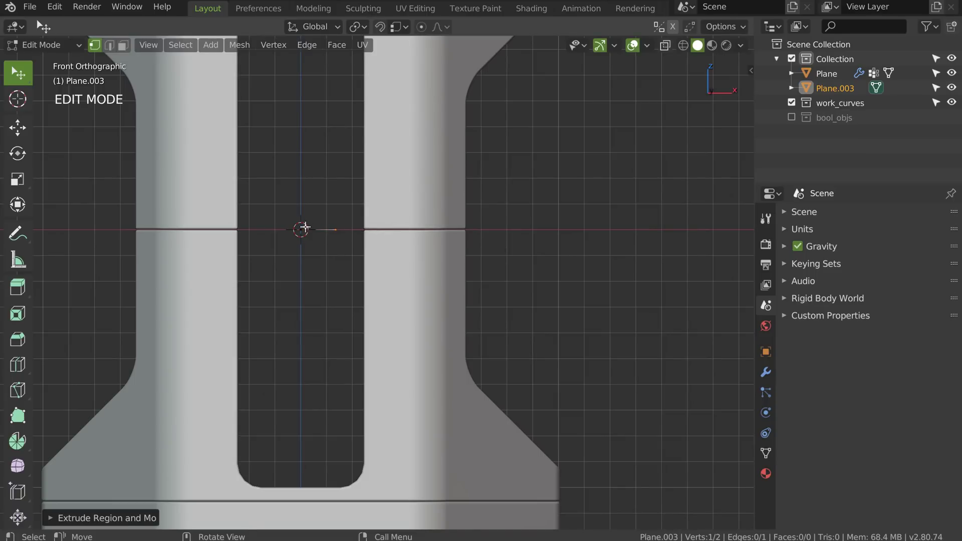
Step: Assign both vertices of the short edge to a Speedflow Displace modifier along X with strength 0.28
left_click(306, 228)
left_click(339, 226, "shift")
key("ctrl+shift+q")
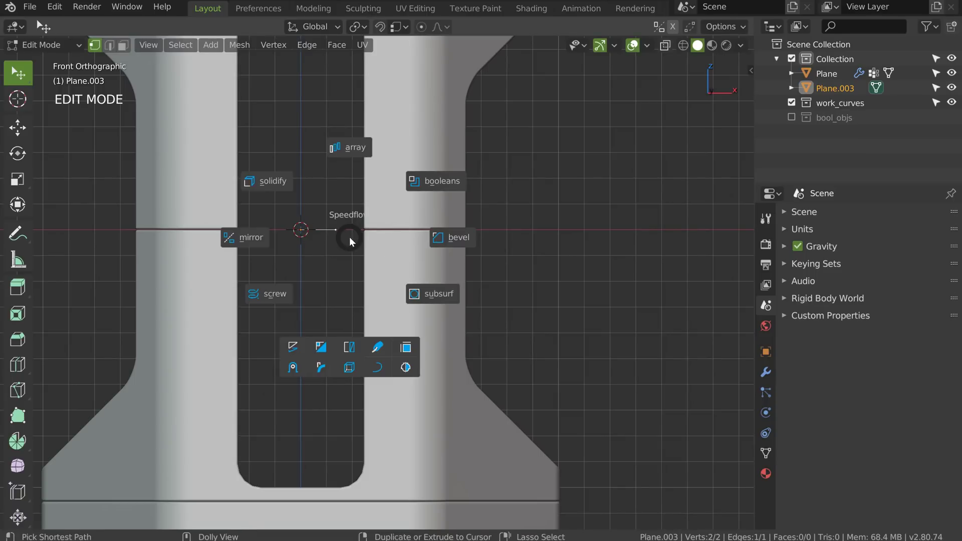
left_click(298, 346)
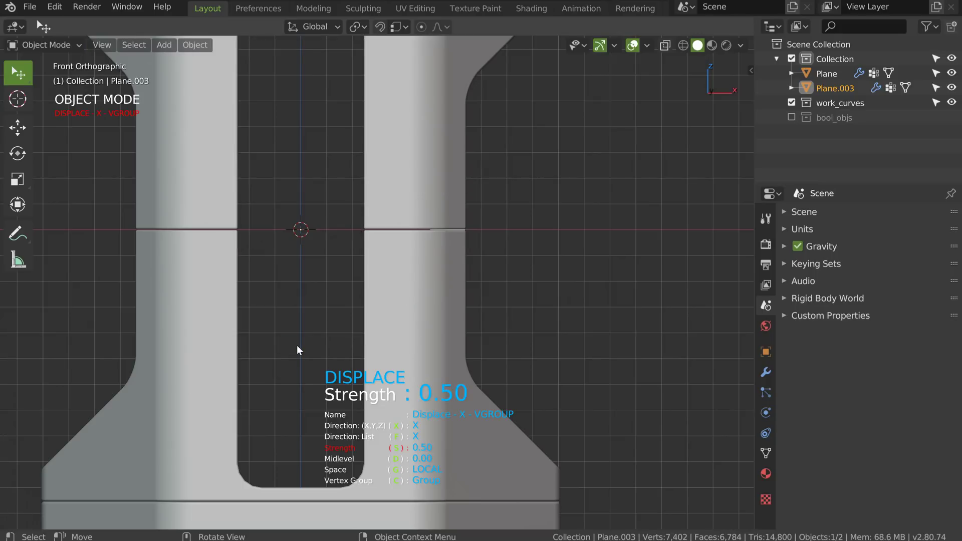
left_click(268, 348)
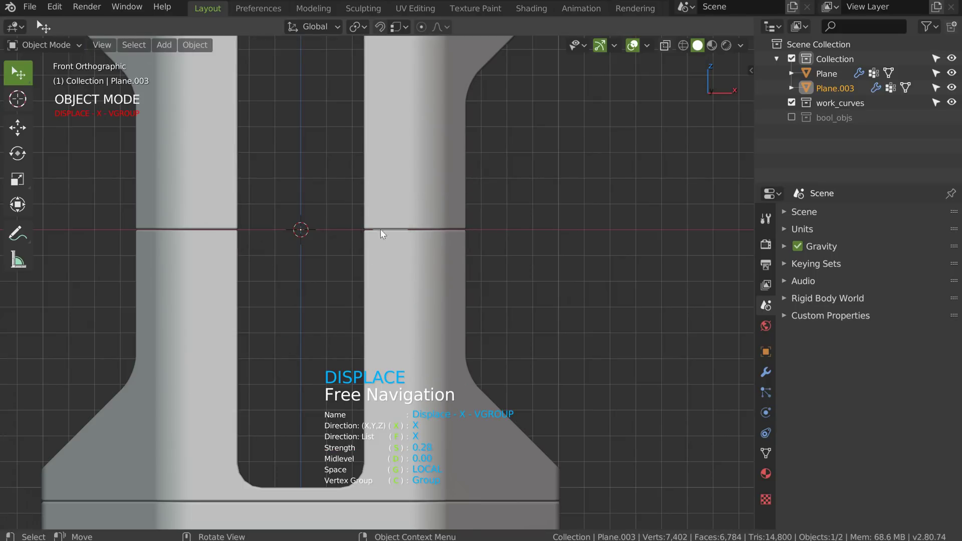
middle_click_drag(404, 210, 380, 272, "shift")
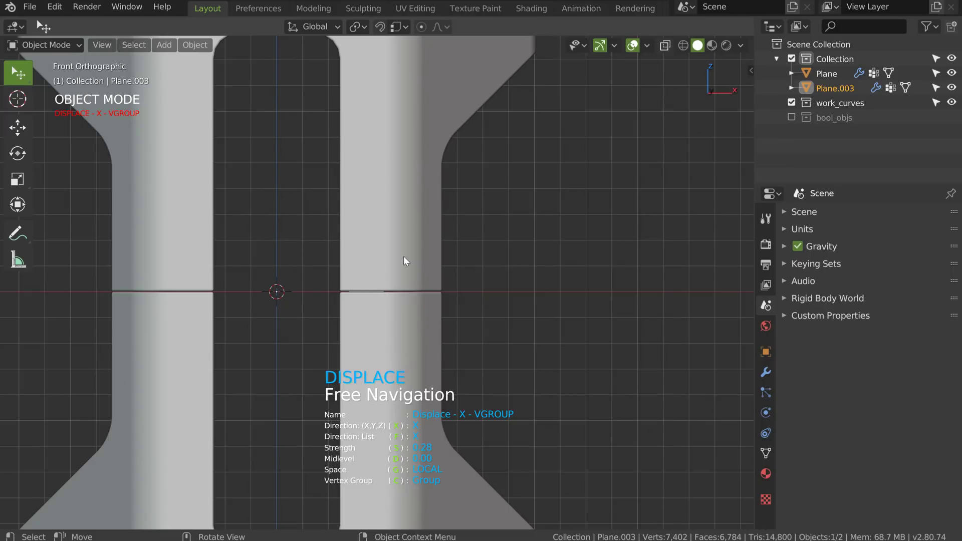
Step: Edit the profile in X-ray and extrude its outer vertex about 0.14 upward along Z
key("Tab")
key("Tab")
key("Tab")
key("alt+z")
left_click(384, 290)
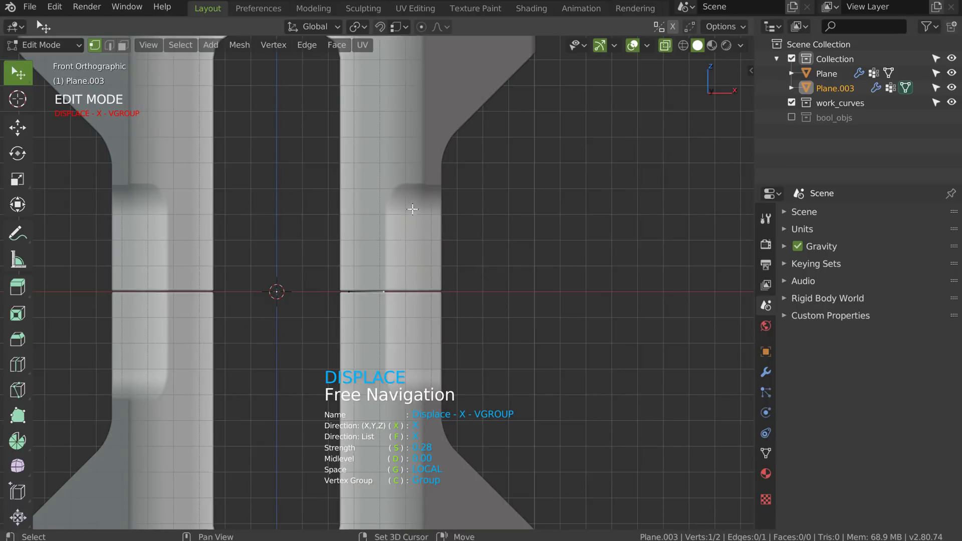
middle_click_drag(403, 251, 386, 307, "shift")
key("e")
key("z")
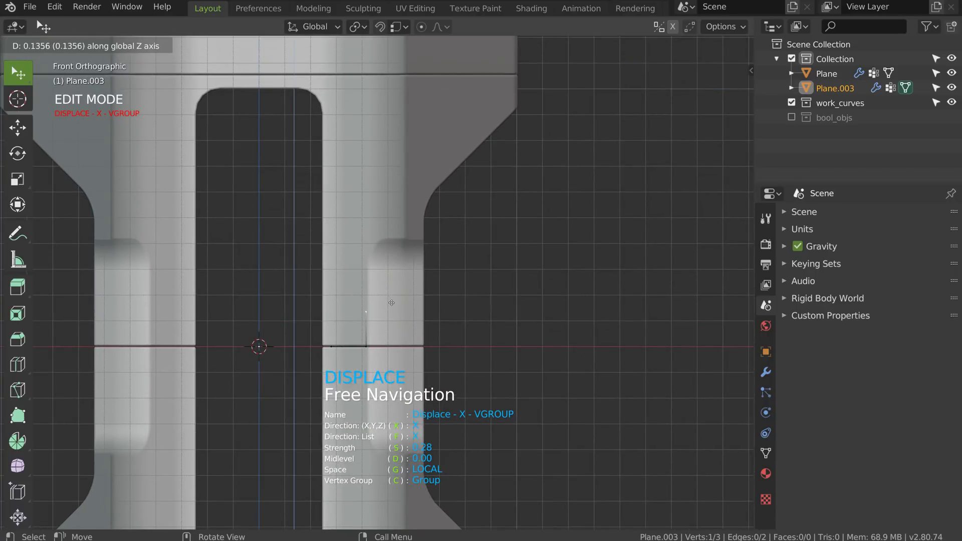
left_click(391, 303)
Step: Continue the profile by extruding inward along X, upward along Z, and diagonally outward
key("e")
key("x")
left_click(330, 305)
key("e")
key("z")
left_click(329, 246)
key("e")
left_click(362, 215)
Step: Extrude the profile's end vertex straight up along Z until it reaches the body's top face
key("e")
key("z")
left_click(374, 105)
middle_click_drag(374, 105, 400, 310, "shift")
middle_click_drag(400, 310, 386, 247, "ctrl")
key("e")
key("z")
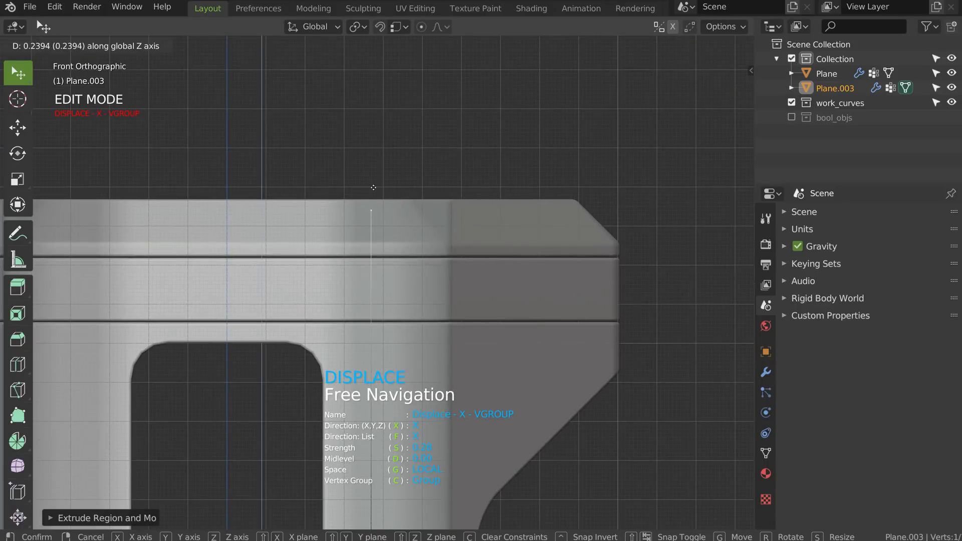
left_click(381, 166)
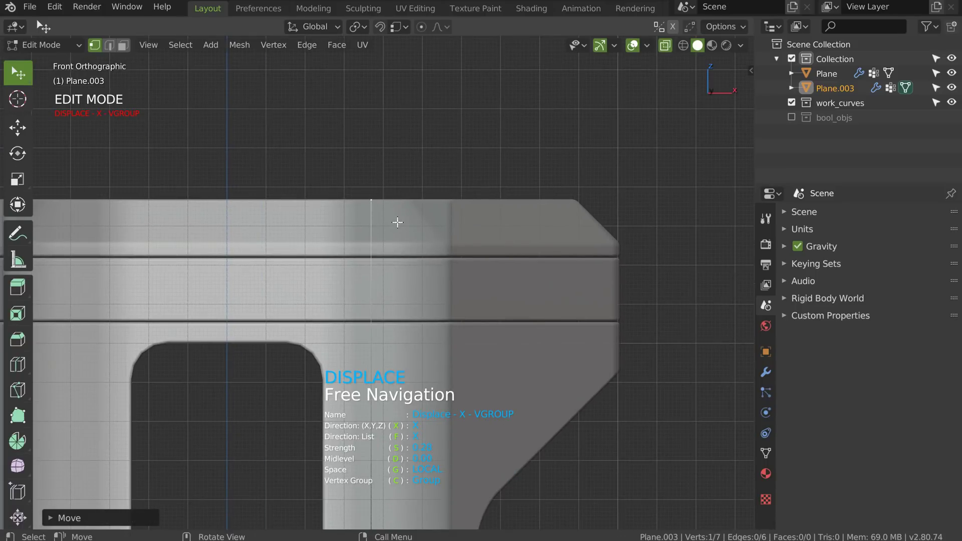
Step: Form a lip above the body's top by extruding the profile outward along X, up along Z, and back inward
key("e")
key("x")
left_click(442, 210)
key("e")
key("z")
left_click(436, 146)
key("e")
key("x")
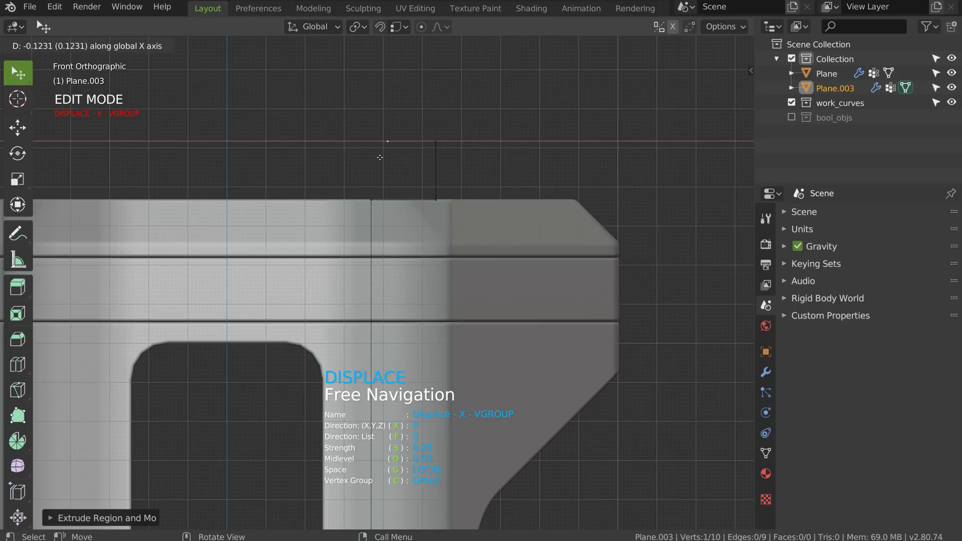
left_click(400, 160)
Step: Move the lip's two outer vertices about 0.1 outward along X
mouse_move(419, 182)
middle_mouse_down()
mouse_move(403, 197)
mouse_move(430, 195)
mouse_move(420, 196)
middle_mouse_up()
scroll(418, 129, "up", 5)
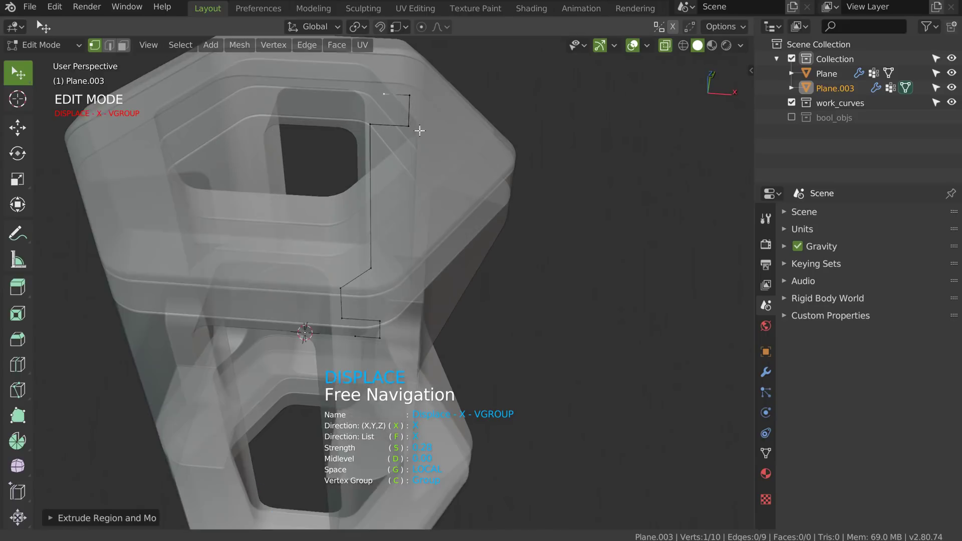
left_click(409, 125, "shift")
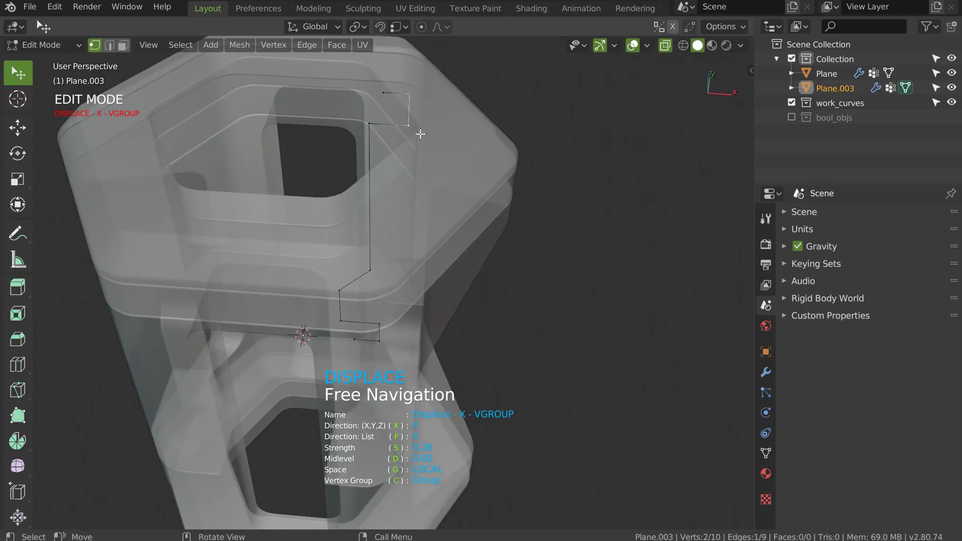
key("g")
key("x")
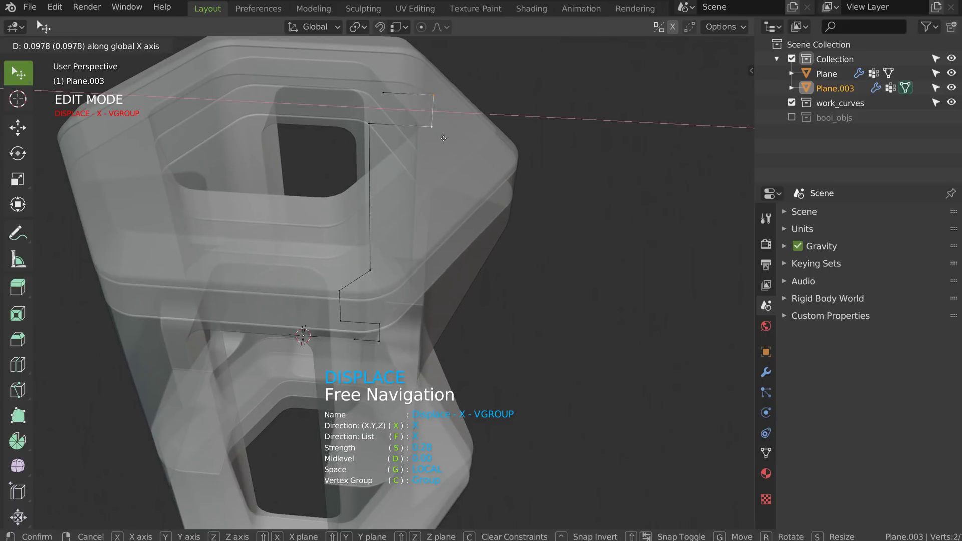
left_click(443, 138)
Step: Move the three vertices of the profile's lower flange inward along X
middle_click_drag(468, 116, 458, 195, "ctrl")
middle_click_drag(451, 206, 421, 129)
scroll(411, 200, "up", 3)
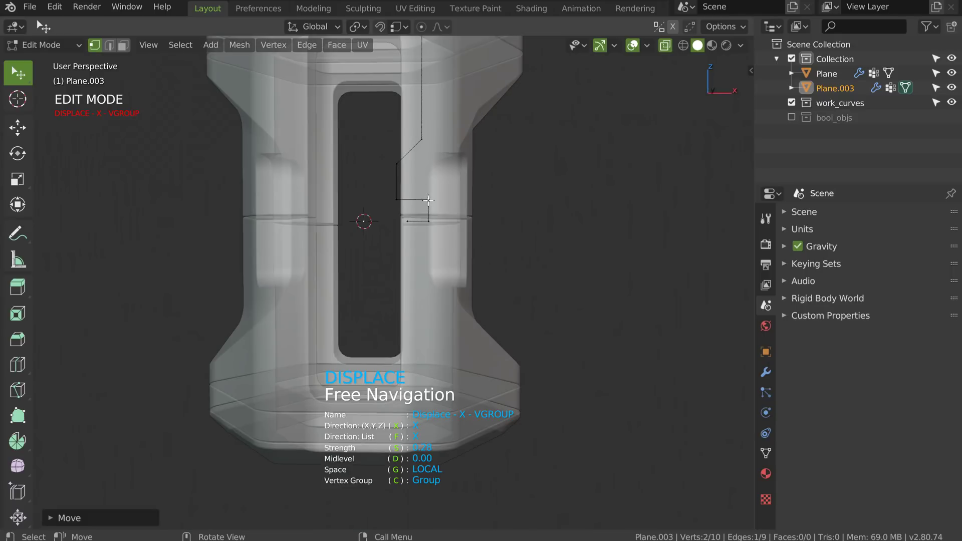
left_click(412, 216, "shift")
scroll(413, 214, "up", 3)
key("g")
key("x")
left_click(402, 213)
scroll(401, 213, "down", 4)
middle_click_drag(402, 213, 410, 183)
scroll(409, 183, "up", 3)
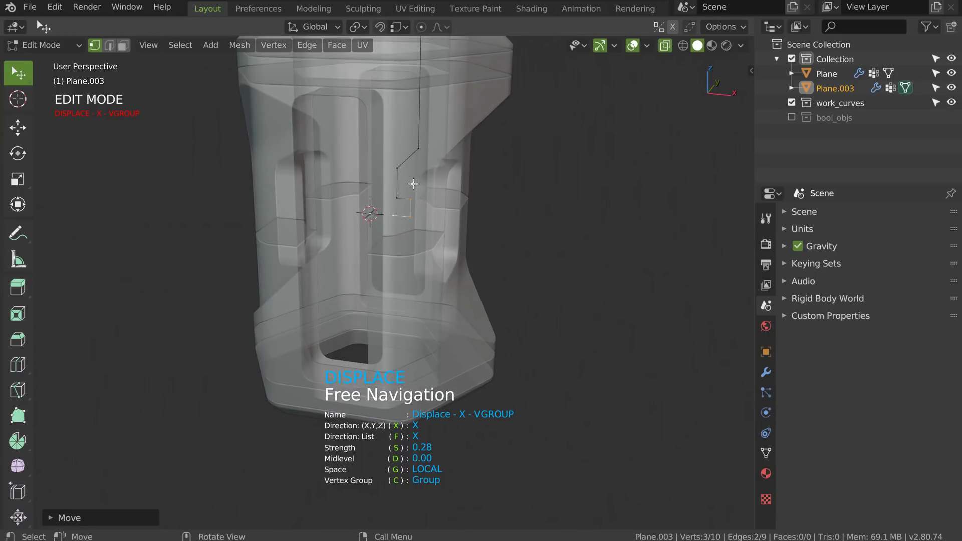
Step: Revolve the profile with a Screw modifier around Z, using 37 steps and a 360° angle, and inspect it in X-ray
key("space")
left_click(332, 245)
key("space")
middle_click_drag(426, 125, 426, 195, "shift")
mouse_move(425, 195)
middle_mouse_down()
mouse_move(413, 183)
mouse_move(400, 196)
mouse_move(434, 190)
mouse_move(393, 189)
mouse_move(387, 209)
middle_mouse_up()
key("alt+z")
key("shift+alt+z")
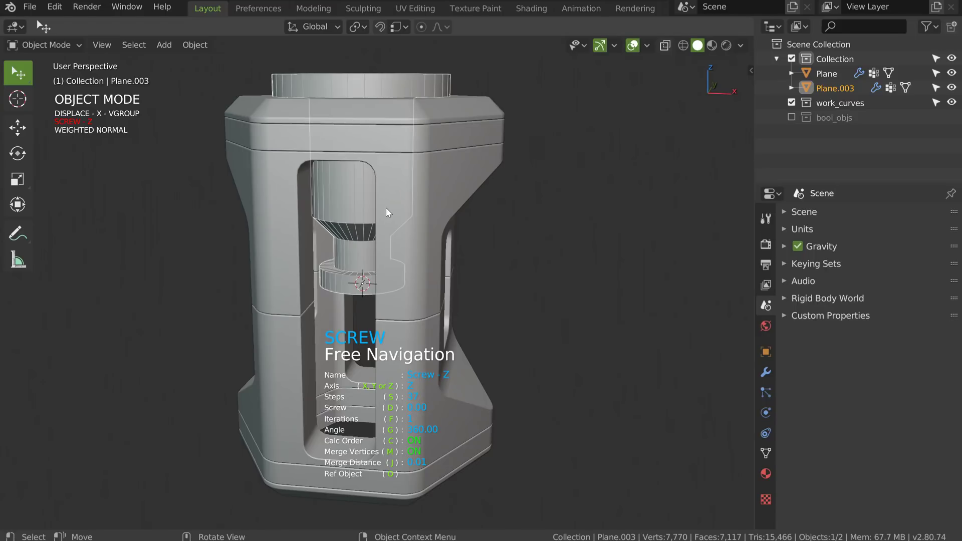
key("alt+z")
scroll(418, 213, "up", 4)
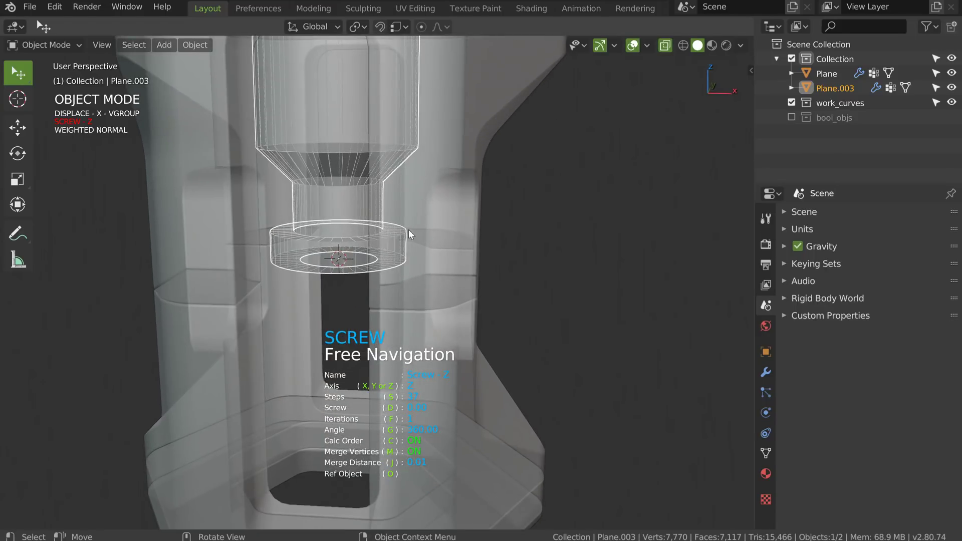
Step: Subdivide the vertical outer edge of the revolved profile's lower flange once
middle_click_drag(409, 233, 407, 246)
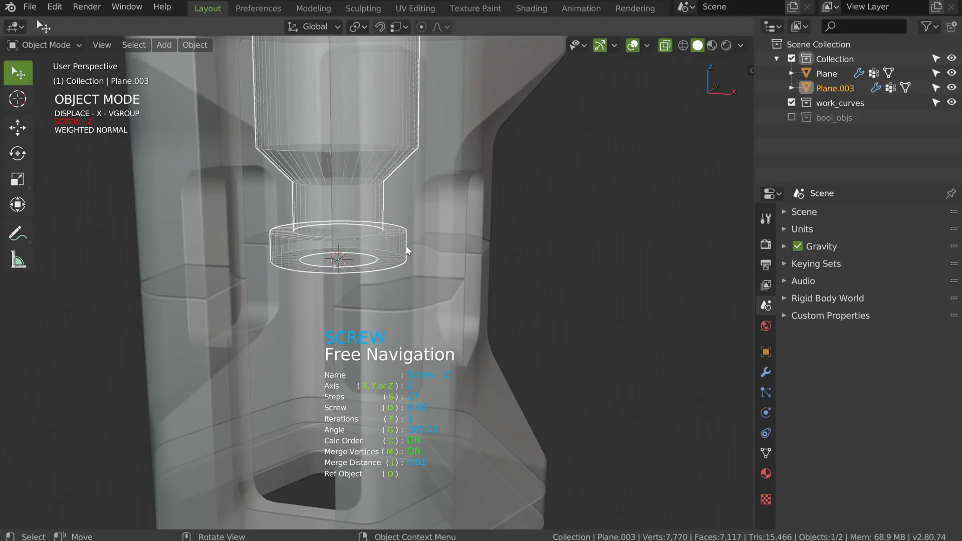
scroll(410, 215, "up", 3)
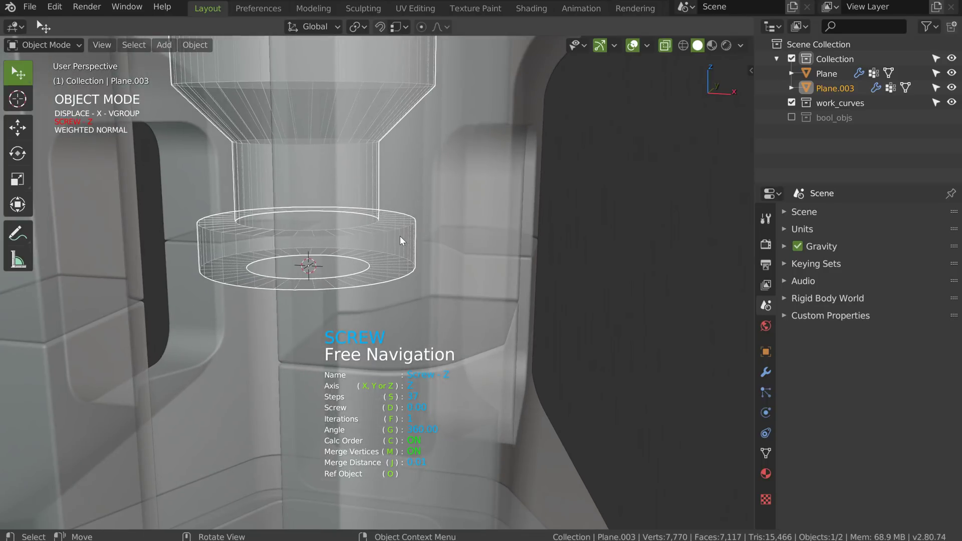
key("Tab")
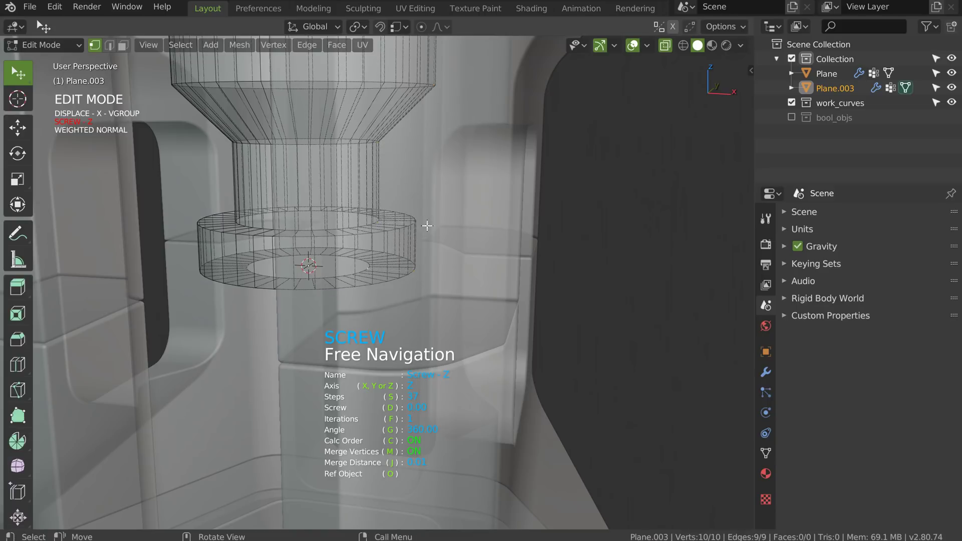
right_click(416, 253)
left_click(388, 196)
scroll(415, 253, "up", 2)
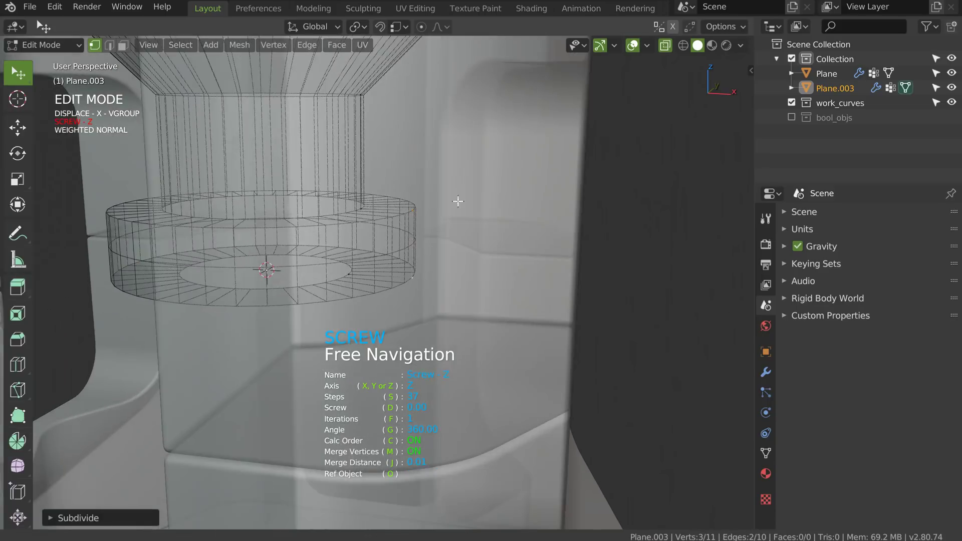
Step: Bevel the lower flange's two outer corner vertices with a vertex-group Bevel modifier, leaving out the midpoint
left_click(413, 247, "shift")
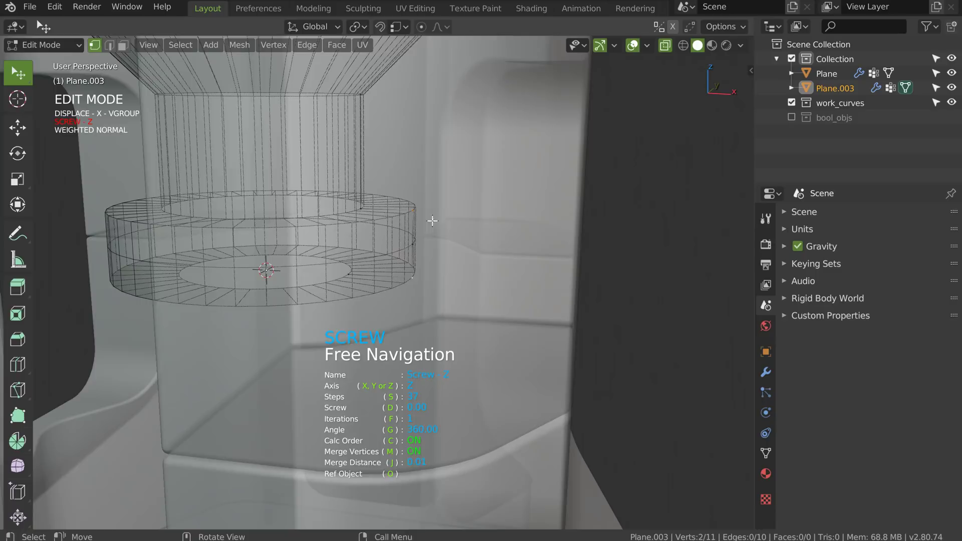
scroll(432, 220, "down", 1)
middle_click_drag(392, 212, 369, 213, "shift")
key("space")
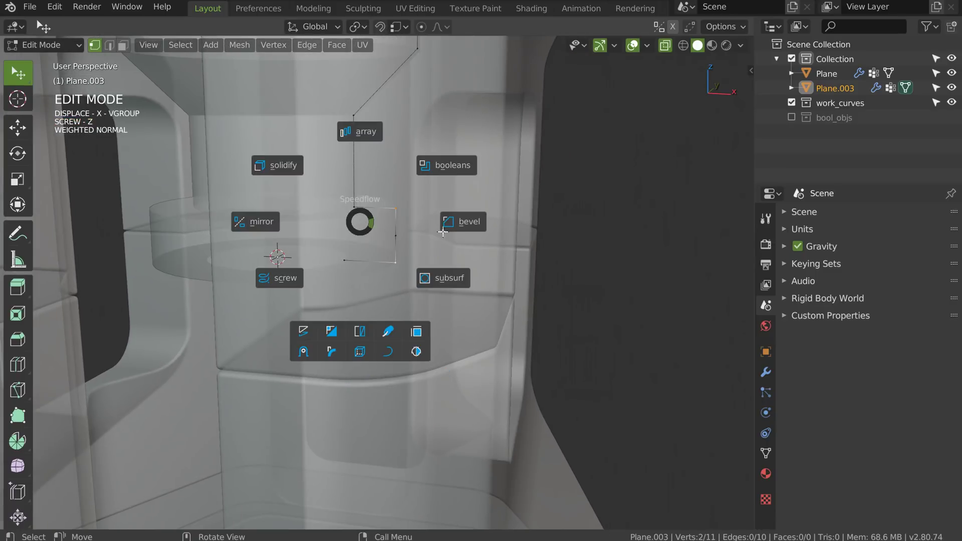
left_click(461, 222)
key("d")
key("d")
key("s")
key("s")
key("s")
key("s")
key("alt+z")
middle_click_drag(431, 230, 397, 221)
left_click(397, 221)
Step: Set the Screw modifier's steps to 64
key("space")
left_click(307, 282)
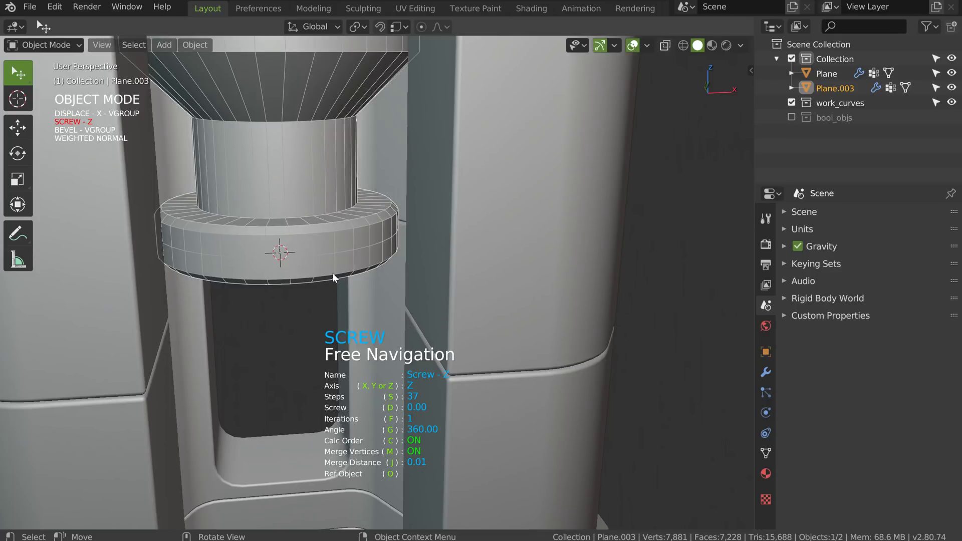
type("s64")
key("Return")
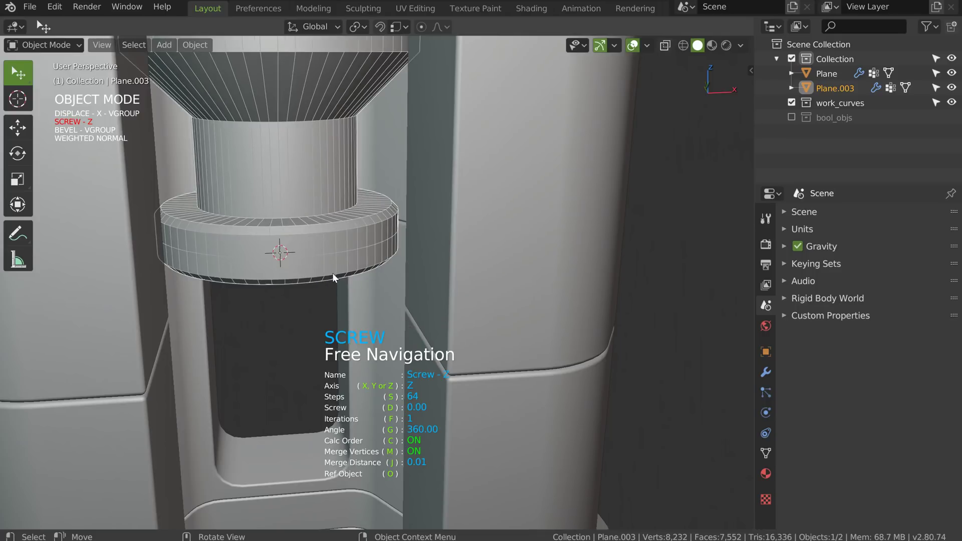
scroll(352, 225, "down", 4)
middle_click_drag(352, 223, 359, 250)
scroll(359, 249, "up", 2)
left_click(358, 251)
key("space")
left_click(283, 305)
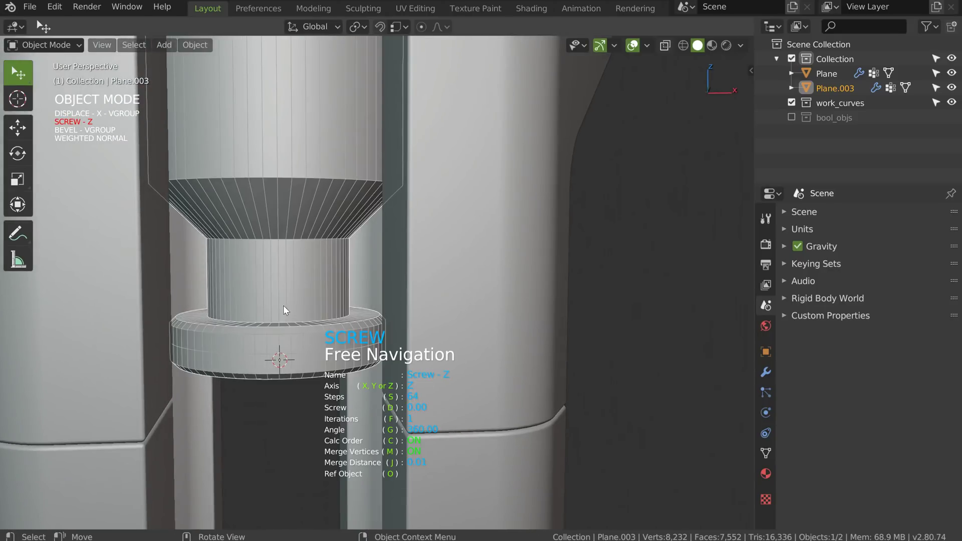
Step: Subdivide the vertical neck edge of the profile between the lower flange and the tapered section
key("Tab")
middle_click_drag(347, 249, 353, 290)
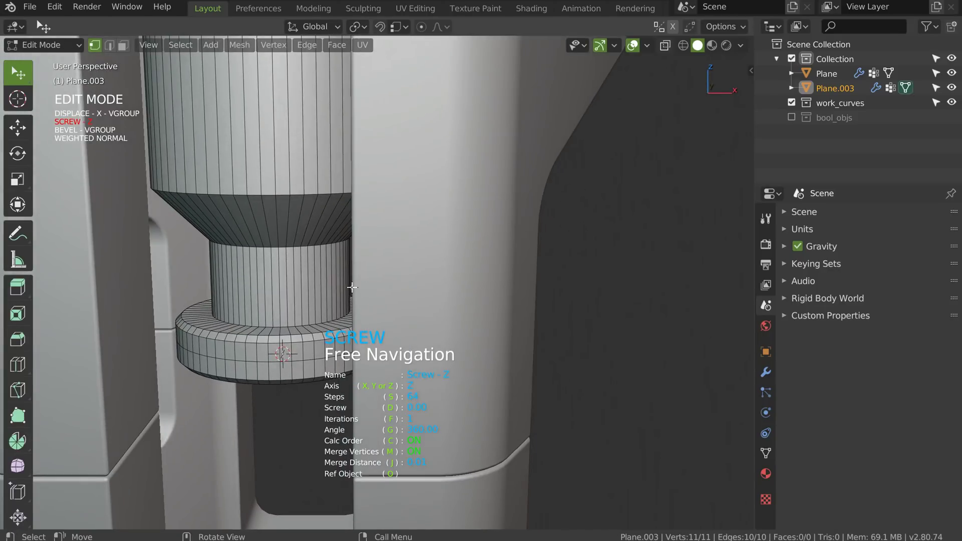
key("alt+z")
left_click(349, 308)
middle_click_drag(365, 239, 370, 246)
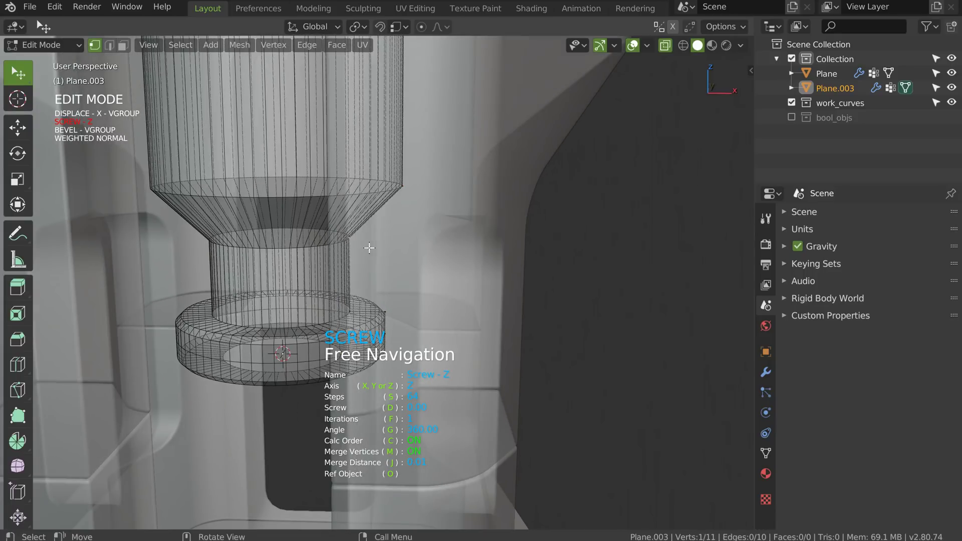
left_click(349, 313, "shift")
right_click(358, 261)
left_click(342, 189)
Step: Bevel the neck's two end vertices with a vertex-group Bevel of width 0.05, 7 segments and profile 0.75
key("ctrl+Tab")
left_click(479, 267)
key("d")
key("space")
middle_click_drag(406, 262, 386, 259)
scroll(371, 250, "up", 1)
key("alt+z")
key("d")
left_click(381, 265)
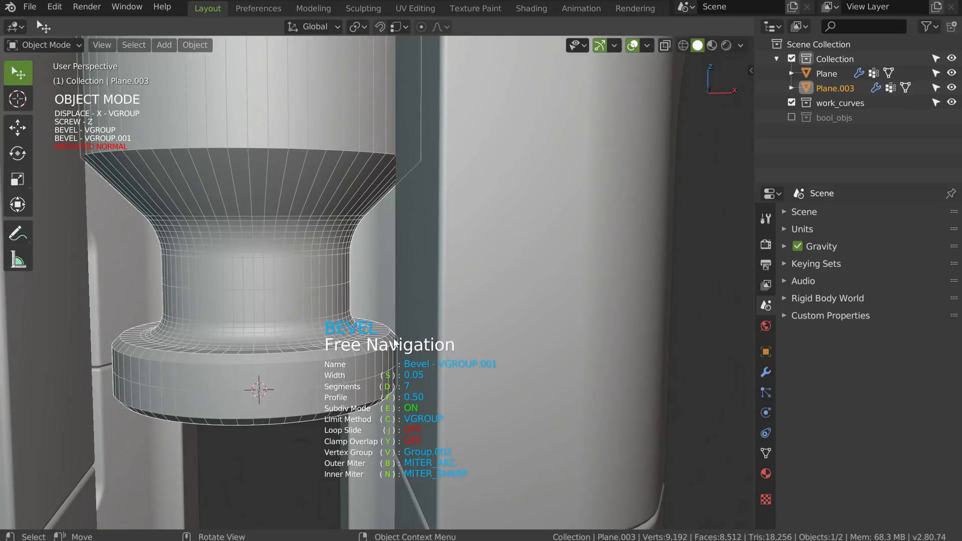
key("f")
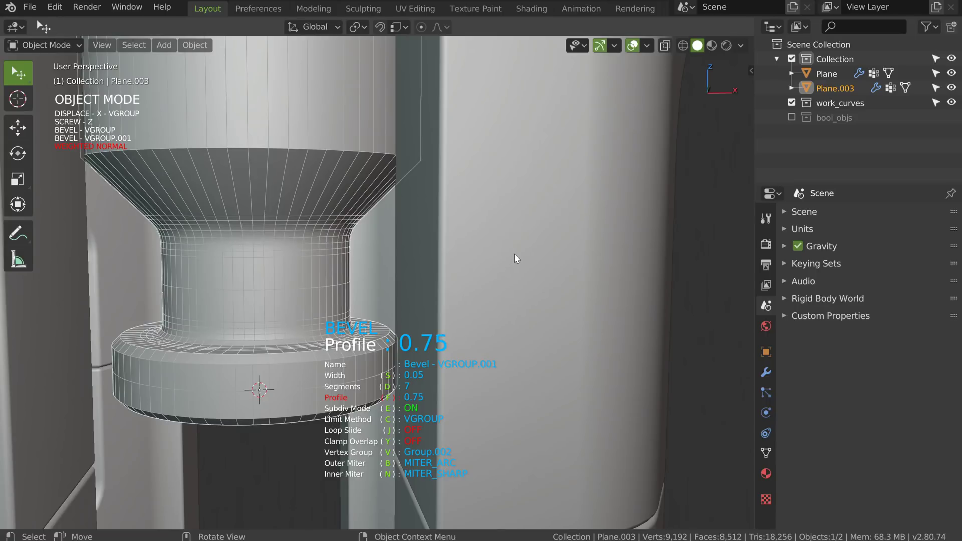
left_click(510, 253)
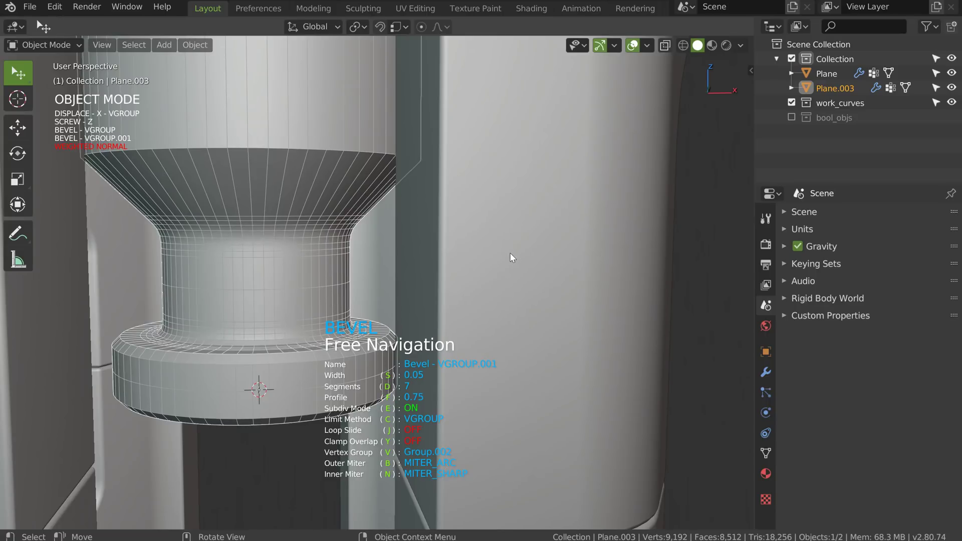
Step: Bevel the vertex where the taper meets the wide cylinder, using a vertex-group Bevel of width 0.05 and 11 segments
middle_click_drag(385, 201, 354, 214)
key("Tab")
key("alt+z")
left_click(396, 188)
middle_click_drag(396, 187, 392, 191)
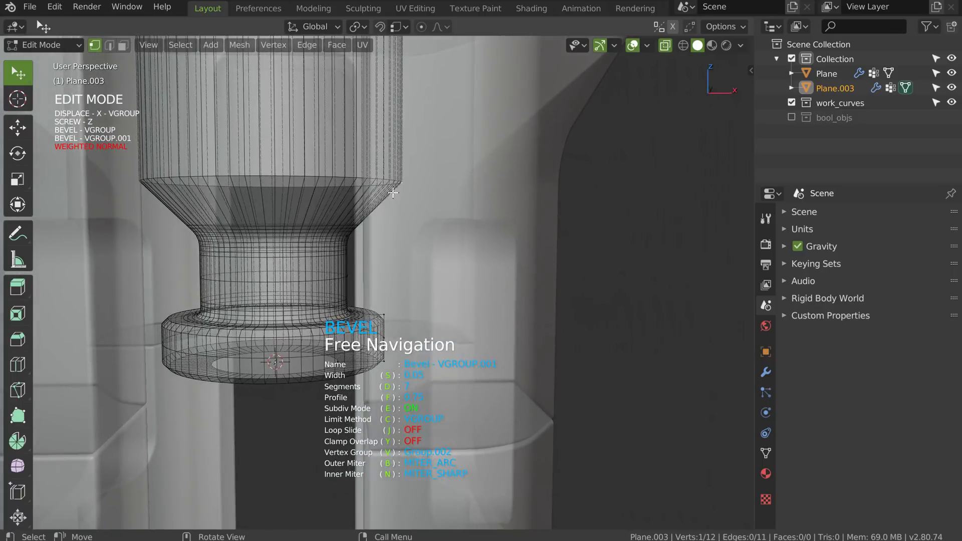
key("space")
left_click(495, 193)
key("s")
key("space")
key("d")
key("space")
Step: Subdivide the top lip's vertical outer edge and keep only its two end vertices selected
scroll(394, 185, "down", 2)
middle_click_drag(386, 185, 392, 253, "shift")
scroll(406, 241, "up", 6)
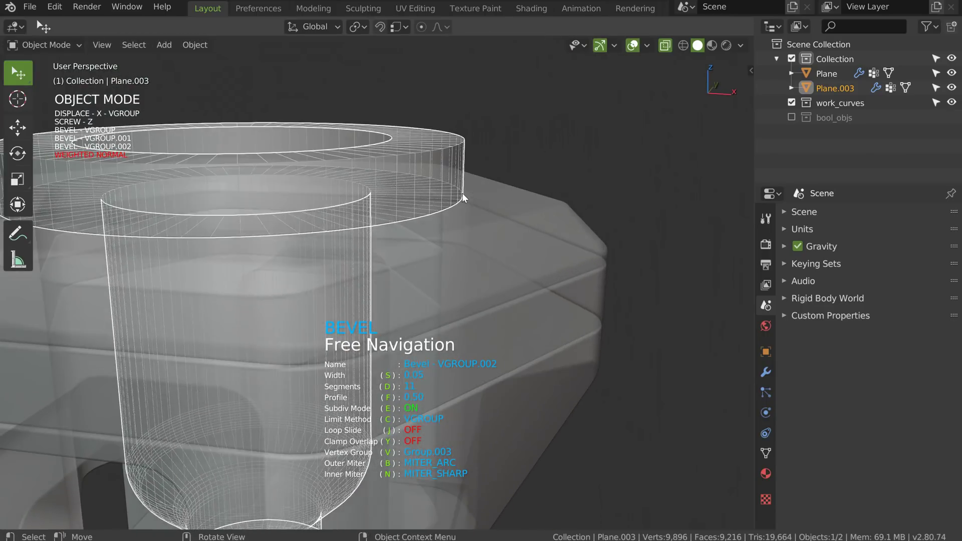
key("Tab")
left_click(461, 165)
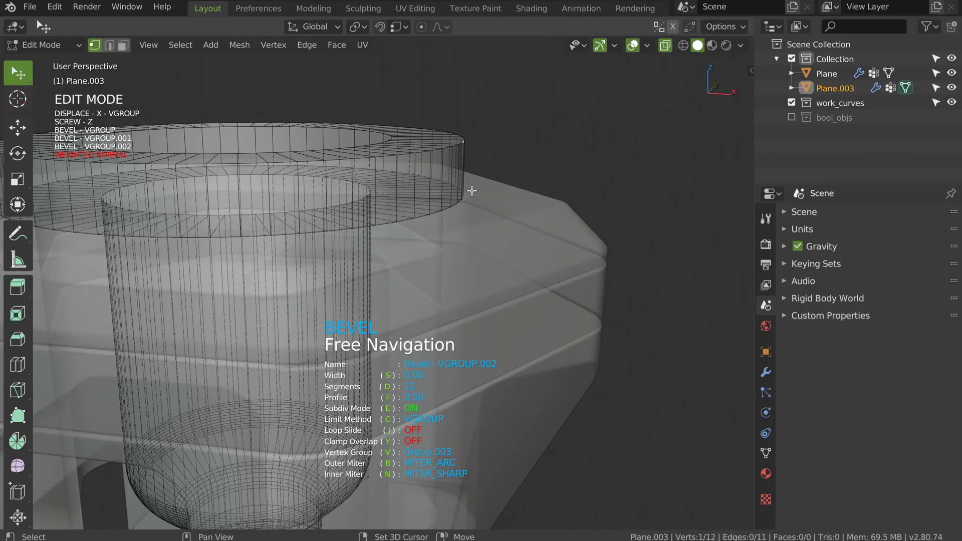
right_click(459, 201)
left_click(460, 204)
left_click(465, 178, "shift")
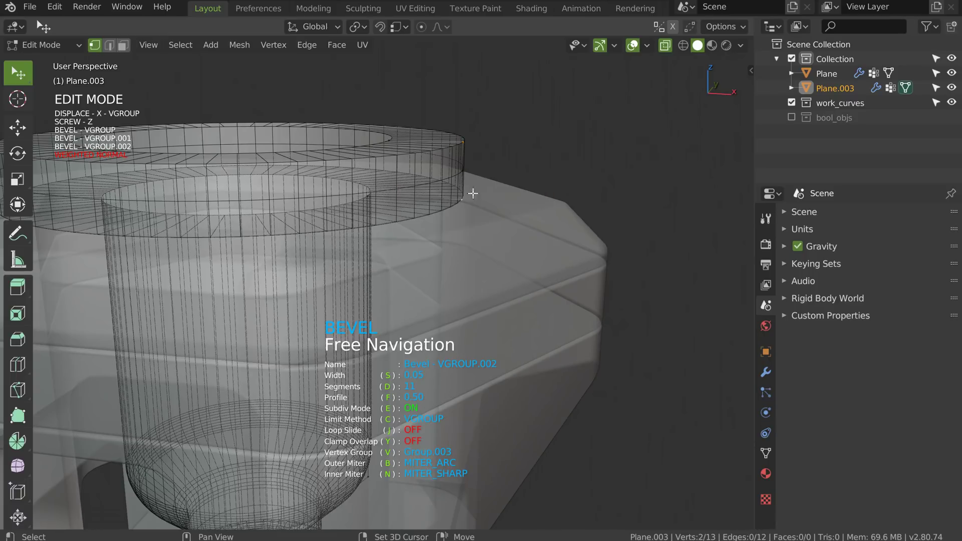
Step: Bevel the top lip's outer corners with a vertex-group Bevel of width 0.03 and 1 segment, and inspect it without overlays
middle_click_drag(458, 190, 412, 212, "shift")
key("space")
left_click(523, 213)
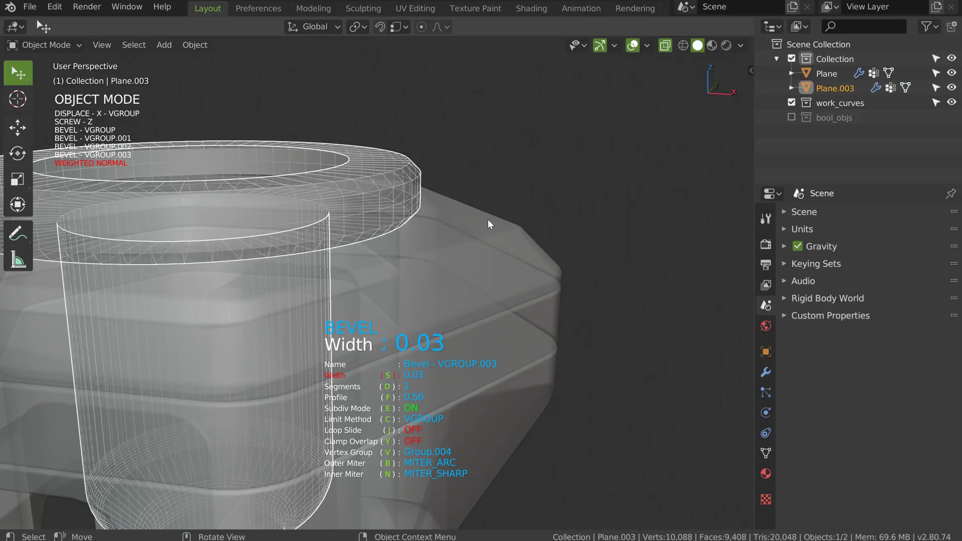
left_click(464, 222)
key("alt+z")
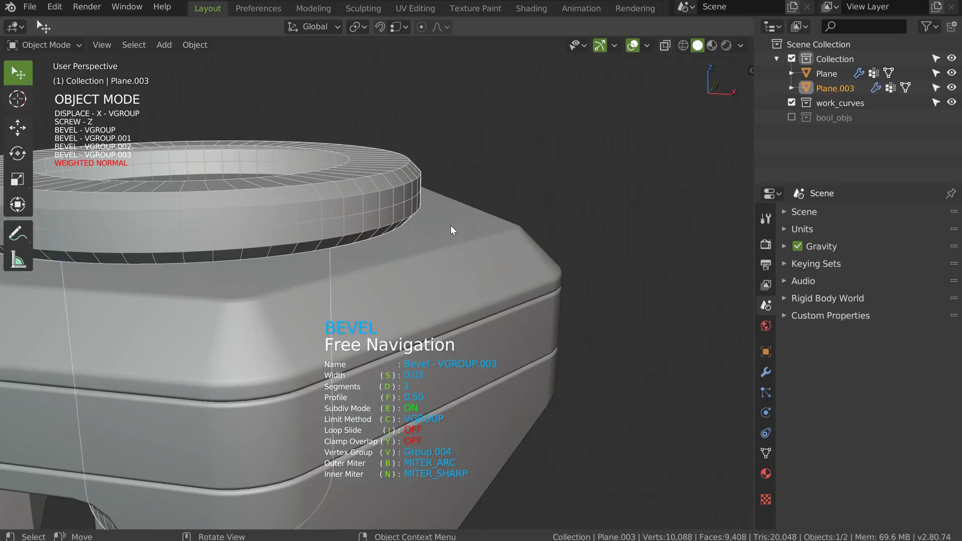
key("alt+shift+z")
middle_click_drag(528, 134, 435, 243, "ctrl")
middle_click_drag(435, 243, 435, 195, "shift")
scroll(434, 195, "up", 8)
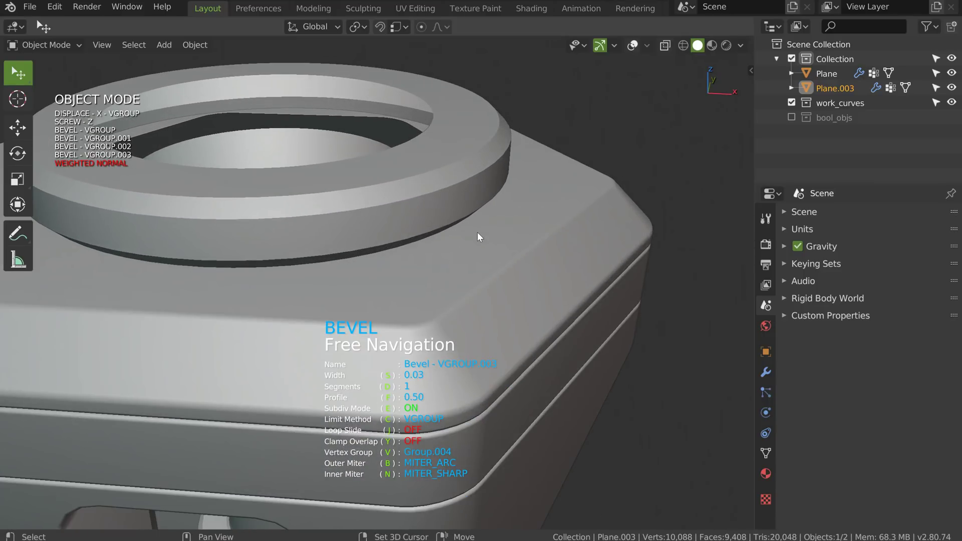
Step: Add an angle-limited Bevel modifier to the revolved part
key("shift+q")
scroll(456, 231, "down", 6)
middle_click_drag(455, 231, 426, 218)
middle_click_drag(387, 301, 386, 191)
left_click(375, 241)
Step: Rename the revolved part Plane.003 as end_Plane
left_click(817, 89)
double_click(831, 88)
left_click_drag(837, 88, 847, 88)
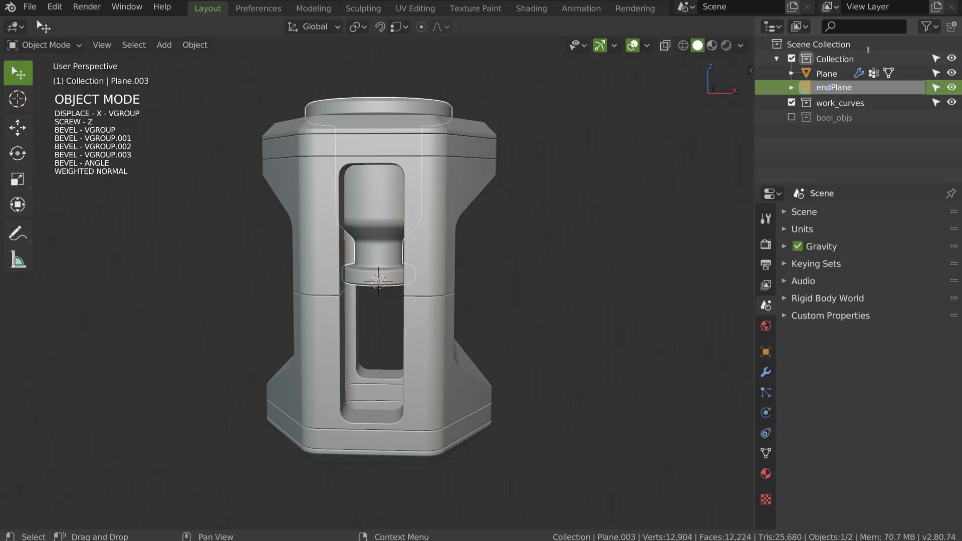
key("Return")
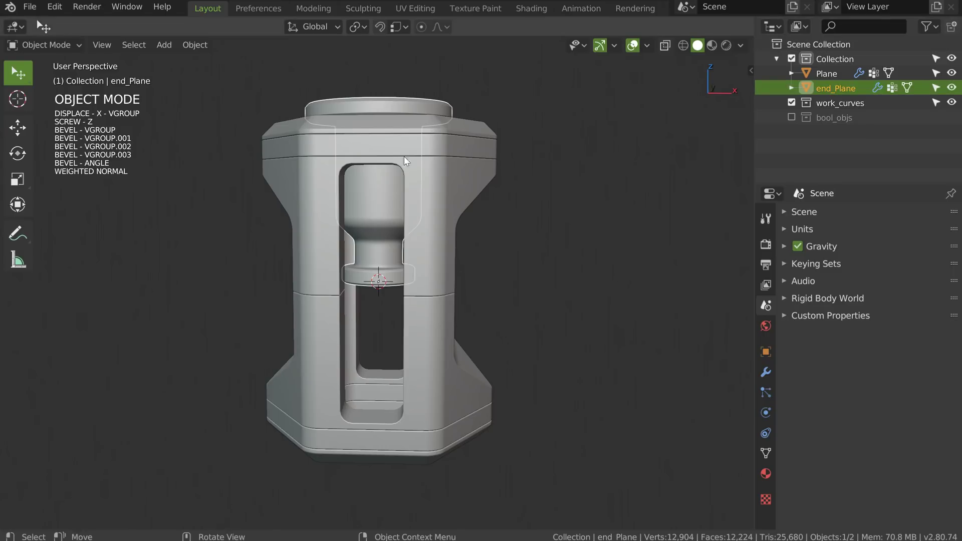
Step: Duplicate end_Plane in place and rotate the copy 180° around the X axis
middle_click_drag(404, 156, 374, 233)
key("shift+d")
right_click(374, 233)
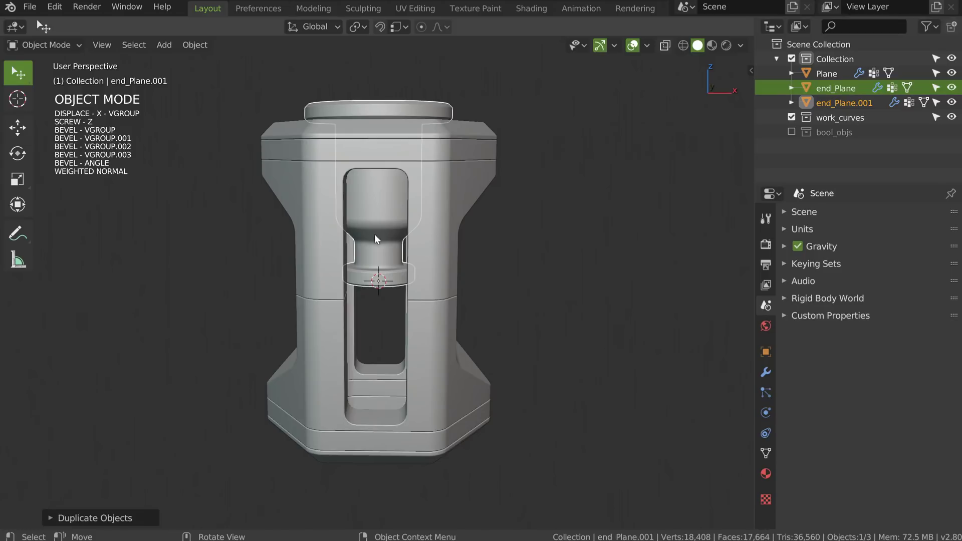
key("r")
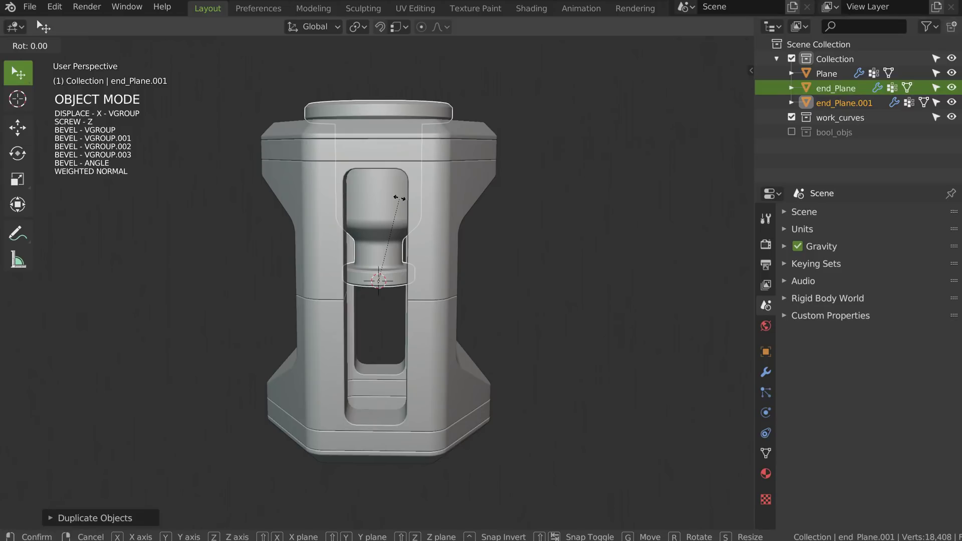
key("x")
type("180")
key("Return")
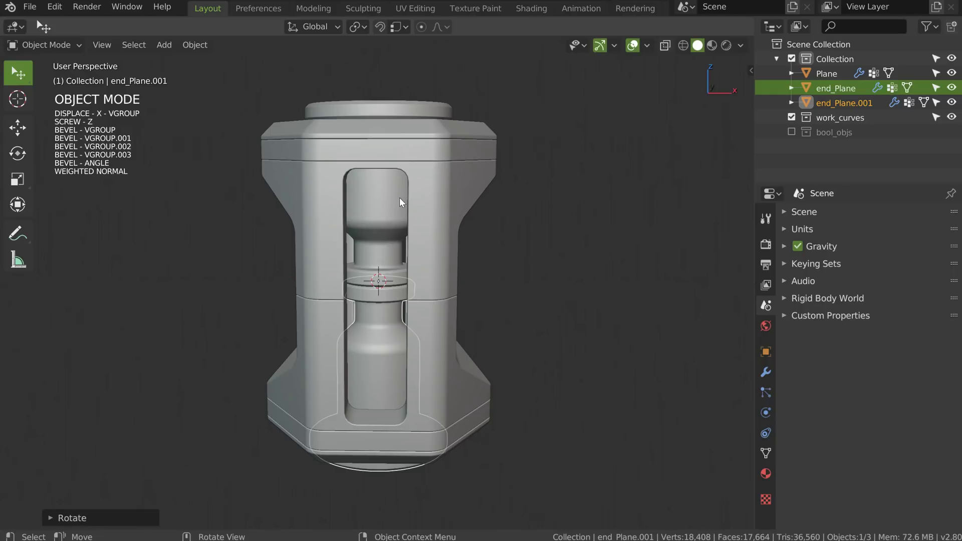
Step: Apply the rotation of the flipped duplicate
middle_click_drag(398, 198, 341, 238)
key("ctrl+a")
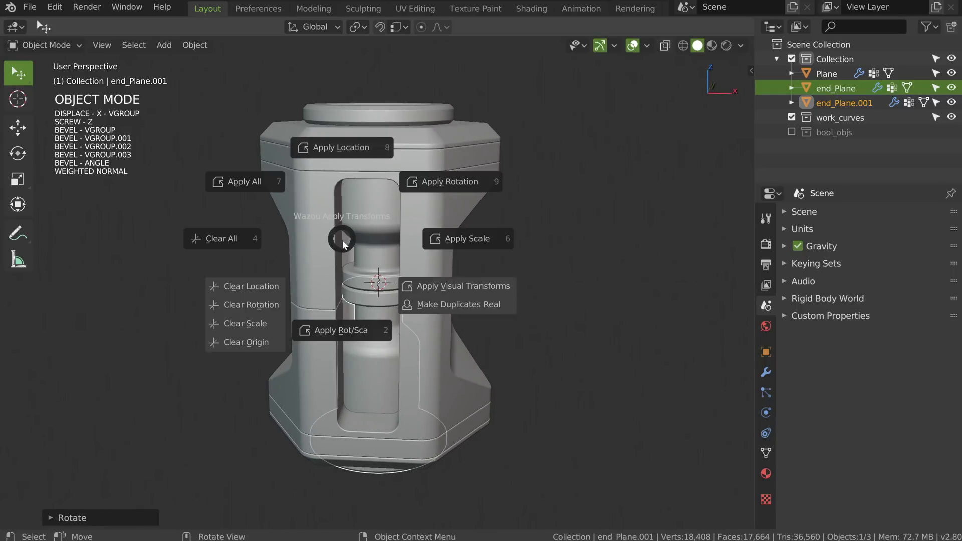
left_click(437, 183)
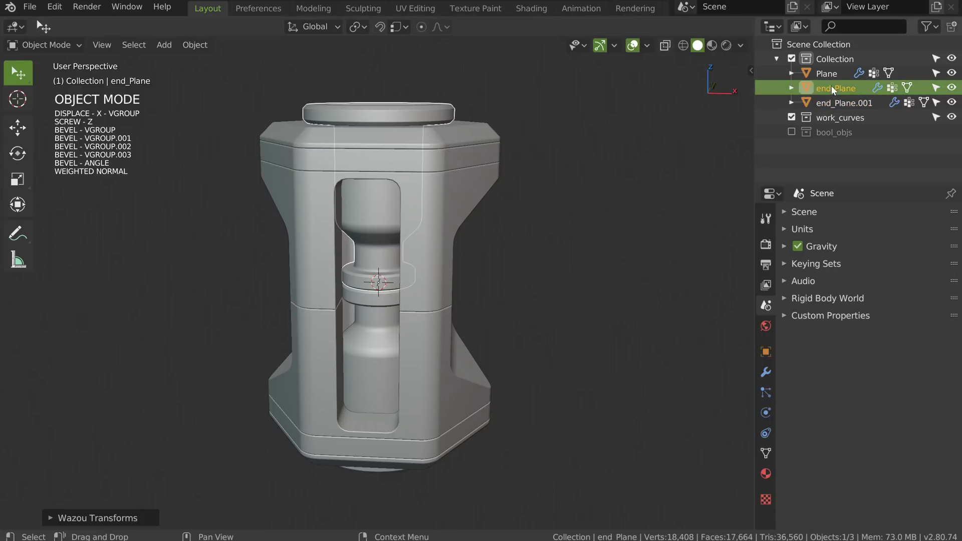
Step: Rename the flipped duplicate end_Plane.001 as start_Plane
left_click(832, 103)
double_click(830, 102)
double_click(824, 102)
type("start")
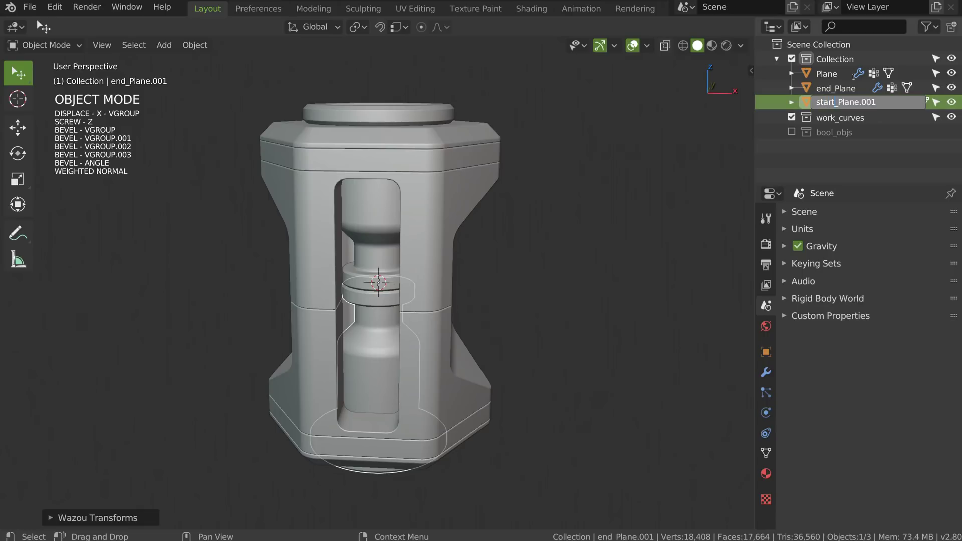
key("Delete")
key("Delete")
key("Delete")
key("Delete")
key("Return")
Step: Check the viewport text for Plane, end_Plane and start_Plane, and save the viewport text options
left_click(827, 73)
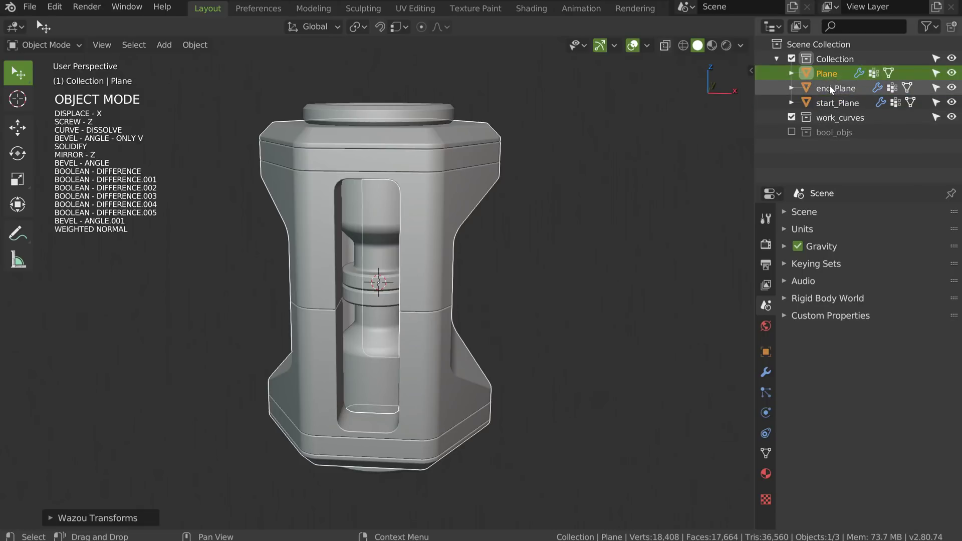
left_click(830, 88)
left_click(829, 102)
middle_click_drag(382, 205, 369, 212)
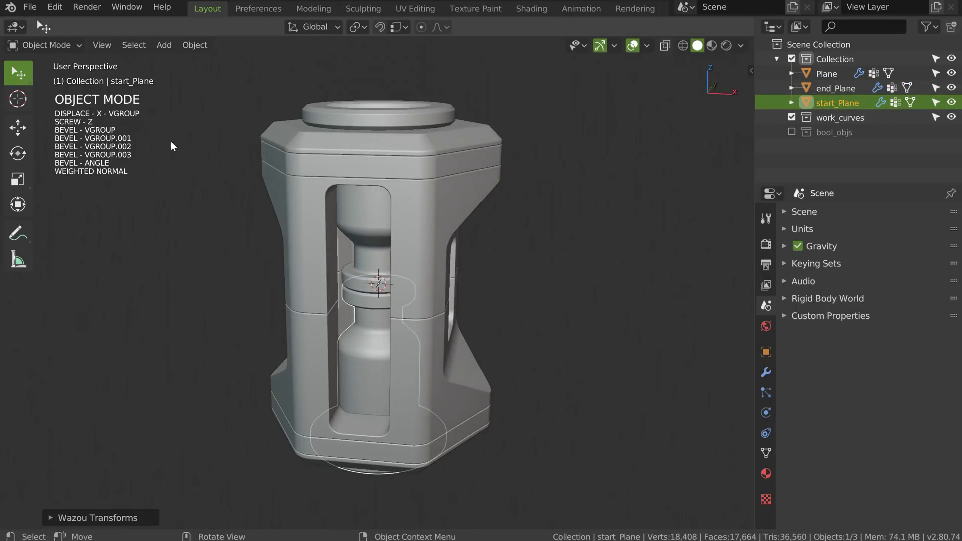
key("q")
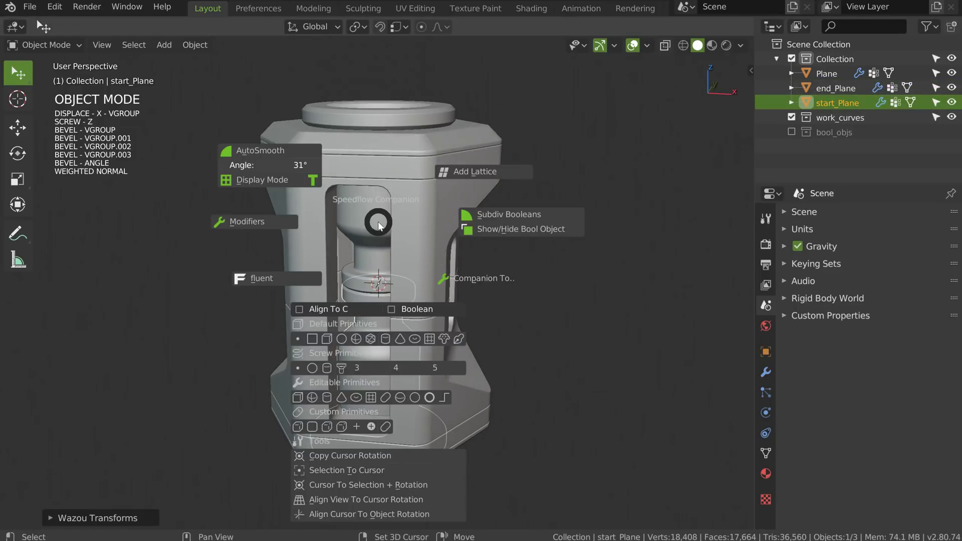
left_click(312, 180)
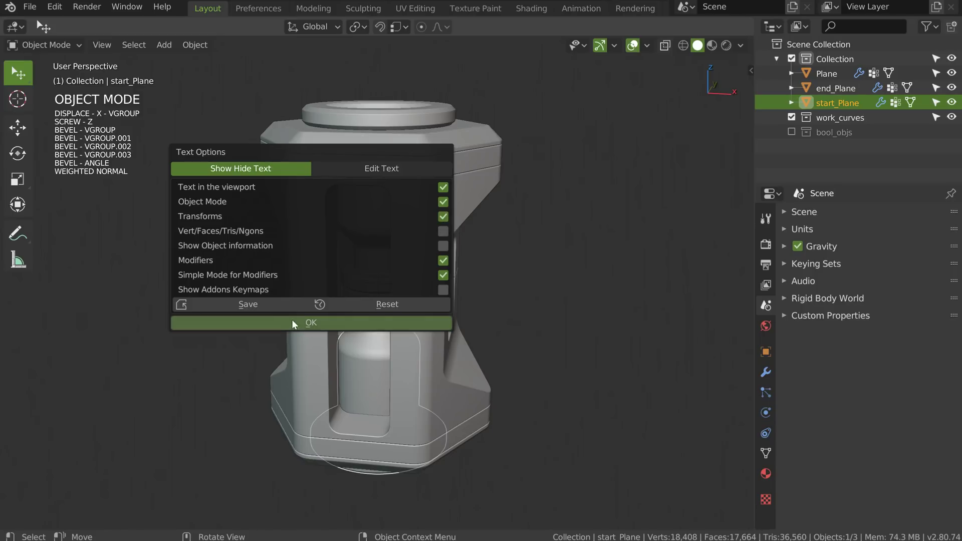
left_click(253, 305)
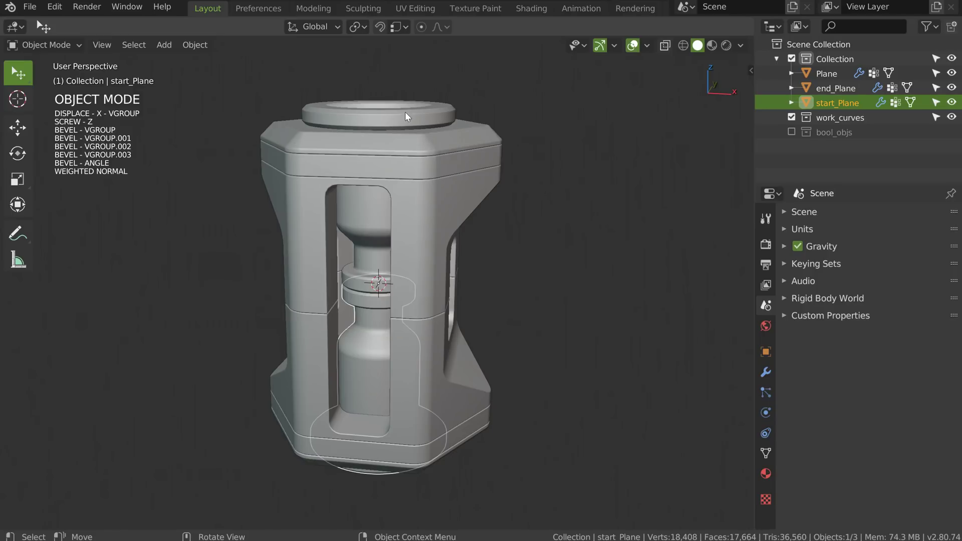
Step: Select the lower revolved part, start_Plane, and show its transform properties
left_click(415, 115)
left_click(358, 296)
left_click(750, 71)
left_click(746, 70)
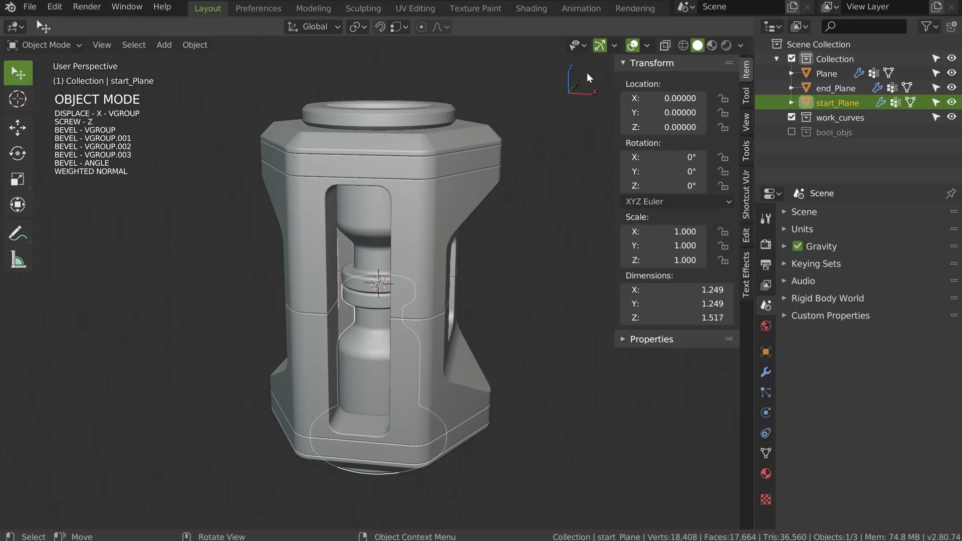
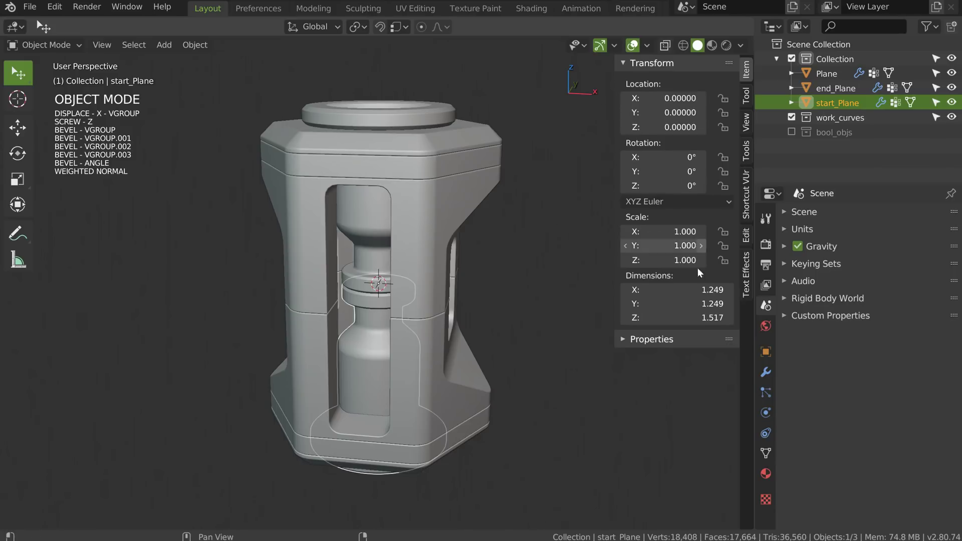
Step: Select the hexagonal body, Plane, and hide the transform properties
left_click(374, 233)
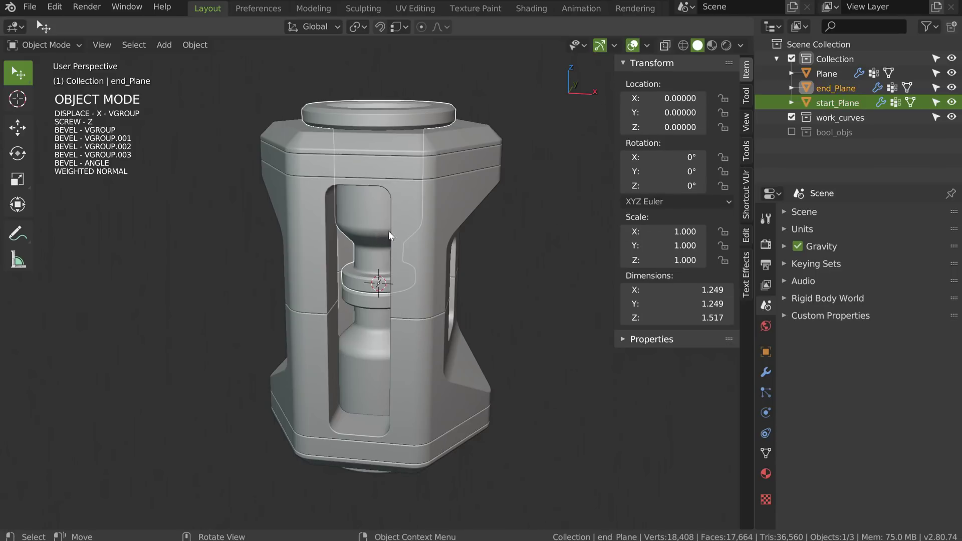
left_click(425, 225)
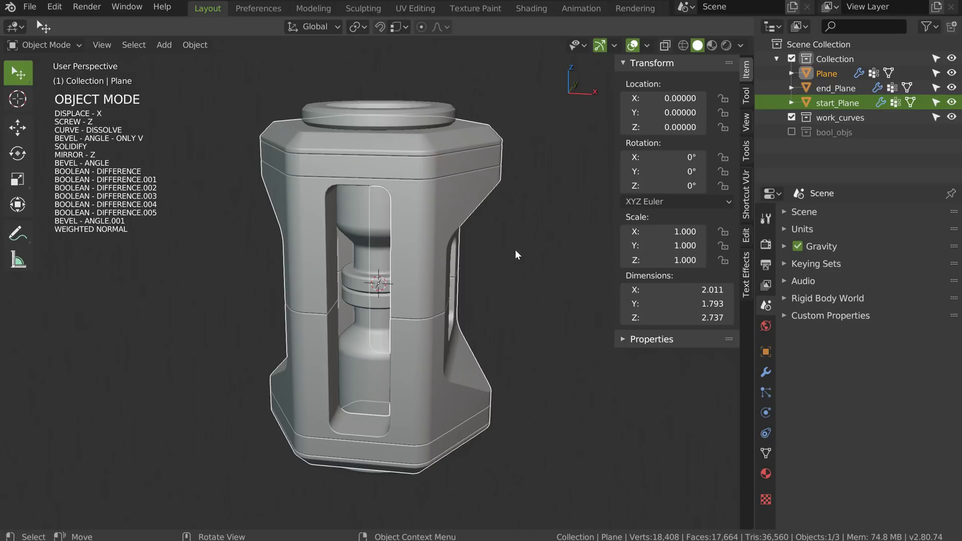
key("n")
middle_click_drag(468, 223, 387, 235)
scroll(473, 215, "down", 4)
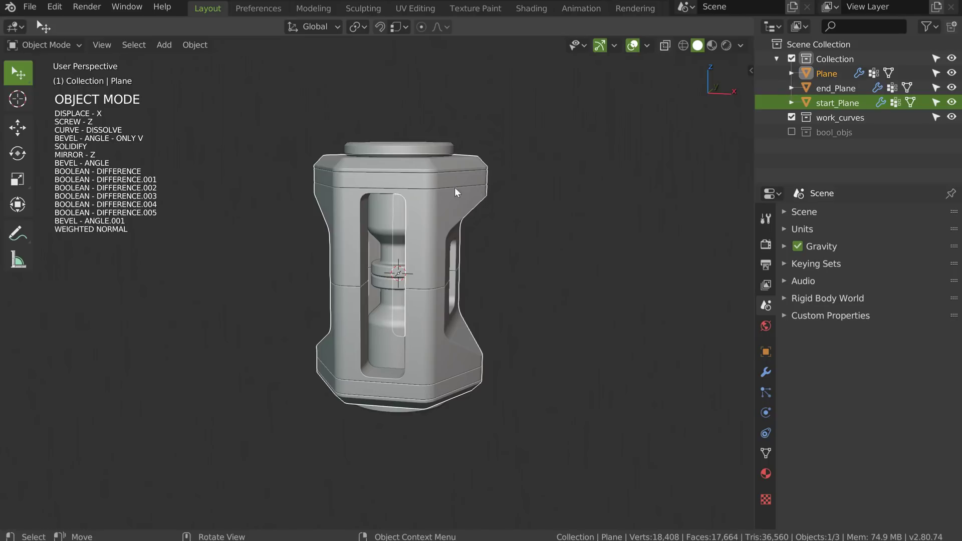
middle_click_drag(416, 200, 420, 199)
scroll(423, 175, "up", 3)
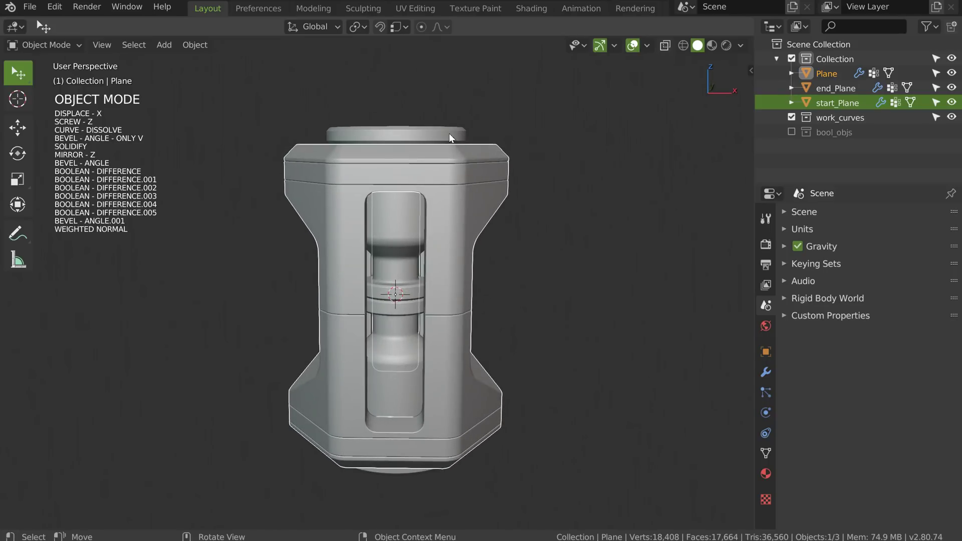
middle_click_drag(466, 199, 469, 191)
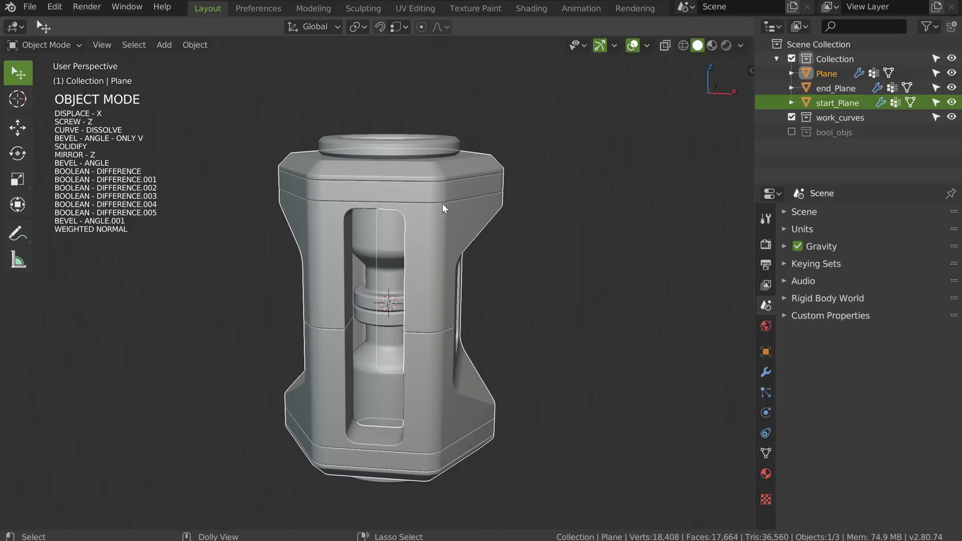
Step: Add a Speedflow array to the hexagonal body with a count of 1 and an X relative offset of 0
key("space")
left_click(443, 117)
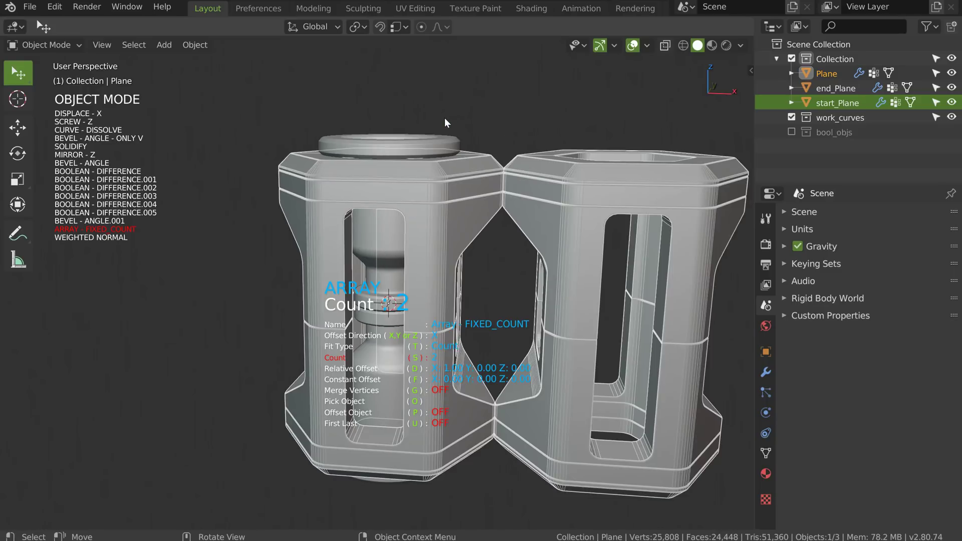
key("space")
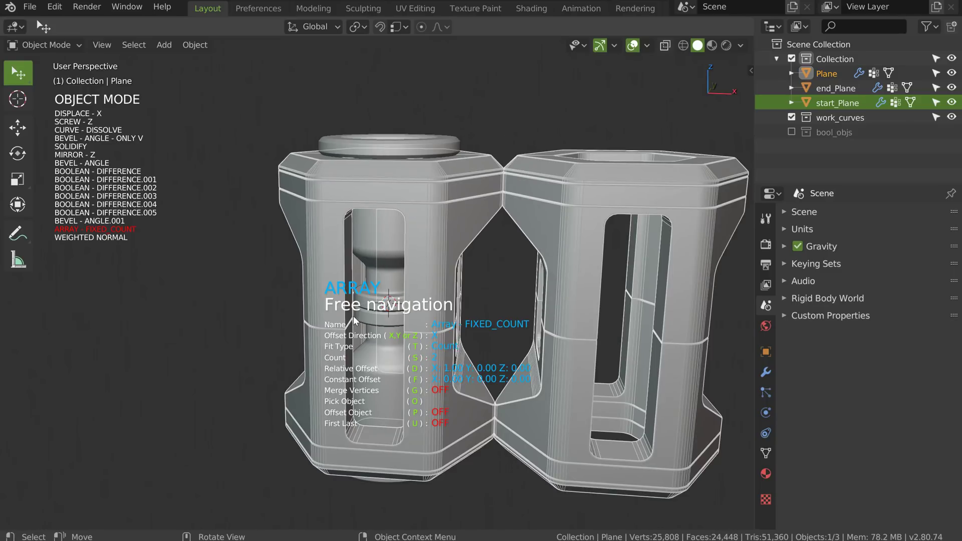
key("s")
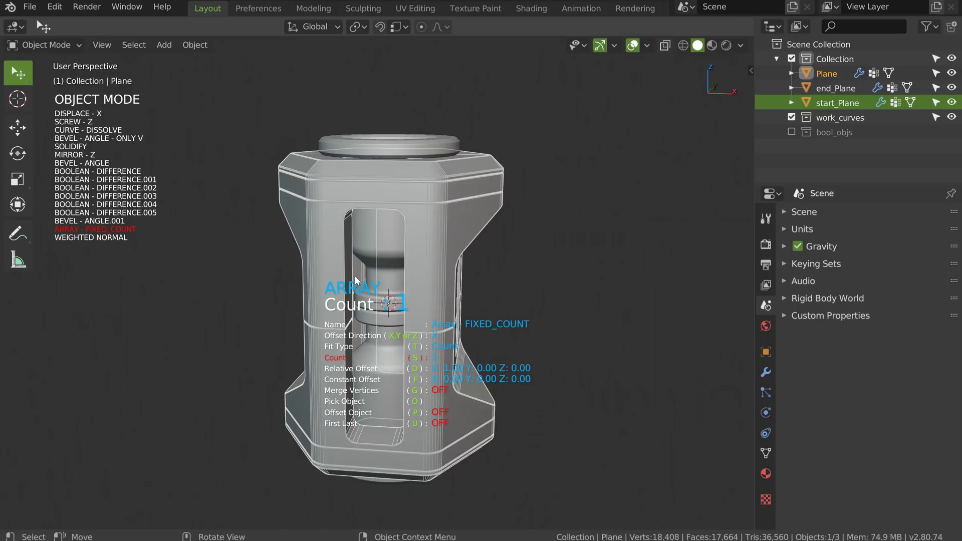
key("n")
middle_click_drag(510, 349, 449, 370, "shift")
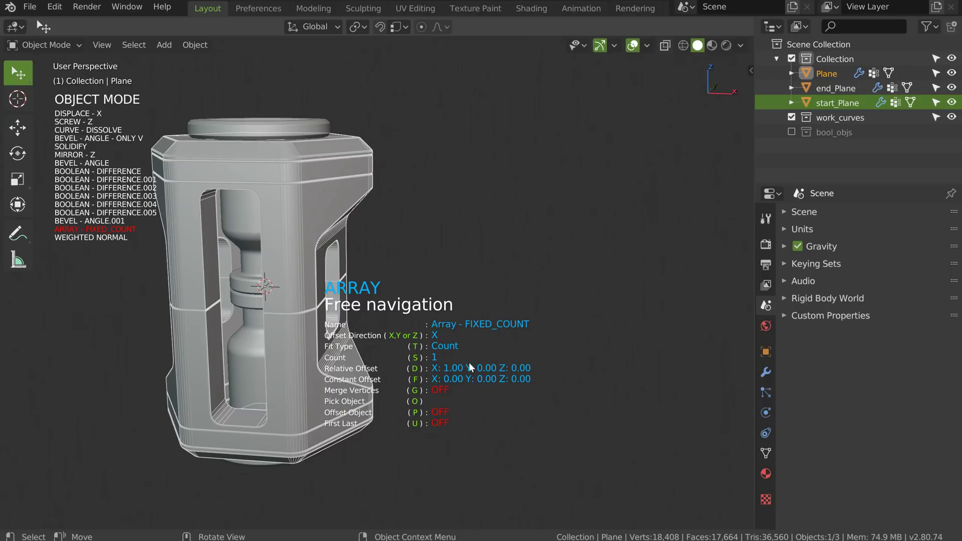
type("d")
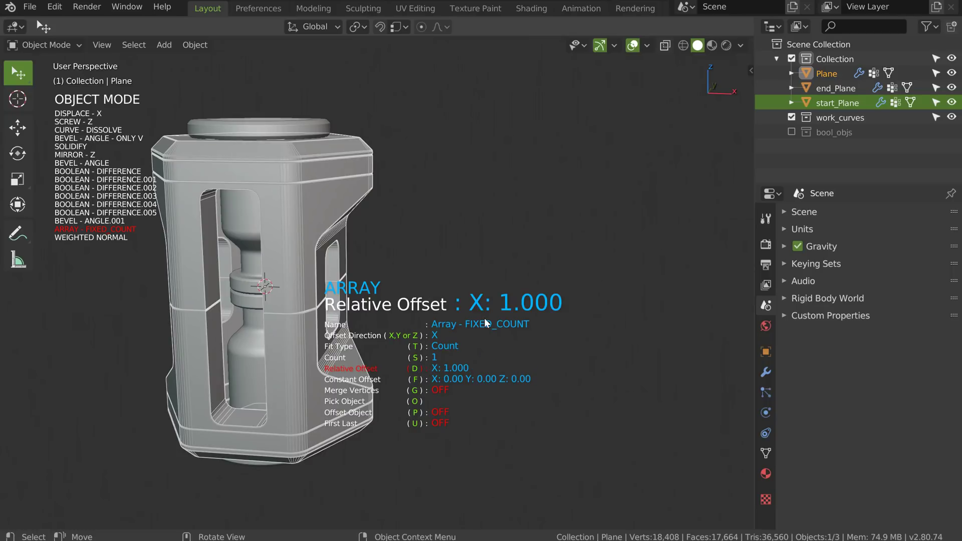
type("0")
key("Return")
Step: Assign start_Plane as the array's start cap and end_Plane as its end cap
middle_click_drag(485, 323, 570, 233, "shift")
key("o")
middle_click_drag(365, 303, 524, 292)
left_click(576, 358)
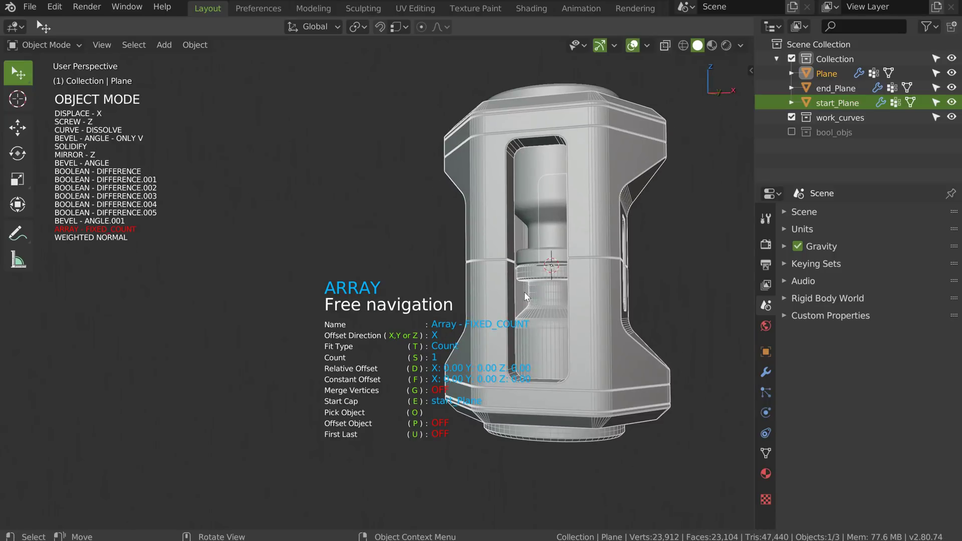
key("o")
middle_click_drag(560, 220, 537, 259)
left_click(552, 128)
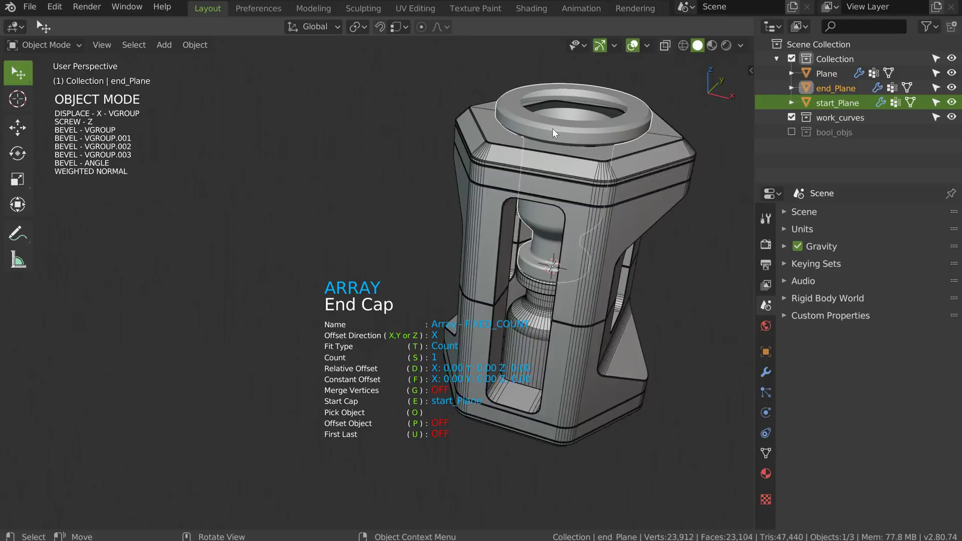
left_click(538, 126)
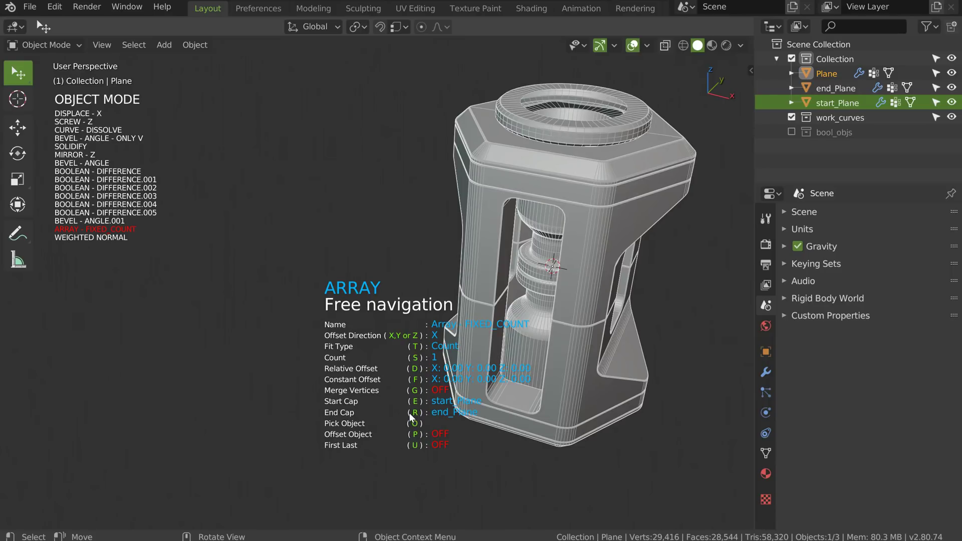
Step: Remove the array's start cap and pick the lower revolved part, start_Plane, as start cap again
key("e")
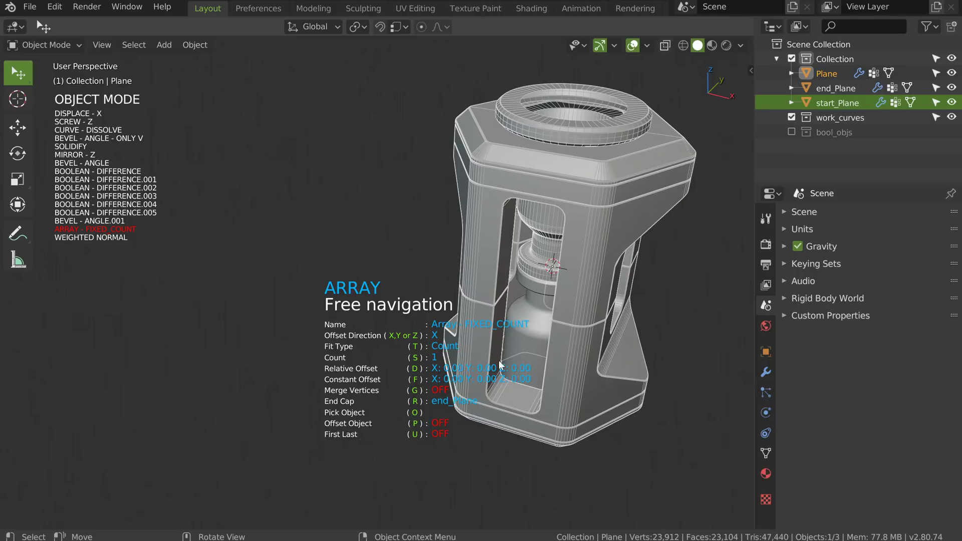
middle_click_drag(498, 360, 552, 316)
middle_click_drag(486, 388, 518, 347)
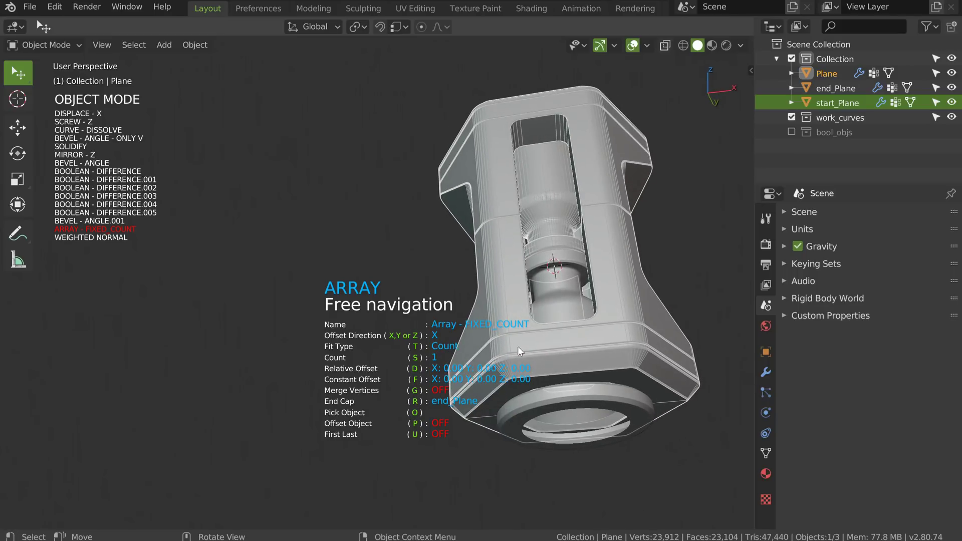
key("e")
left_click(577, 397)
middle_click_drag(578, 398, 498, 271)
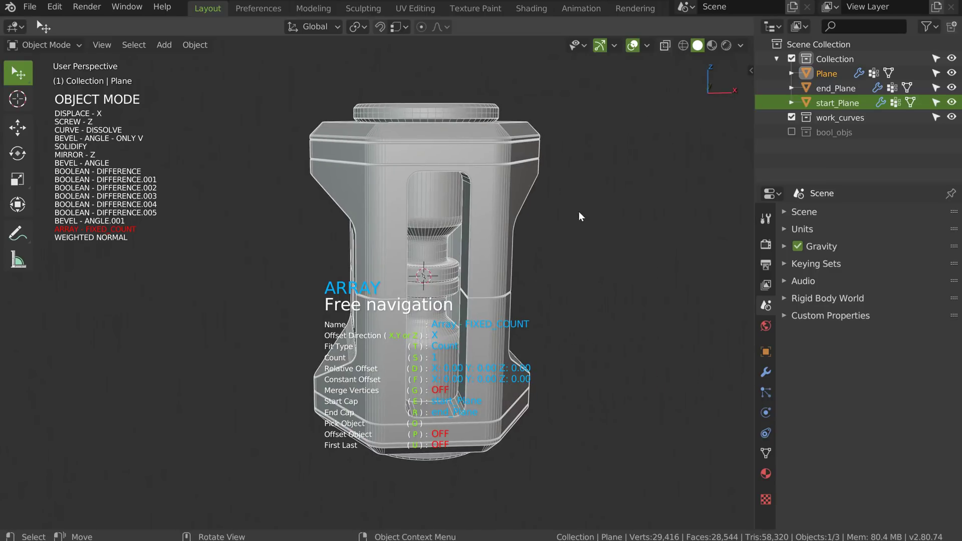
Step: Confirm the capped array on the body and hide the source objects end_Plane and start_Plane
middle_click_drag(557, 276, 486, 181)
key("shift+alt+z")
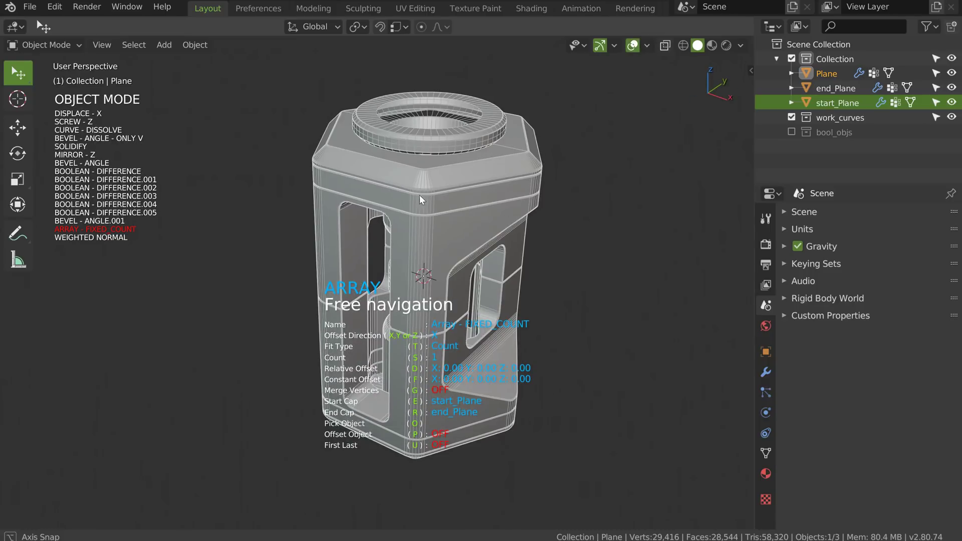
middle_click_drag(420, 195, 458, 137)
middle_click_drag(476, 286, 186, 274, "shift")
middle_click_drag(347, 257, 555, 309, "shift")
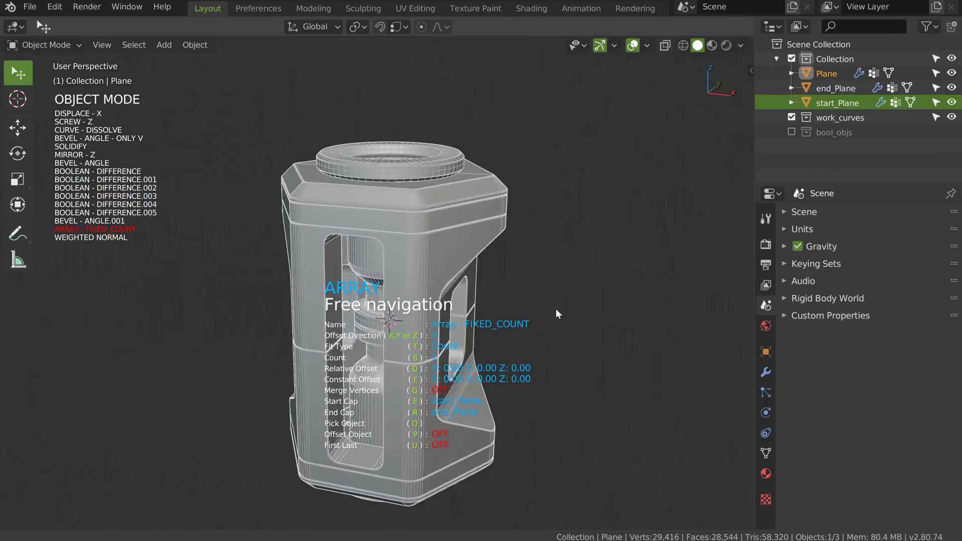
scroll(430, 153, "up", 7)
scroll(518, 184, "down", 8)
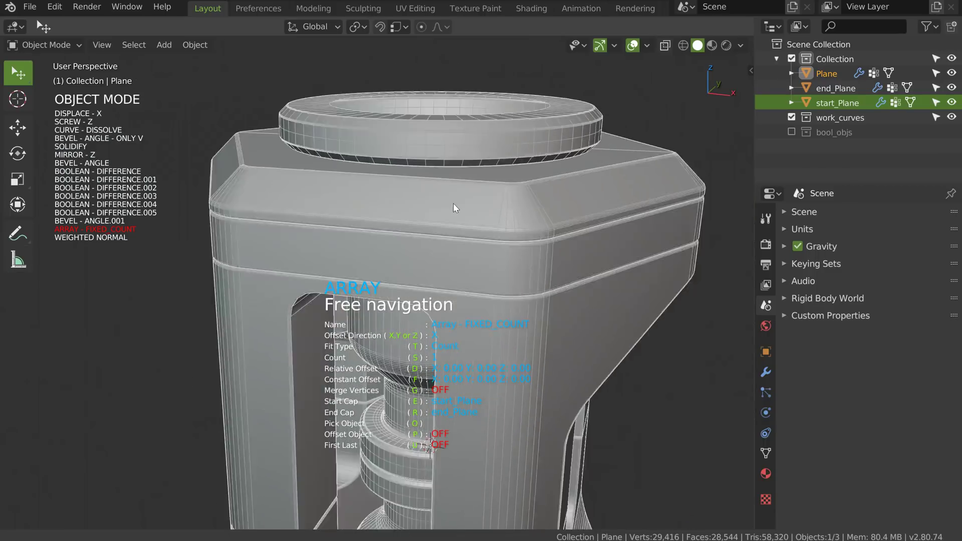
left_click(517, 176)
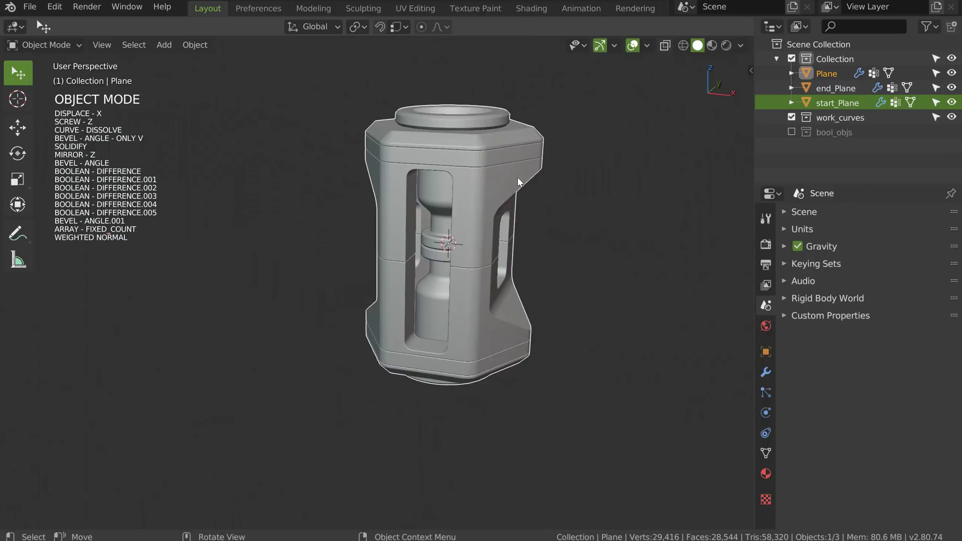
mouse_move(477, 195)
middle_mouse_down()
mouse_move(507, 198)
mouse_move(422, 201)
mouse_move(422, 212)
mouse_move(463, 203)
middle_mouse_up()
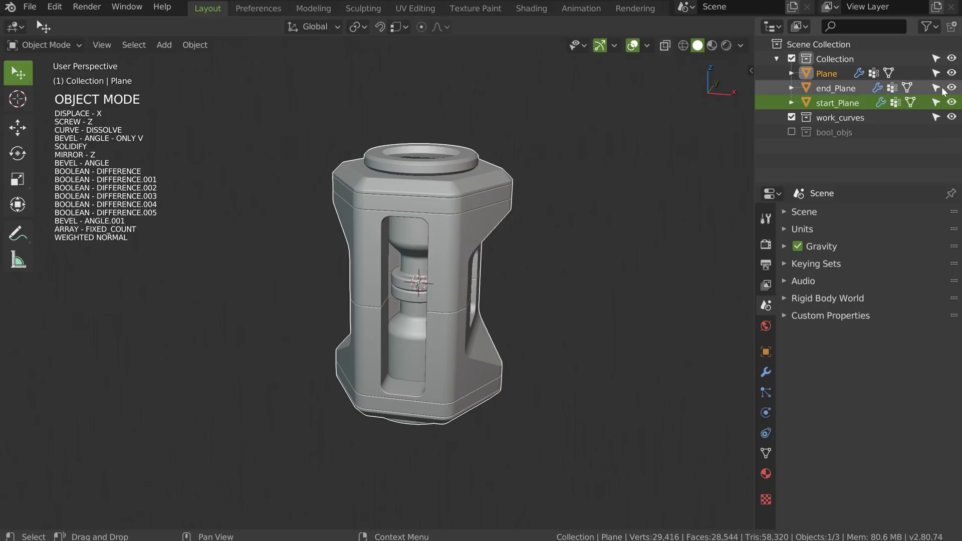
left_click_drag(951, 88, 953, 102)
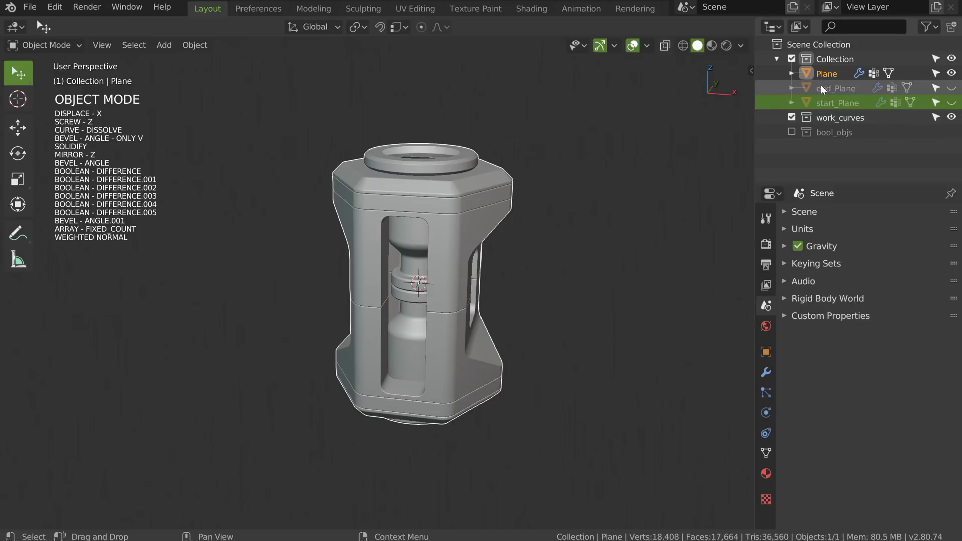
Step: Turn on the wireframe overlay and switch off all viewport overlays
left_click(646, 45)
left_click(557, 288)
middle_click_drag(476, 275, 313, 171)
scroll(431, 223, "down", 4)
left_click(664, 45)
left_click(632, 45)
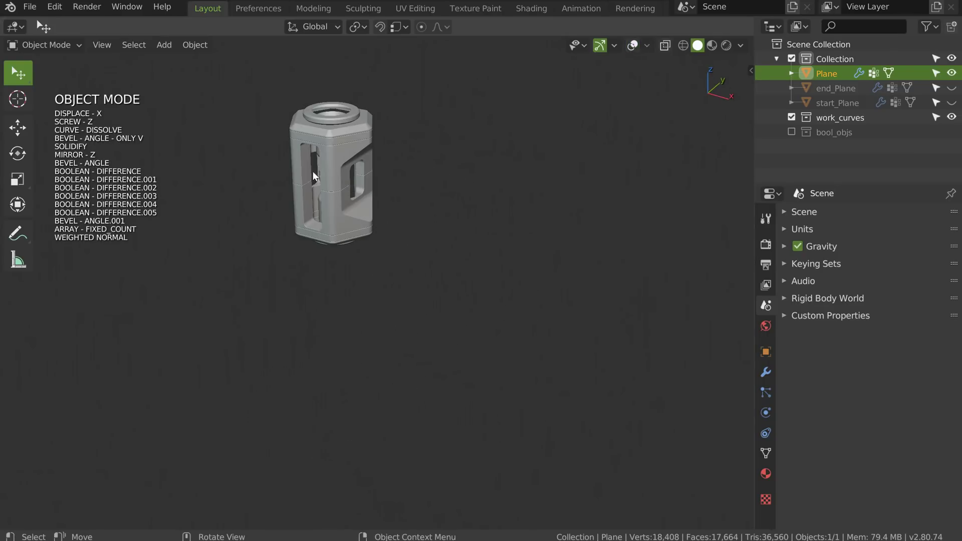
Step: Draw a diagonal curve across the view to array a copy of the body along it, and return to Object Mode
key("shift+space")
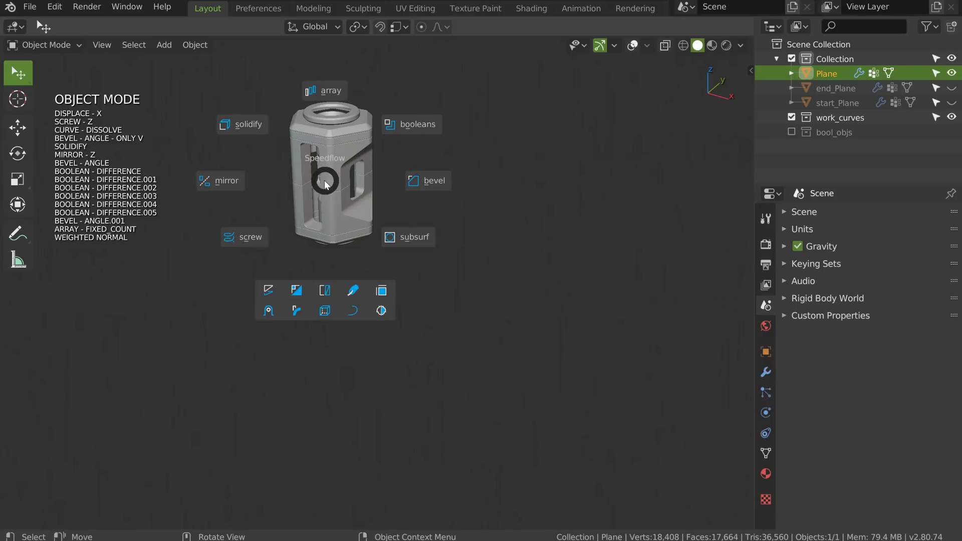
left_click(354, 292)
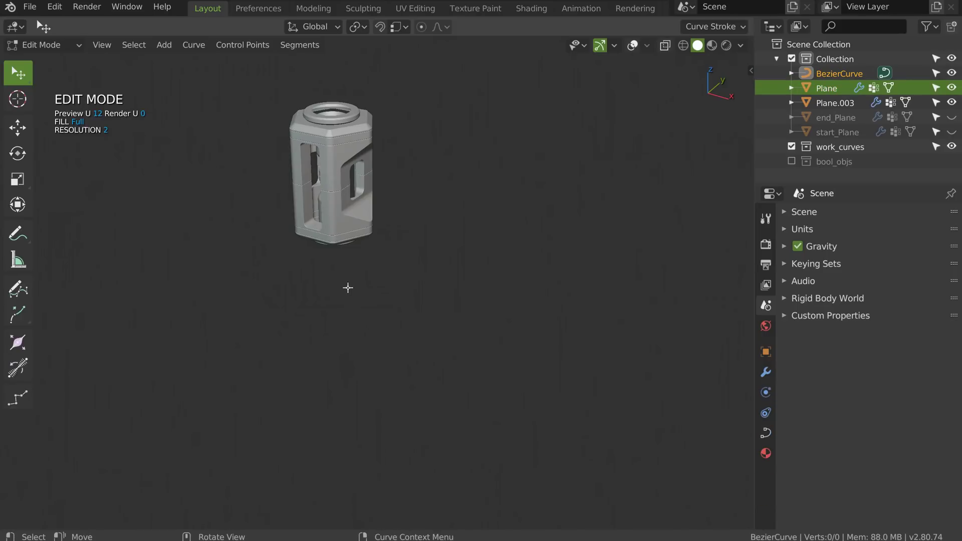
left_click_drag(75, 425, 629, 176)
middle_click_drag(503, 299, 533, 242)
mouse_move(534, 242)
middle_mouse_down("ctrl")
mouse_move(535, 198)
mouse_move(525, 201)
mouse_move(501, 166)
mouse_move(383, 262)
mouse_move(429, 207)
mouse_move(526, 258)
mouse_move(609, 228)
mouse_move(433, 243)
mouse_move(458, 211)
mouse_move(572, 131)
middle_mouse_up("ctrl")
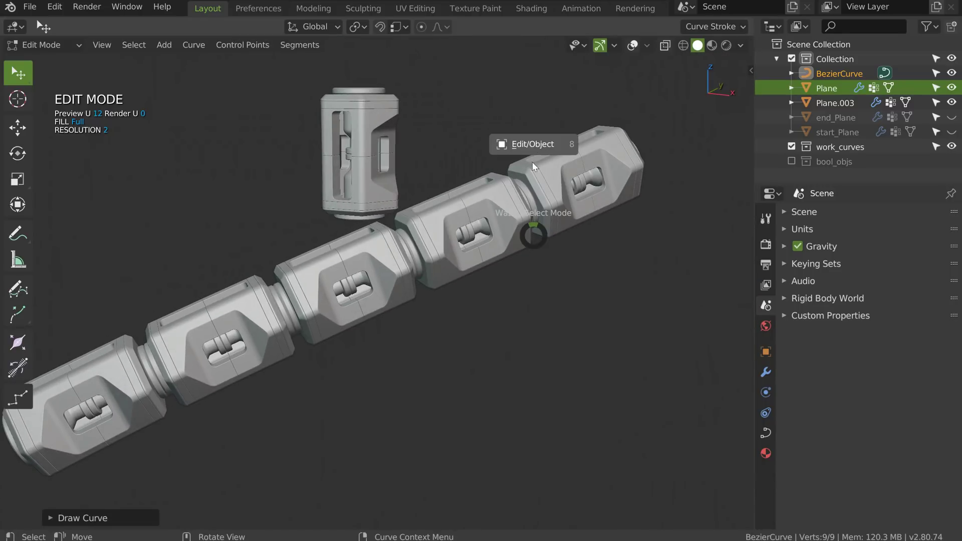
key("Tab")
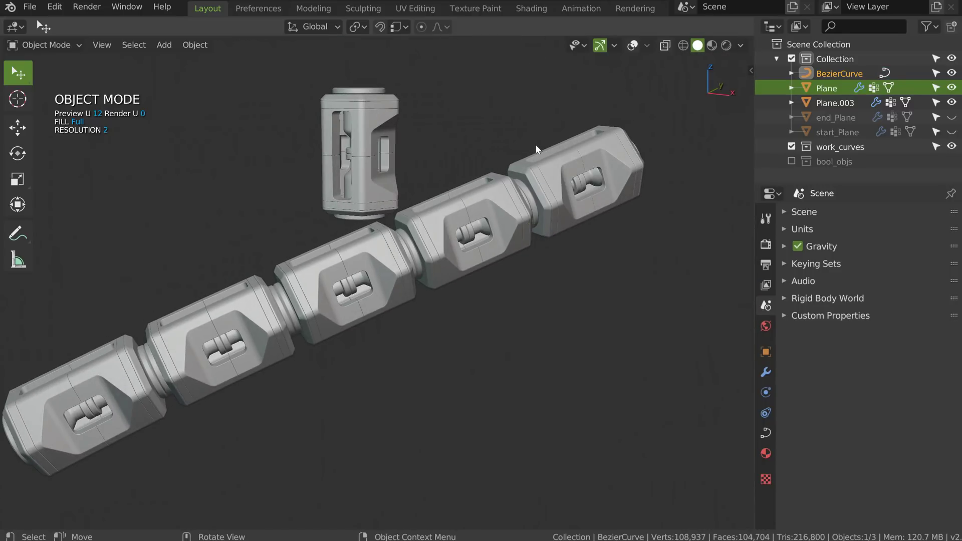
Step: Switch the viewport overlays back on and delete the drawn curve together with its arrayed copy of the body
left_click(633, 45)
left_click(632, 174, "shift")
key("Delete")
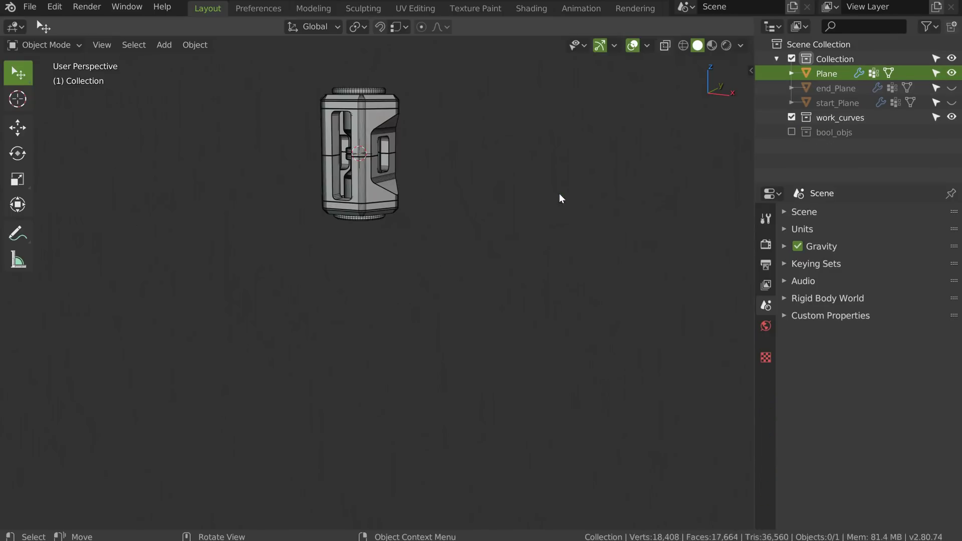
Step: Turn off the wireframe overlay and frame the original hexagonal body
middle_click_drag(403, 139, 453, 215, "shift")
middle_click_drag(453, 216, 432, 242)
scroll(432, 241, "up", 6)
middle_click_drag(453, 190, 412, 275, "shift")
mouse_move(412, 276)
middle_mouse_down()
mouse_move(420, 241)
mouse_move(379, 200)
mouse_move(401, 178)
middle_mouse_up()
left_click(646, 45)
left_click(556, 287)
scroll(401, 179, "down", 2)
middle_click_drag(401, 178, 408, 146, "shift")
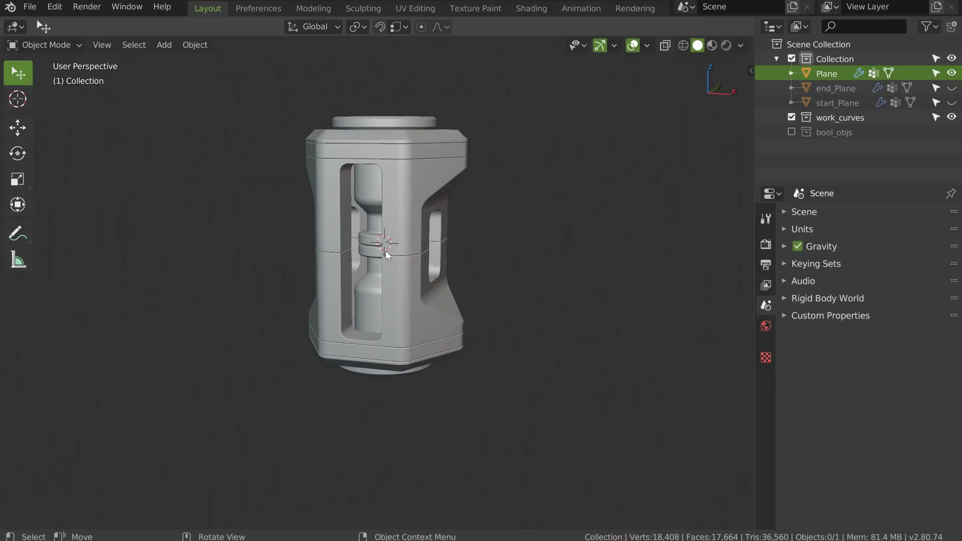
middle_click_drag(433, 196, 365, 161)
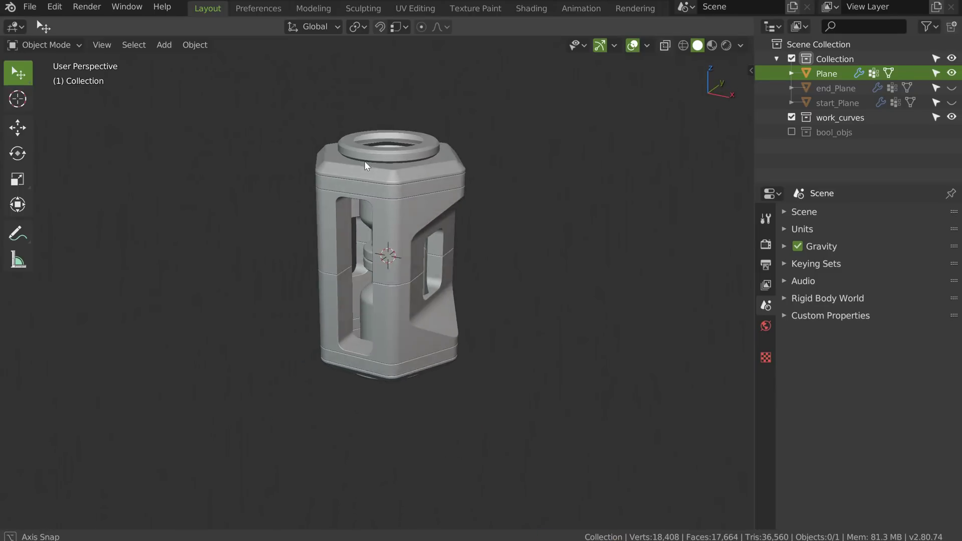
scroll(380, 175, "up", 2)
middle_click_drag(395, 191, 388, 175, "shift")
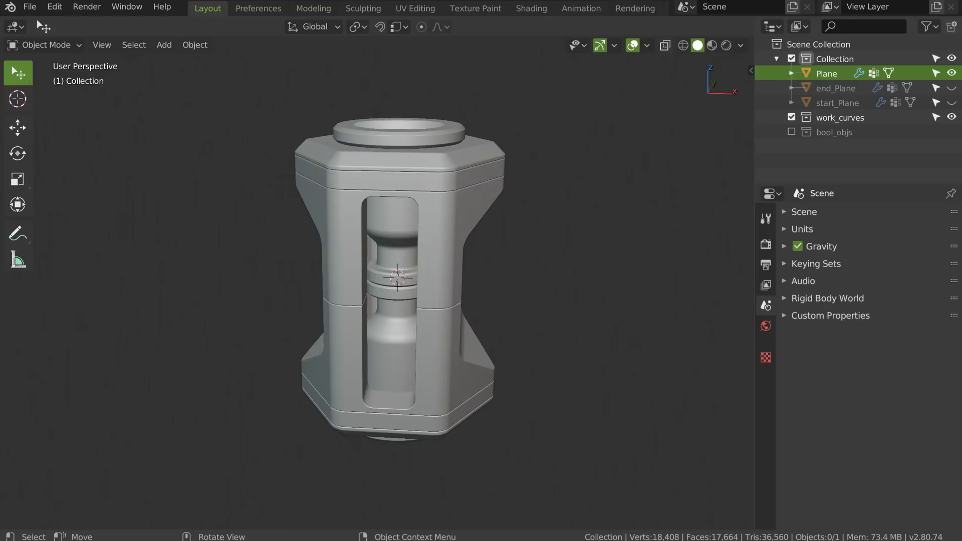
middle_click_drag(415, 265, 468, 210)
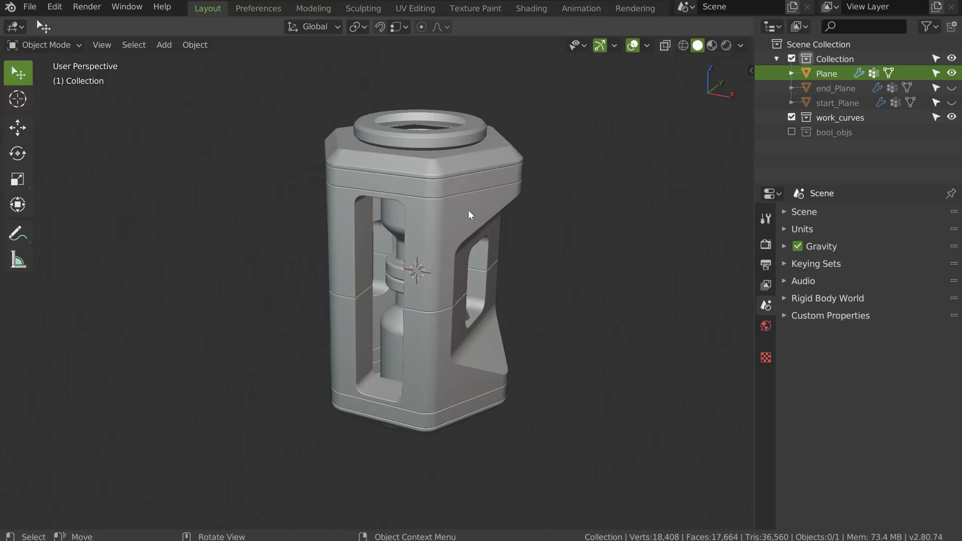
middle_click_drag(428, 166, 403, 79)
middle_click_drag(410, 140, 370, 251)
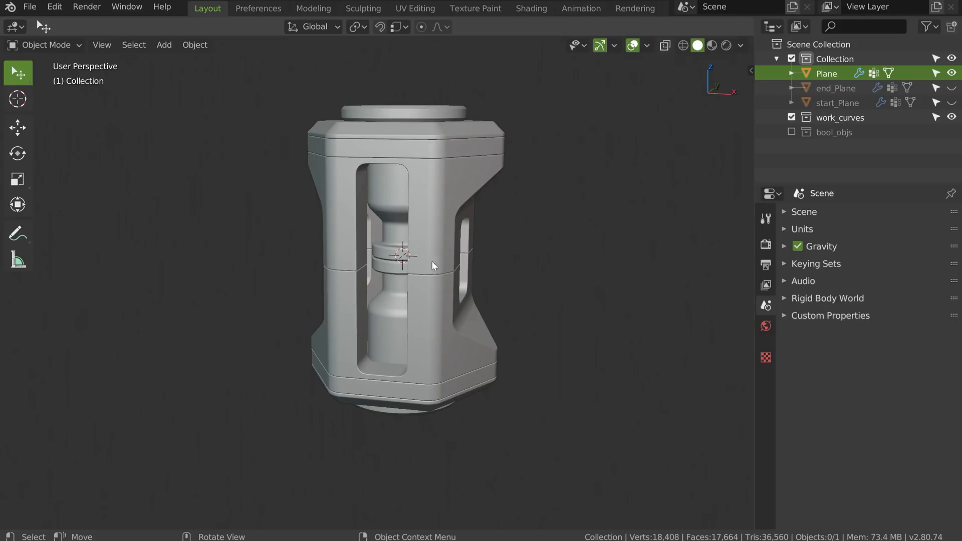
Step: Unhide the end_Plane object and select it
middle_click_drag(294, 304, 374, 200)
scroll(400, 188, "up", 3)
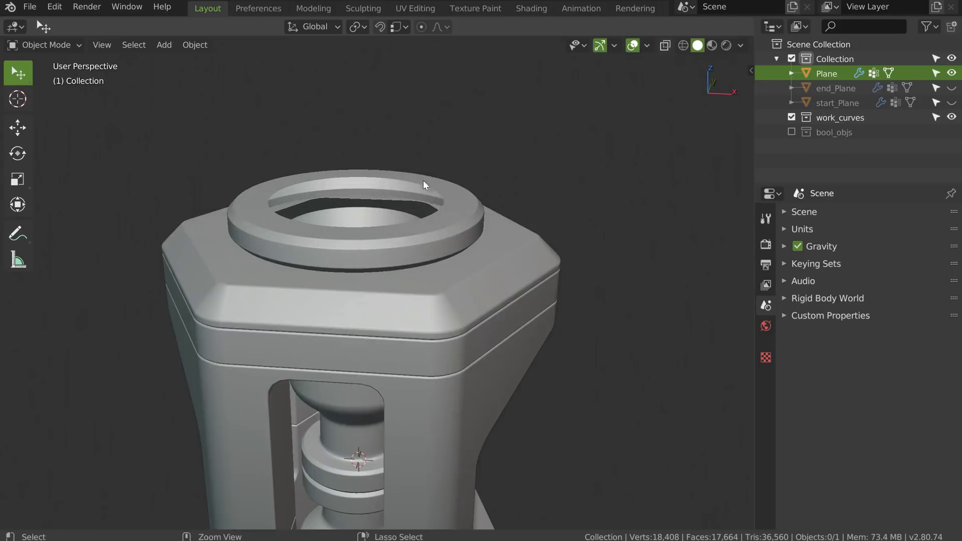
left_click(951, 88)
left_click(839, 89)
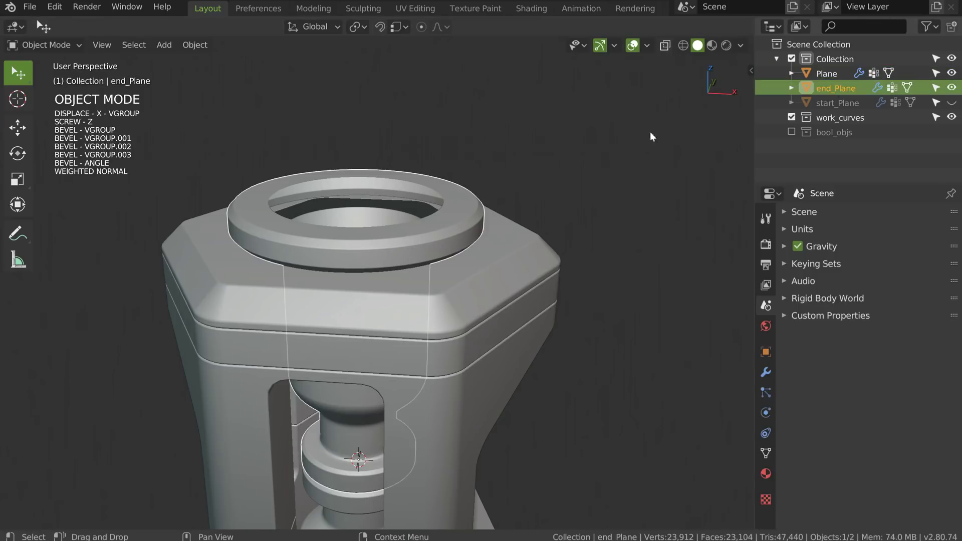
Step: Move the inner rim vertex of end_Plane's profile outward along X by about 0.09 to widen the upper ring's opening
middle_click_drag(504, 173, 500, 196)
key("Tab")
left_click(441, 200)
middle_click_drag(445, 234, 446, 194, "ctrl")
left_click(446, 194)
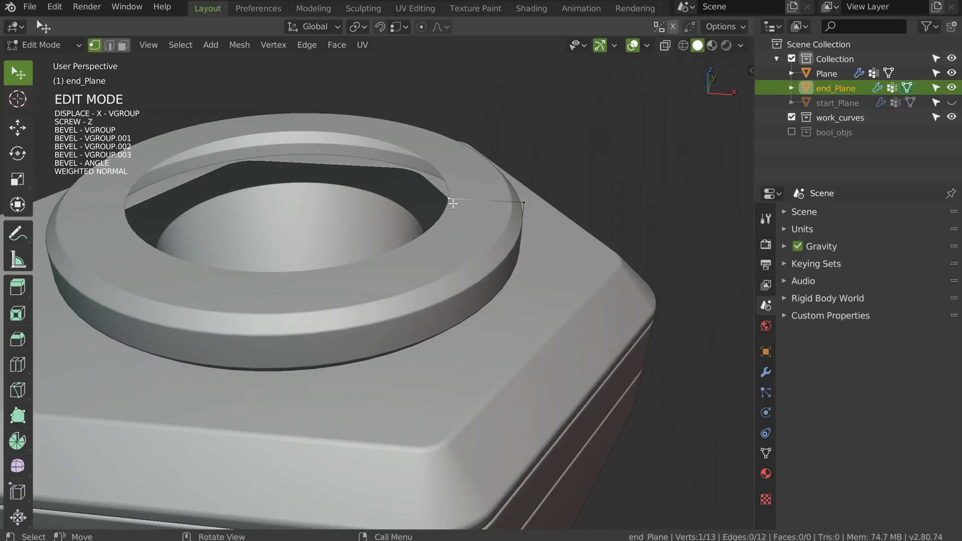
key("g")
key("x")
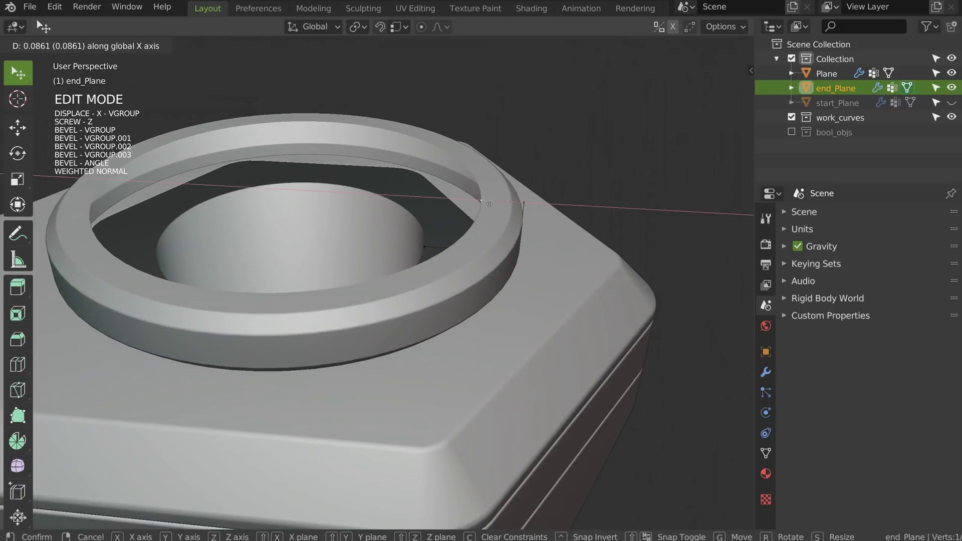
left_click(494, 216)
key("Tab")
Step: Hide end_Plane, then unhide and select start_Plane at the underside of the model
middle_click_drag(506, 131, 455, 184, "ctrl")
middle_click_drag(465, 233, 462, 196, "ctrl")
left_click(951, 87)
left_click(951, 102)
left_click(844, 102)
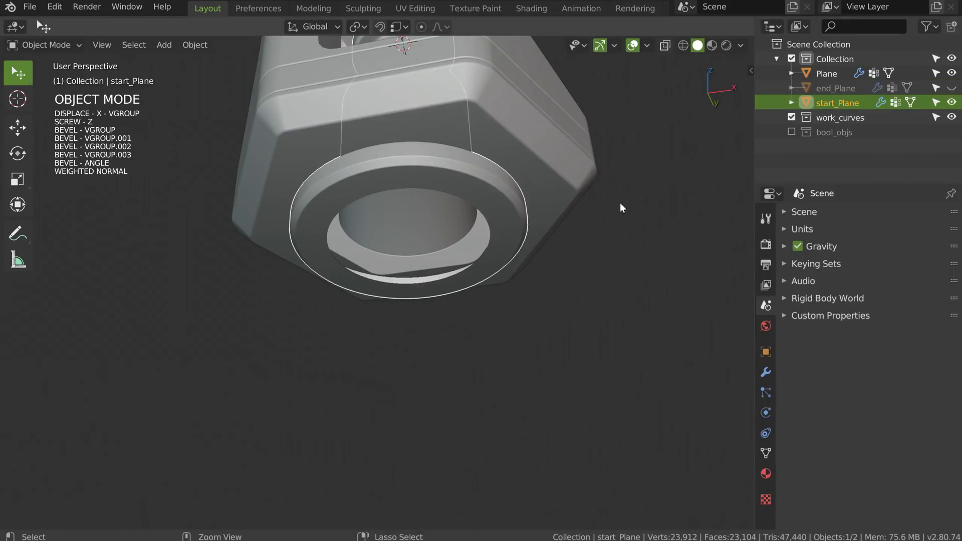
Step: Move start_Plane's inner rim vertex outward along X to widen the lower ring's opening, and hide start_Plane again
key("Tab")
scroll(487, 222, "up", 3)
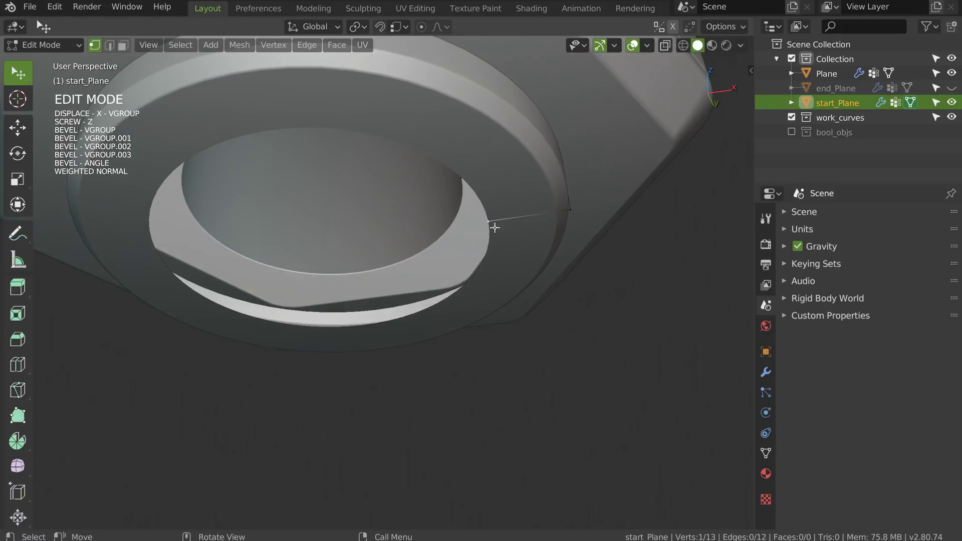
key("g")
key("x")
left_click(535, 221)
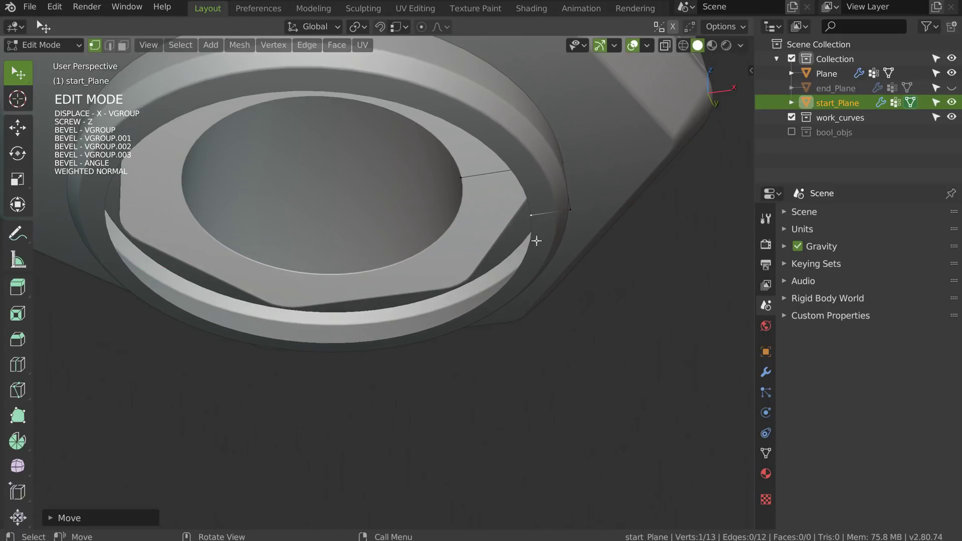
key("Tab")
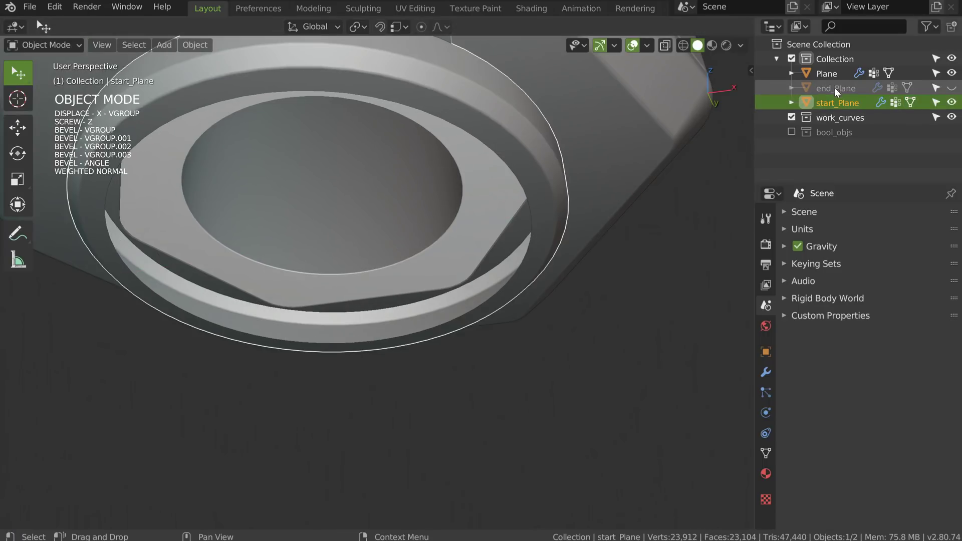
left_click(951, 103)
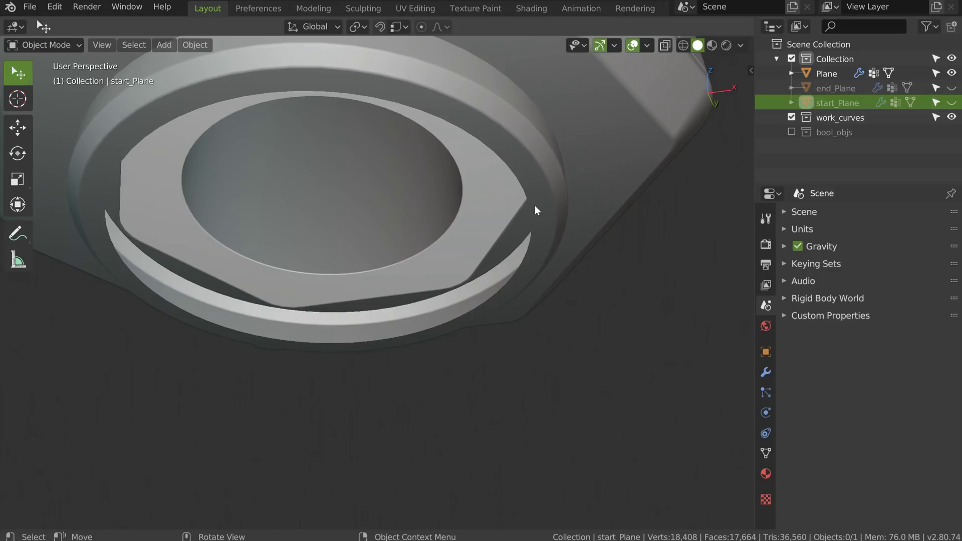
Step: In front view, add a single-vertex mesh at the model's centre and raise it about 1.45 along Z to the upper ring
scroll(548, 210, "down", 7)
middle_click_drag(442, 260, 460, 320)
middle_click_drag(483, 60, 487, 88, "shift")
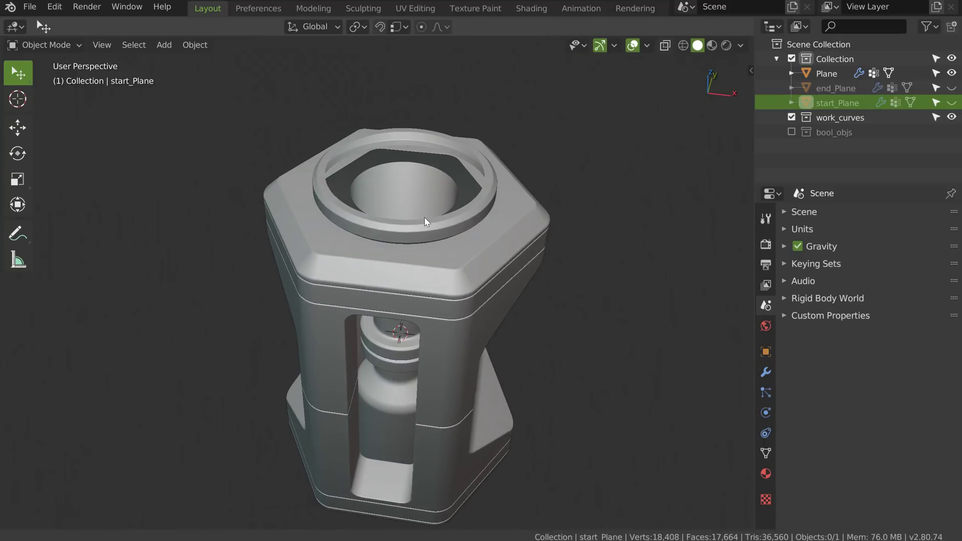
scroll(498, 190, "up", 3)
middle_click_drag(498, 190, 472, 187)
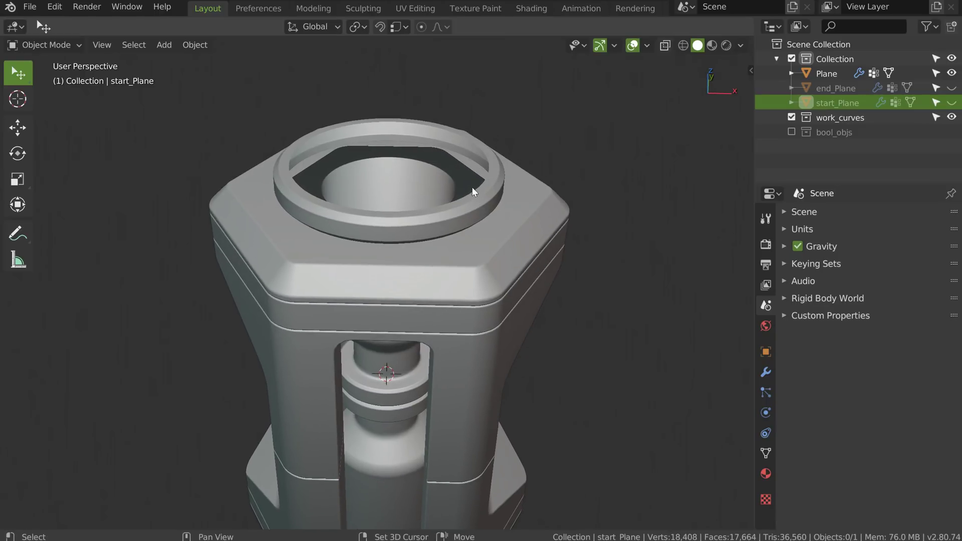
key("KP_1")
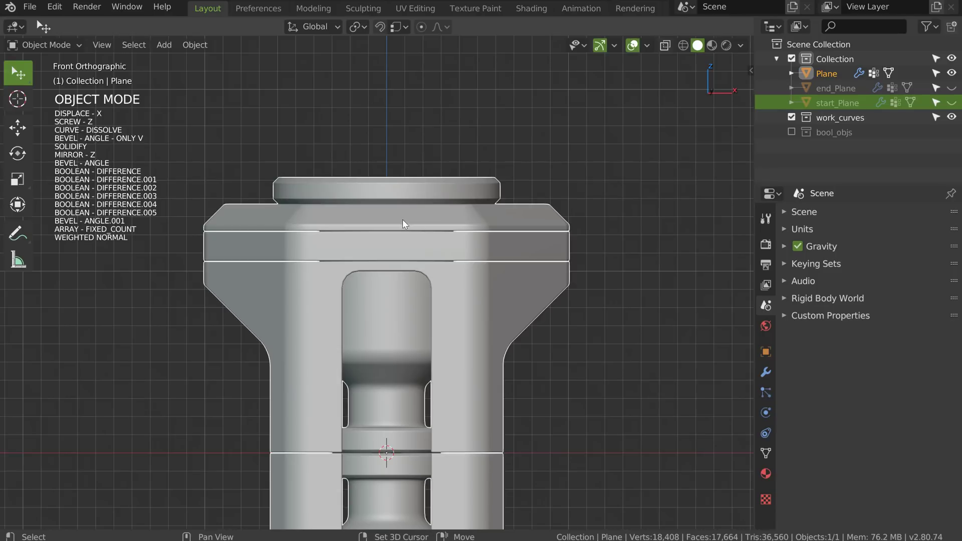
key("shift+space")
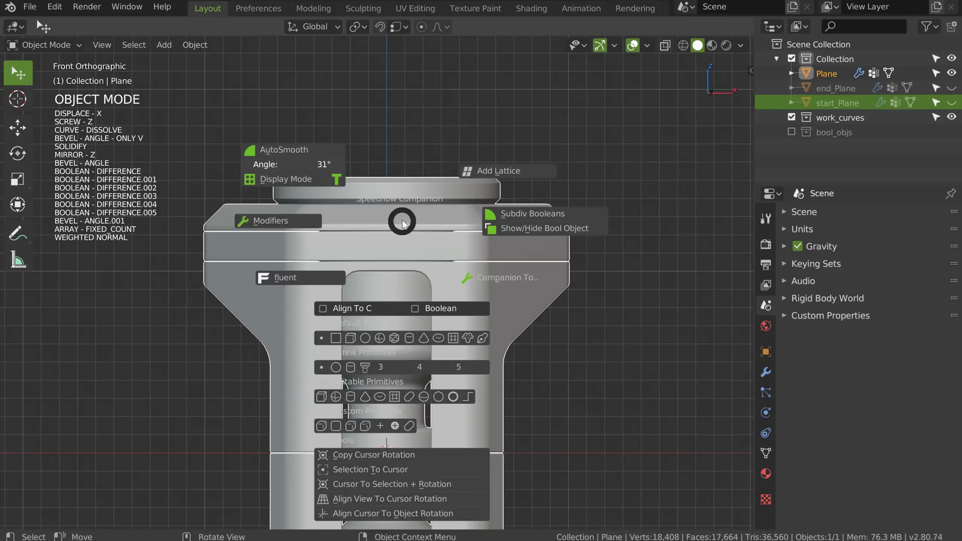
left_click(321, 338)
key("g")
key("z")
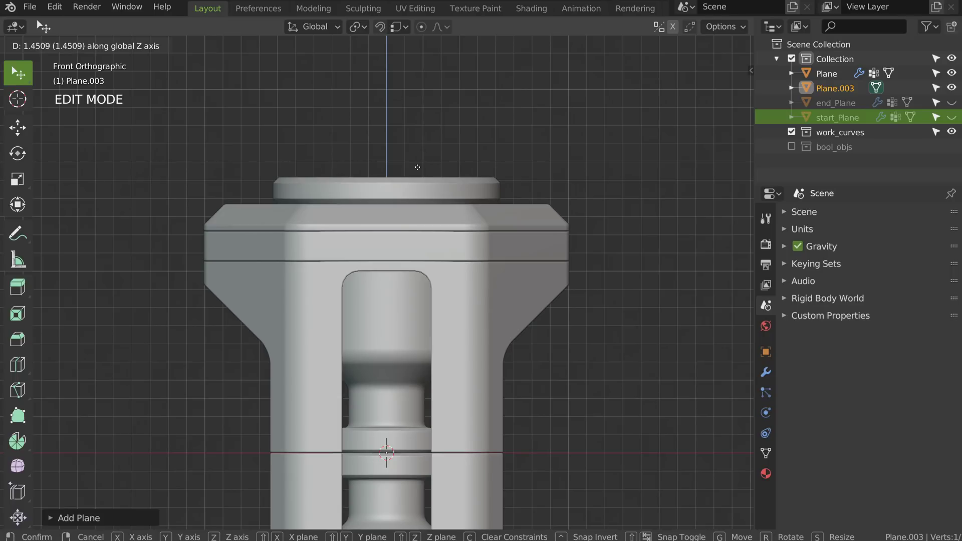
left_click(418, 168)
Step: Move the vertex outward about 0.42 along X and extrude it upward about 0.07 along Z inside the ring
key("Tab")
left_click(392, 193)
middle_click_drag(390, 191, 401, 147, "ctrl")
middle_click_drag(450, 168, 402, 165, "shift")
key("g")
key("x")
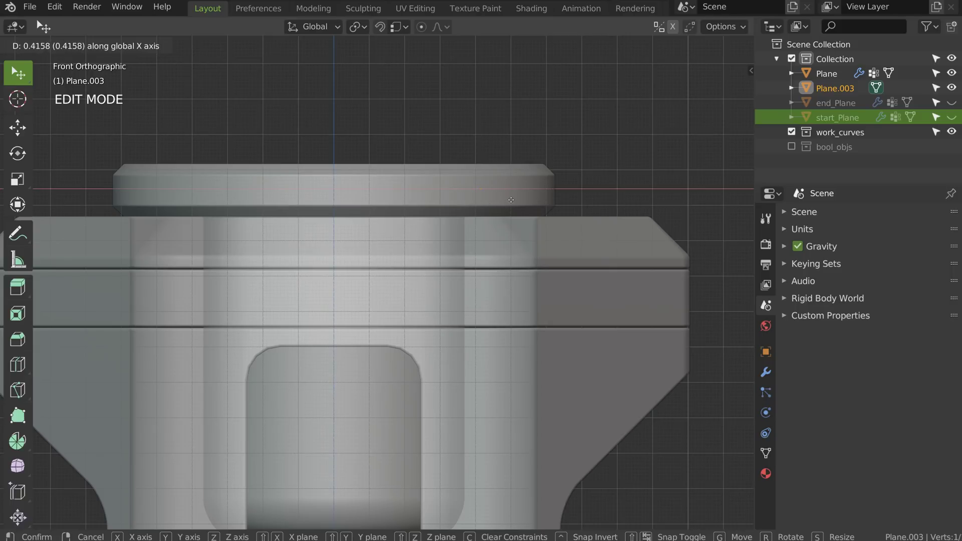
left_click(511, 200)
key("g")
key("z")
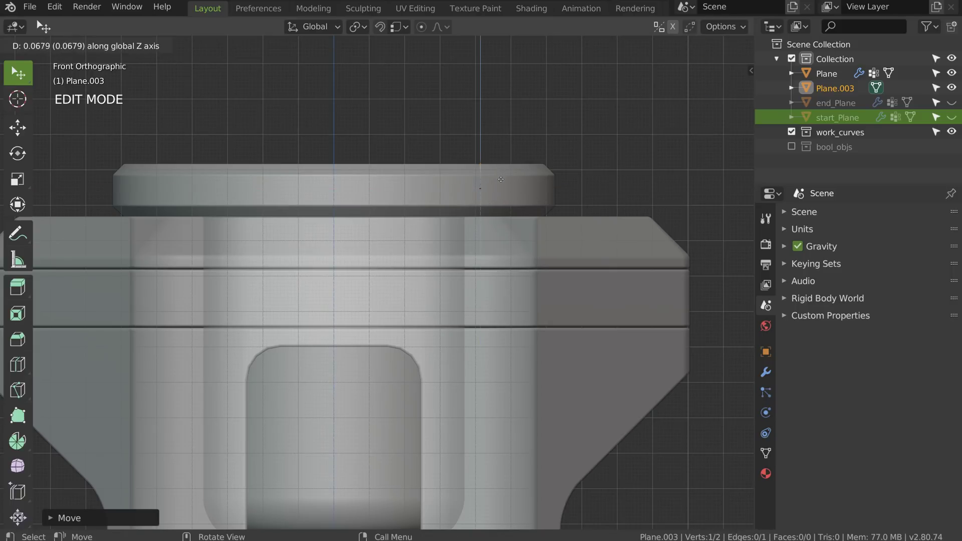
left_click(500, 179)
Step: Extrude the vertex outward along X to the ring's chamfer and align the new horizontal edge with the ring's top face
key("e")
key("x")
left_click(560, 184)
scroll(471, 165, "up", 4)
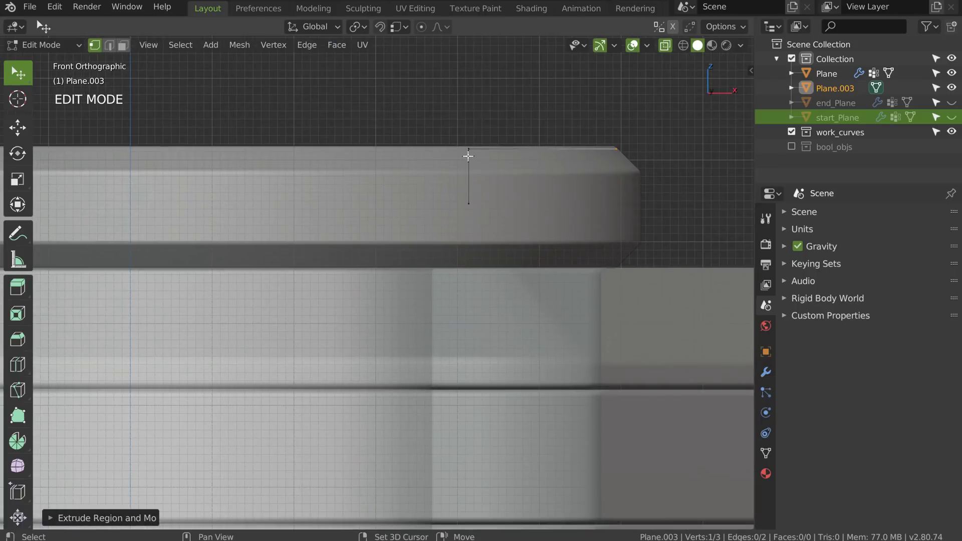
key("g")
key("z")
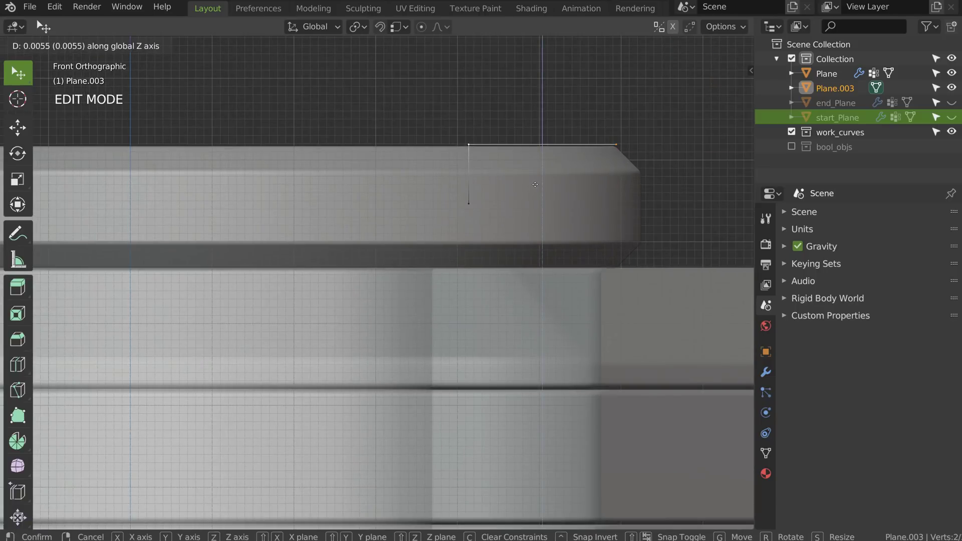
left_click(535, 185)
key("g")
key("z")
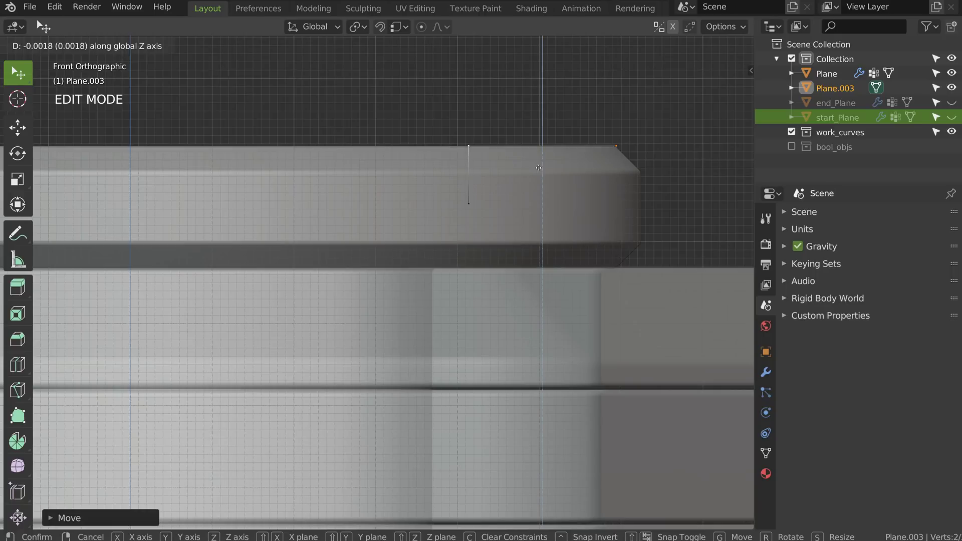
left_click(538, 168)
Step: Move the profile's outer end vertex along X to line up with the ring's outer side
left_click(615, 144)
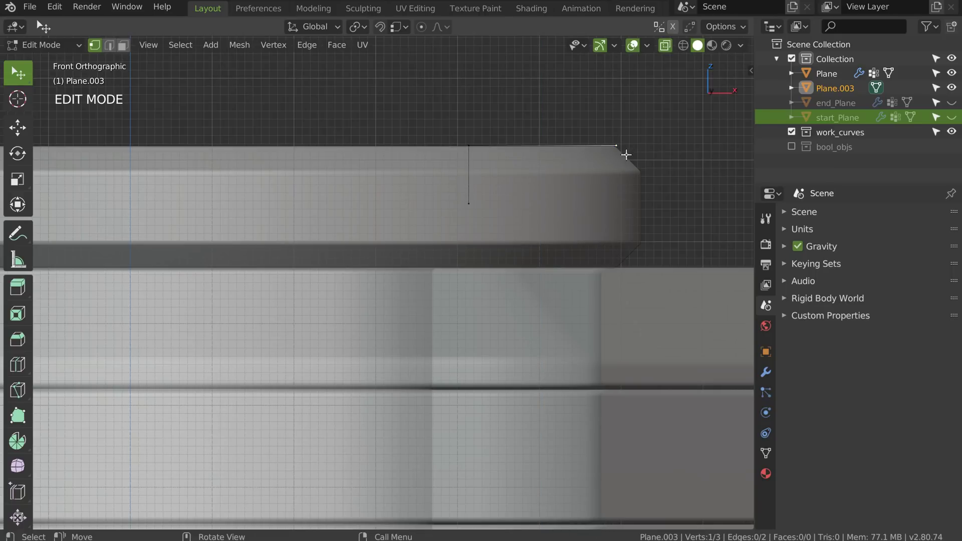
key("g")
key("x")
left_click(646, 173)
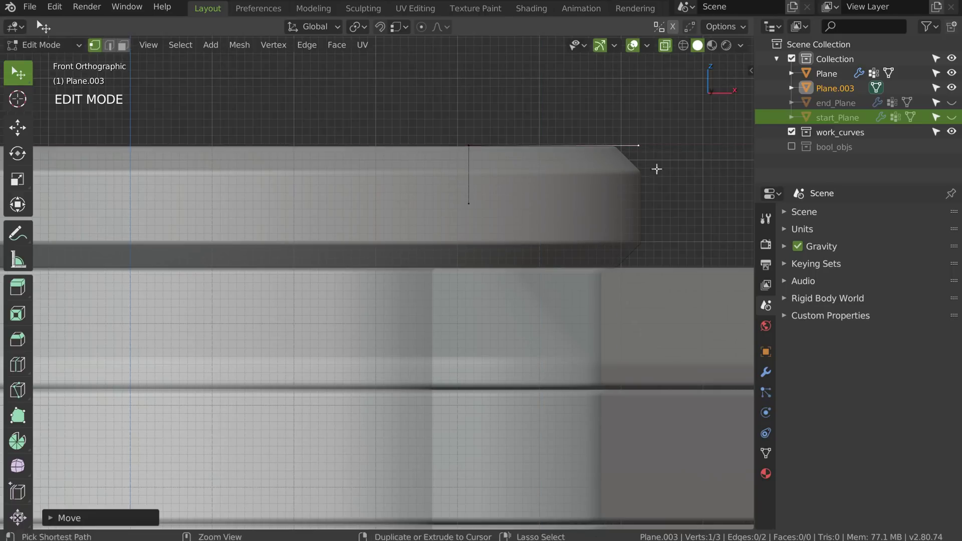
middle_click_drag(657, 168, 524, 206, "ctrl")
middle_click_drag(524, 206, 543, 249, "shift")
Step: Extrude the outer vertex upward about 0.13 along Z, and extrude it inward along X to form the flange's upper edge
key("e")
key("z")
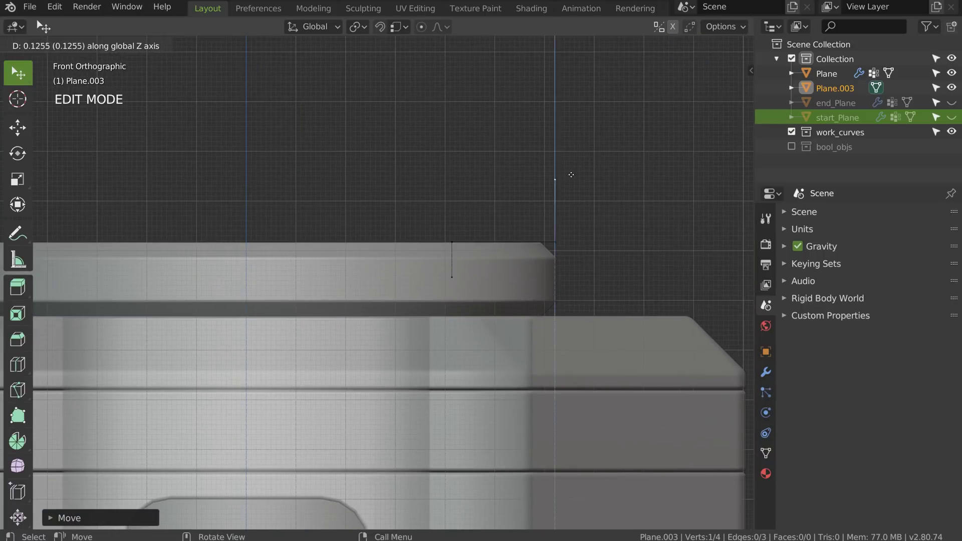
left_click(571, 176)
key("e")
key("x")
left_click(505, 186)
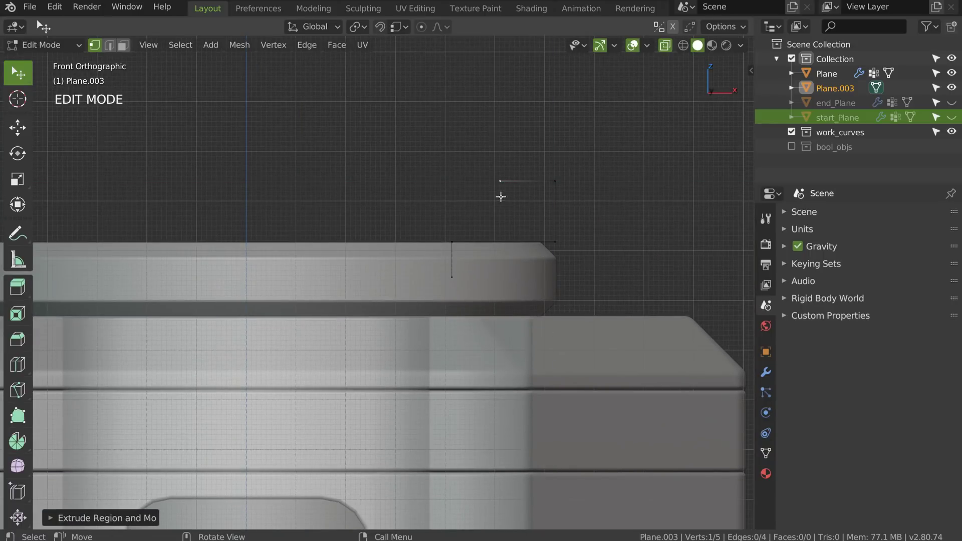
Step: Extrude a slanted edge up and inward, a horizontal edge toward the centre, and a long vertical edge down into the ring
key("e")
left_click(449, 129)
key("e")
key("x")
left_click(361, 146)
key("e")
key("z")
left_click(337, 357)
Step: Extrude the profile's lower end vertex inside the ring farther down along Z and dissolve the leftover middle vertex
left_click(455, 279)
key("e")
key("z")
left_click(420, 330)
left_click(362, 345, "shift")
middle_click_drag(438, 344, 441, 290)
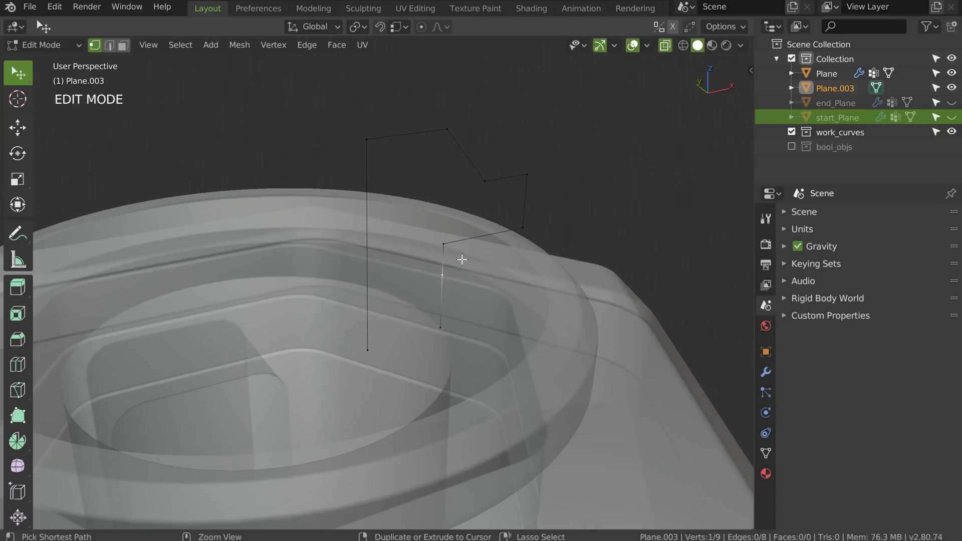
key("ctrl+x")
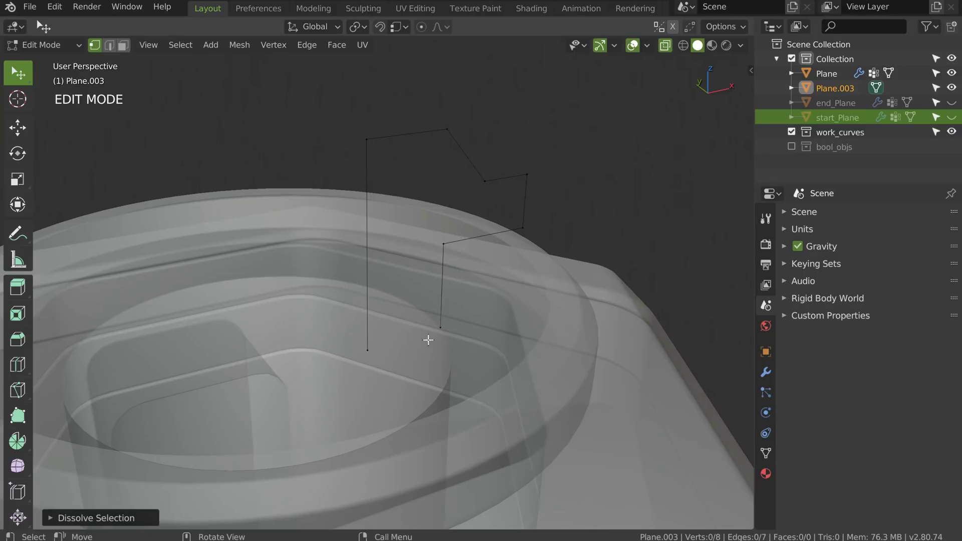
Step: Add a Screw modifier to the profile around the Z axis with 58 steps to revolve it into a cap
scroll(428, 341, "down", 4)
middle_click_drag(434, 275, 457, 243)
key("Tab")
key("alt+q")
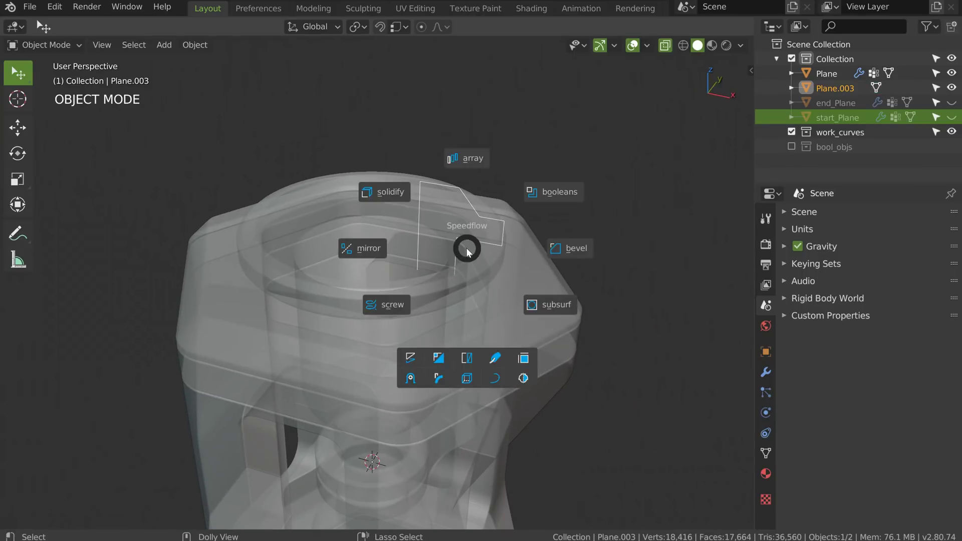
left_click(383, 307)
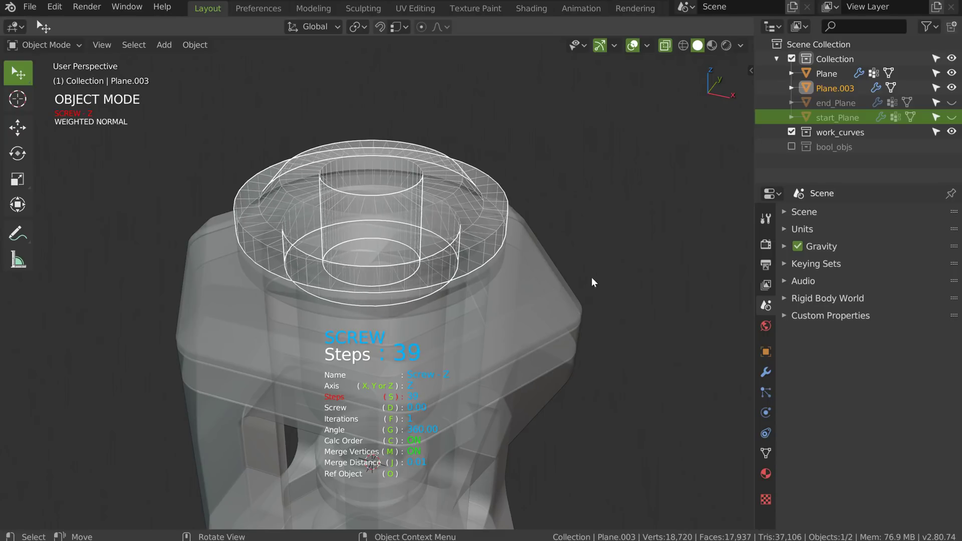
key("alt+z")
middle_click_drag(444, 261, 419, 248)
key("s")
key("s")
middle_click_drag(630, 254, 502, 255)
scroll(496, 258, "up", 4)
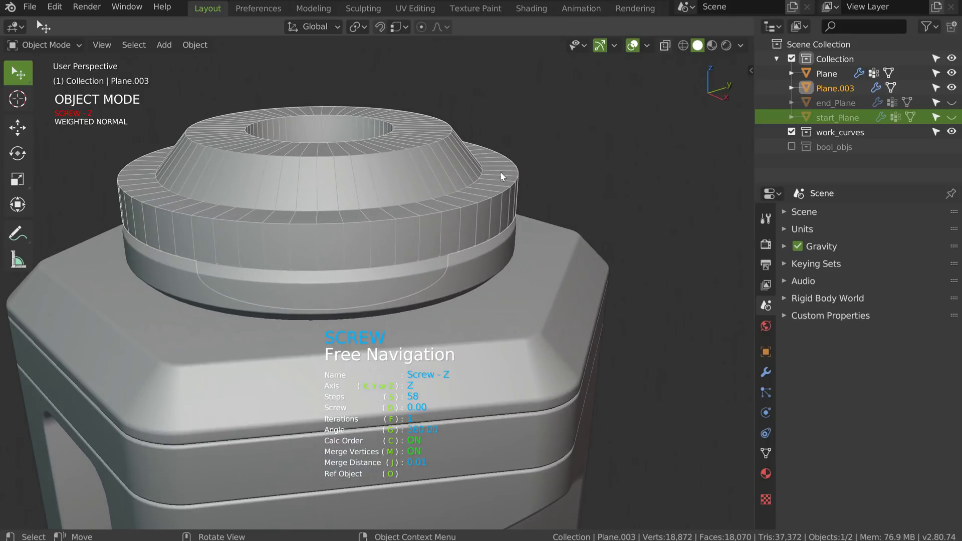
Step: Select the profile vertex where the cap's slope meets the flange and add a vertex-group Bevel modifier to it
key("Tab")
mouse_move(500, 197)
middle_mouse_down()
mouse_move(447, 203)
mouse_move(500, 189)
middle_mouse_up()
key("alt+z")
key("KP_1")
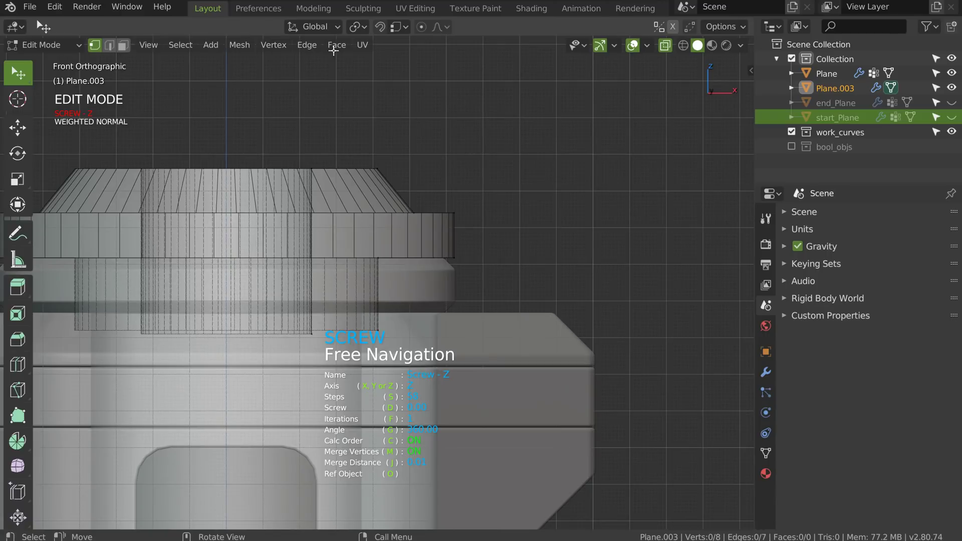
middle_click_drag(430, 155, 407, 191)
left_click(428, 200)
scroll(432, 202, "up", 3)
middle_click_drag(473, 171, 423, 203)
key("space")
left_click(522, 204)
left_click(530, 209)
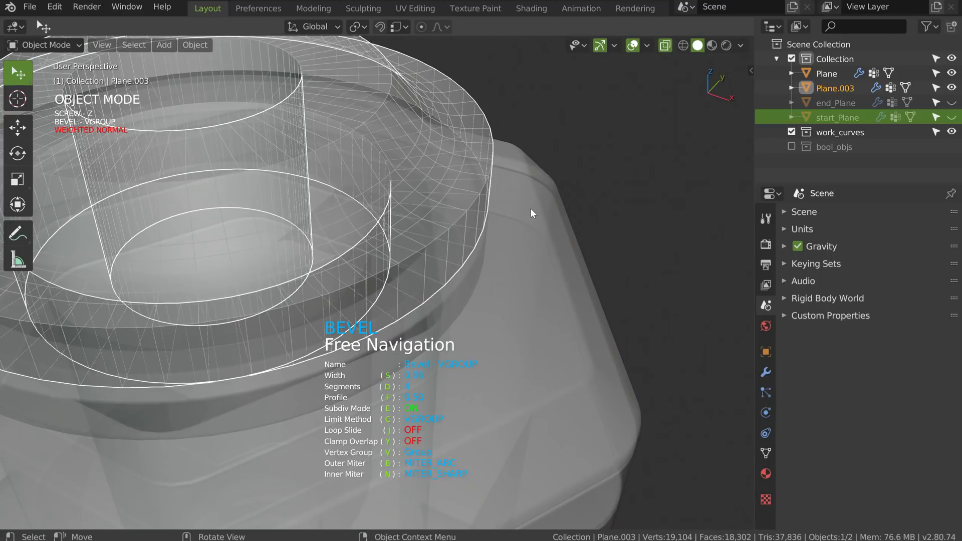
Step: Set the slope bevel to 7 segments with a profile of 0.54 and apply the settings
key("alt+z")
key("d")
left_click(481, 209)
key("d")
key("f")
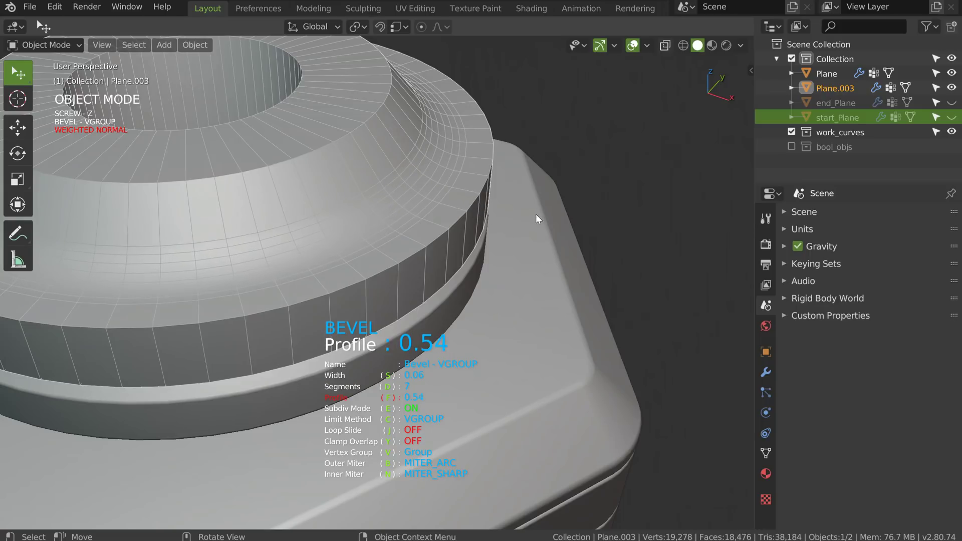
middle_click_drag(567, 215, 485, 199)
key("f")
scroll(486, 199, "down", 2)
key("space")
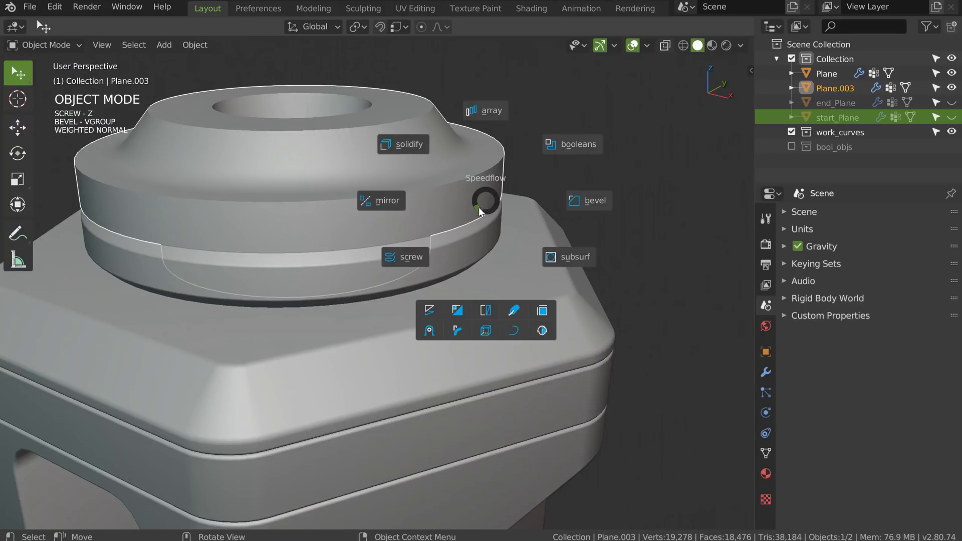
Step: Set the cap's Screw modifier to 64 steps
left_click(416, 255)
key("s")
scroll(481, 145, "up", 6)
middle_click_drag(481, 145, 449, 167)
Step: Select the two end vertices of the profile's outer flange edge and subdivide the edge between them
key("Tab")
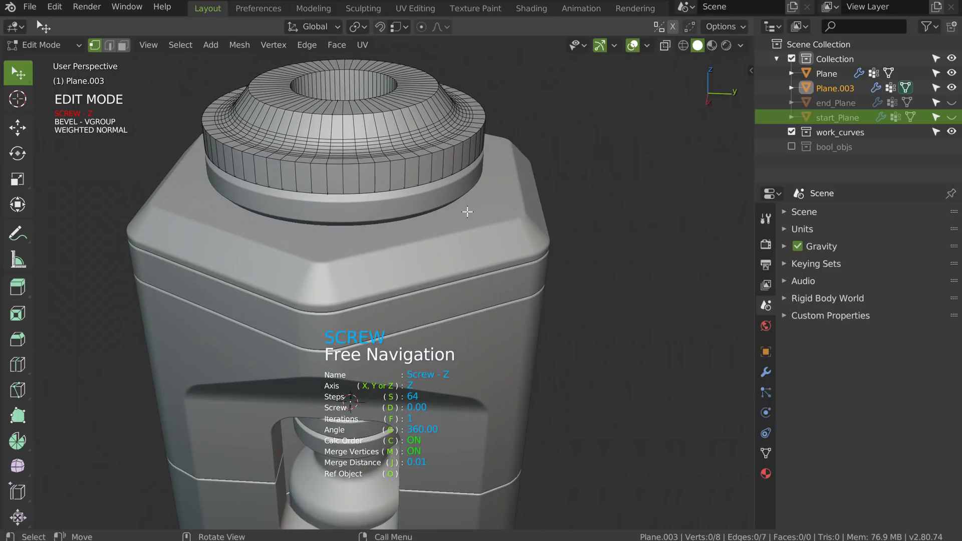
key("alt+z")
middle_click_drag(461, 206, 421, 194)
left_click(386, 236)
left_click(385, 236, "shift")
scroll(421, 194, "up", 3)
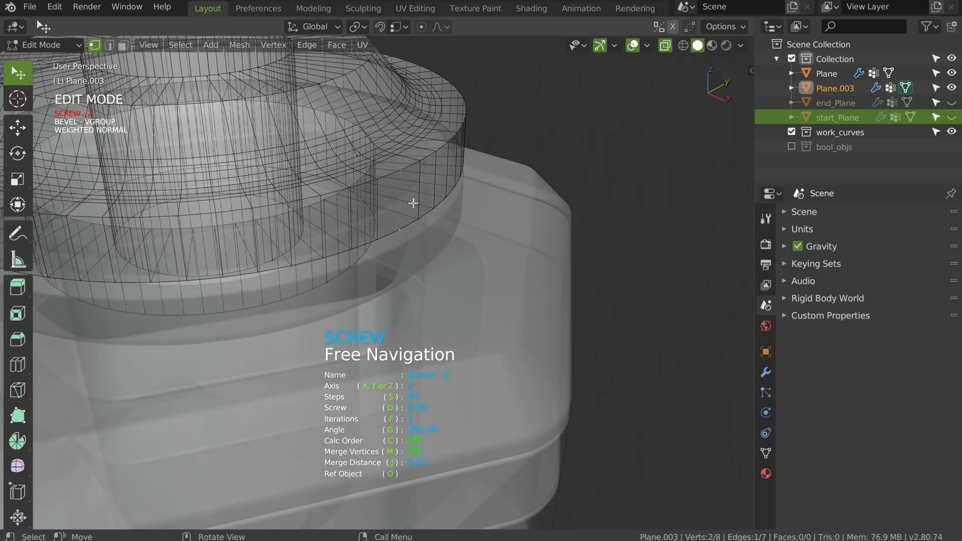
right_click(431, 209)
left_click(423, 193)
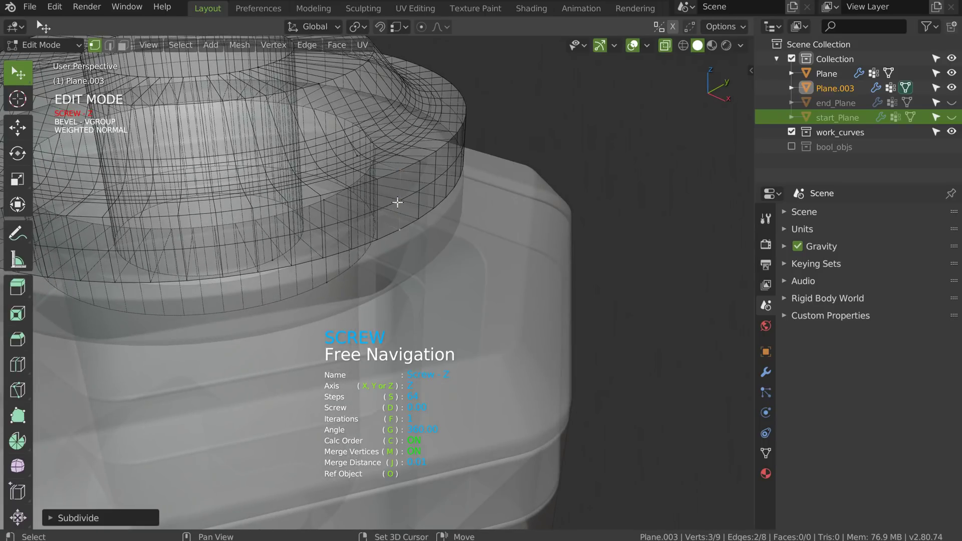
Step: Add a second vertex-group Bevel modifier to the flange's two outer corner vertices and move it above the first bevel in the modifier stack
key("alt+z")
key("space")
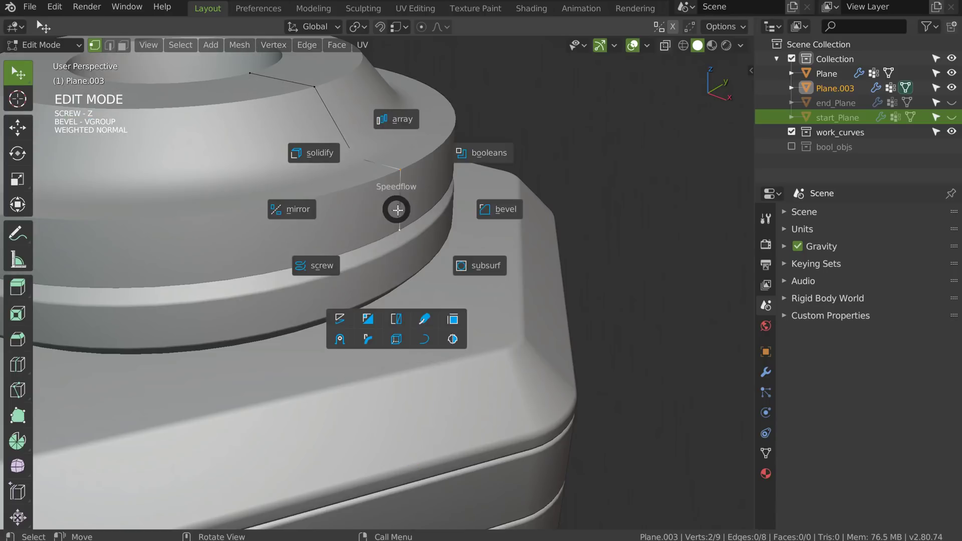
left_click(500, 213)
key("s")
key("space")
middle_click_drag(375, 162, 434, 198)
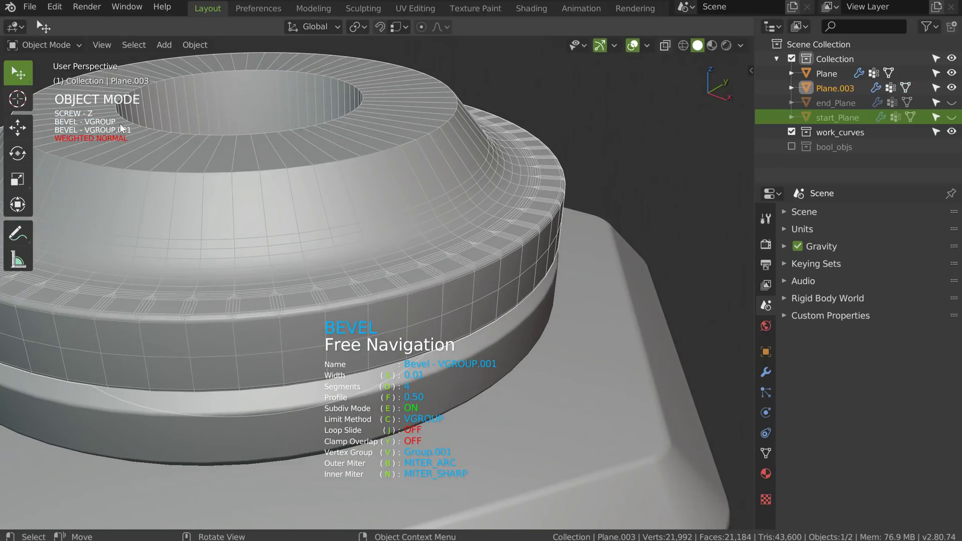
key("Up")
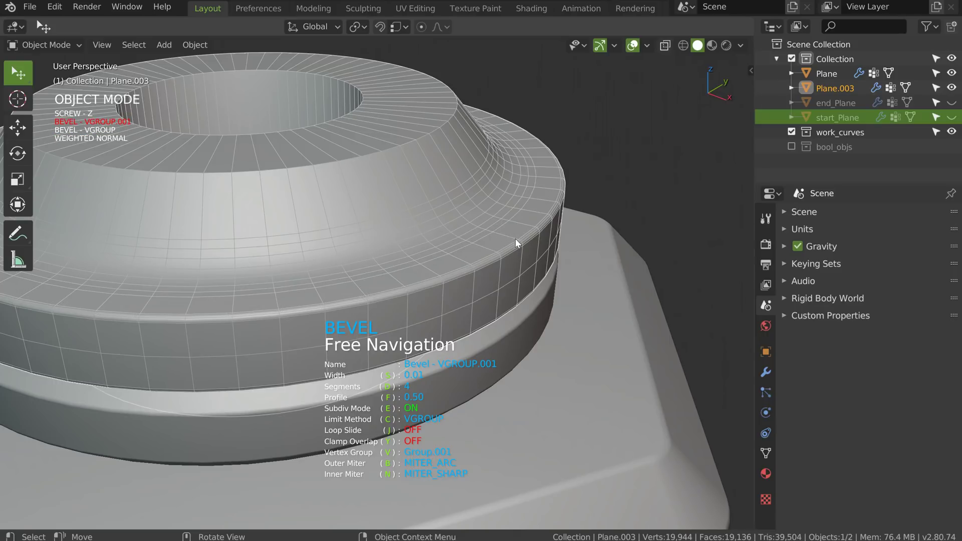
Step: Set the flange bevel to 1 segment with a width of 0.04
key("s")
key("space")
key("d")
key("space")
middle_click_drag(540, 260, 512, 227)
key("d")
key("space")
middle_click_drag(589, 245, 589, 239)
key("s")
scroll(592, 243, "up", 1)
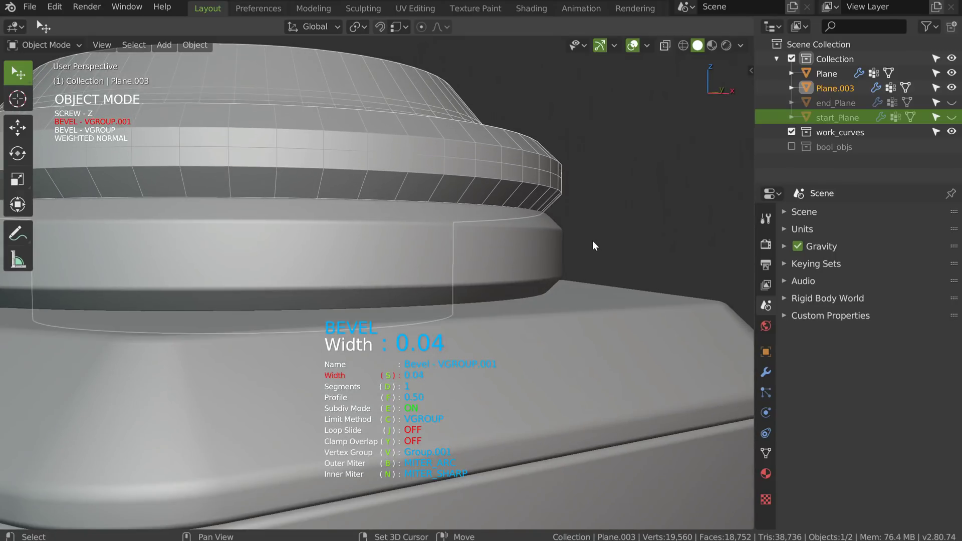
key("space")
scroll(565, 215, "down", 1)
middle_click_drag(558, 196, 555, 202)
scroll(555, 203, "down", 2)
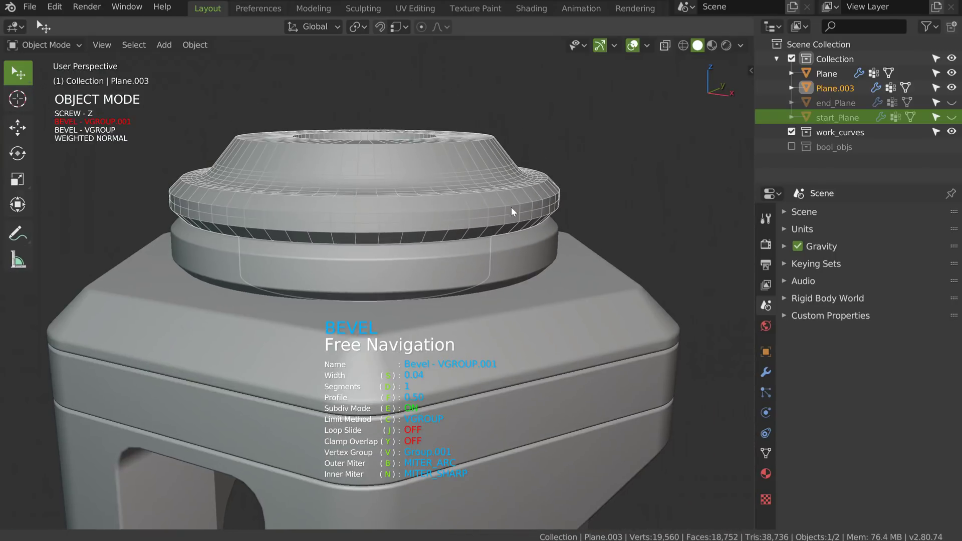
Step: Select the upper profile vertices from the flange's top corner inward and raise them about 0.05 along Z
key("Tab")
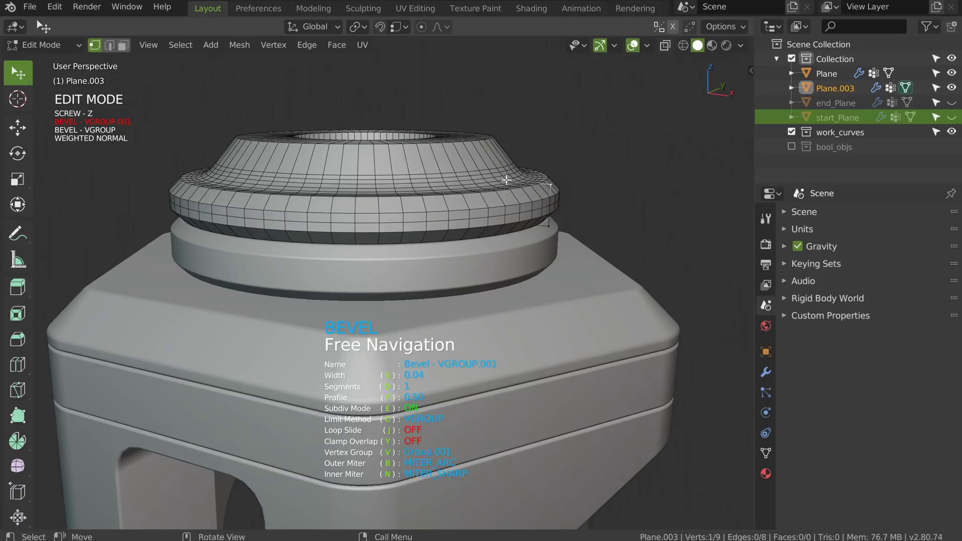
key("alt+z")
middle_click_drag(518, 188, 473, 205)
scroll(473, 205, "up", 1)
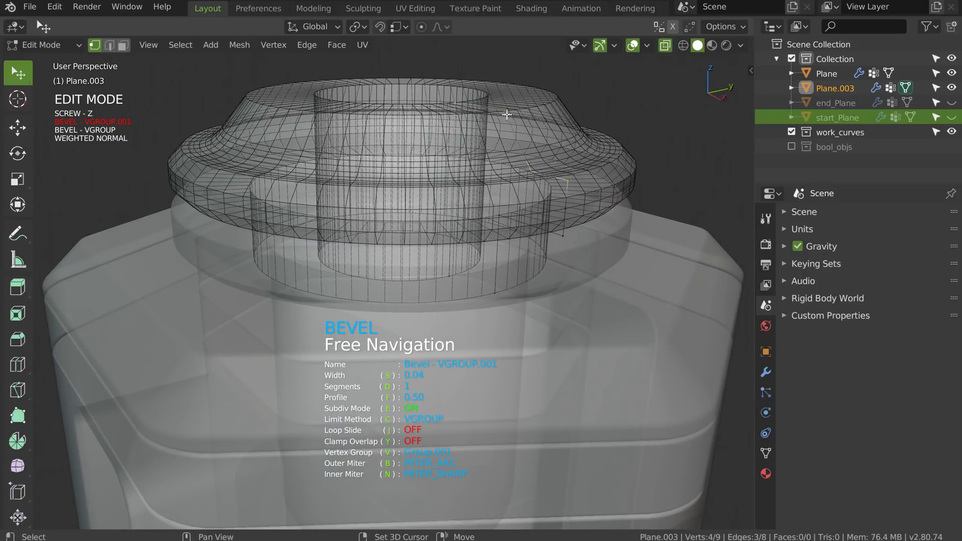
key("g")
key("z")
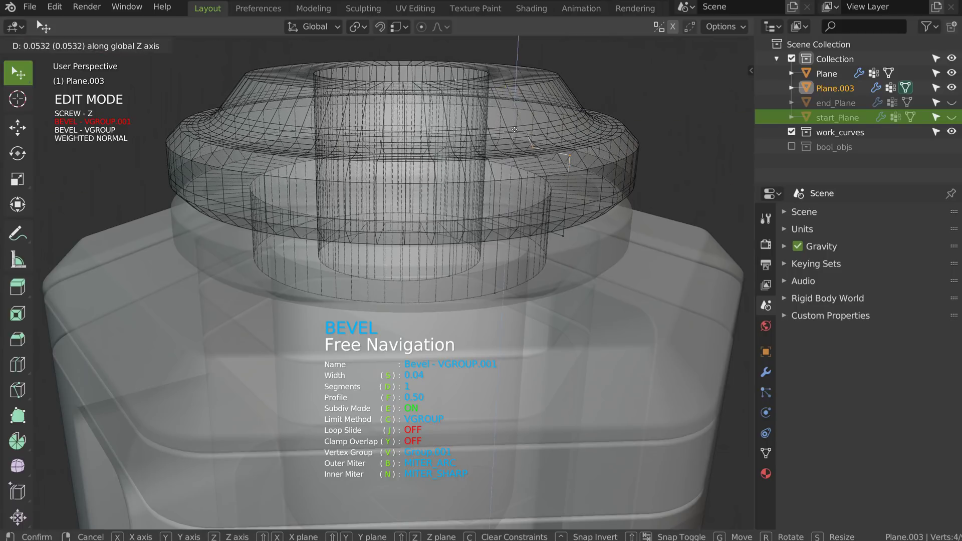
left_click(526, 153)
Step: Select the middle vertex of the flange's outer edge and move it up along Z
left_click(566, 202)
middle_click_drag(570, 208, 576, 202)
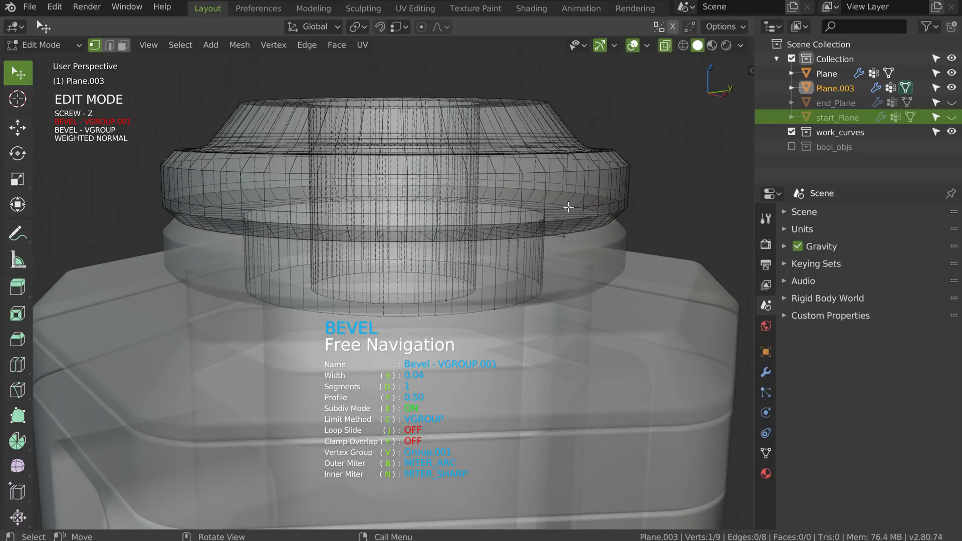
key("g")
key("z")
left_click(576, 195)
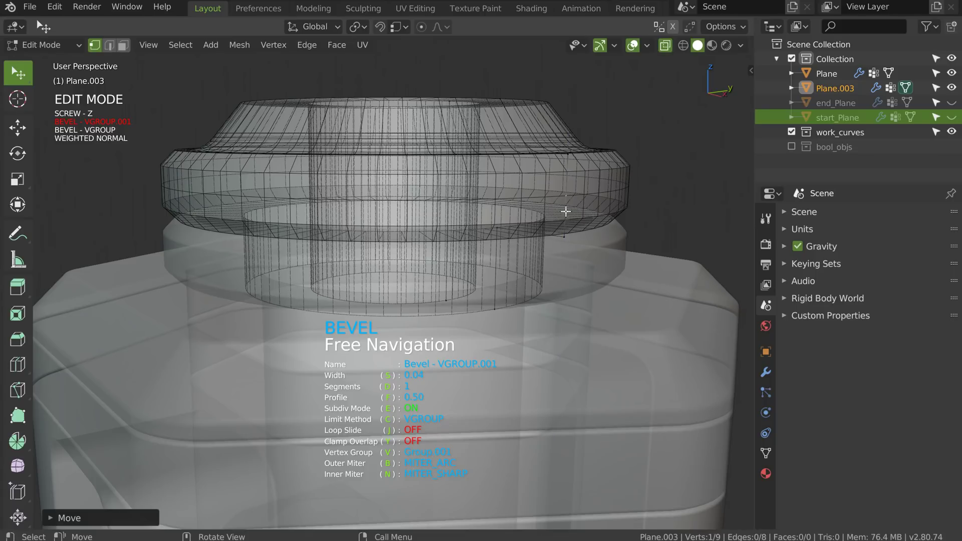
Step: Select the two profile vertices of the central hole wall and move them about 0.06 outward along X to widen the hole
key("alt+z")
mouse_move(563, 208)
middle_mouse_down()
mouse_move(551, 165)
mouse_move(520, 185)
mouse_move(477, 149)
mouse_move(437, 140)
mouse_move(460, 224)
middle_mouse_up()
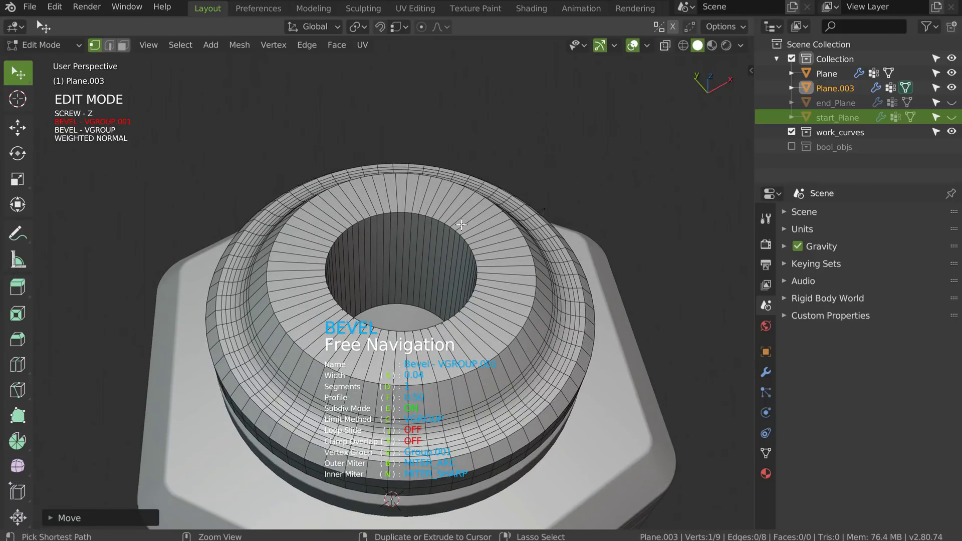
left_click(446, 243)
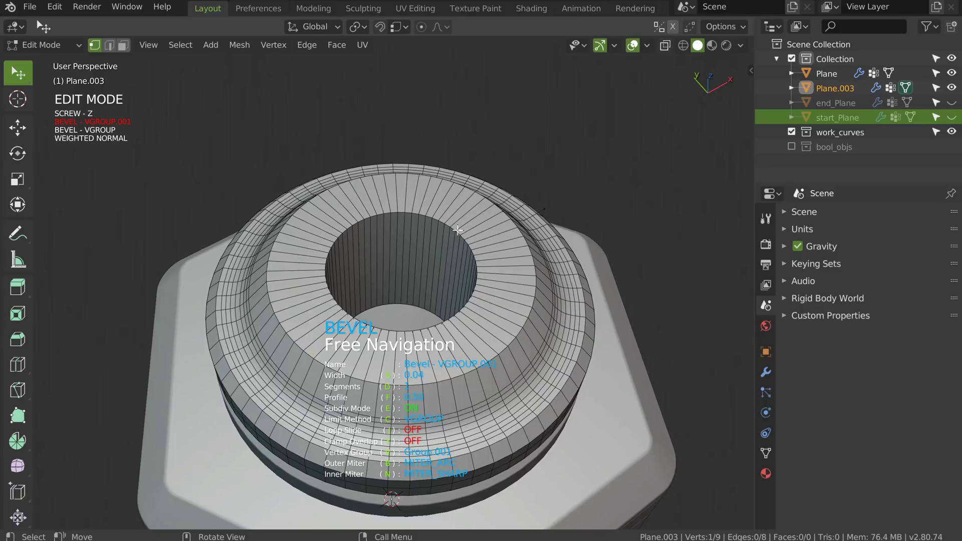
key("alt+z")
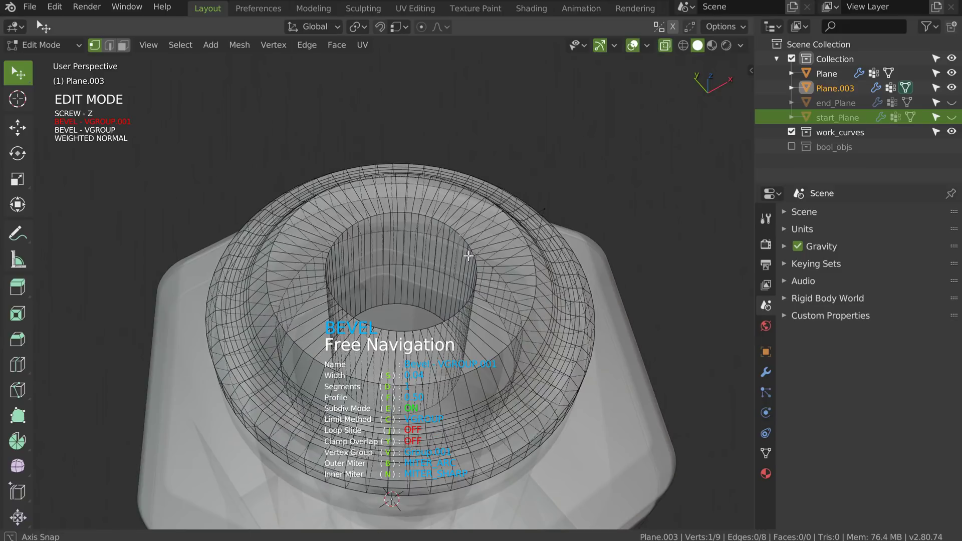
middle_click_drag(468, 253, 460, 265)
scroll(460, 265, "up", 1)
left_click(444, 294, "shift")
middle_click_drag(508, 190, 476, 243)
key("g")
key("x")
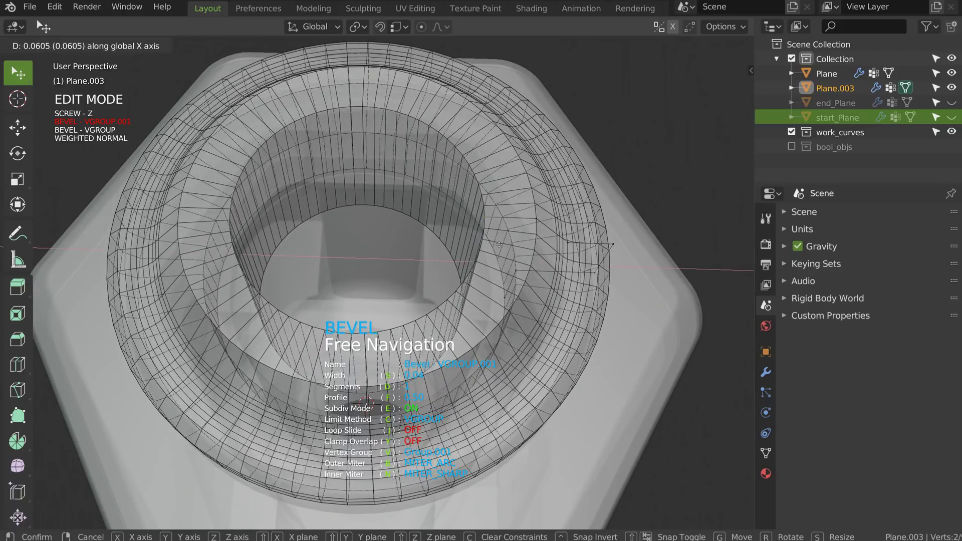
left_click(508, 243)
Step: Raise the hole wall's lower vertex along Z and shift it inward along X to form a tapered recess
middle_click_drag(467, 286, 472, 210)
key("g")
key("z")
left_click(472, 163)
key("g")
key("x")
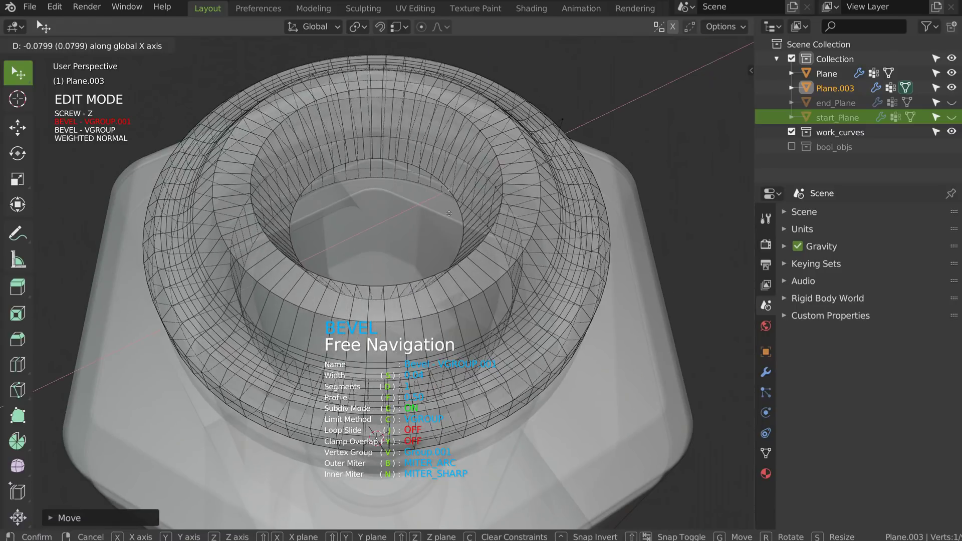
left_click(454, 207)
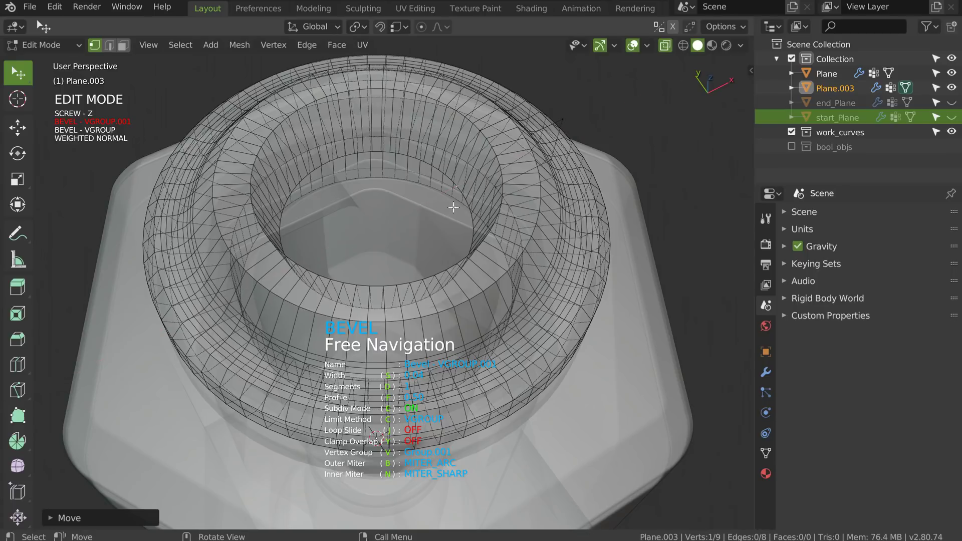
middle_click_drag(454, 216, 457, 196)
key("g")
key("z")
left_click(460, 172)
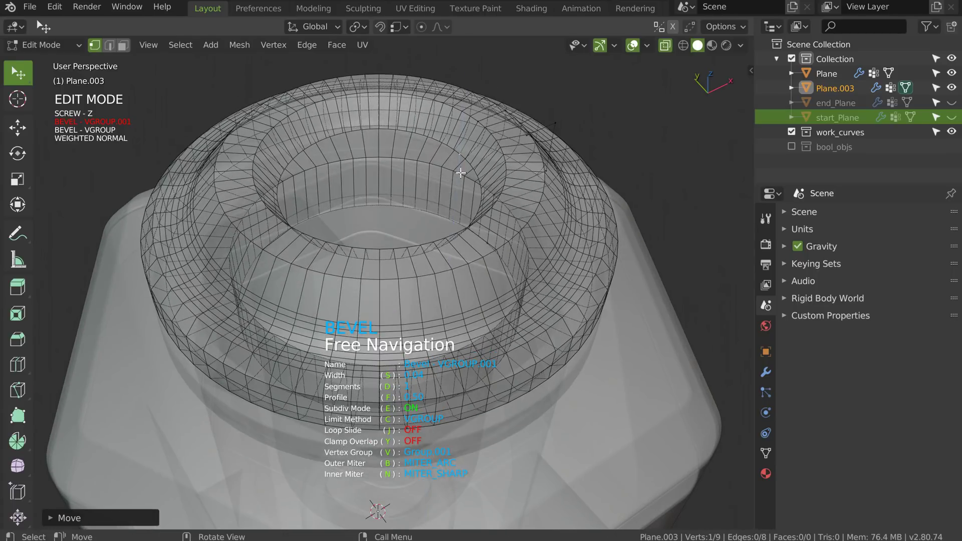
Step: Extrude the recess's lower vertex straight down along Z
key("e")
key("z")
left_click(452, 200)
Step: Extrude the recess's bottom vertex inward along X up to the central axis to close the floor
middle_click_drag(452, 200, 447, 234)
key("e")
key("x")
left_click(401, 238)
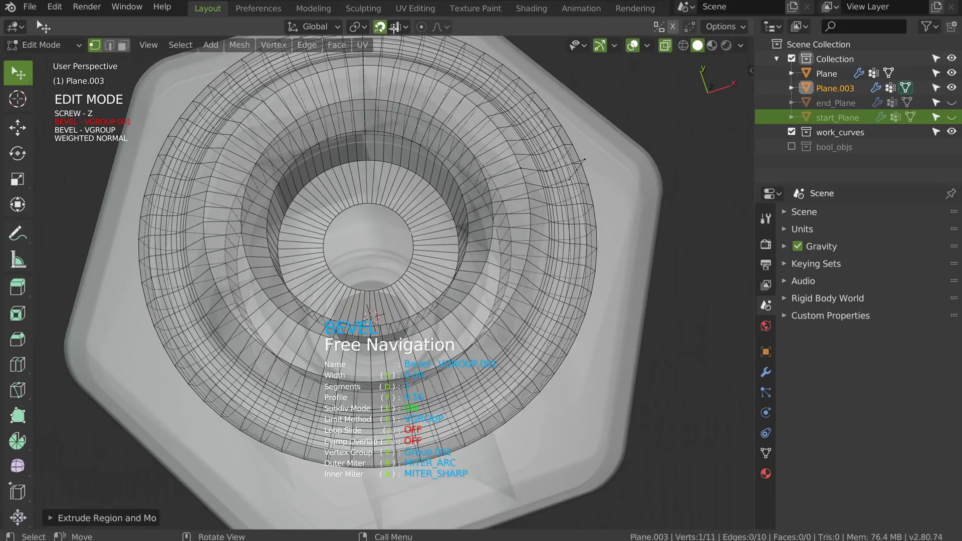
key("g")
key("x")
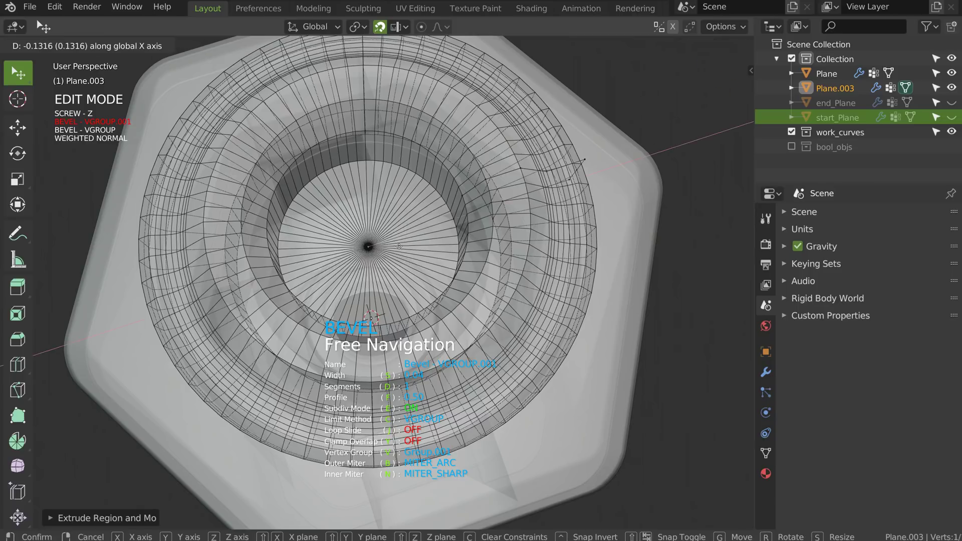
left_click(396, 245)
middle_click_drag(396, 245, 443, 200)
middle_click_drag(359, 202, 402, 230)
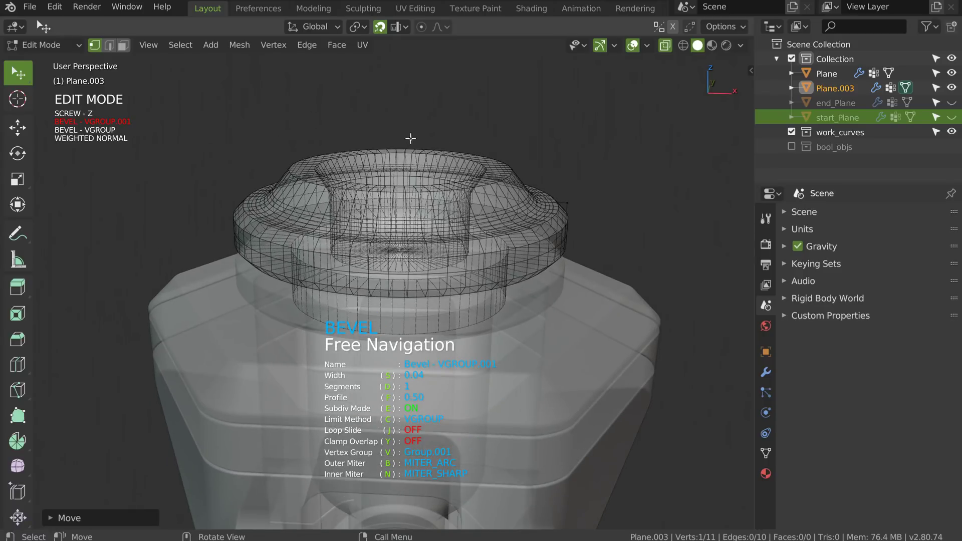
middle_click_drag(446, 203, 464, 221)
key("alt+z")
key("Tab")
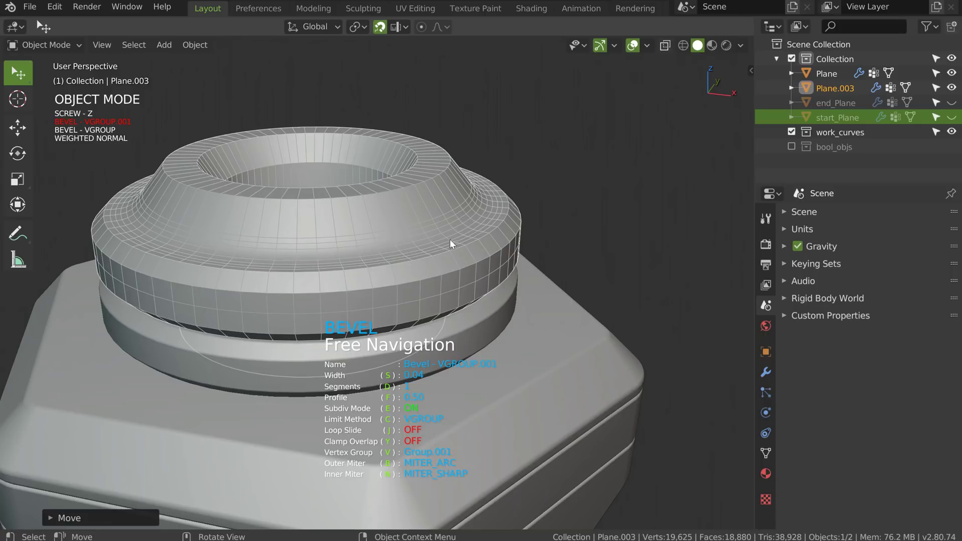
Step: Add an angle-limited Bevel modifier with 4 segments and a very small width to the cap
key("shift+b")
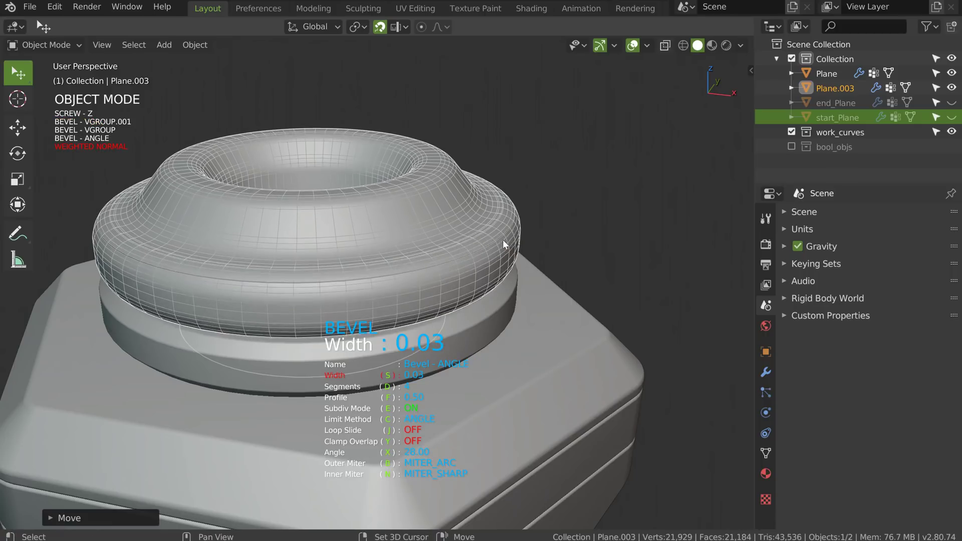
key("space")
middle_click_drag(456, 239, 572, 229)
key("shift+alt+z")
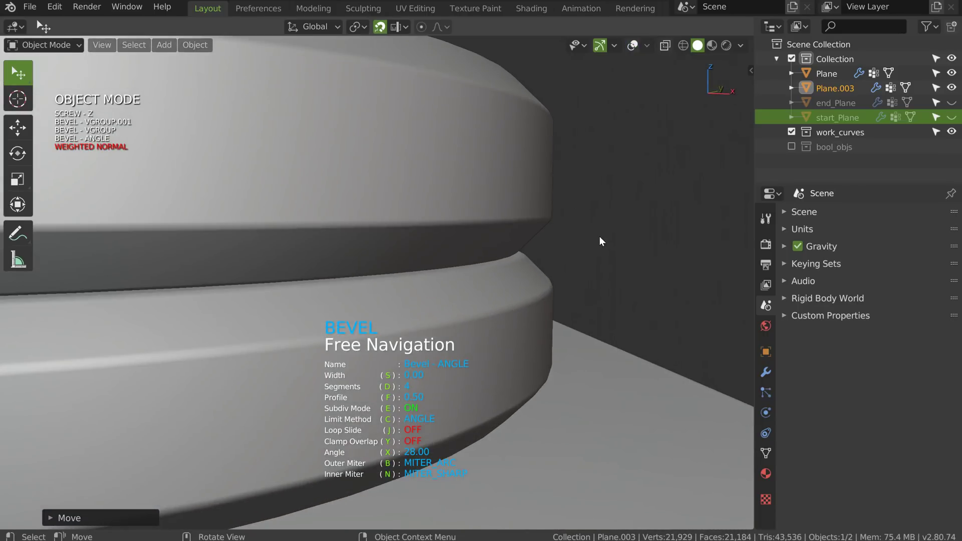
key("space")
key("space")
Step: Select the three outer flange vertices of the profile and adjust them along X to match the ring below
middle_click_drag(601, 237, 546, 207)
key("Tab")
middle_click_drag(576, 167, 529, 198)
key("shift+alt+z")
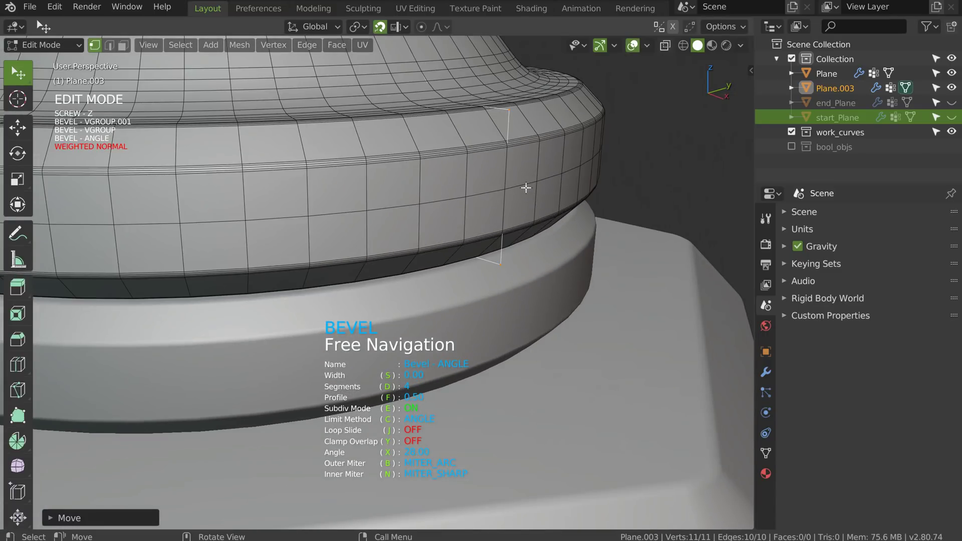
left_click(507, 166)
left_click(502, 265, "shift")
middle_click_drag(503, 265, 521, 215)
key("g")
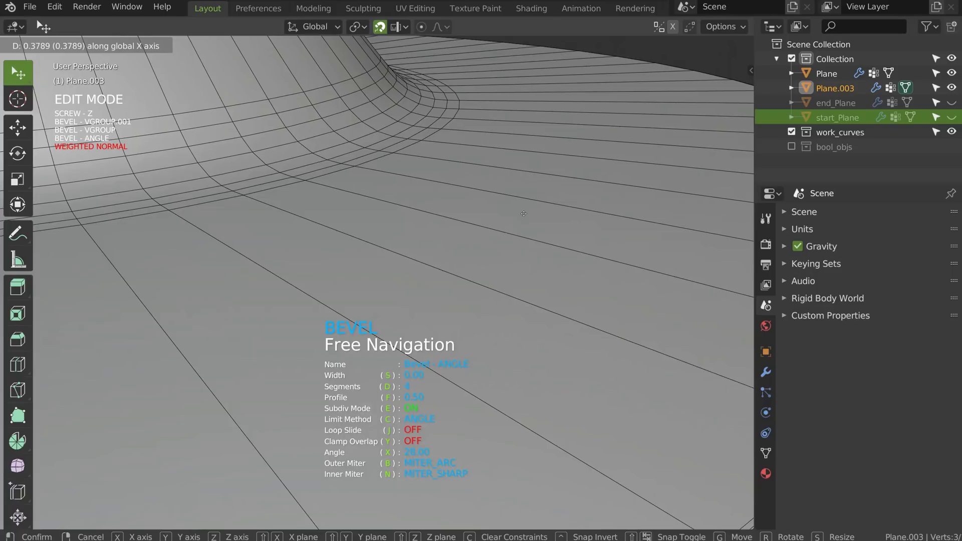
key("Escape")
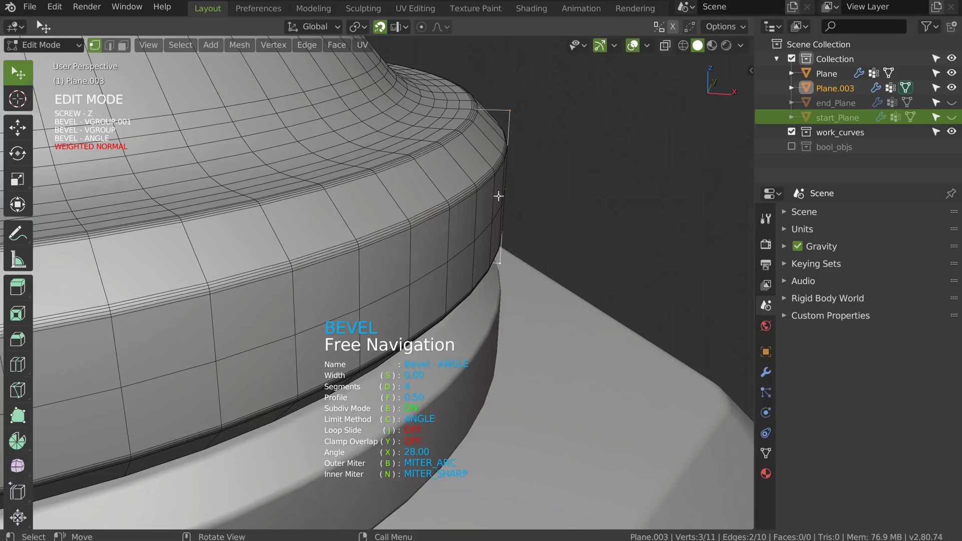
key("g")
key("y")
key("x")
left_click(532, 216)
middle_click_drag(532, 216, 534, 205)
middle_click_drag(537, 187, 417, 266, "ctrl")
middle_click_drag(532, 145, 344, 91)
key("Tab")
Step: Duplicate the cap straight down along Z to about -4.78
scroll(473, 212, "down", 4)
middle_click_drag(471, 209, 442, 120)
key("shift+d")
key("z")
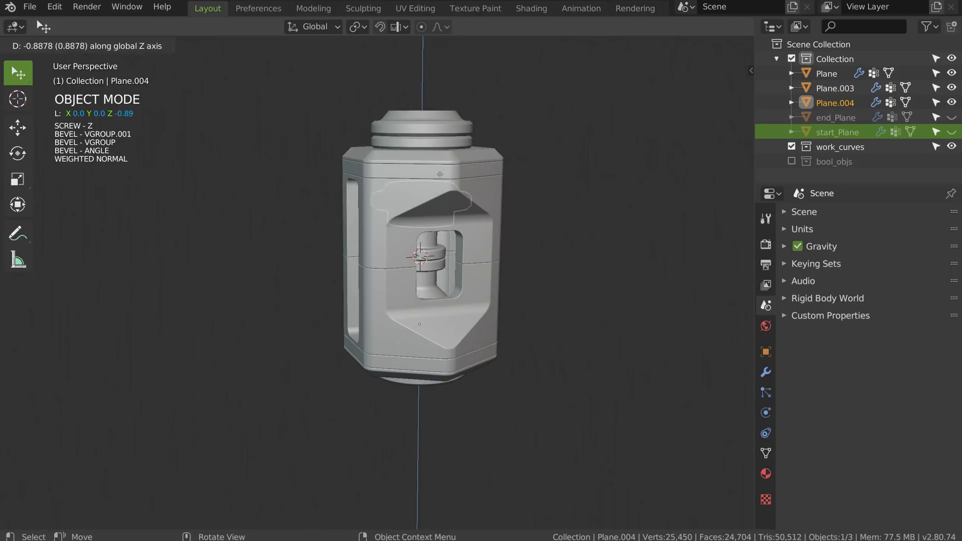
left_click(431, 462)
Step: Add a new single-vertex mesh in front view and lower it along Z beneath the body
middle_click_drag(431, 460, 413, 260)
key("KP_1")
middle_click_drag(350, 349, 399, 238, "ctrl")
middle_click_drag(405, 168, 399, 280, "shift")
key("shift+q")
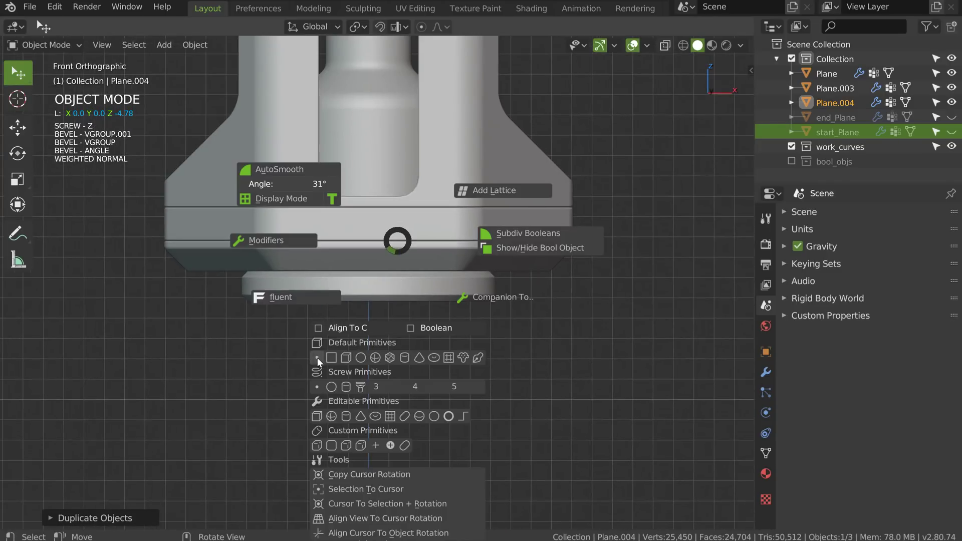
left_click(318, 357)
key("g")
key("z")
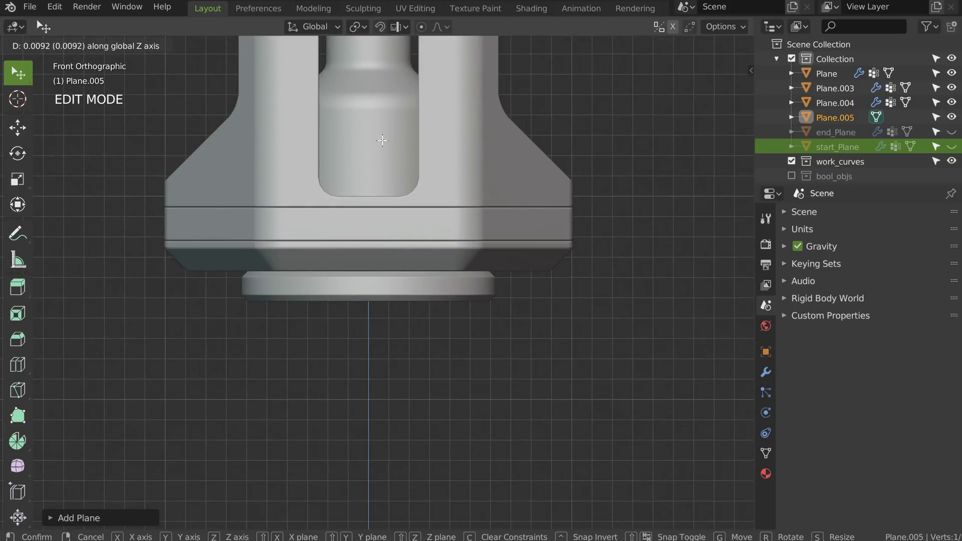
left_click(417, 333)
Step: Reposition the vertex along Z to sit on the central axis just below the lower ring
scroll(395, 325, "down", 4)
middle_click_drag(391, 322, 388, 266, "shift")
key("g")
key("z")
left_click(422, 287)
middle_click_drag(388, 266, 417, 170, "ctrl")
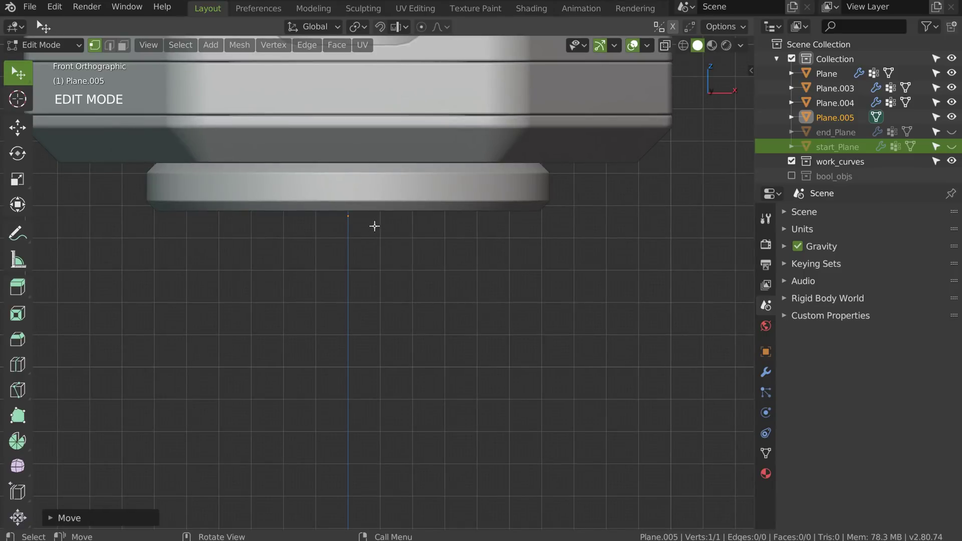
Step: Extrude the profile outward along X, down about 0.41 along Z, and diagonally outward by about 0.12 in X and -0.17 in Z
key("e")
key("x")
left_click(421, 221)
key("e")
key("z")
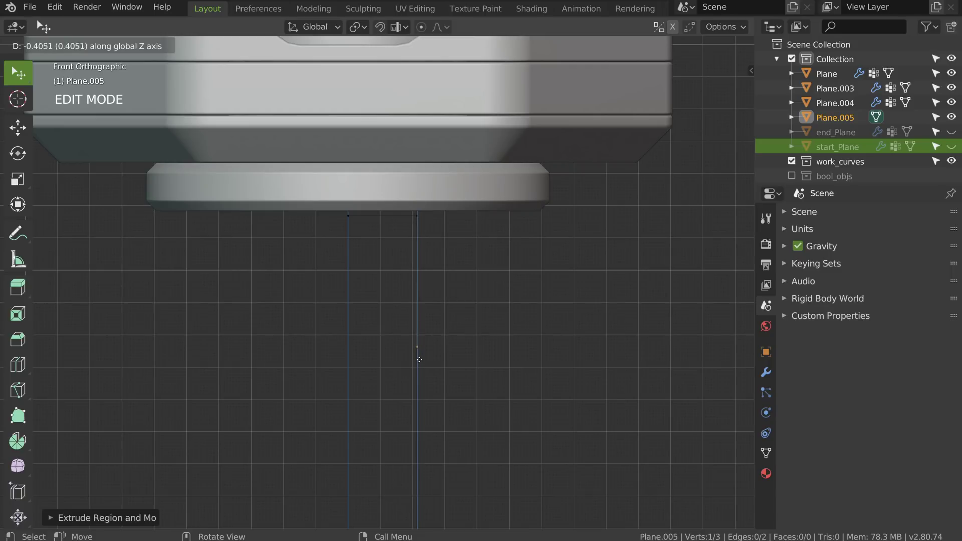
left_click(417, 359)
key("e")
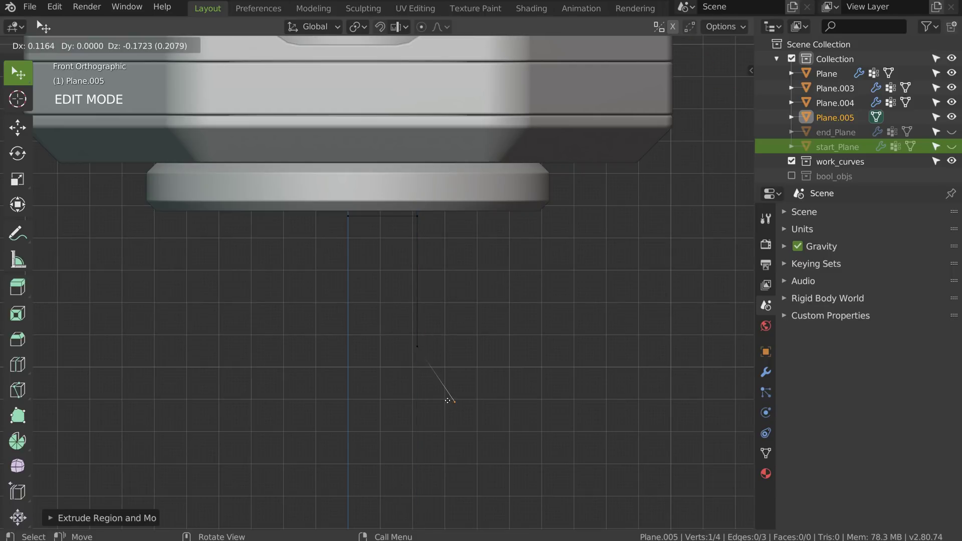
left_click(447, 400)
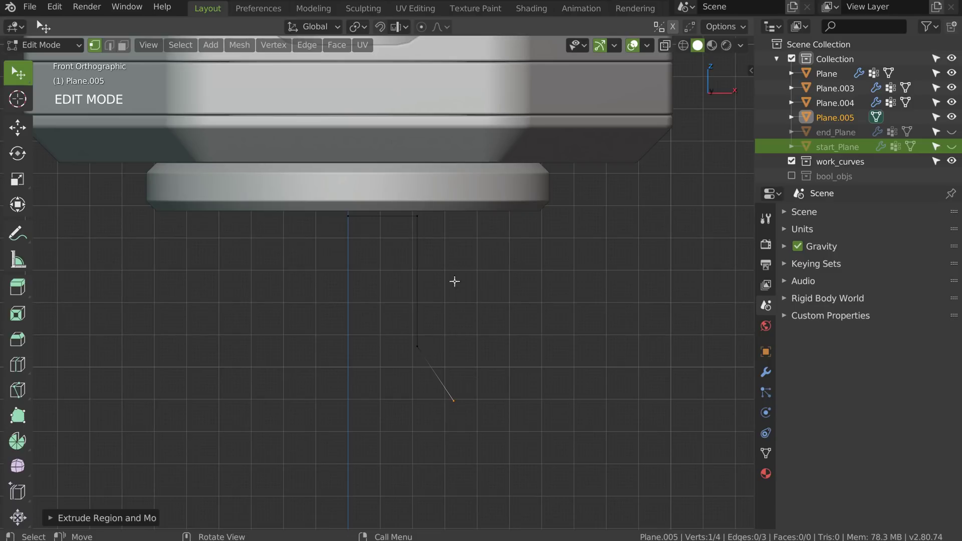
Step: Extrude the flange's upper edge outward along X and vertex-snap its end to the outer radius of the cap below
key("e")
key("x")
left_click(513, 396)
middle_click_drag(581, 297, 547, 373, "ctrl")
middle_click_drag(548, 373, 510, 237, "shift")
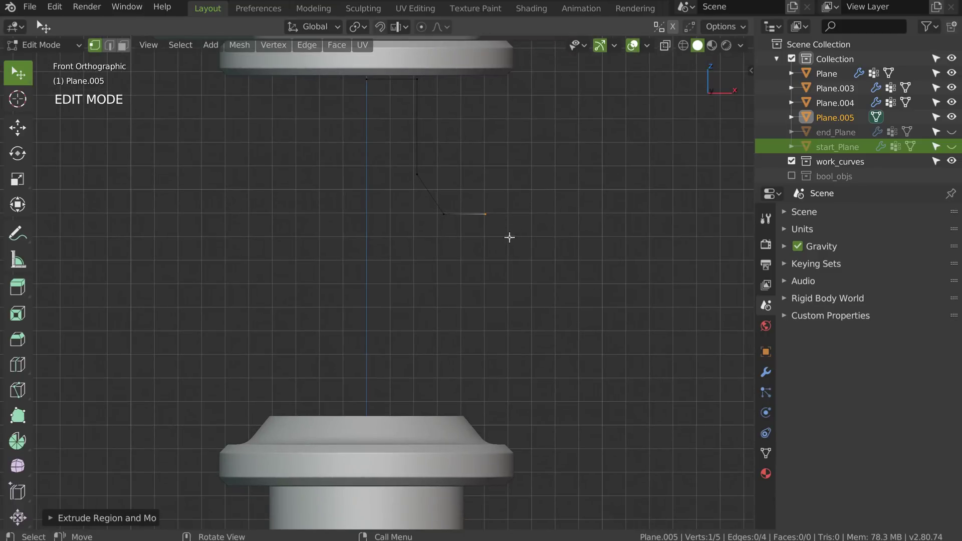
key("e")
key("x")
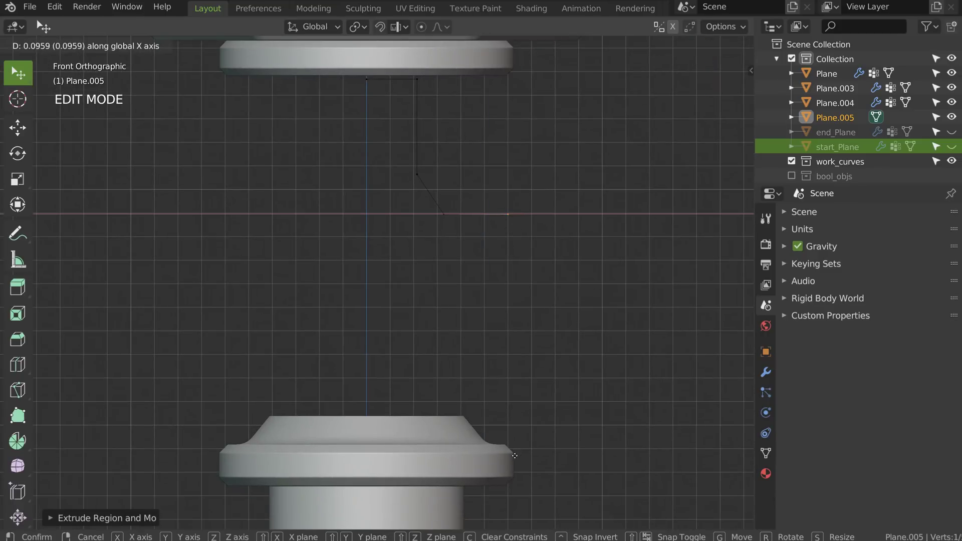
left_click(522, 447)
key("shift+Tab")
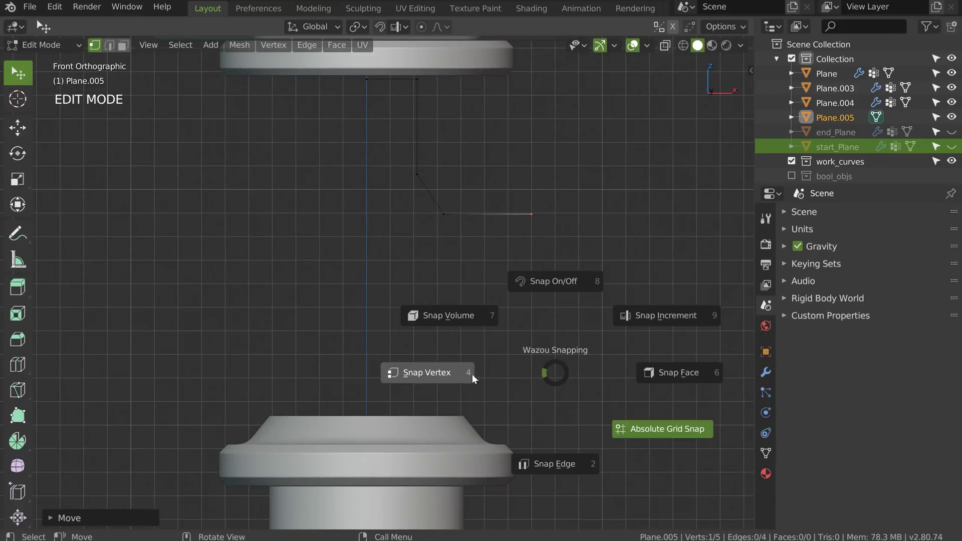
key("Escape")
key("shift+Tab")
left_click(438, 370)
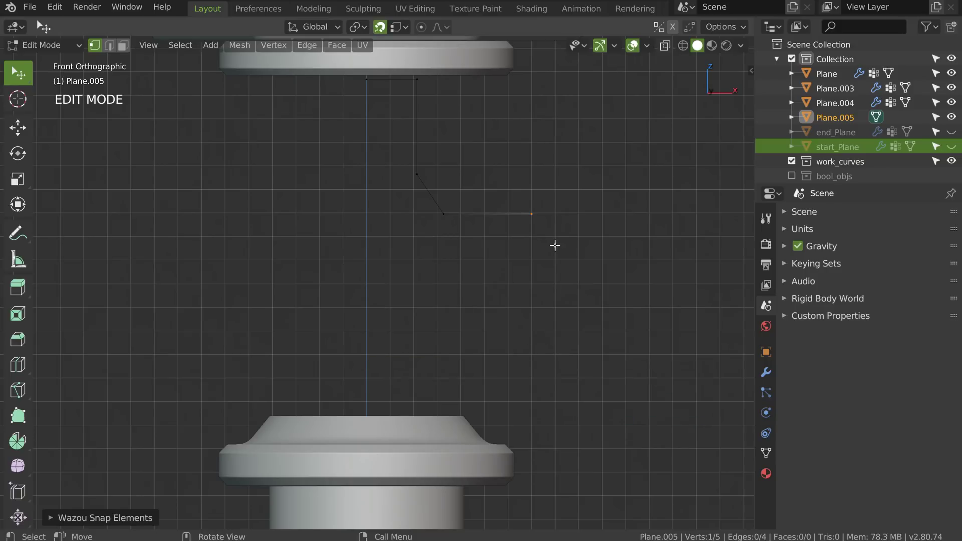
key("g")
key("x")
left_click(515, 452)
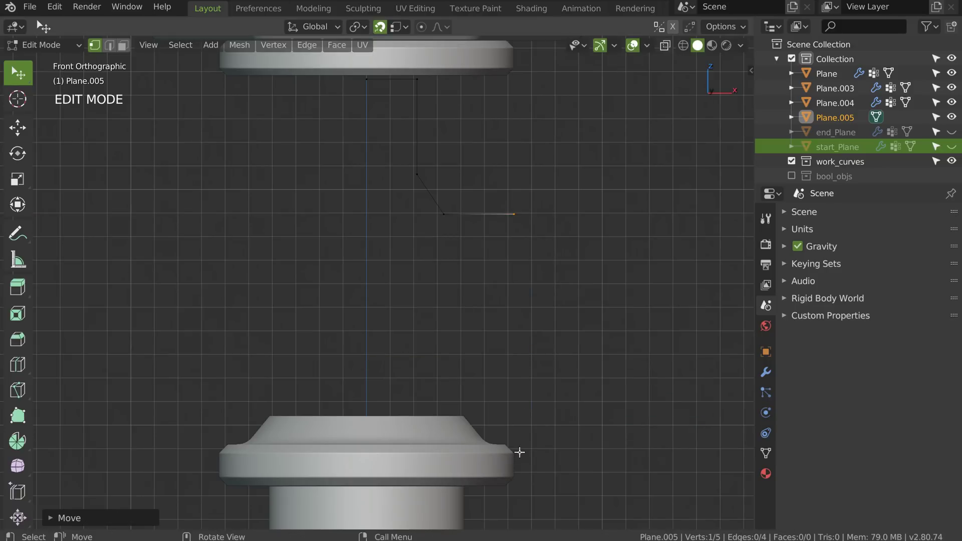
Step: Extrude the flange's outer side down along Z and its underside back inward along X
scroll(513, 238, "up", 1)
key("e")
key("z")
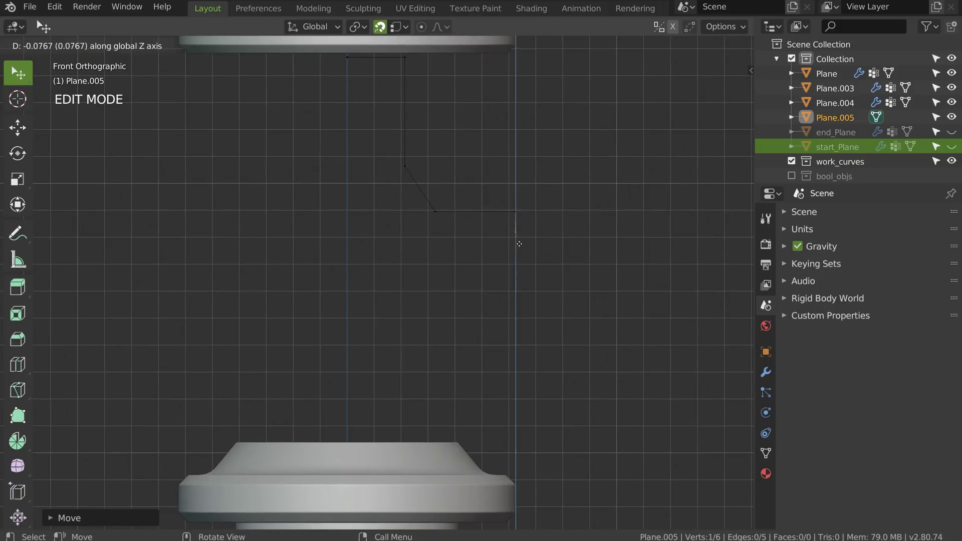
left_click(521, 268)
key("e")
key("x")
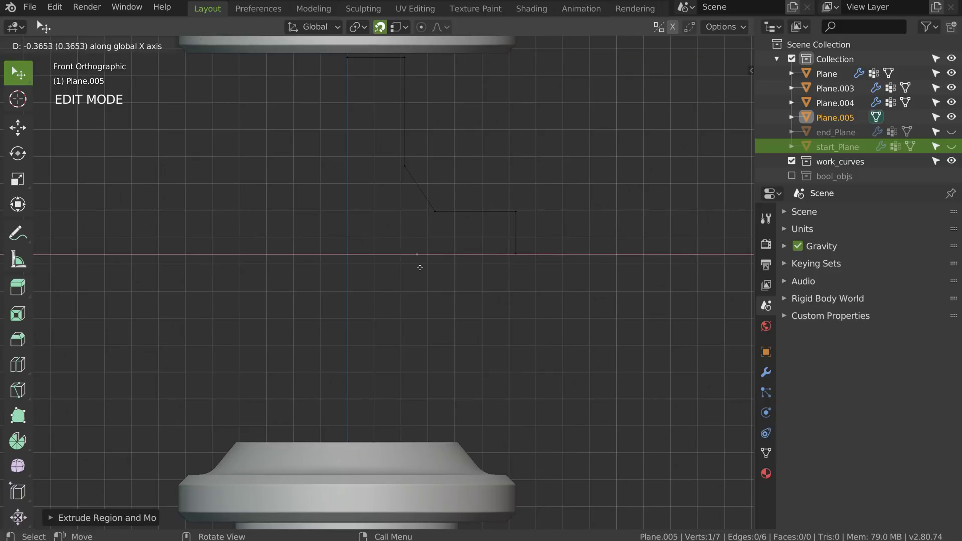
left_click(411, 274)
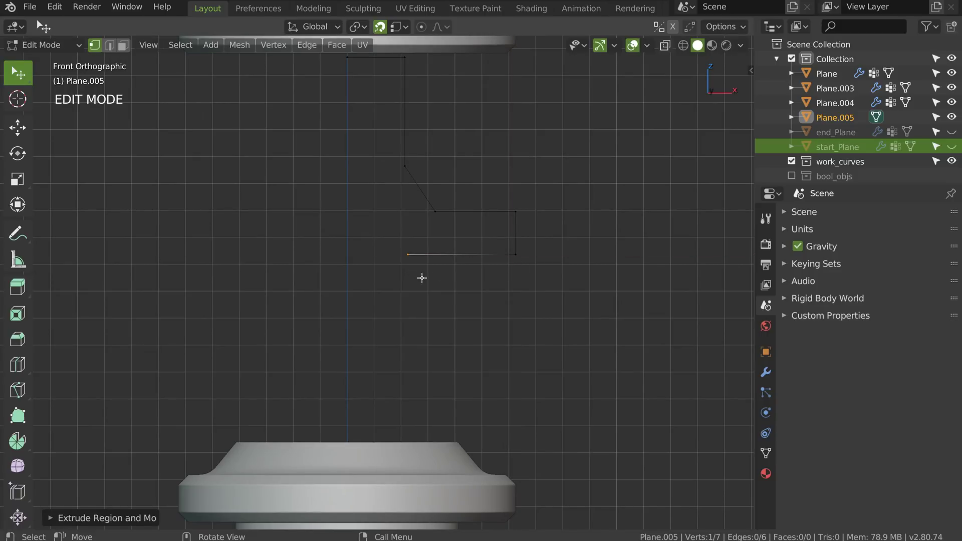
Step: Extrude a short inward diagonal, a short drop along Z and a closing edge along X snapped to the central axis
key("e")
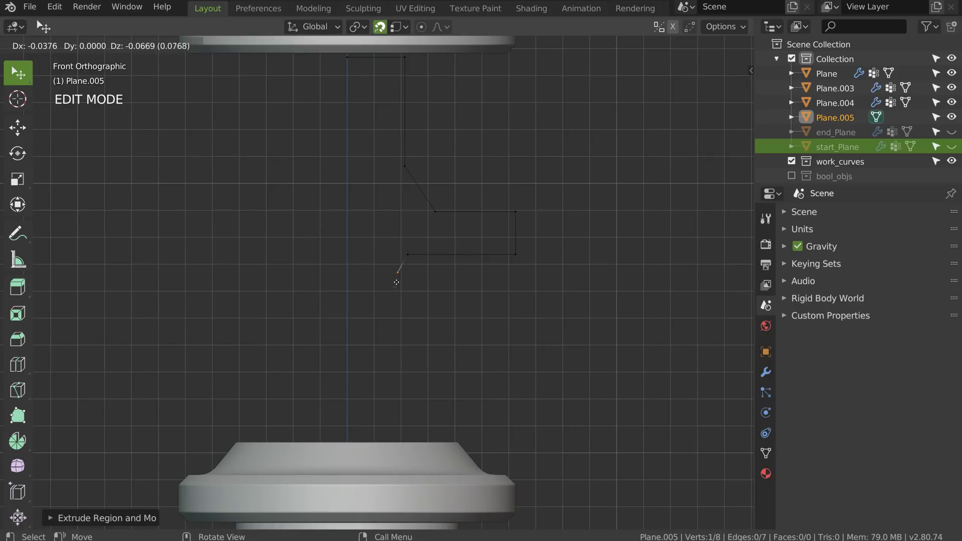
left_click(391, 280)
key("e")
key("z")
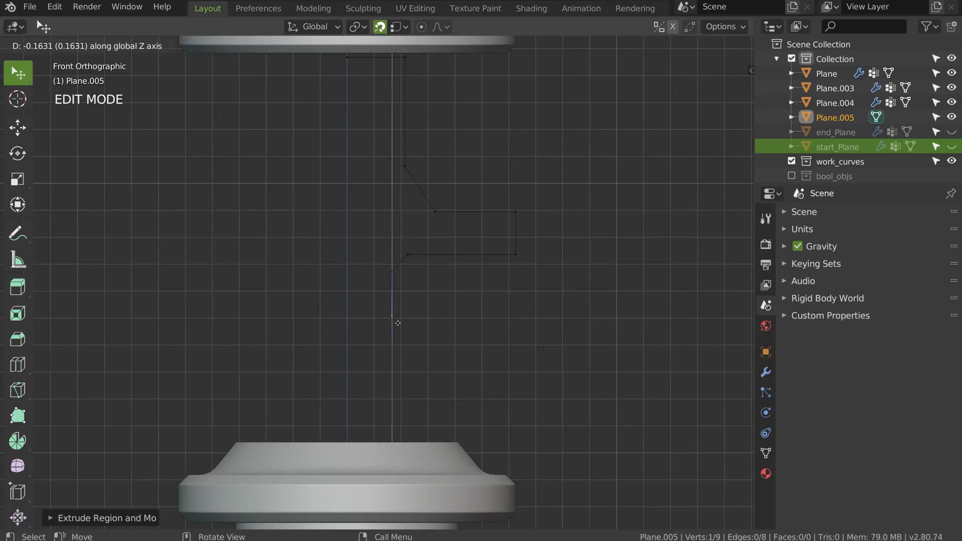
left_click(389, 299)
key("e")
key("x")
left_click(352, 302)
key("shift+Tab")
left_click(461, 260)
key("g")
key("x")
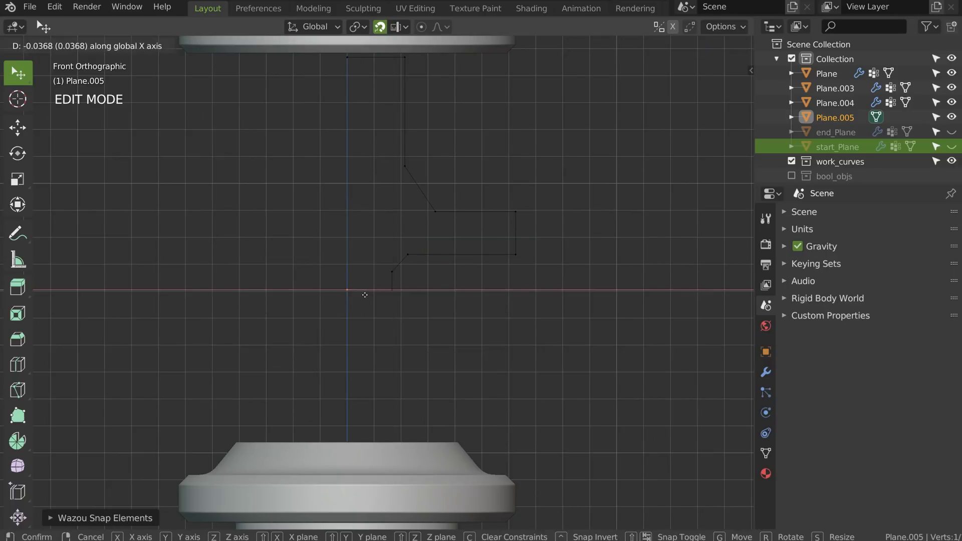
left_click(365, 295)
Step: Set the object's origin midway between the profile's two end vertices on the central axis
middle_click_drag(453, 214, 436, 267, "shift")
key("a")
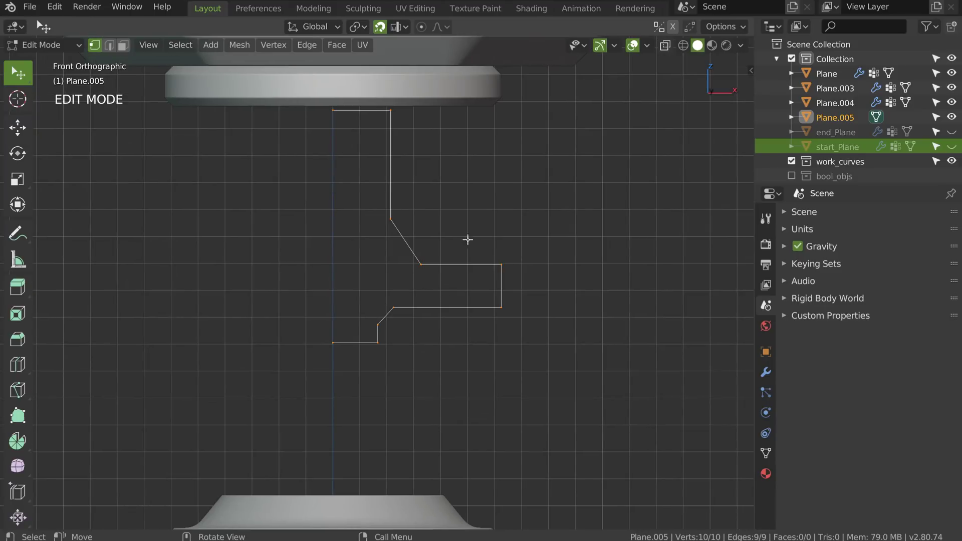
left_click(333, 114)
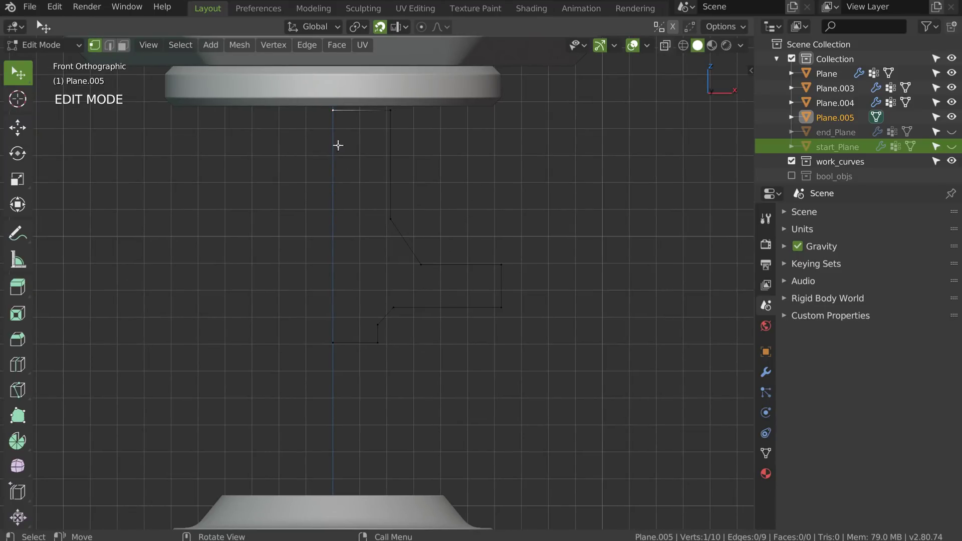
left_click(331, 343, "shift")
key("shift+q")
key("Escape")
key("shift+s")
left_click(321, 186)
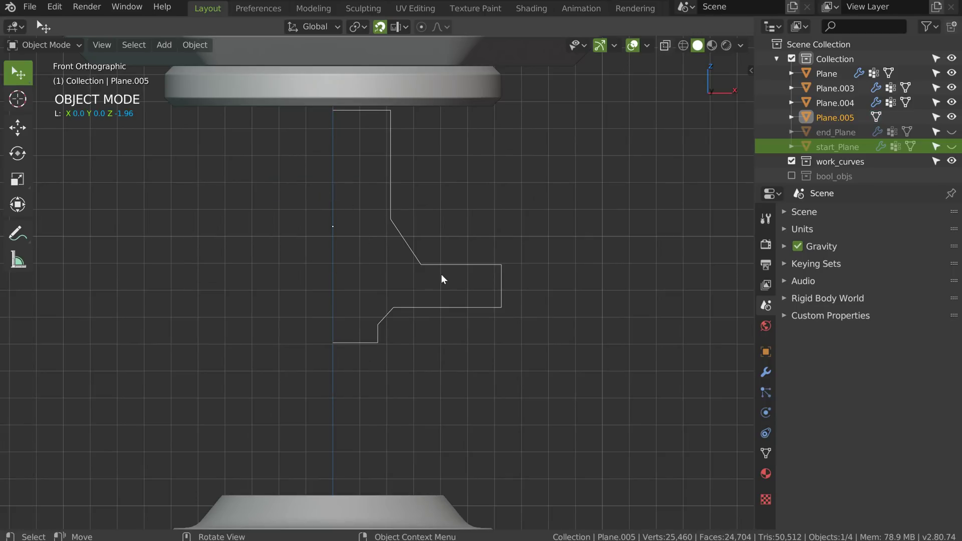
Step: Rotate the whole profile 180° about the X axis so the long shaft points downward
key("Tab")
key("a")
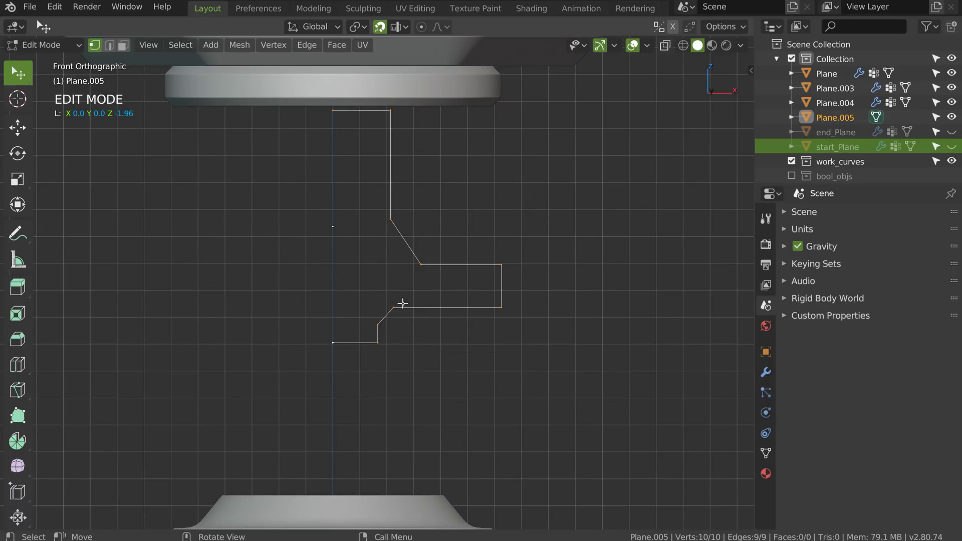
type("rx180")
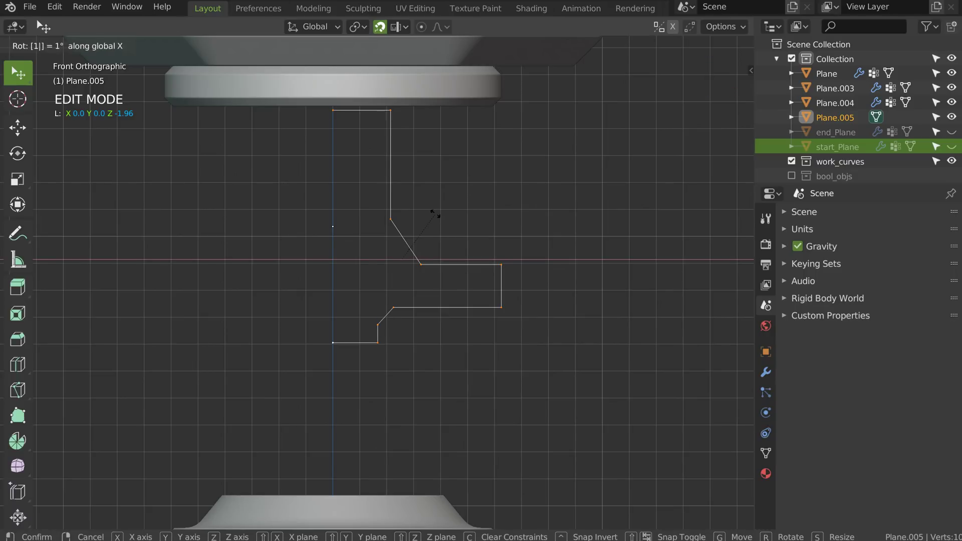
key("Return")
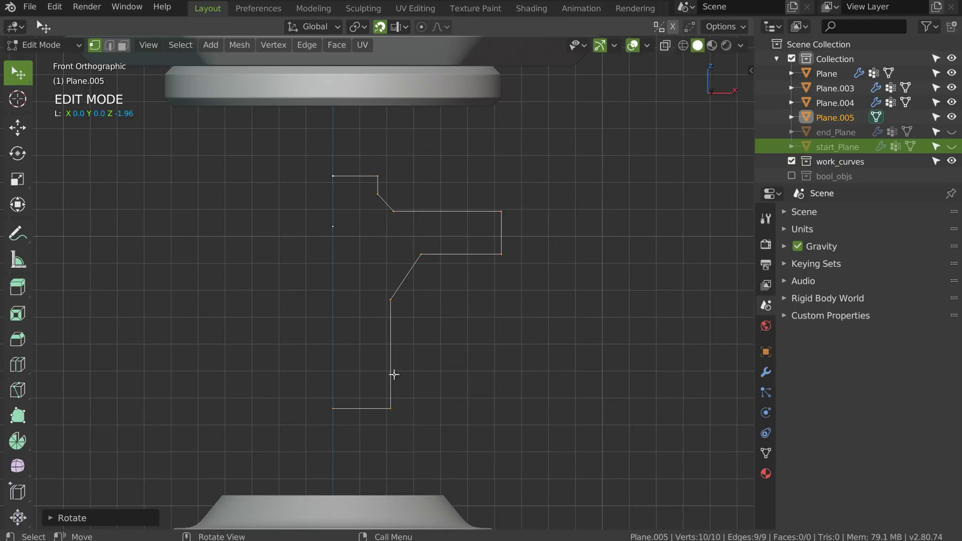
key("alt+a")
key("Tab")
Step: Revolve the profile around Z with a 360° Screw modifier using 64 steps
key("q")
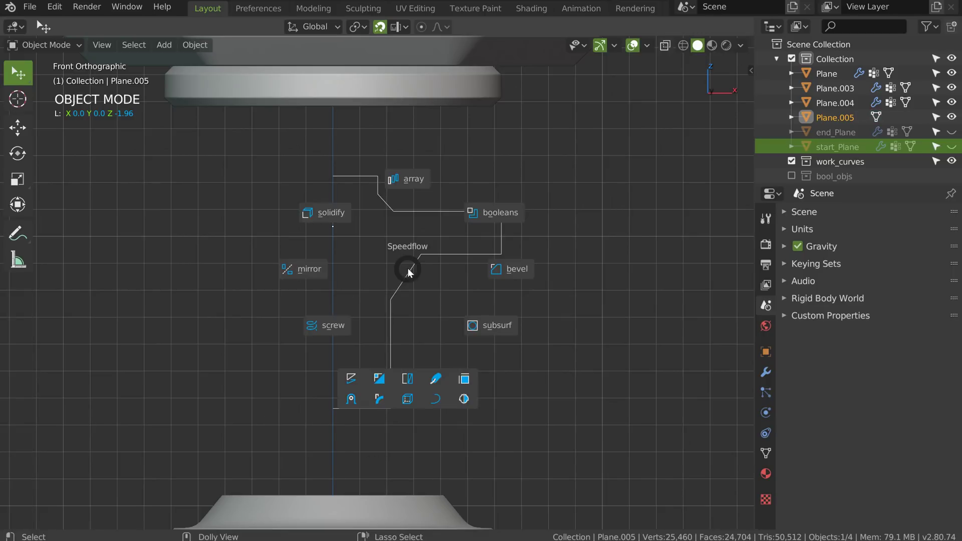
left_click(326, 324)
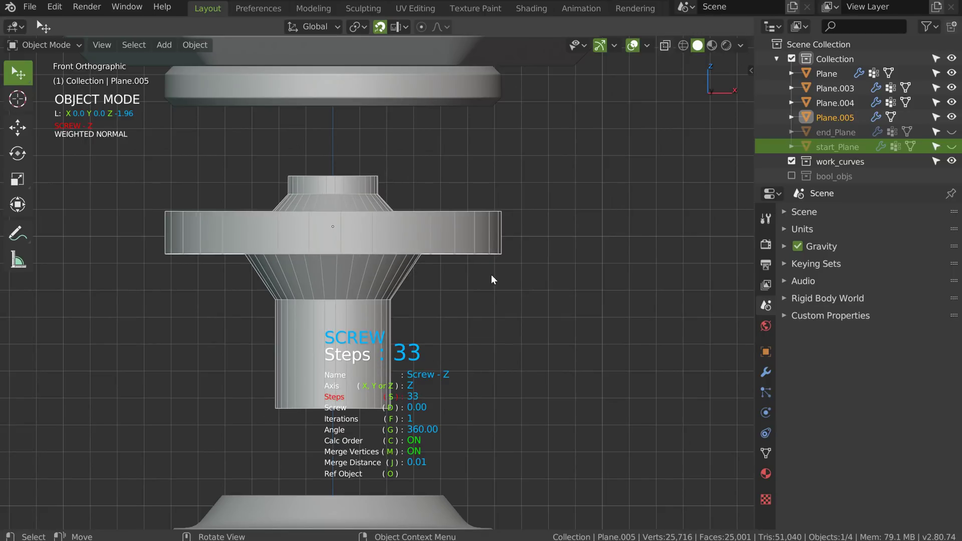
key("n")
middle_click_drag(408, 260, 352, 156)
scroll(425, 228, "up", 2)
Step: Add a vertex-group bevel to the flange's outer edges with width 0.03 and 1 segment
key("Tab")
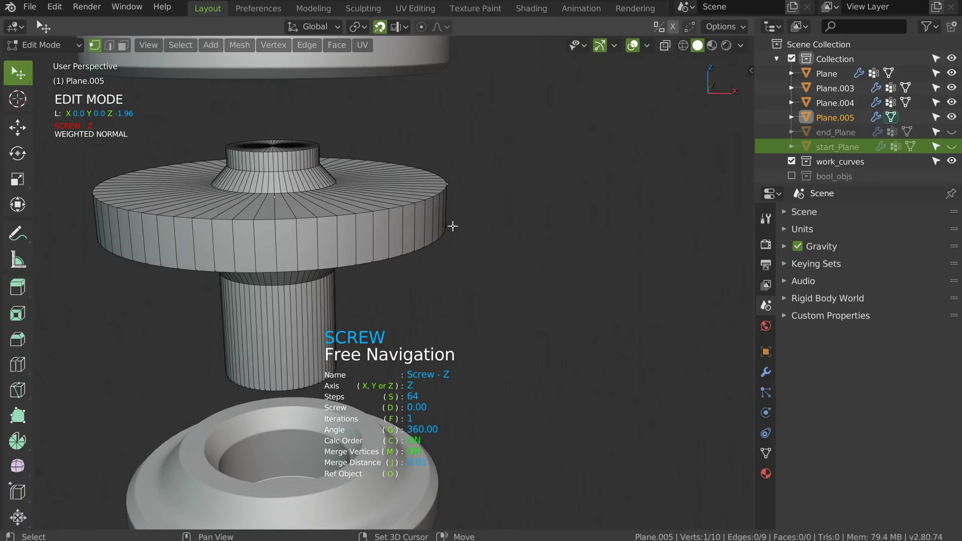
right_click(450, 232)
left_click(436, 193)
middle_click_drag(437, 193, 466, 218)
scroll(467, 194, "up", 1)
key("space")
left_click(563, 218)
key("d")
key("d")
key("s")
key("s")
mouse_move(358, 242)
middle_mouse_down("shift")
mouse_move(394, 182)
mouse_move(347, 258)
middle_mouse_up("shift")
Step: Bevel the junction between the cone and the shaft with width 0.11, 7 segments and profile 0.73
key("Tab")
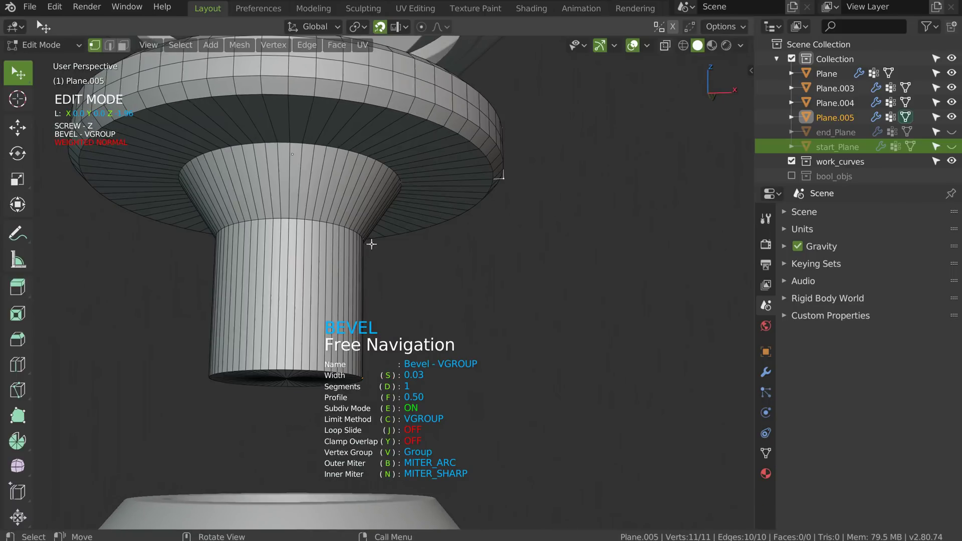
key("alt+q")
left_click(496, 232)
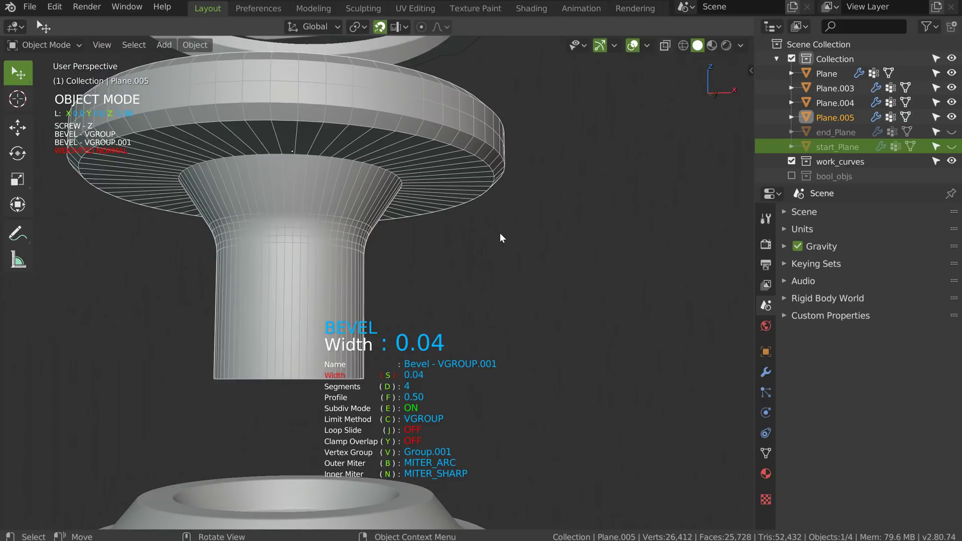
key("d")
scroll(531, 239, "up", 3)
key("f")
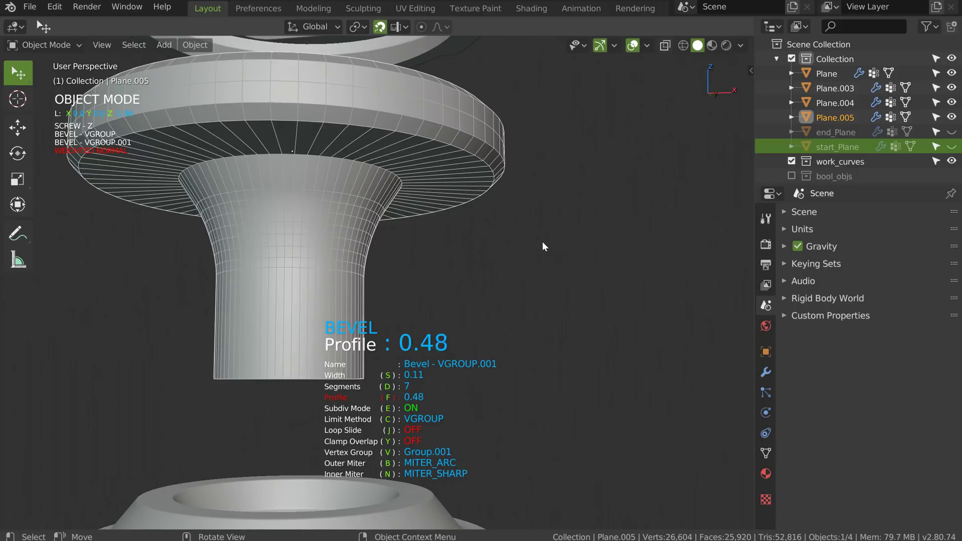
key("space")
middle_click_drag(446, 272, 456, 169, "shift")
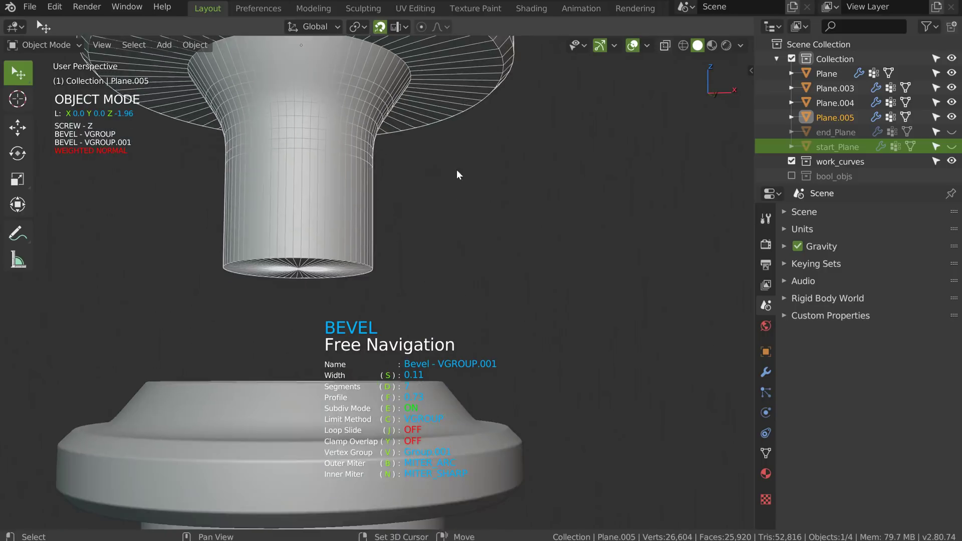
Step: Move the shaft's bottom centre vertex outward along X to open a round hole in its end
key("Tab")
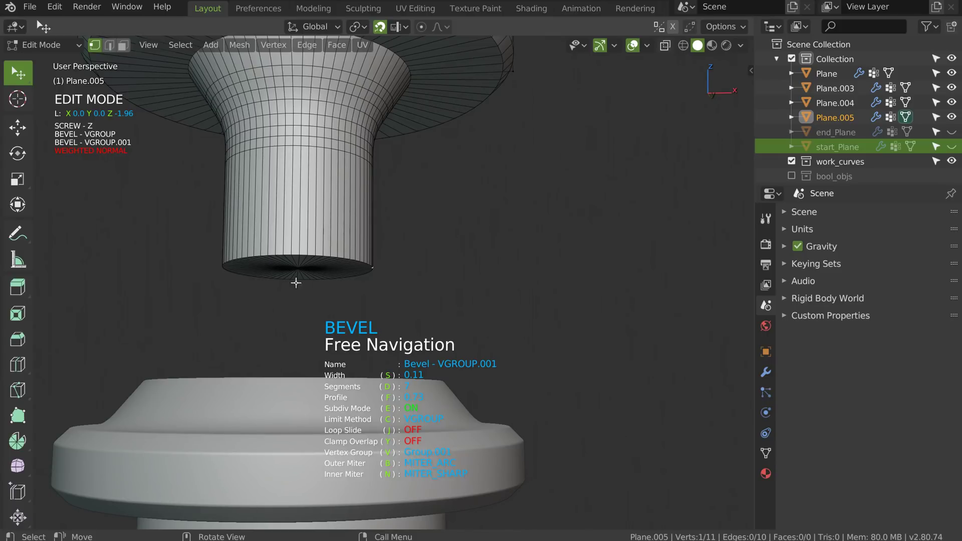
middle_click_drag(372, 261, 306, 204)
key("g")
key("x")
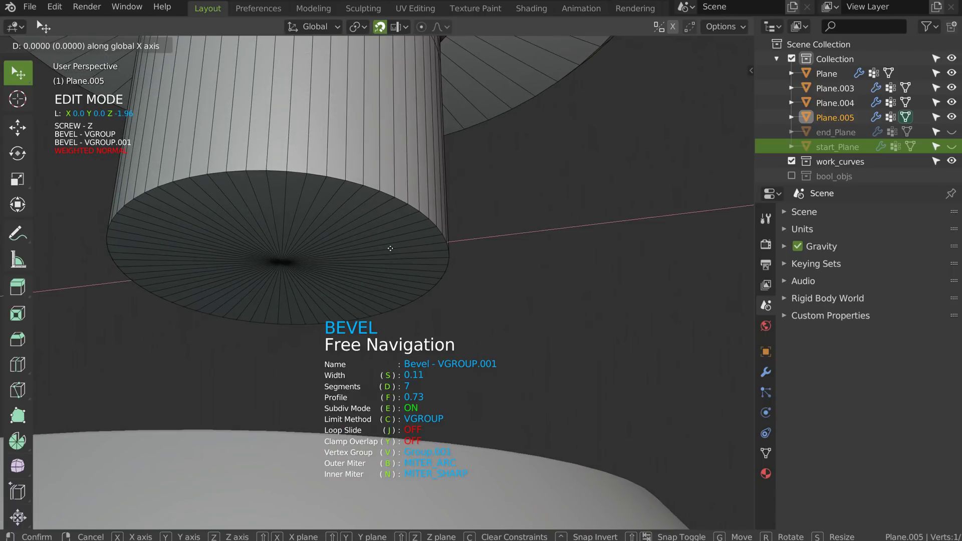
left_click(371, 250)
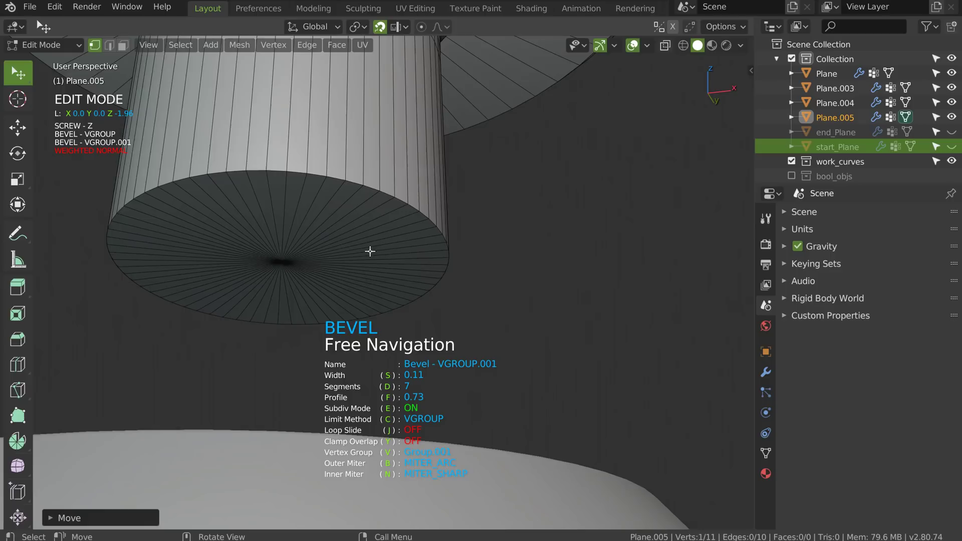
key("w")
left_click(277, 264)
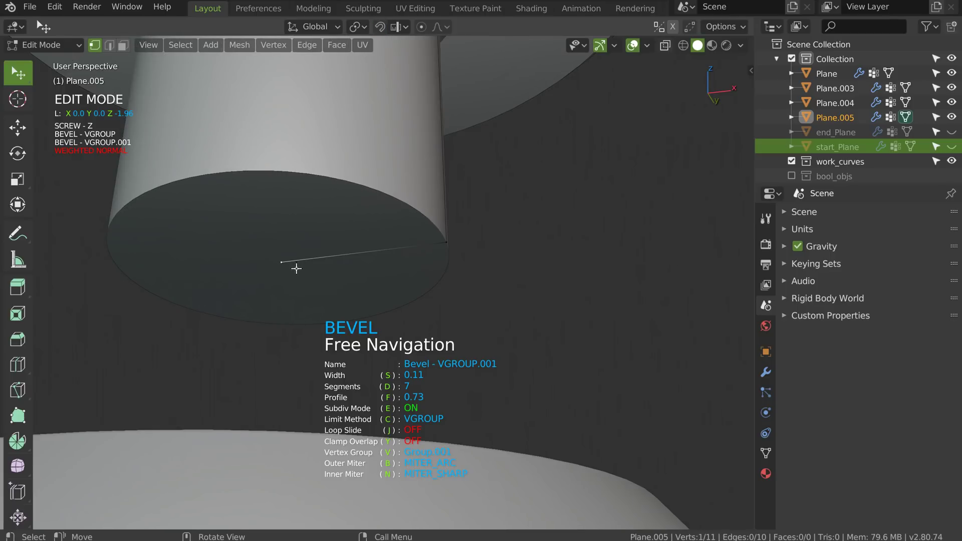
key("g")
key("x")
left_click(367, 259)
Step: Extrude the hole's rim vertex about 0.26 upward along Z to form the inner wall inside the shaft
middle_click_drag(362, 252, 370, 283)
scroll(367, 265, "down", 3)
middle_click_drag(365, 245, 310, 182)
middle_click_drag(320, 306, 330, 281)
key("e")
key("z")
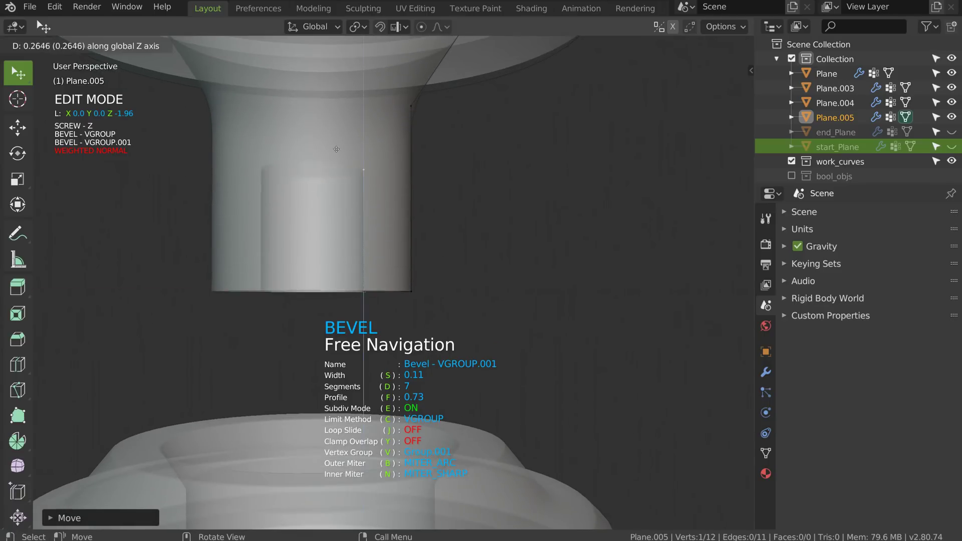
left_click(336, 151)
Step: Extrude the inner wall's top vertex inward along X to the central axis to close the hole's ceiling
key("shift+Tab")
key("e")
key("x")
middle_click_drag(336, 183, 396, 257)
left_click(311, 179)
Step: Bevel the outer bottom edge of the shaft with width 0.04 and 1 segment
left_click(401, 248)
key("space")
left_click(496, 257)
left_click(503, 260)
key("d")
left_click(414, 256)
key("w")
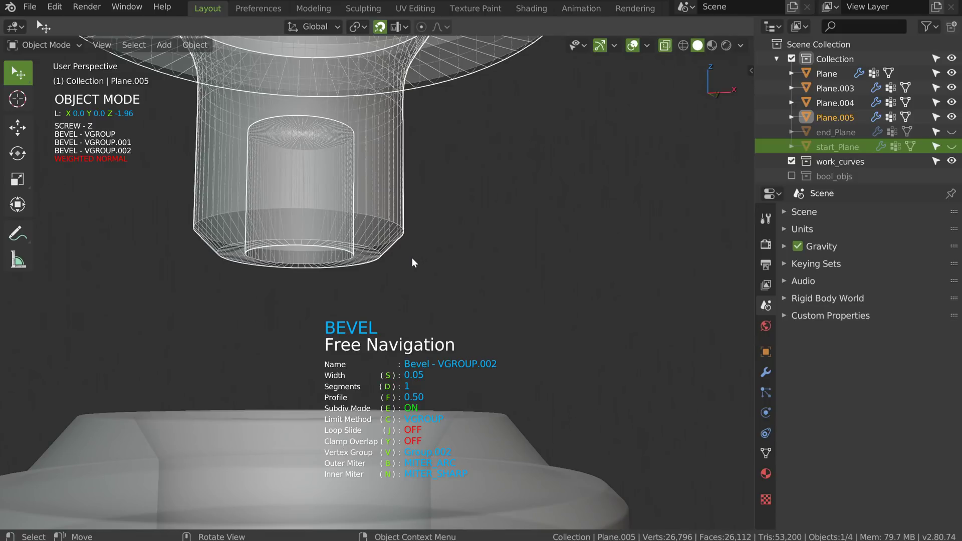
key("s")
left_click(463, 263)
middle_click_drag(464, 263, 427, 242)
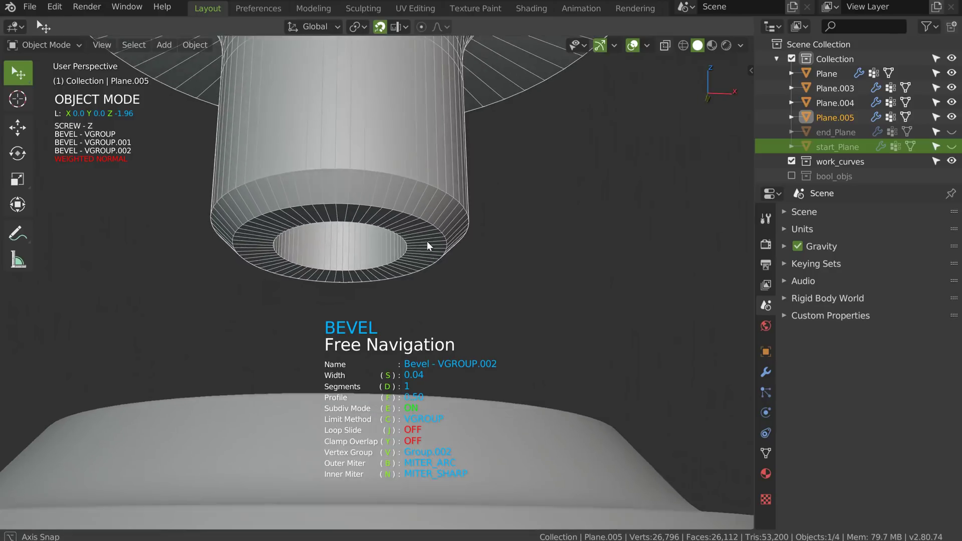
Step: Bevel the rim of the hole in the shaft's bottom with width 0.02 and 1 segment
left_click(426, 241)
scroll(407, 219, "up", 2)
key("Tab")
left_click(409, 258)
key("space")
left_click(526, 270)
key("s")
key("d")
key("space")
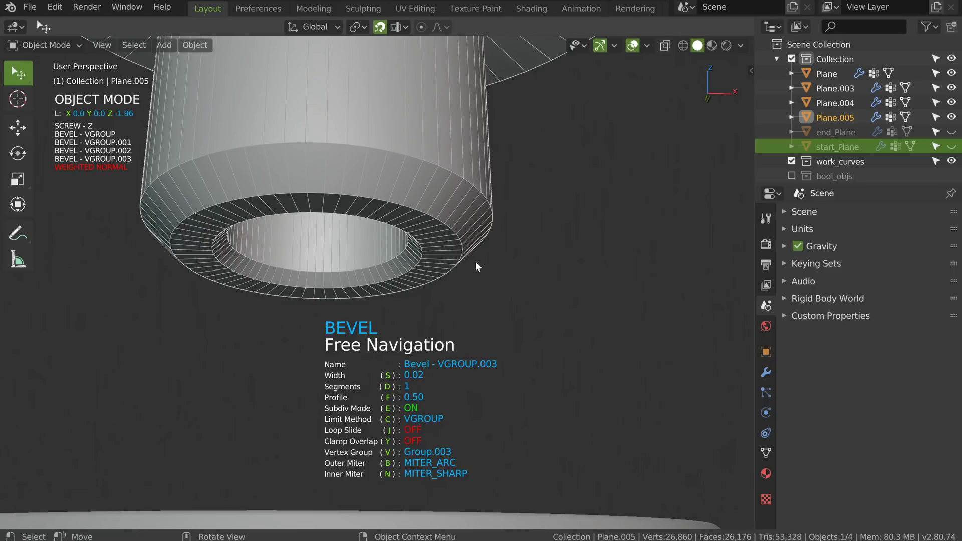
Step: Delete the profile vertices that form the raised neck on top of the connector's disc, leaving its centre open
scroll(421, 218, "down", 4)
middle_click_drag(421, 218, 405, 240)
scroll(455, 209, "down", 4)
scroll(405, 142, "up", 2)
middle_click_drag(405, 138, 405, 142)
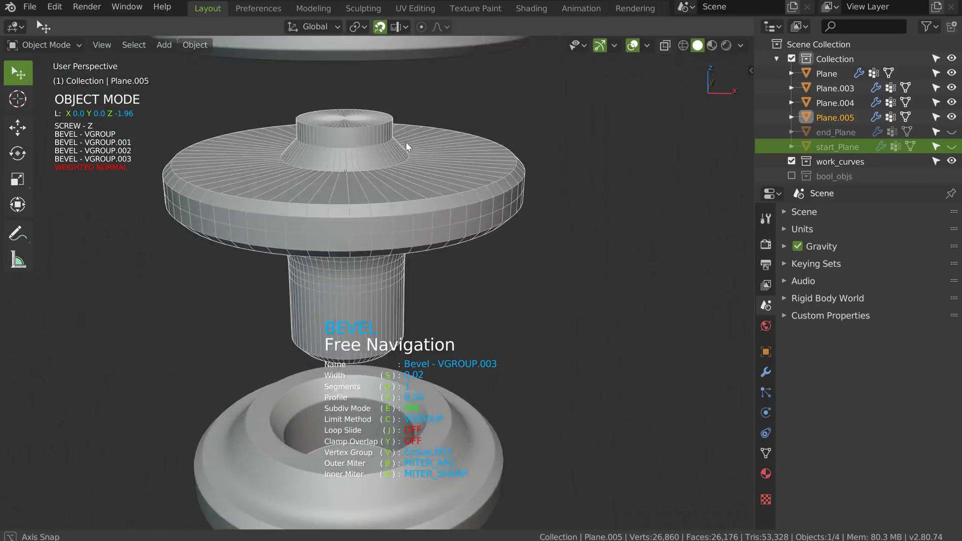
key("Tab")
scroll(401, 126, "up", 4)
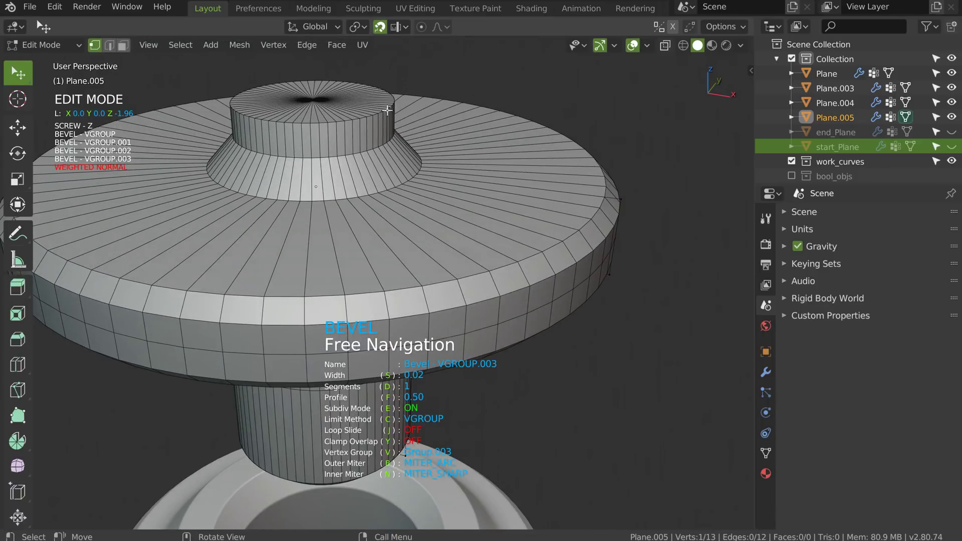
left_click(419, 174, "shift")
key("x")
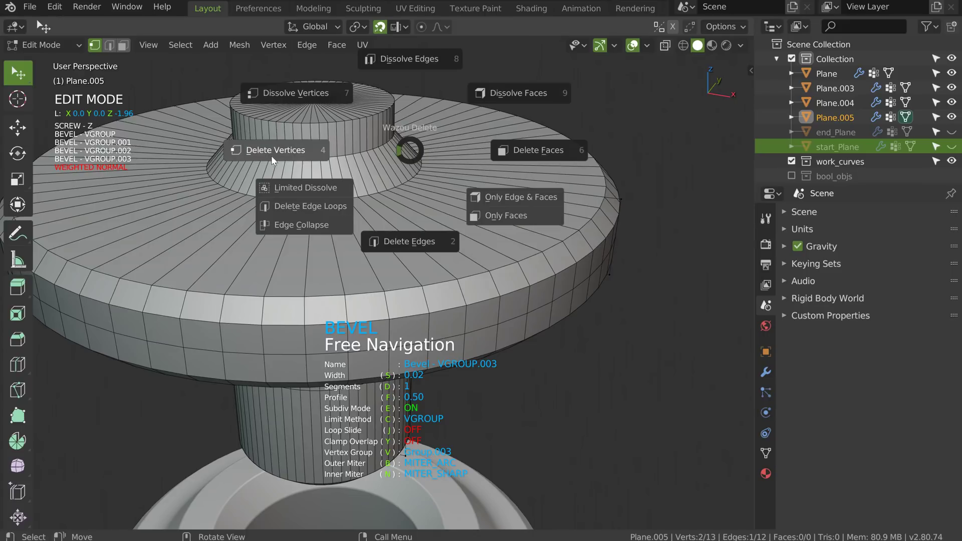
left_click(399, 153)
key("x")
left_click(261, 165)
middle_click_drag(280, 166, 403, 172)
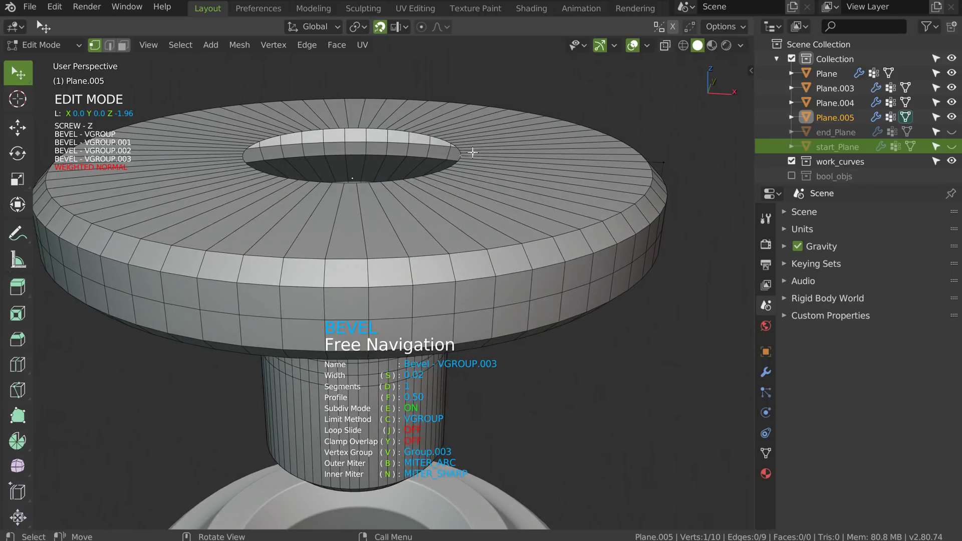
Step: Move the inner vertex of the disc's top face along X to about 0.52 from the central axis, with snapping turned off
key("g")
key("x")
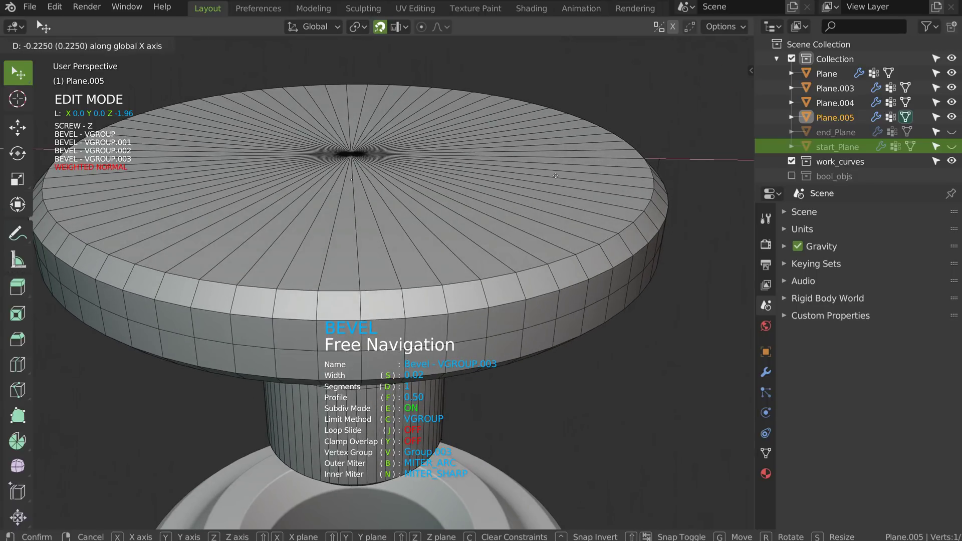
left_click(462, 165)
key("shift+Tab")
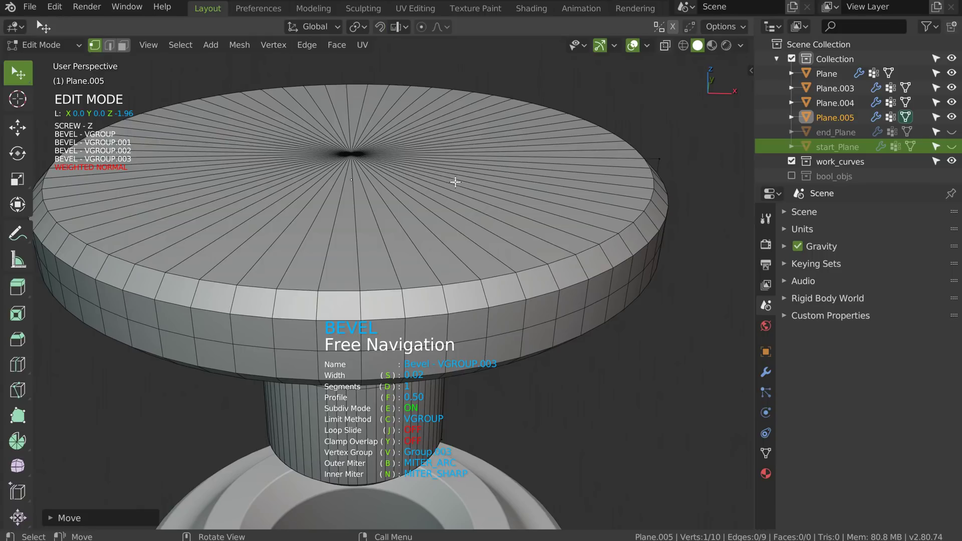
key("g")
key("x")
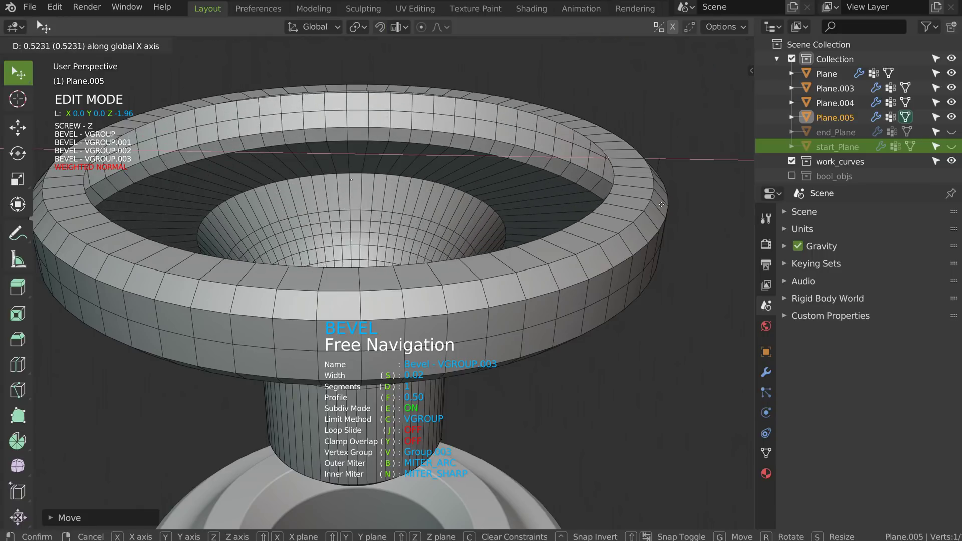
left_click(670, 206)
middle_click_drag(671, 206, 482, 225)
key("Tab")
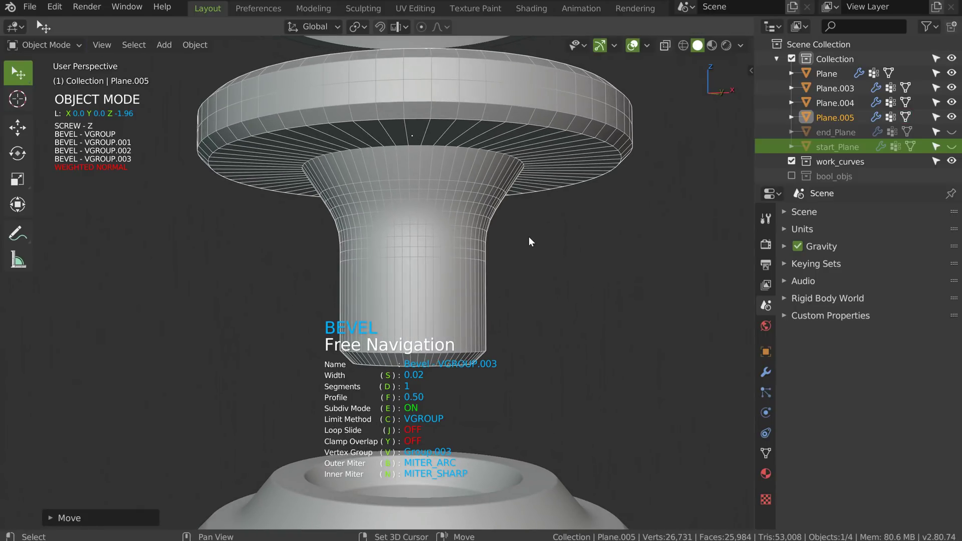
Step: Add a very fine angle-limited bevel with 4 segments and a 28° angle to the whole connector
key("shift+a")
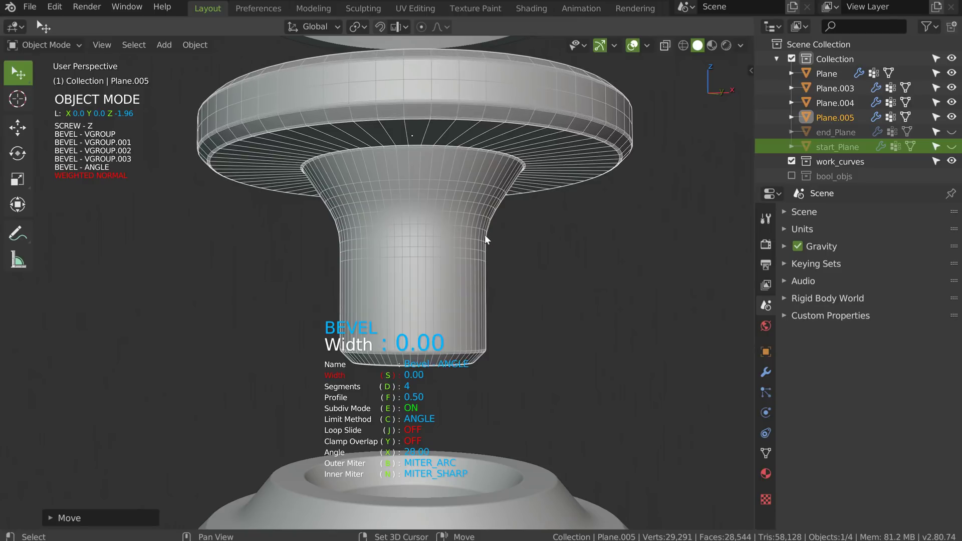
left_click(479, 236)
scroll(536, 170, "up", 8)
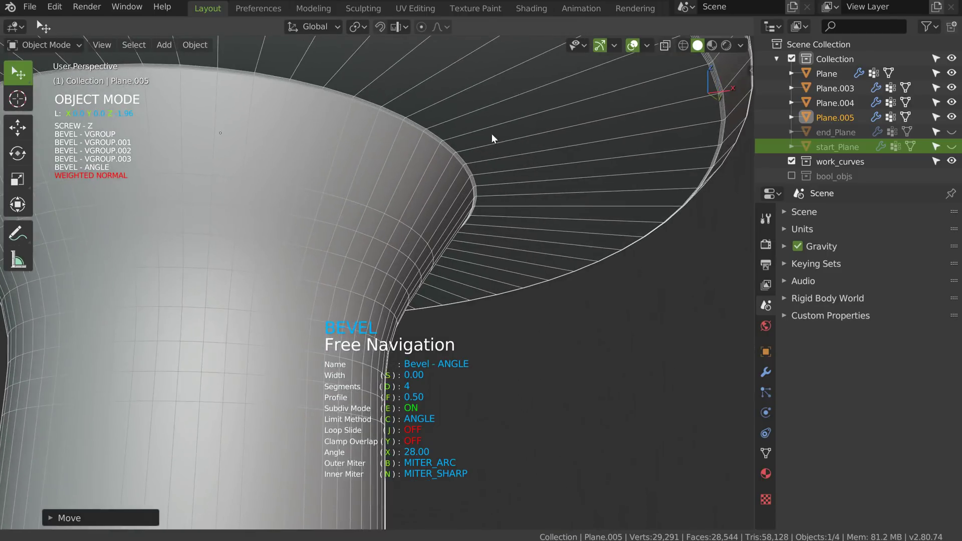
scroll(491, 134, "down", 8)
middle_click_drag(487, 193, 470, 106)
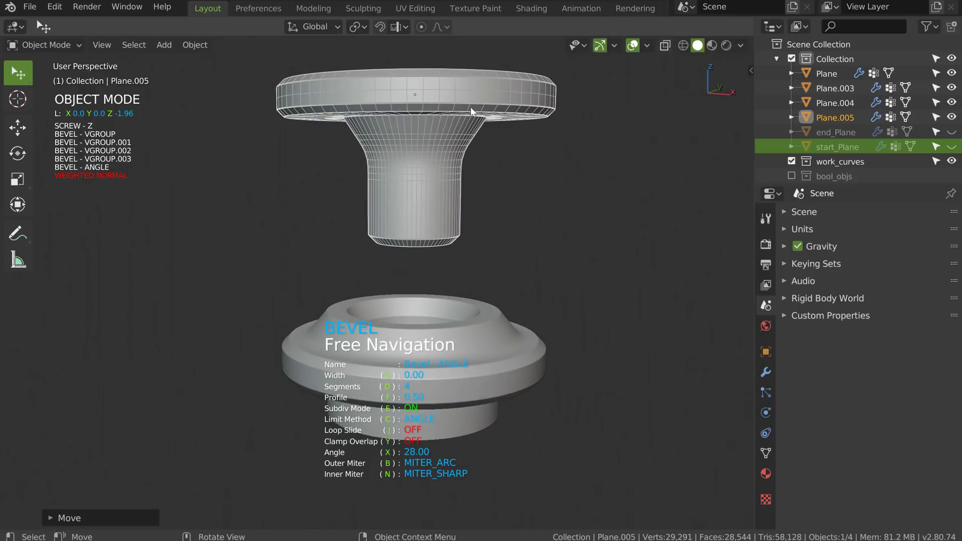
left_click(517, 170)
Step: Move the separate lower ring up along Z until it sits just beneath the connector's disc
left_click(469, 309)
key("g")
key("z")
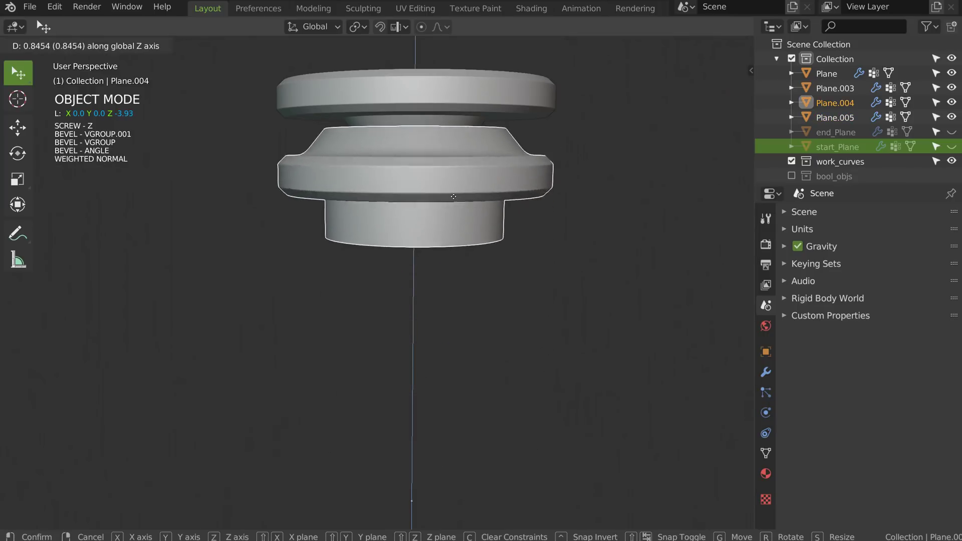
left_click(451, 183)
middle_click_drag(452, 183, 452, 207)
Step: Select the connector's profile vertices from the flared neck around to the hole's centre and move them along X
left_click(512, 221)
key("Tab")
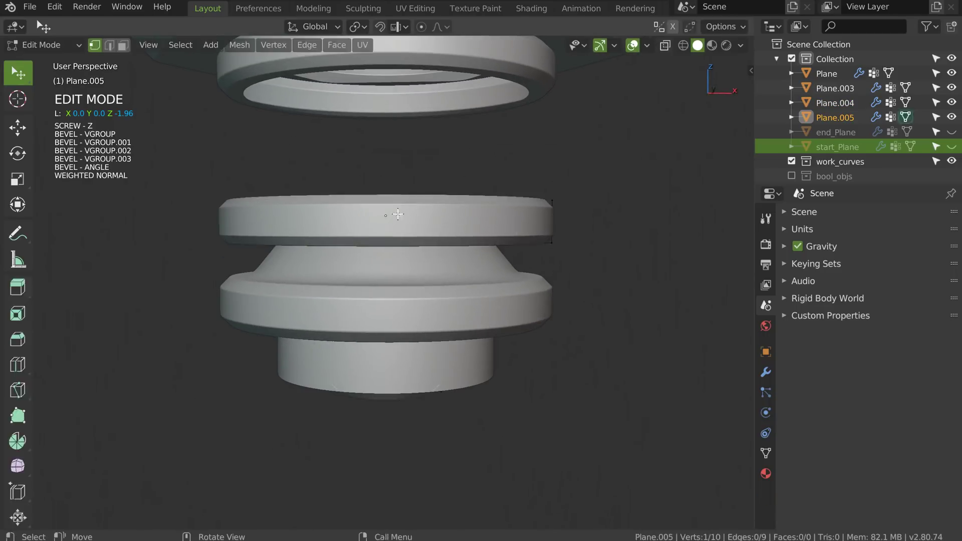
middle_click_drag(469, 258, 469, 245, "shift")
key("alt+z")
middle_click_drag(444, 193, 429, 172, "shift")
key("KP_1")
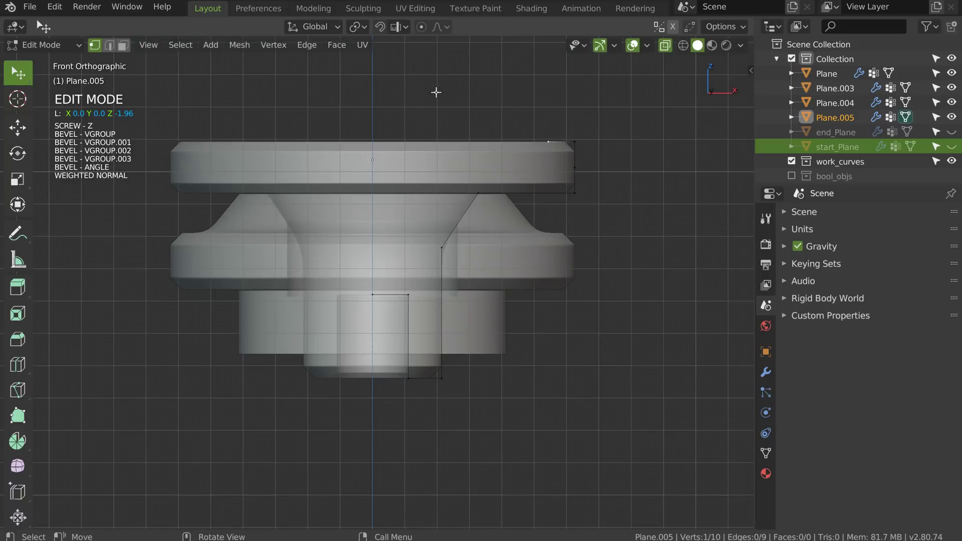
scroll(454, 214, "up", 2)
left_click(447, 250, "shift")
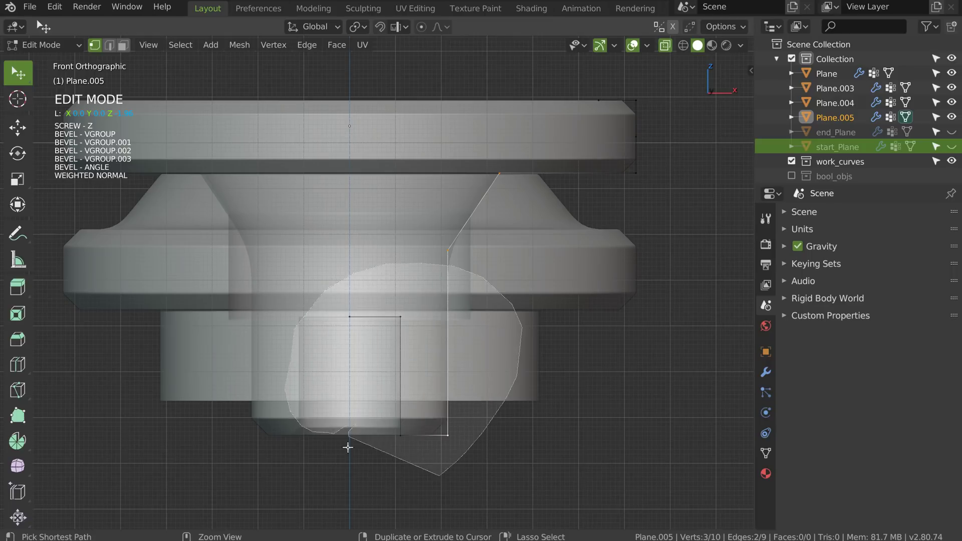
left_click(348, 315, "ctrl")
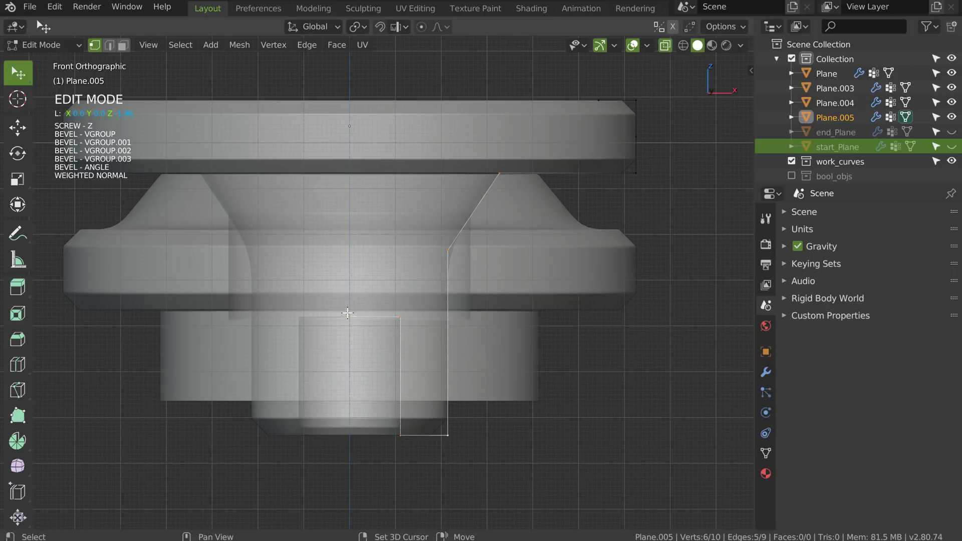
key("g")
key("x")
left_click(490, 328)
Step: Shift the neck, shaft and hole wall vertices slightly outward along X, excluding the central axis vertex, to widen the shaft
middle_click_drag(491, 328, 447, 270)
key("alt+z")
key("g")
key("x")
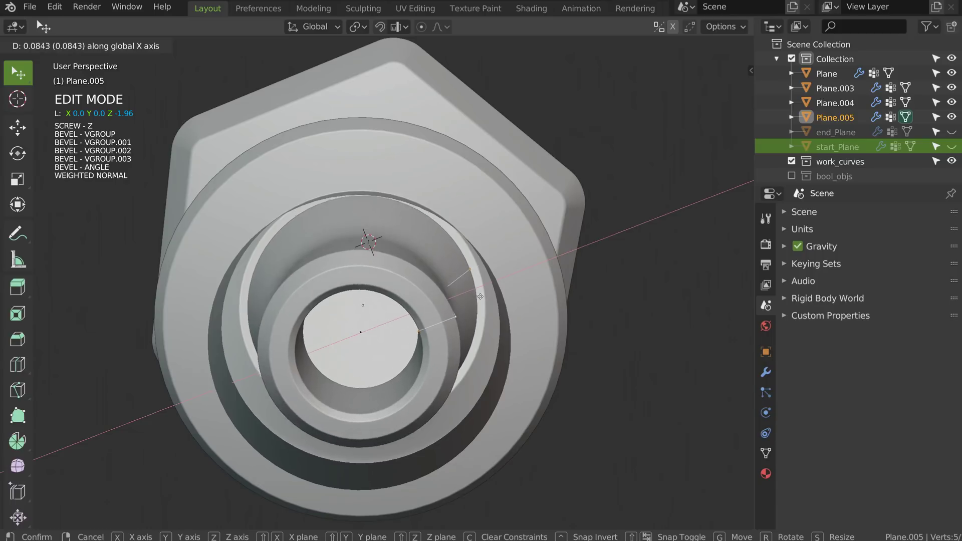
left_click(472, 297)
Step: Raise the vertex at the shaft's bend along Z, using vertex snapping to level it with the disc's underside
middle_click_drag(472, 297, 472, 214)
key("alt+z")
scroll(440, 210, "up", 4)
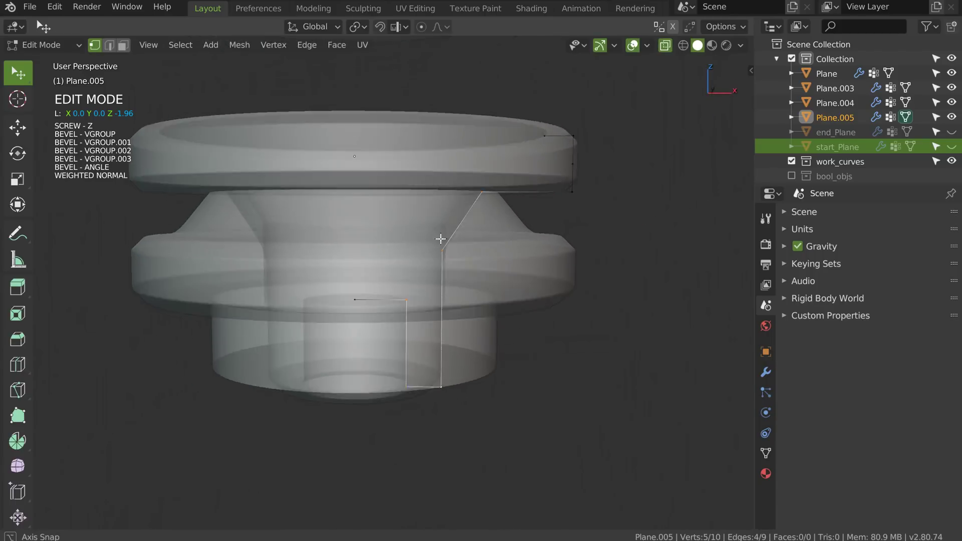
left_click(444, 263)
key("g")
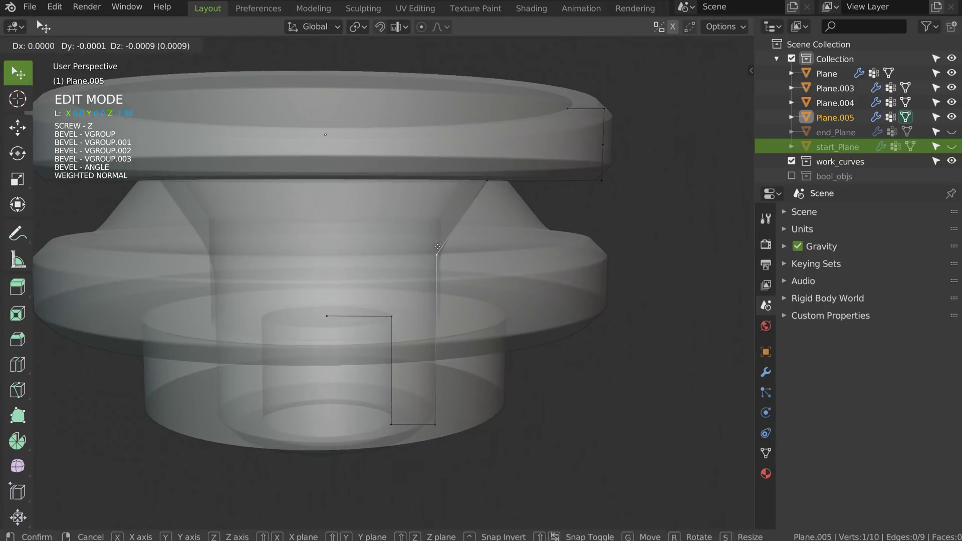
key("z")
left_click(451, 205)
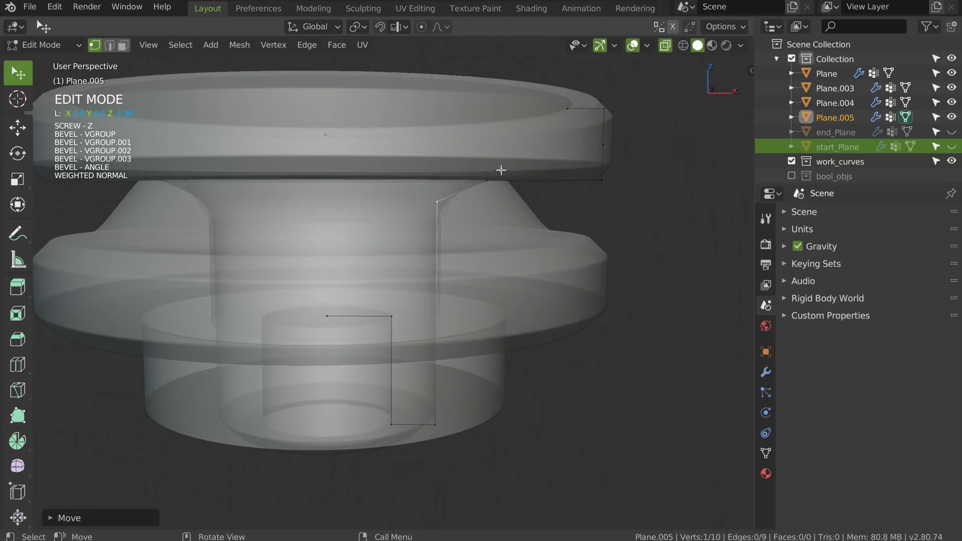
middle_click_drag(490, 183, 491, 217)
key("shift+Tab")
left_click(395, 220)
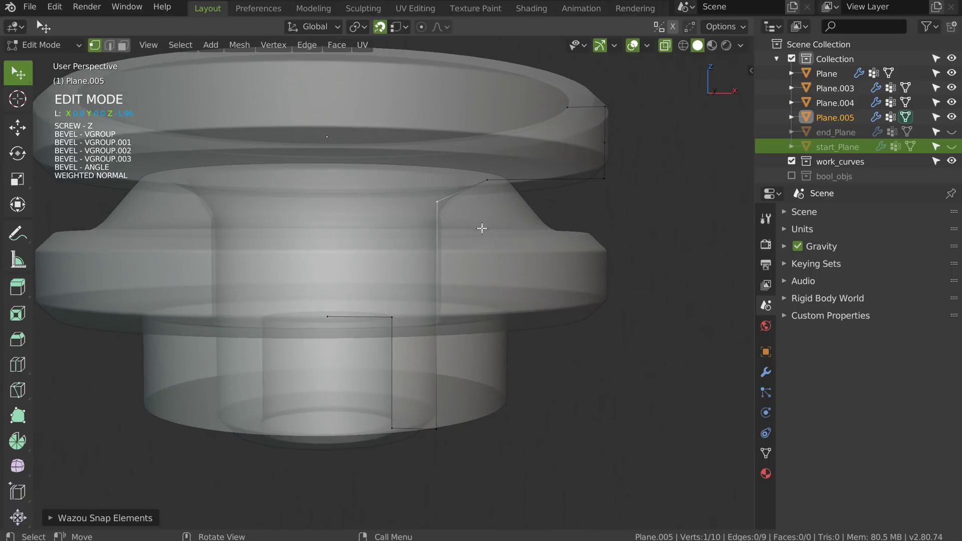
key("g")
key("z")
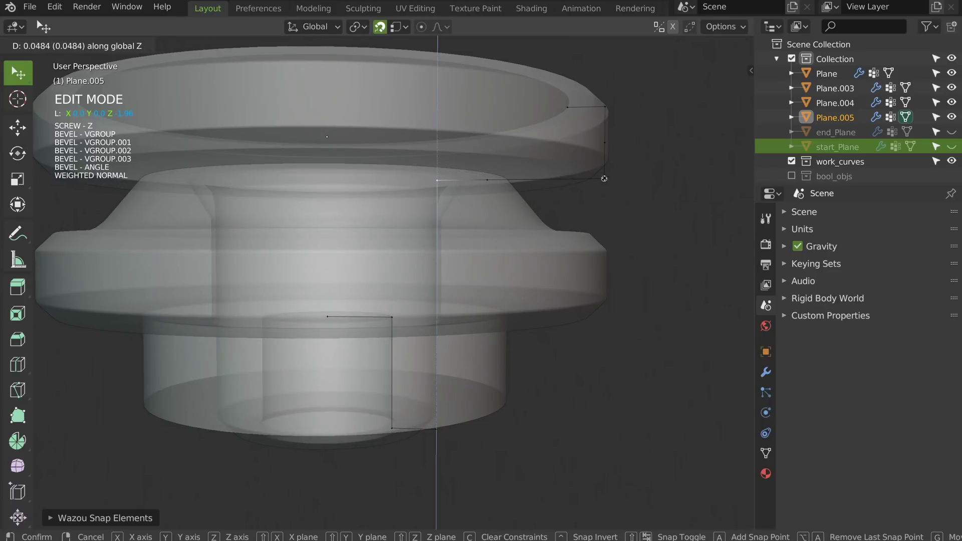
left_click(606, 178)
Step: Dissolve the leftover flare vertex on the disc's underside and return to object mode
left_click(488, 179)
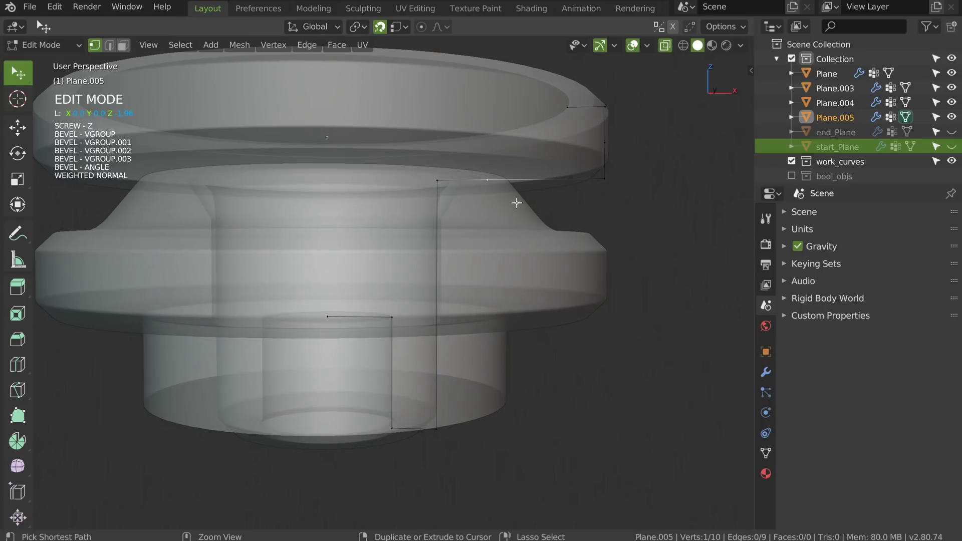
key("ctrl+x")
middle_click_drag(476, 205, 451, 193)
key("Tab")
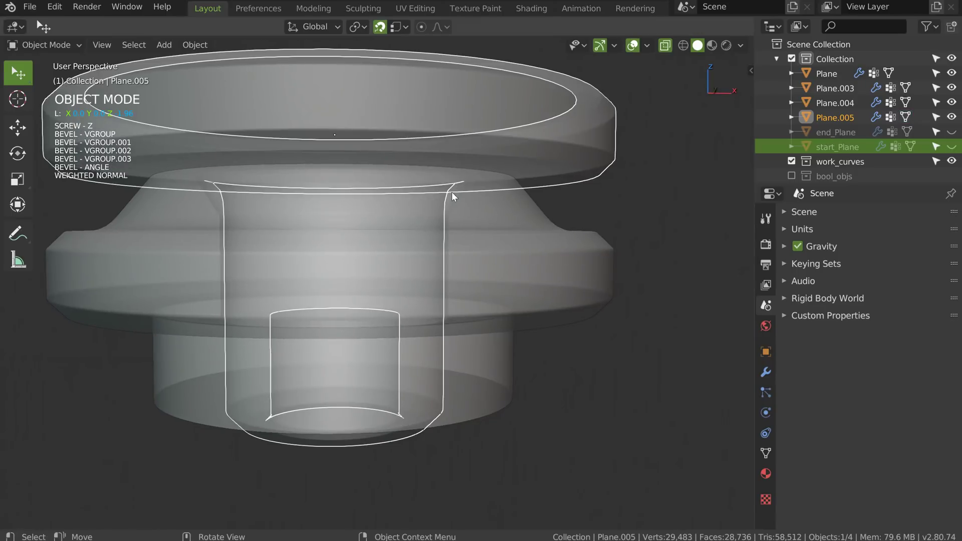
Step: Change the bevel between the shaft and disc from a rounded transition to a straight chamfer and adjust its width
key("alt+shift+q")
left_click(560, 210)
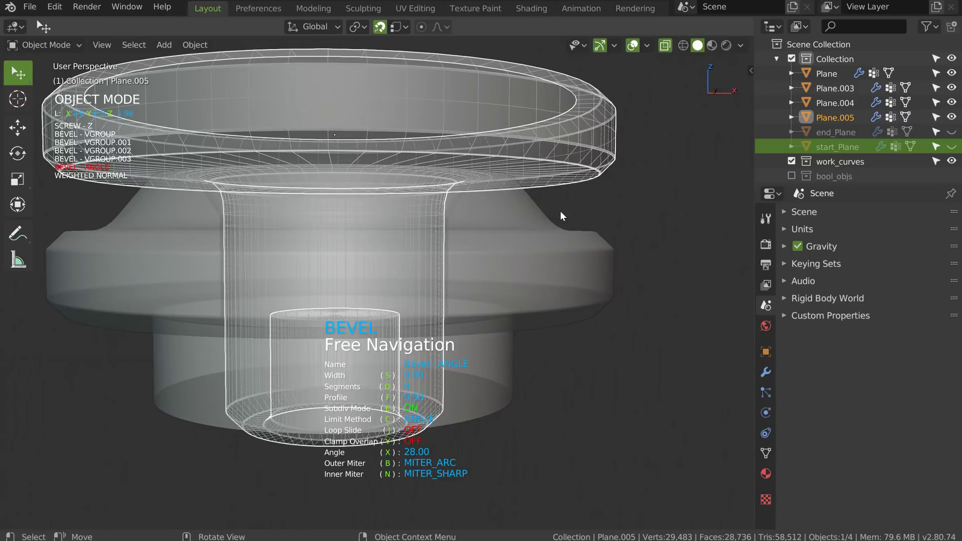
middle_click_drag(521, 216, 519, 217)
key("Right")
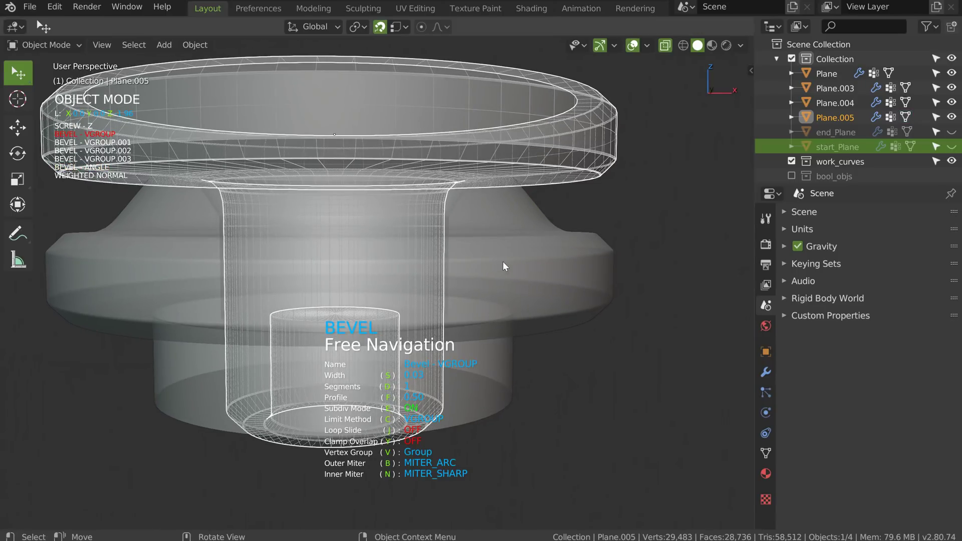
key("Right")
key("Right")
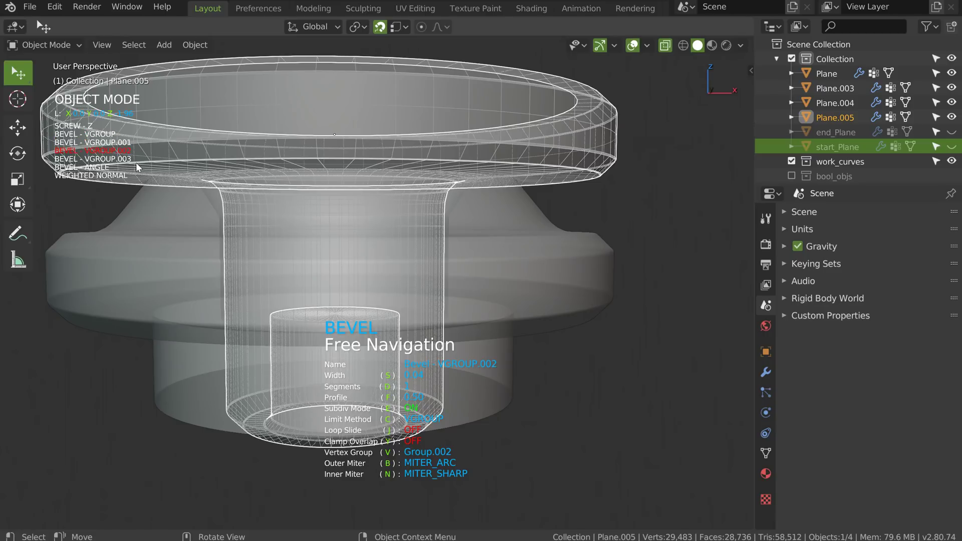
key("Left")
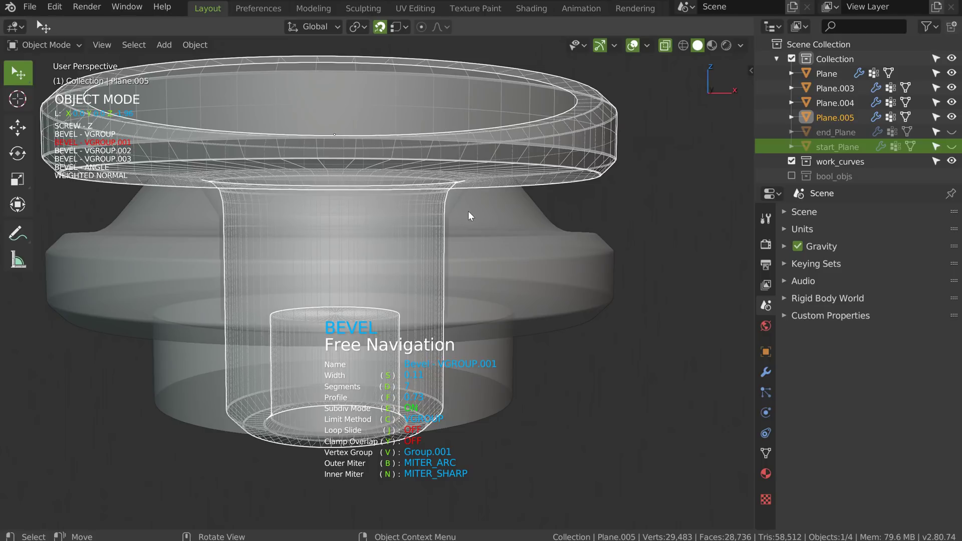
type("ds")
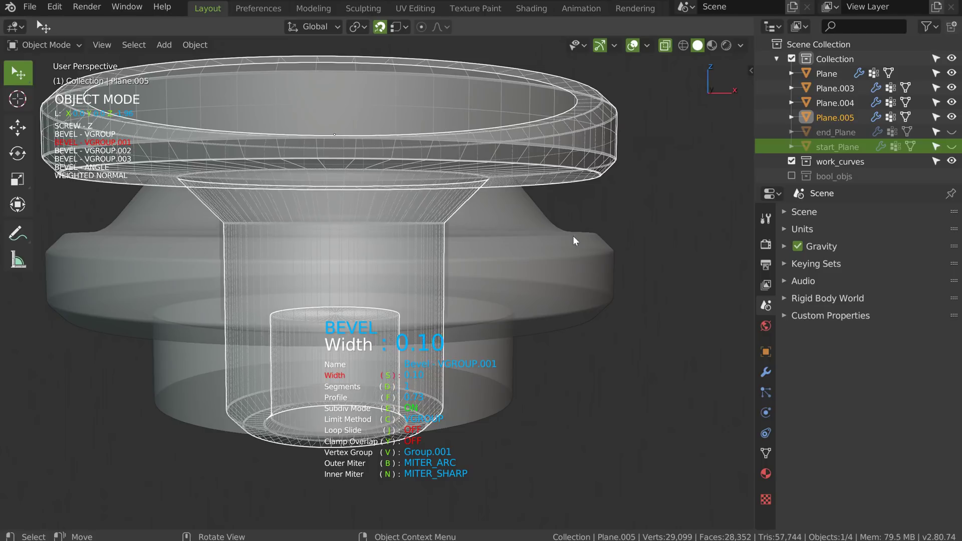
type("0.01")
middle_click_drag(609, 235, 474, 202)
left_click(494, 228)
Step: Delete the separate lower ring around the connector's shaft and frame the whole model
left_click(559, 208)
middle_click_drag(560, 208, 373, 221, "ctrl")
middle_click_drag(545, 71, 494, 154, "shift")
key("Delete")
key("Home")
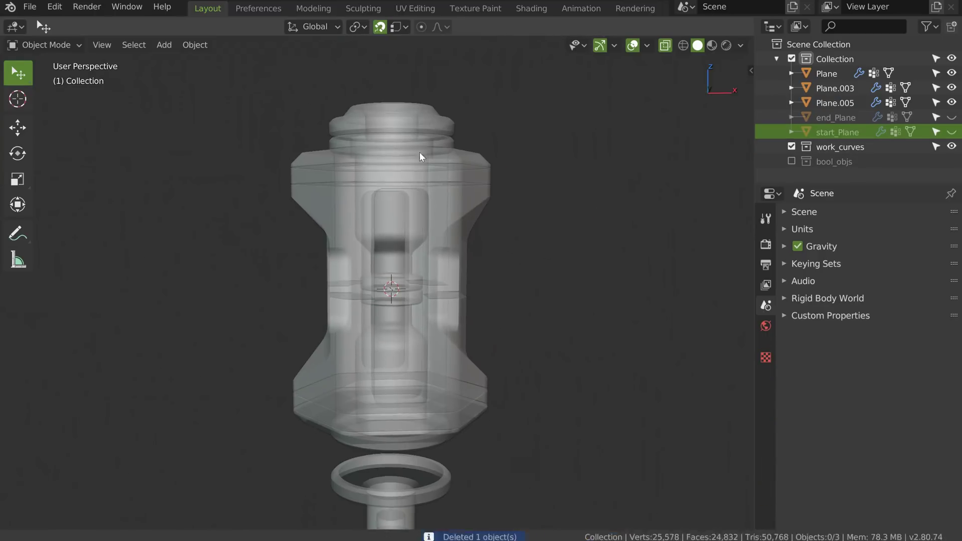
Step: Create a linked duplicate of the canister's top cap and move it down along Z to about -3.46 with snapping off
left_click(421, 153)
key("alt+d")
key("z")
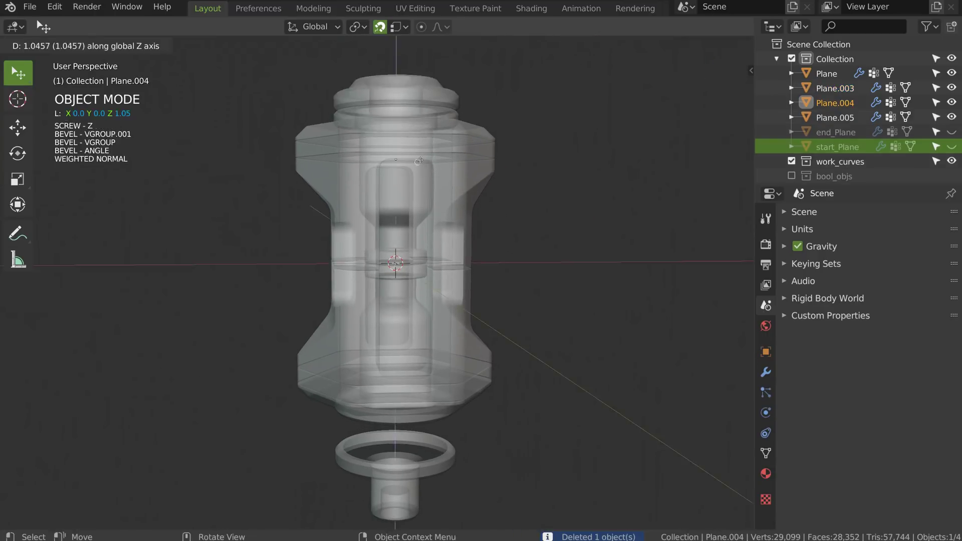
left_click(419, 490)
key("shift+Tab")
middle_click_drag(456, 382, 440, 164, "shift")
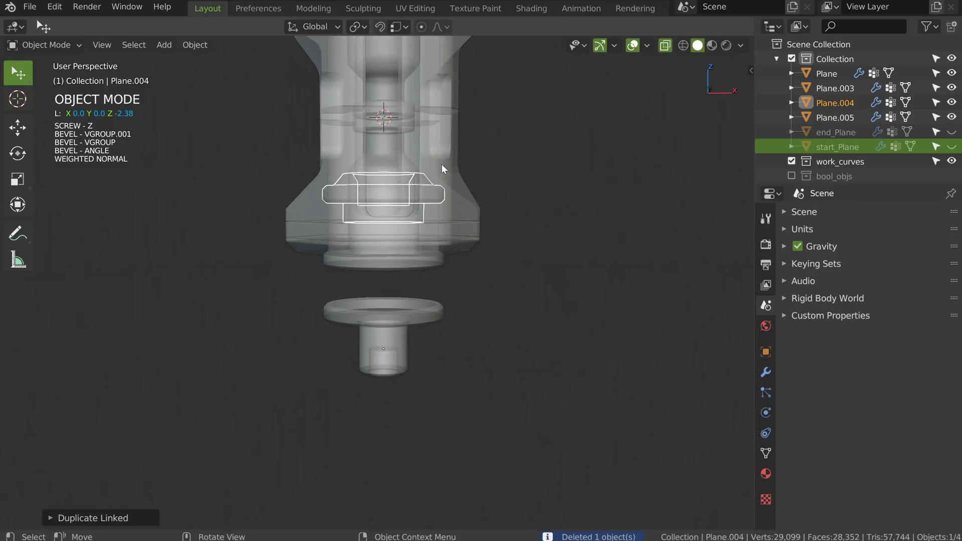
key("g")
key("z")
left_click(425, 271)
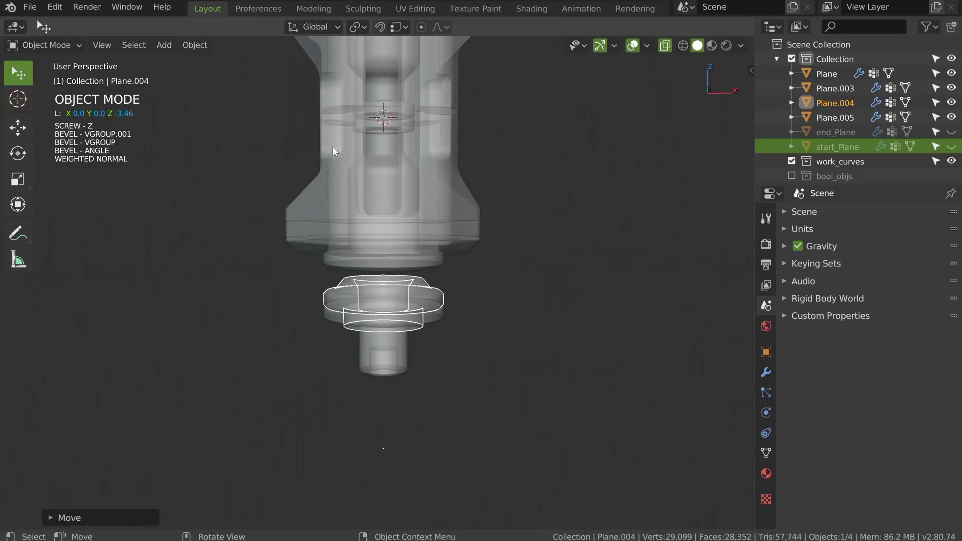
Step: In front view, move the linked duplicate cap down along Z to about -3.88, just beneath the connector's disc
key("KP_1")
scroll(449, 267, "up", 4)
scroll(449, 267, "up", 4)
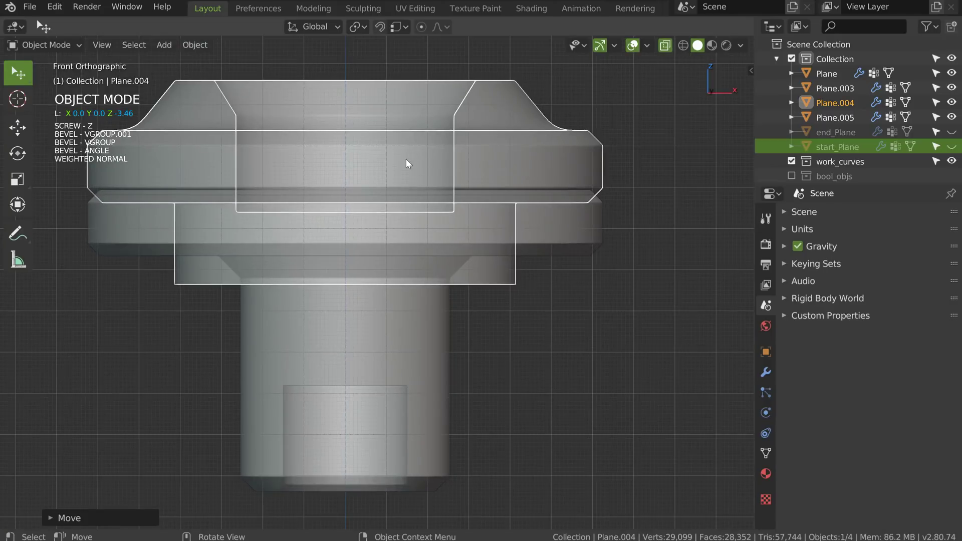
key("g")
key("z")
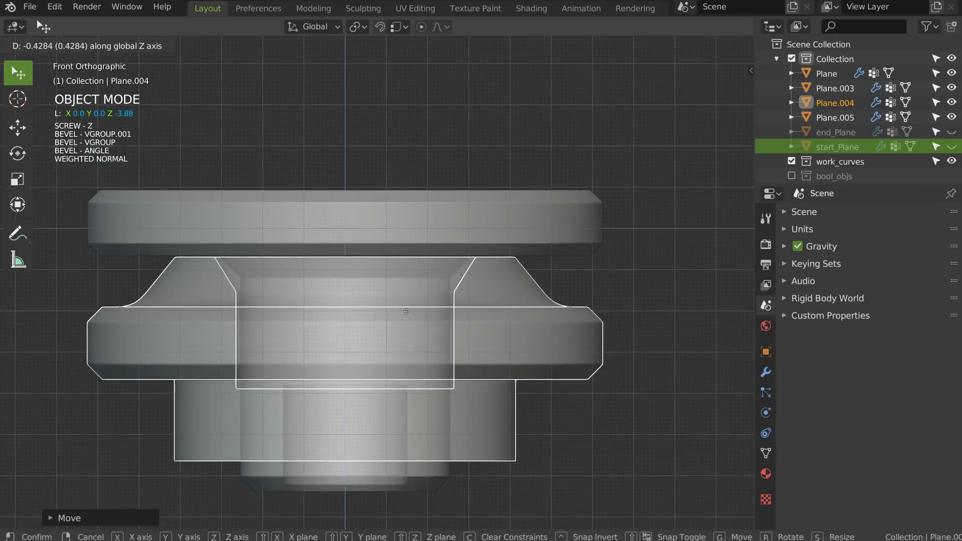
left_click(408, 311)
Step: In the duplicate's mesh, move the two inner wall vertices along X to line up with the connector's shaft
scroll(498, 252, "up", 3)
key("Tab")
left_click(445, 289)
left_click(444, 285)
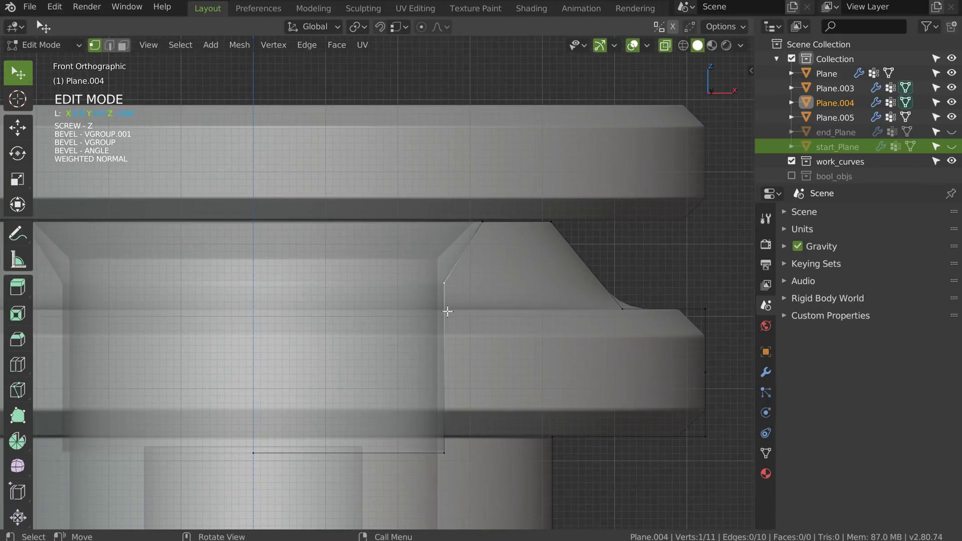
left_click(443, 452, "shift")
key("g")
key("x")
left_click(542, 355)
Step: Raise the upper inner wall vertex along Z to match the connector's chamfer and return to object mode
left_click(443, 281)
key("g")
key("z")
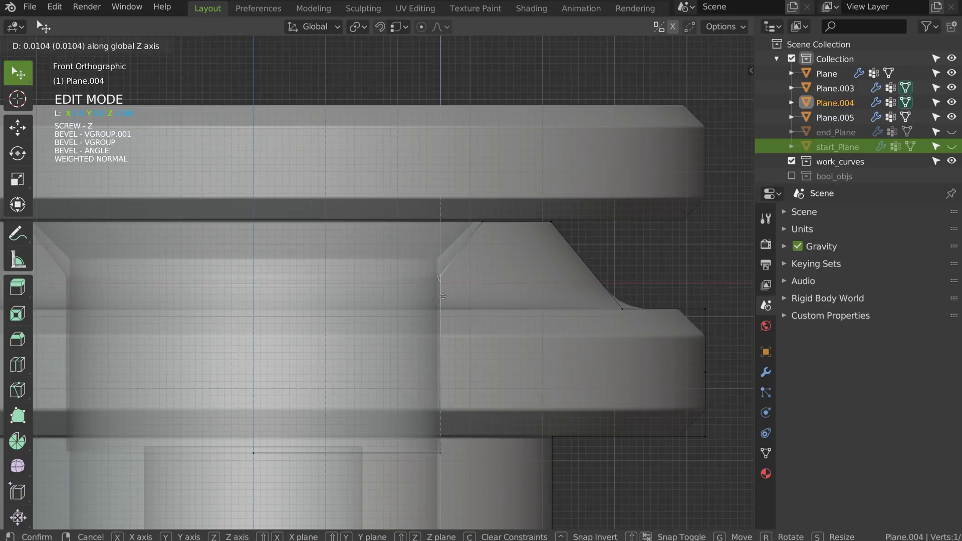
left_click(448, 289)
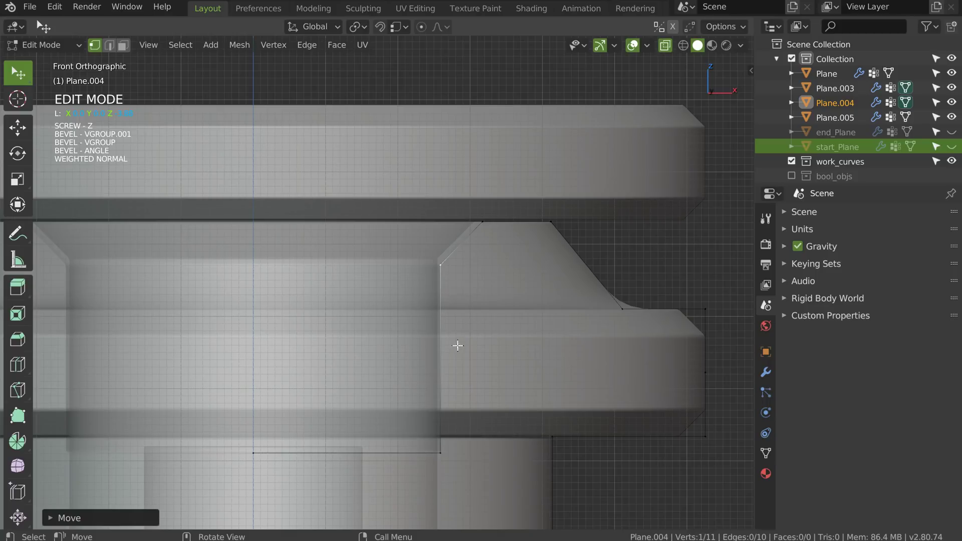
key("Tab")
Step: Delete the linked duplicate cap beneath the disc, select the connector, and turn off X-ray
scroll(449, 272, "down", 6)
middle_click_drag(449, 272, 456, 355, "shift")
middle_click_drag(456, 355, 471, 155, "shift")
left_click(475, 200)
middle_click_drag(485, 193, 454, 278, "ctrl")
middle_click_drag(455, 278, 441, 89, "shift")
left_click(489, 380)
left_click(486, 410)
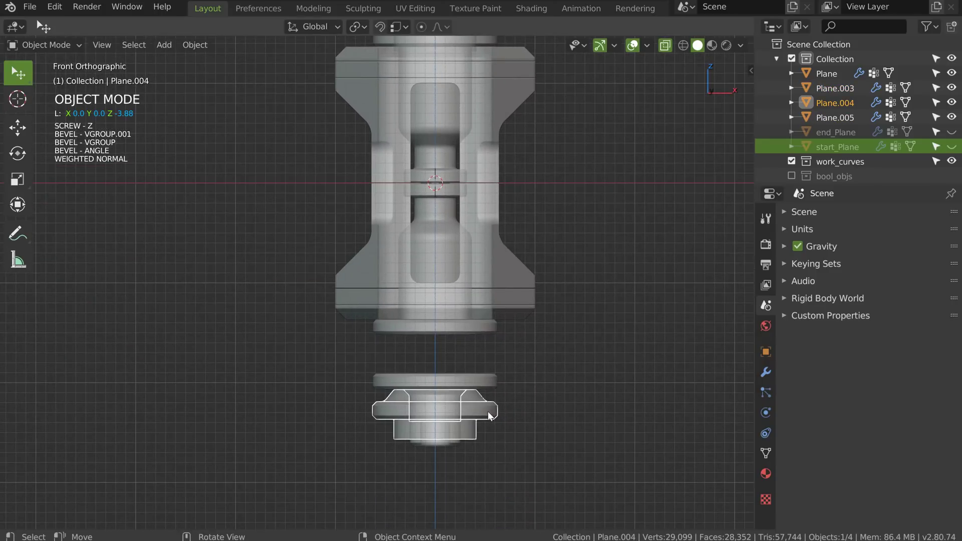
key("Delete")
left_click(475, 383)
middle_click_drag(475, 383, 461, 341)
key("alt+z")
middle_click_drag(436, 248, 478, 295)
middle_click_drag(478, 295, 443, 287, "shift")
middle_click_drag(421, 332, 410, 360)
middle_click_drag(474, 262, 429, 307)
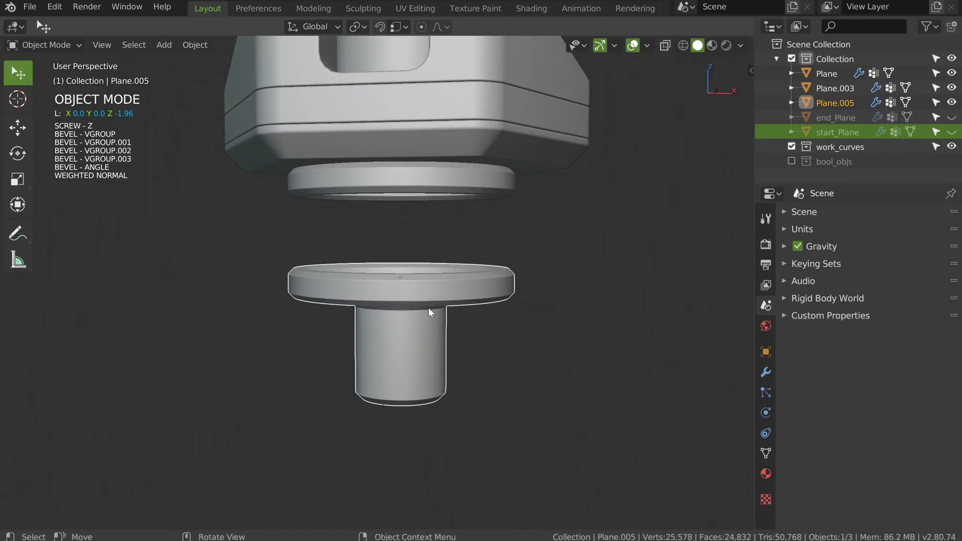
Step: Set the top cap's origin to the central axis vertex of its recess floor, using X-ray to pick the vertex
middle_click_drag(413, 181, 431, 336, "shift")
scroll(446, 251, "down", 3)
middle_click_drag(469, 170, 439, 334, "shift")
left_click(419, 145)
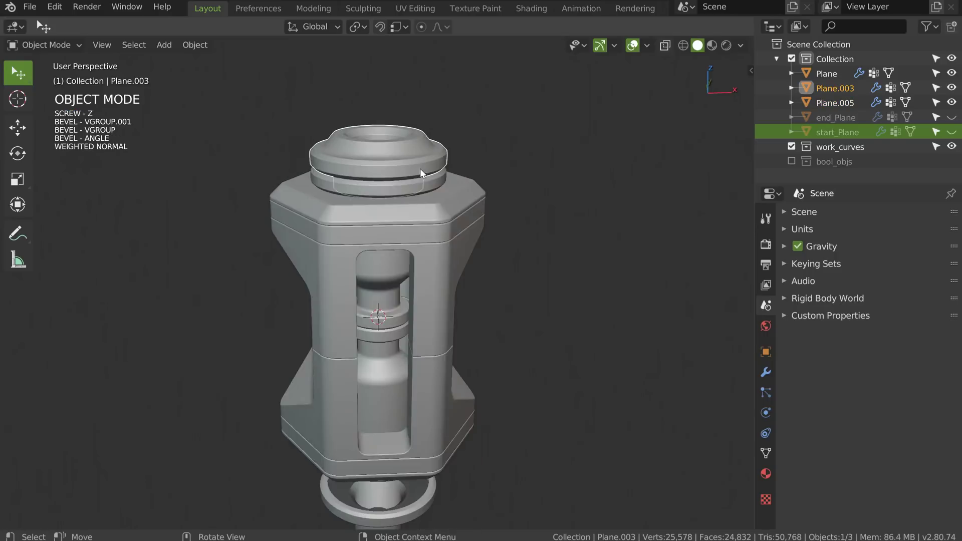
scroll(420, 143, "up", 3)
key("Tab")
middle_click_drag(377, 163, 392, 190)
key("Tab")
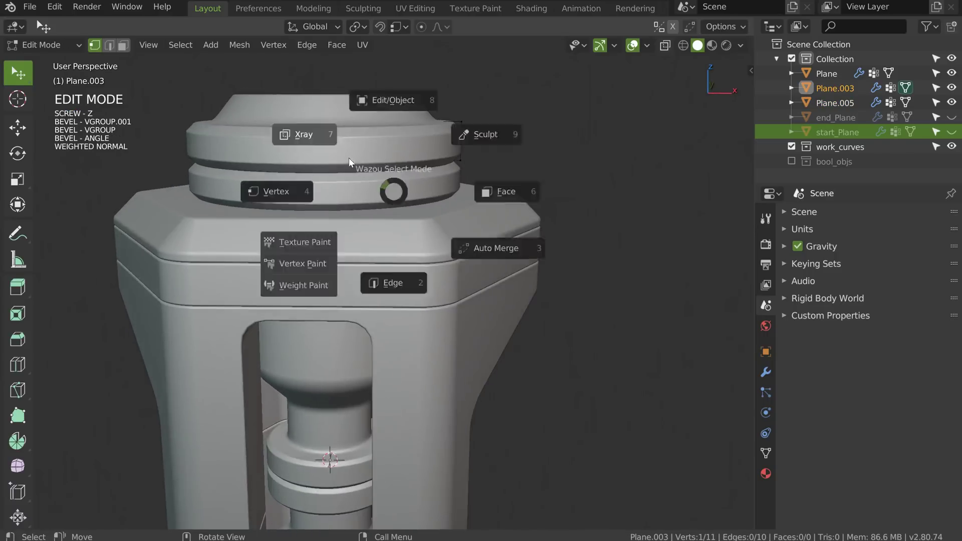
left_click(328, 142)
left_click(324, 167)
middle_click_drag(344, 142, 347, 163)
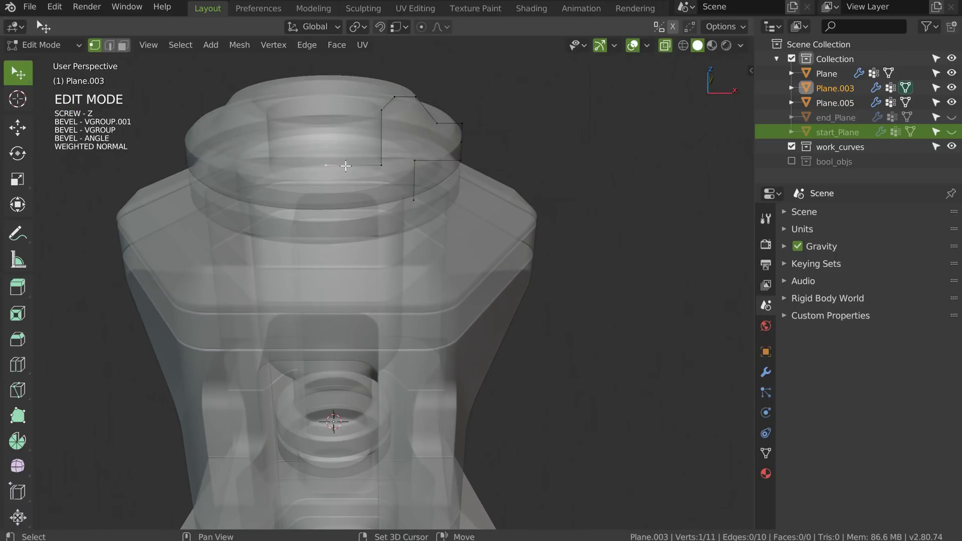
key("shift+s")
left_click(340, 74)
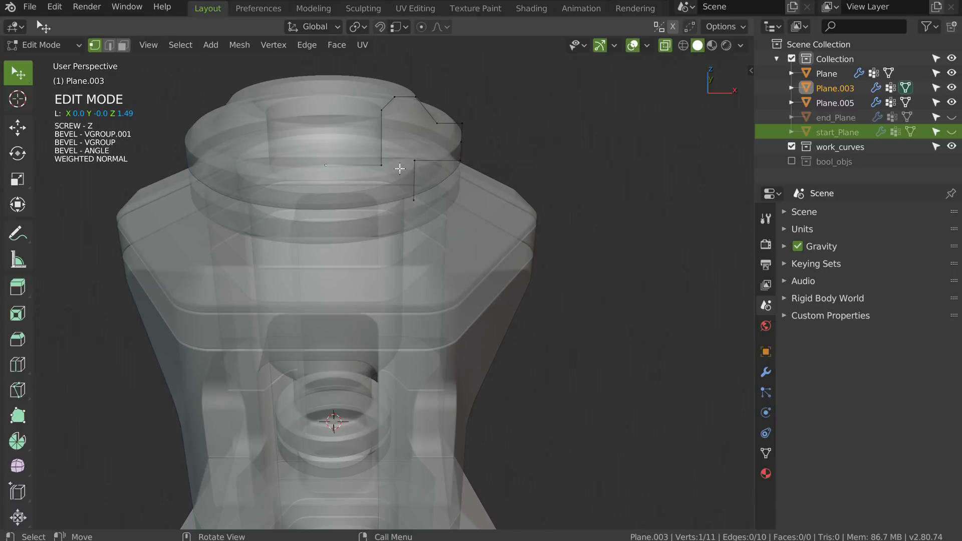
key("alt+z")
key("Tab")
scroll(379, 175, "down", 5)
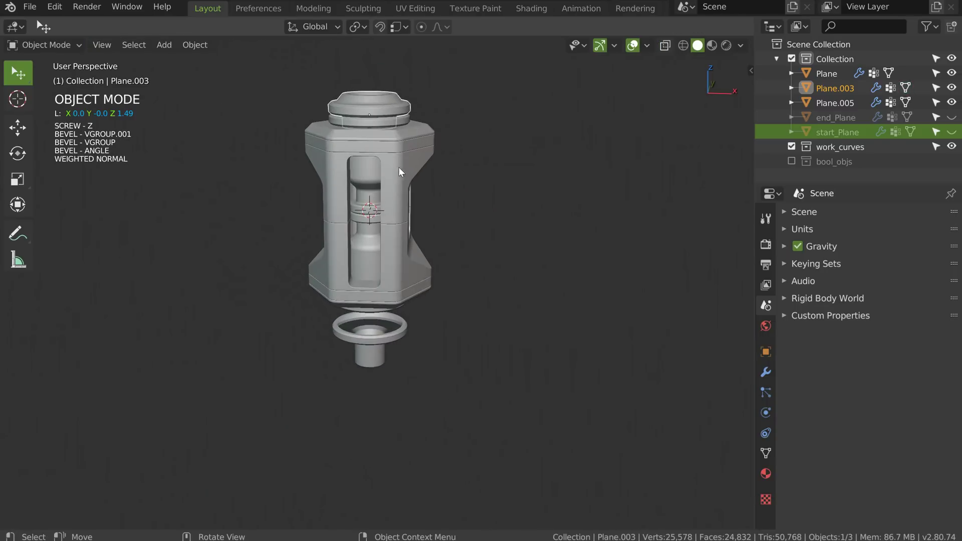
Step: Move the top cap and the connector out of the canister and place both beside it on the negative X side
key("g")
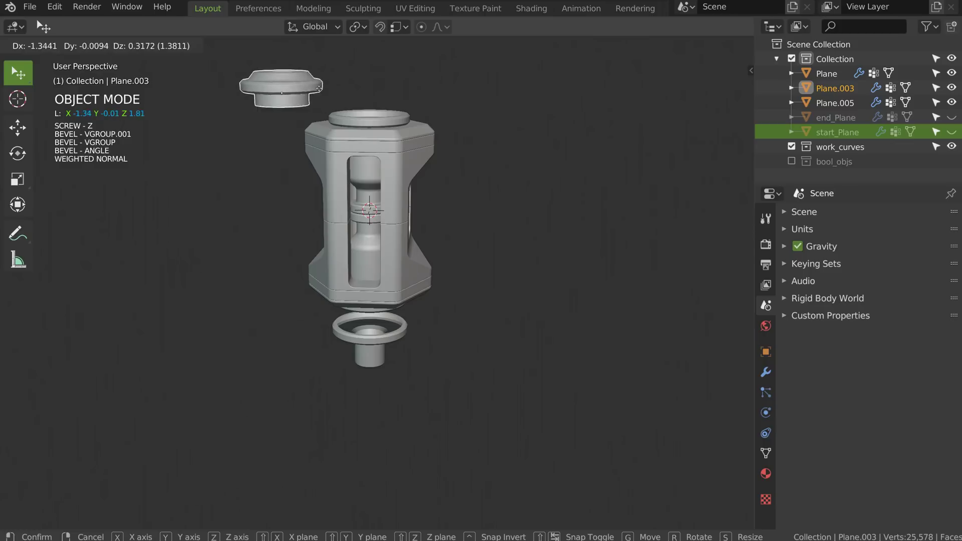
left_click(250, 124)
left_click(389, 347)
key("g")
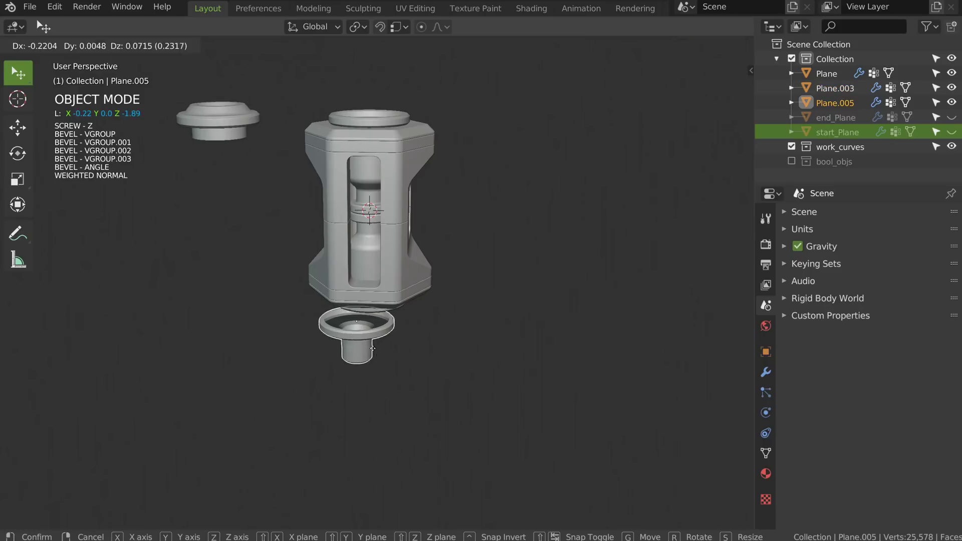
left_click(243, 295)
left_click(389, 172)
middle_click_drag(389, 172, 406, 219)
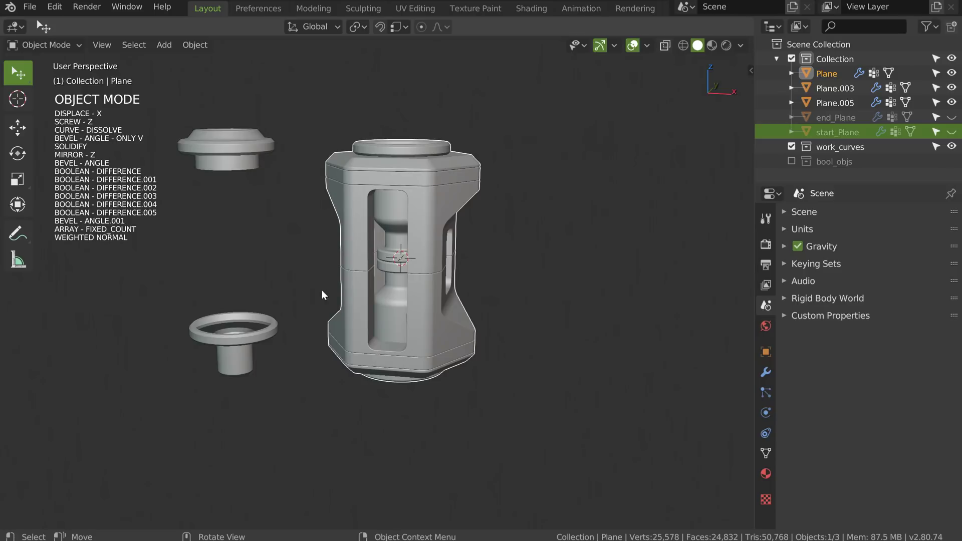
left_click(234, 157)
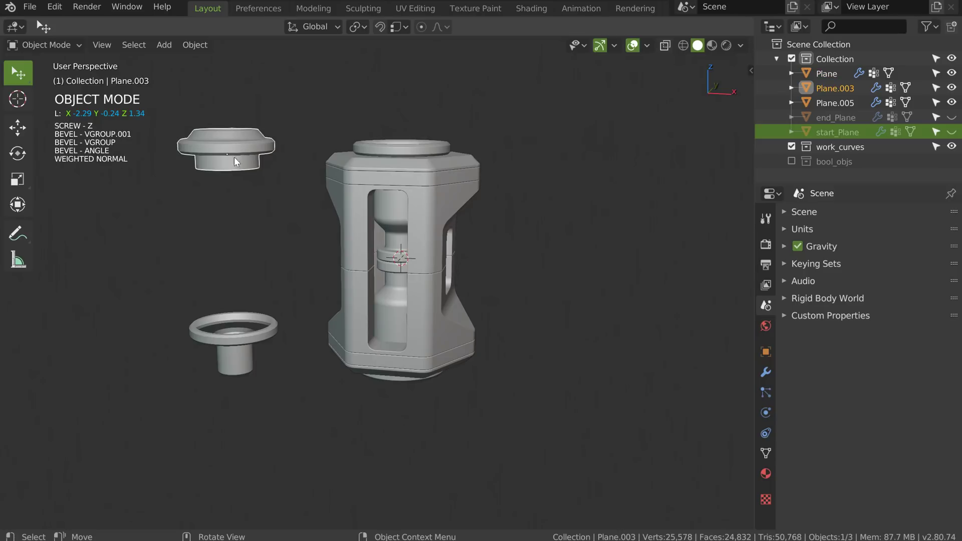
left_click(236, 343, "shift")
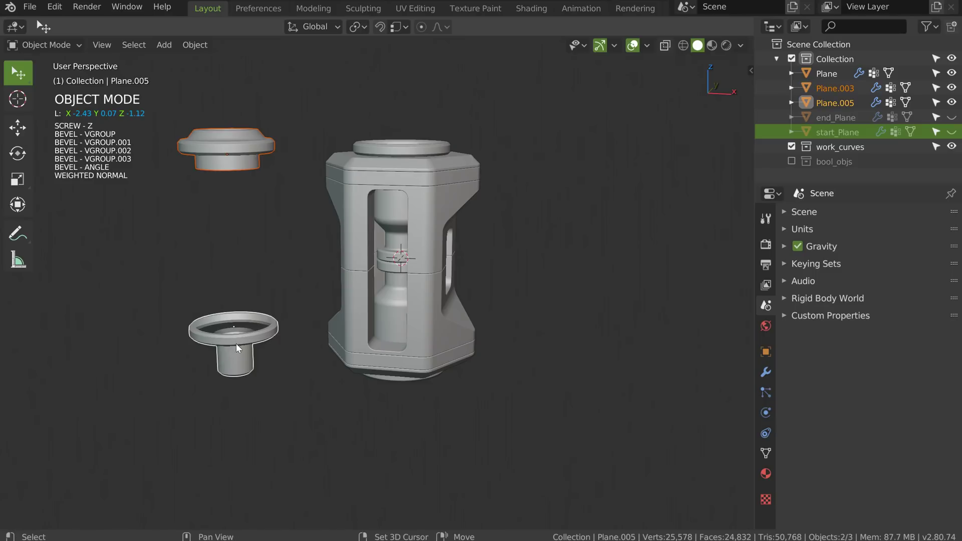
left_click(355, 172, "shift")
middle_click_drag(354, 172, 323, 223, "ctrl")
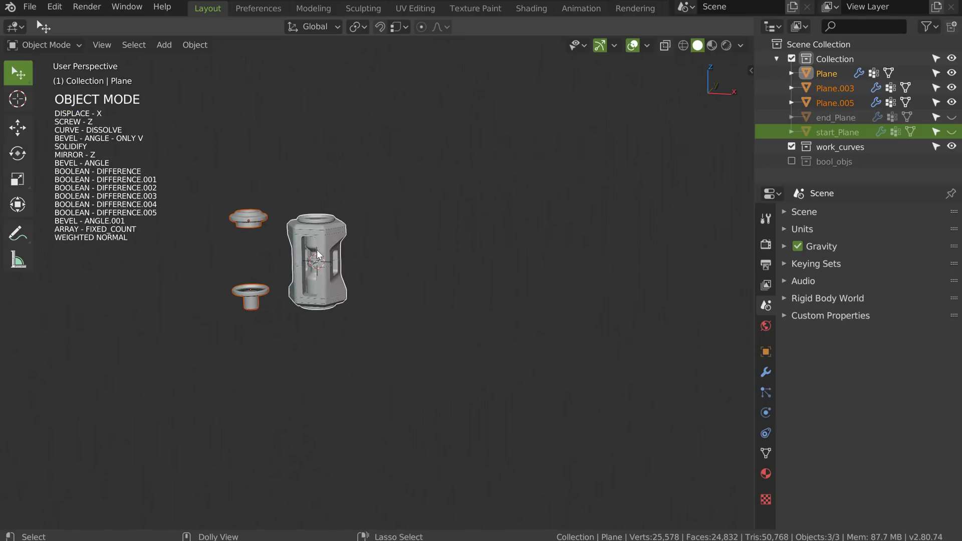
key("ctrl+shift+space")
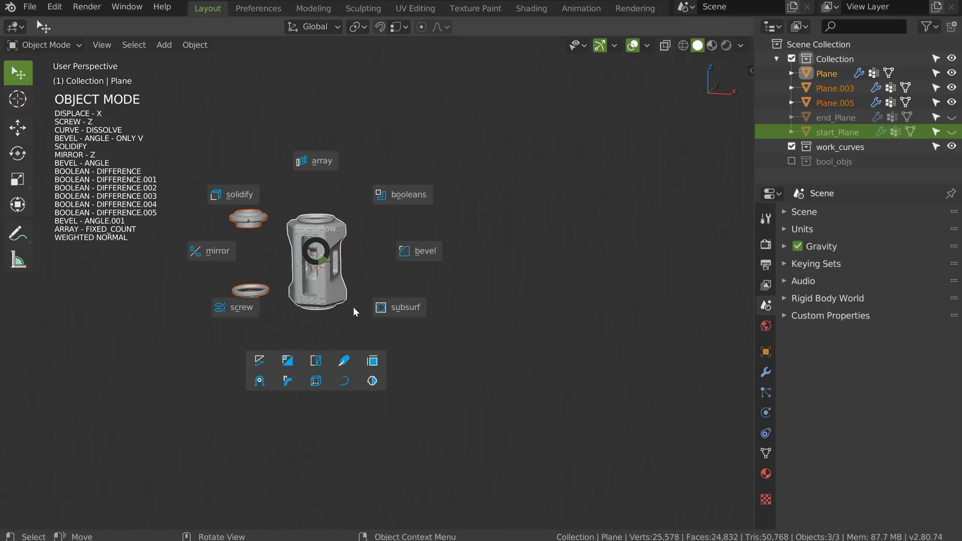
left_click(343, 362)
scroll(255, 198, "up", 3)
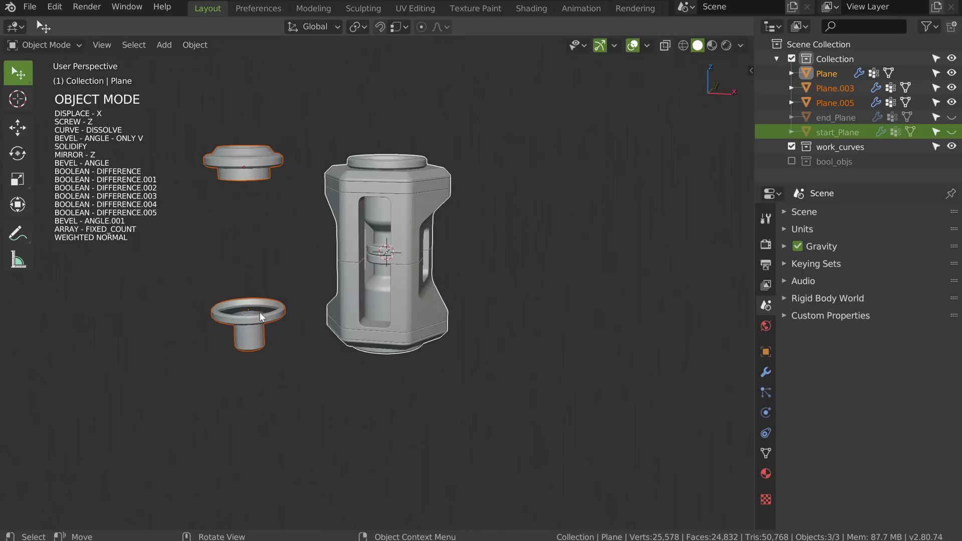
Step: Rename the connector as start_2-plane and the top cap as end_2_plane
left_click(260, 311)
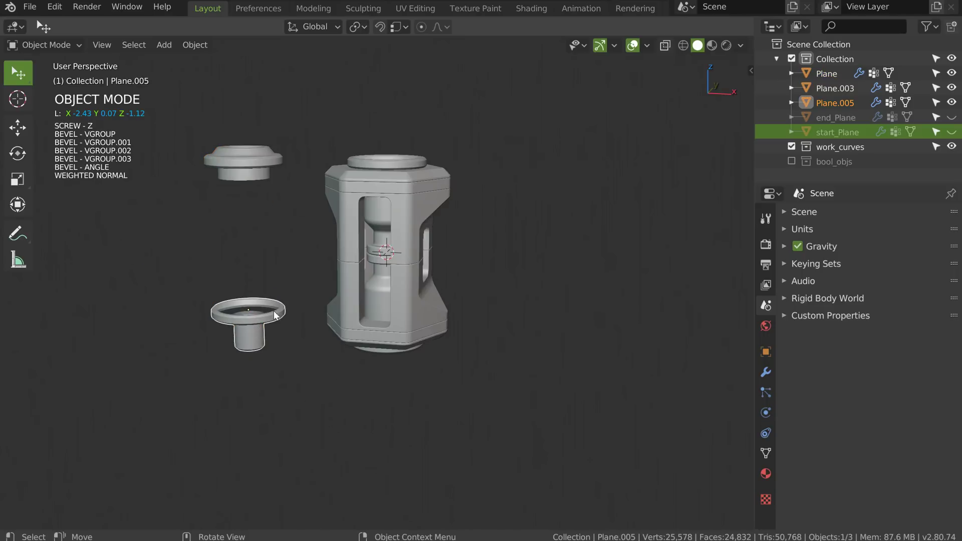
left_click(834, 103)
double_click(831, 103)
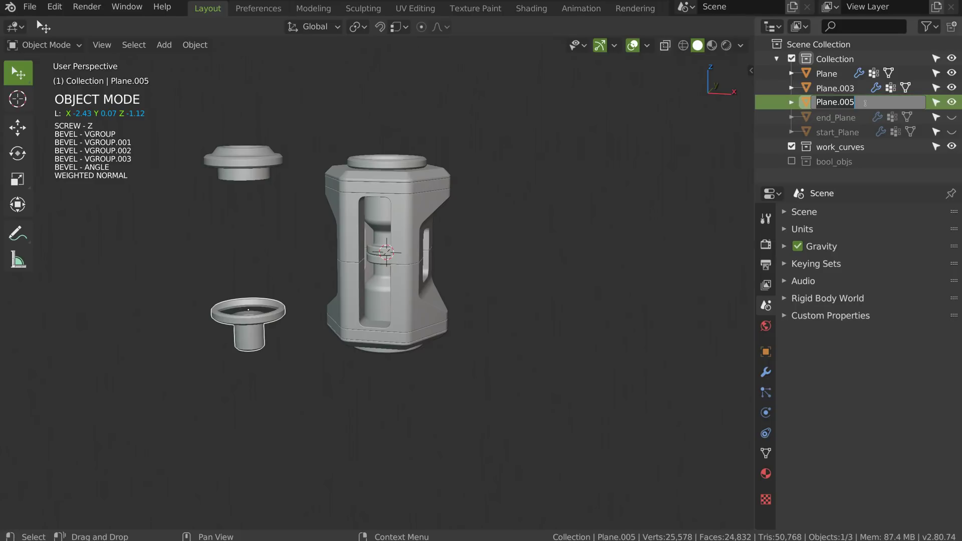
type("start_2-plane")
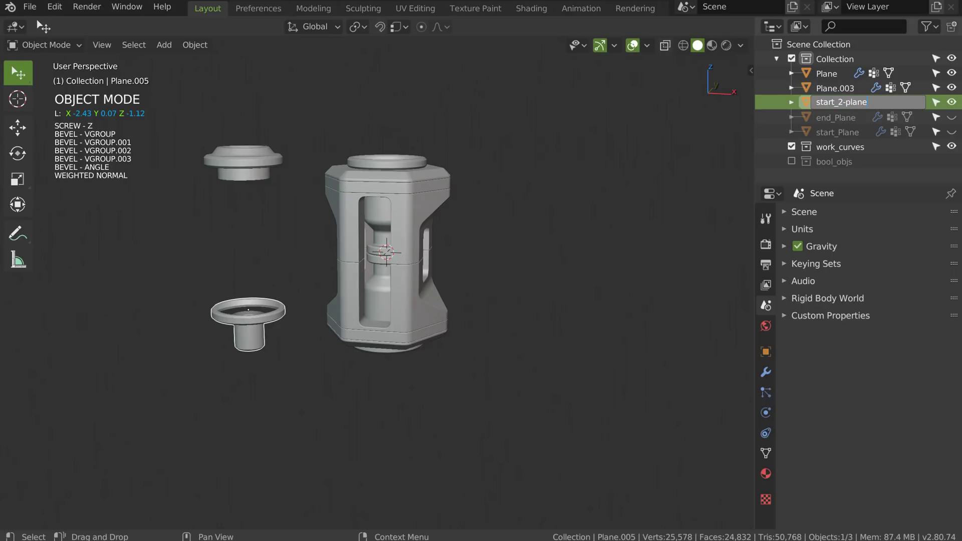
key("Return")
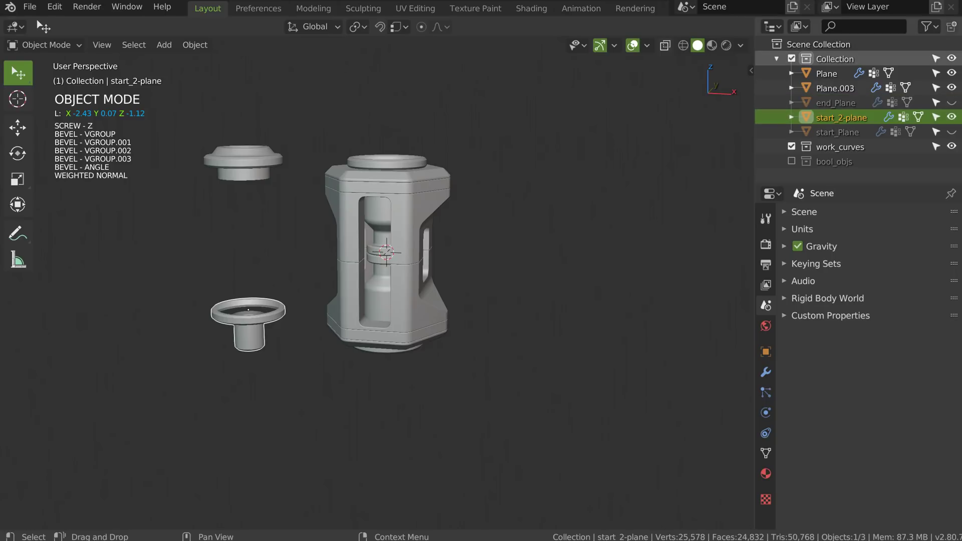
double_click(828, 89)
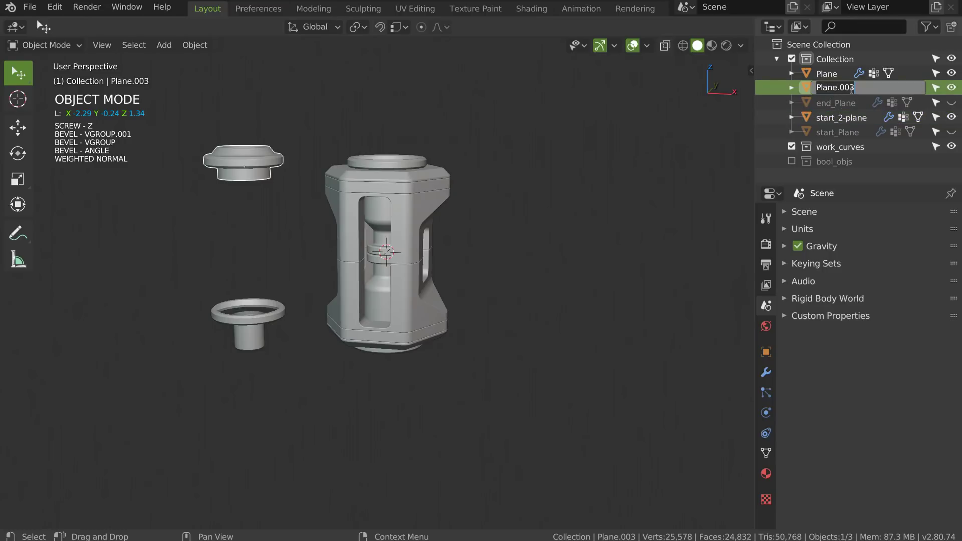
type("end_2_plane")
key("Return")
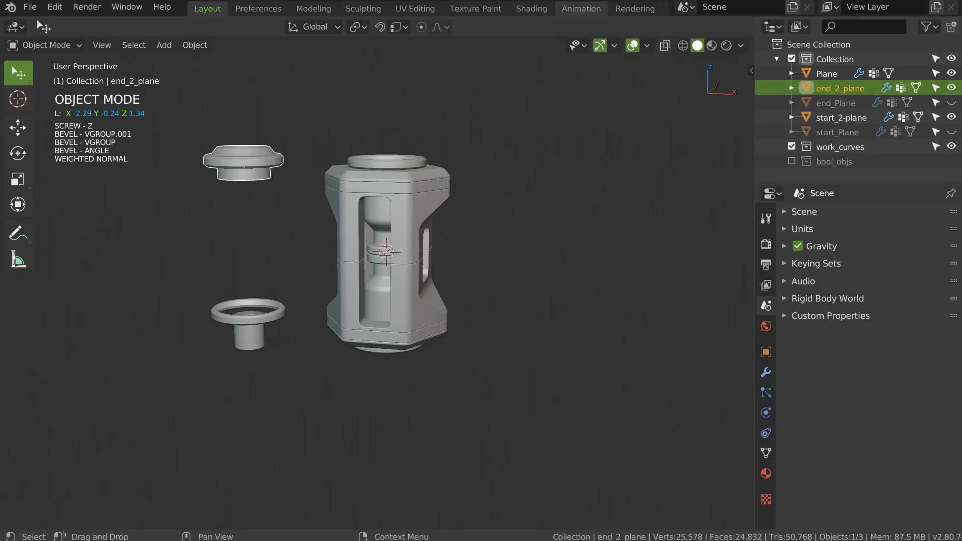
Step: Select the cap, the connector and lastly the canister, and draw a freehand curve that arrays the canister along it with both end pieces
middle_click_drag(371, 237, 285, 162)
left_click(440, 258)
mouse_move(439, 259)
middle_mouse_down()
mouse_move(350, 265)
mouse_move(430, 263)
mouse_move(434, 254)
middle_mouse_up()
middle_click_drag(433, 216, 449, 257, "ctrl")
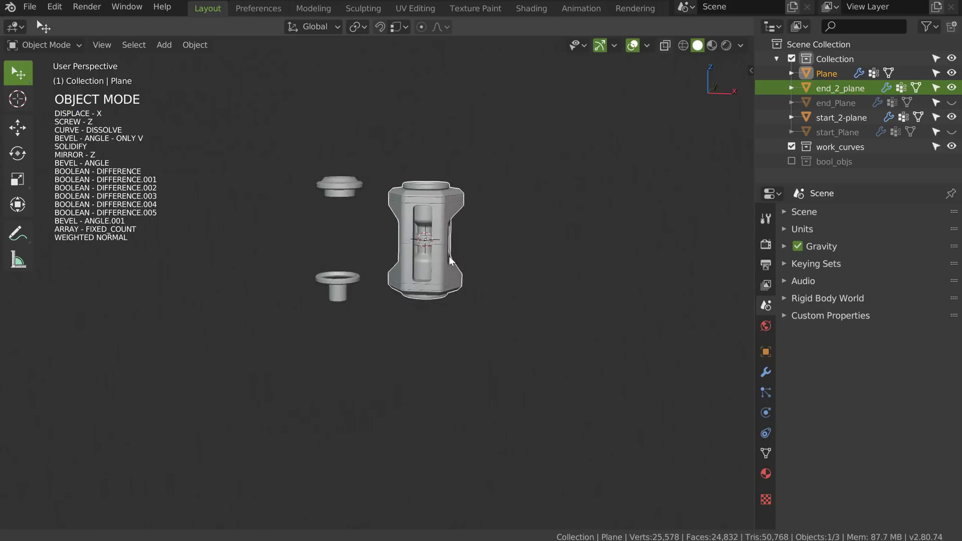
mouse_move(302, 200)
middle_mouse_down()
mouse_move(381, 217)
mouse_move(294, 201)
middle_mouse_up()
left_click(302, 191)
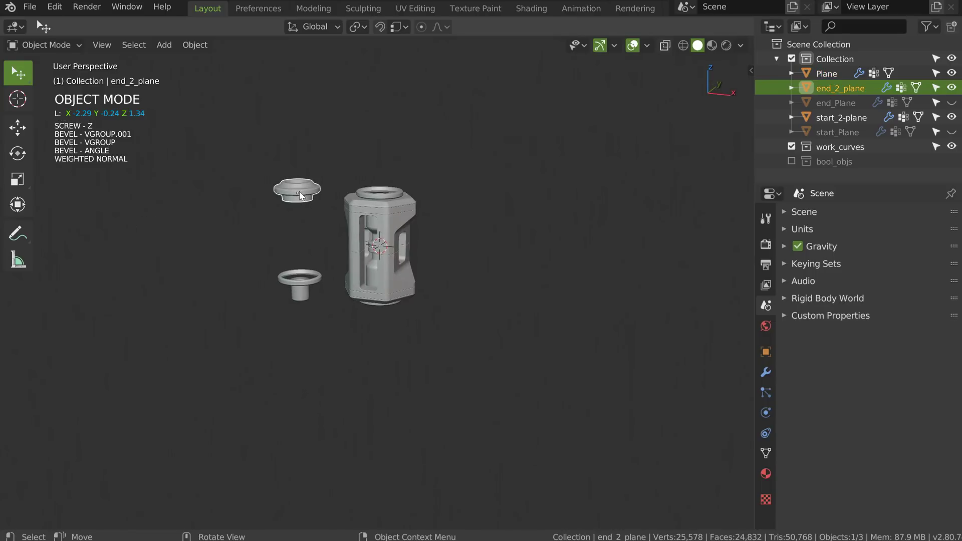
left_click(299, 292, "shift")
left_click(393, 250, "shift")
mouse_move(393, 250)
middle_mouse_down("ctrl")
mouse_move(375, 292)
mouse_move(380, 241)
middle_mouse_up("ctrl")
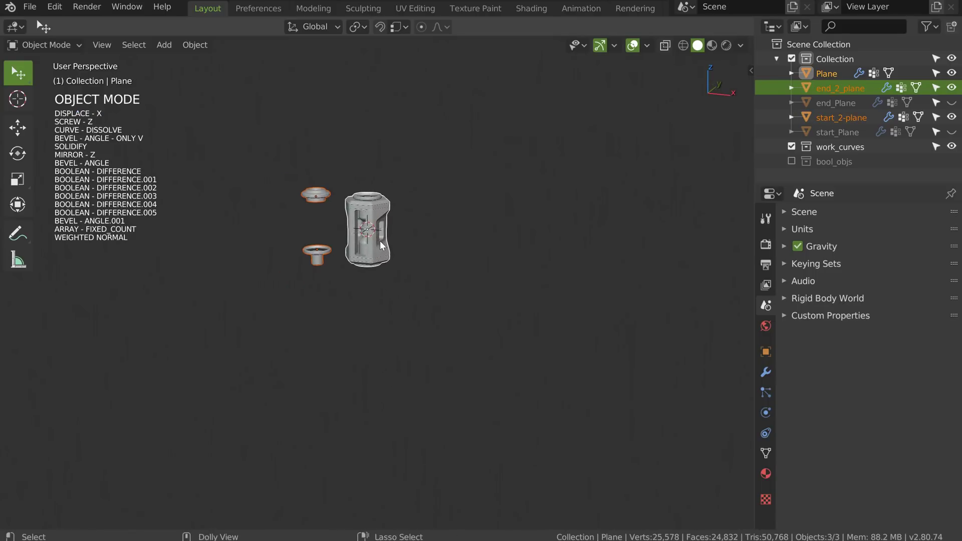
key("ctrl+shift+space")
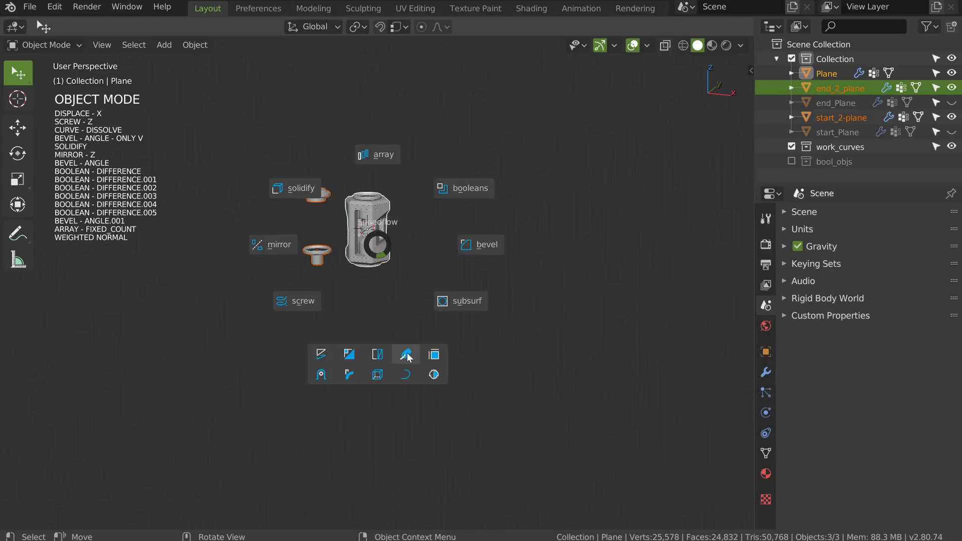
left_click(406, 356)
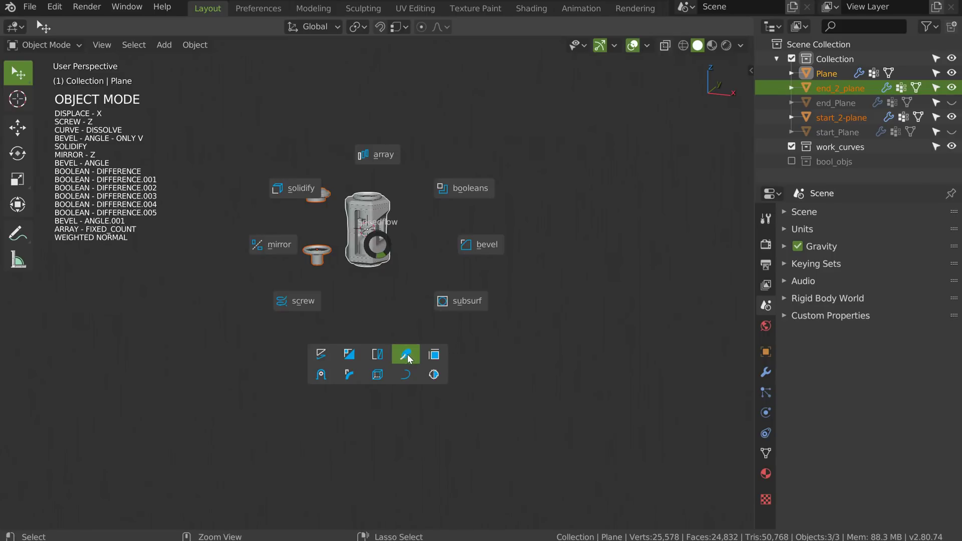
mouse_move(138, 486)
left_mouse_down()
mouse_move(442, 354)
mouse_move(687, 150)
left_mouse_up()
Step: Leave curve editing, select the arrayed canister chain and frame it to inspect how the start piece fits
middle_click_drag(653, 173, 411, 198)
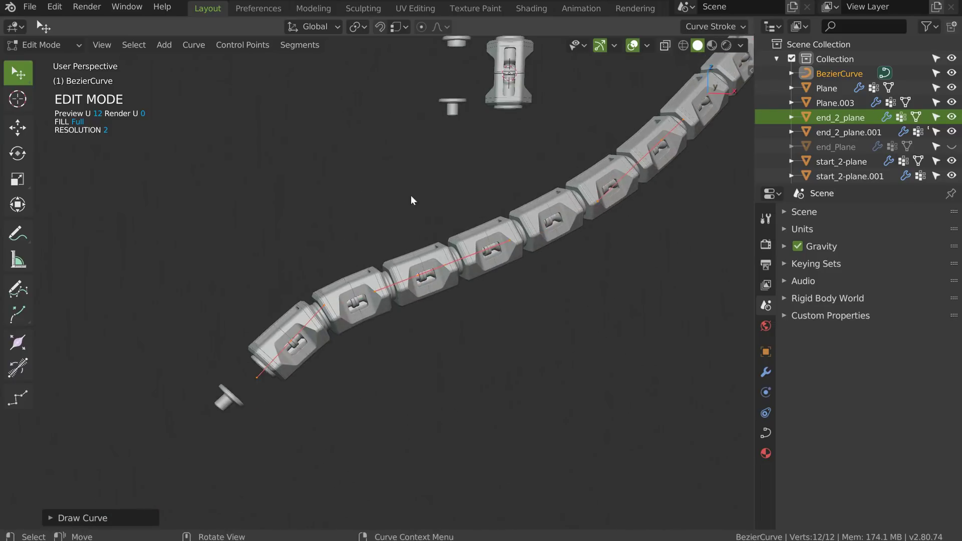
scroll(328, 346, "up", 2)
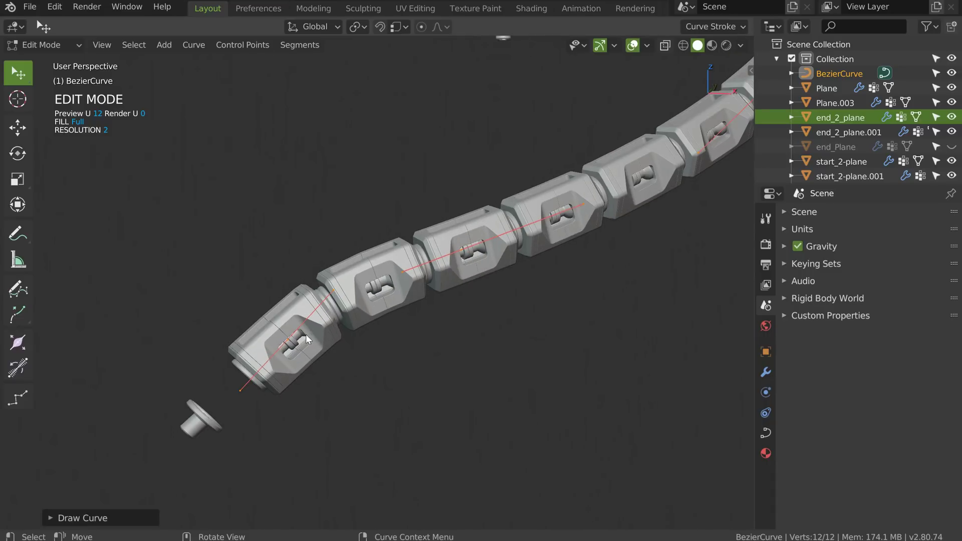
key("Tab")
left_click(215, 408)
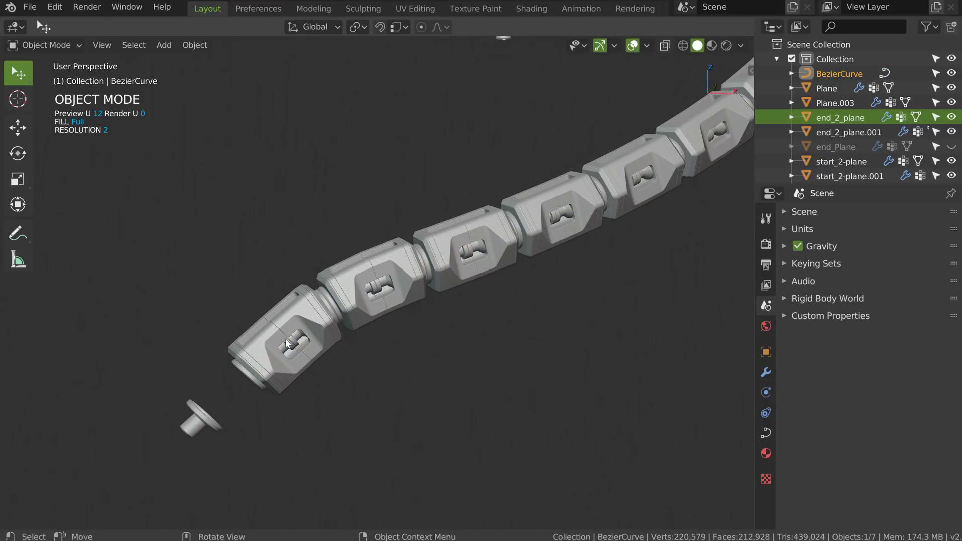
left_click(190, 425)
key("KP_Decimal")
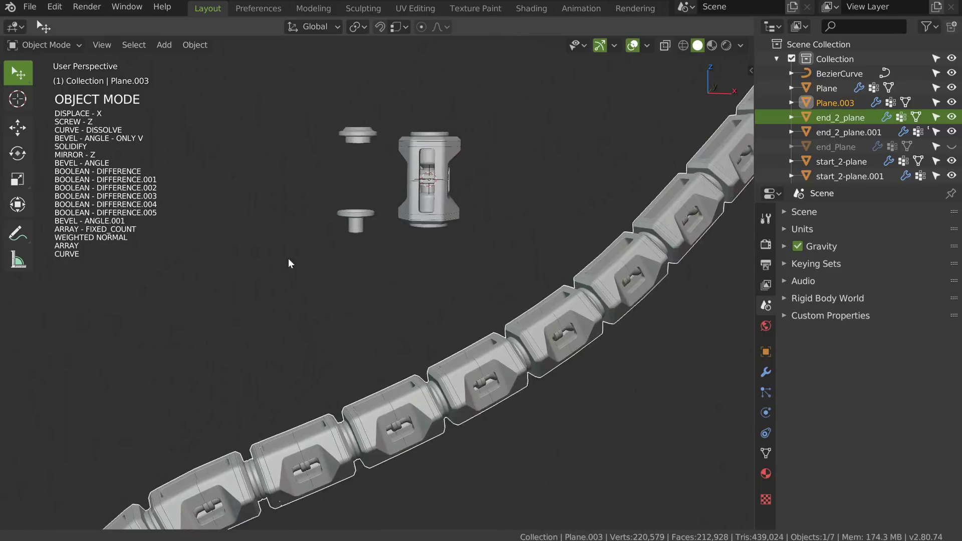
Step: Select the end_2_plane cap beside the canister and add a Displace modifier to it
middle_click_drag(617, 171, 356, 263, "shift")
middle_click_drag(528, 209, 421, 222)
left_click(65, 262)
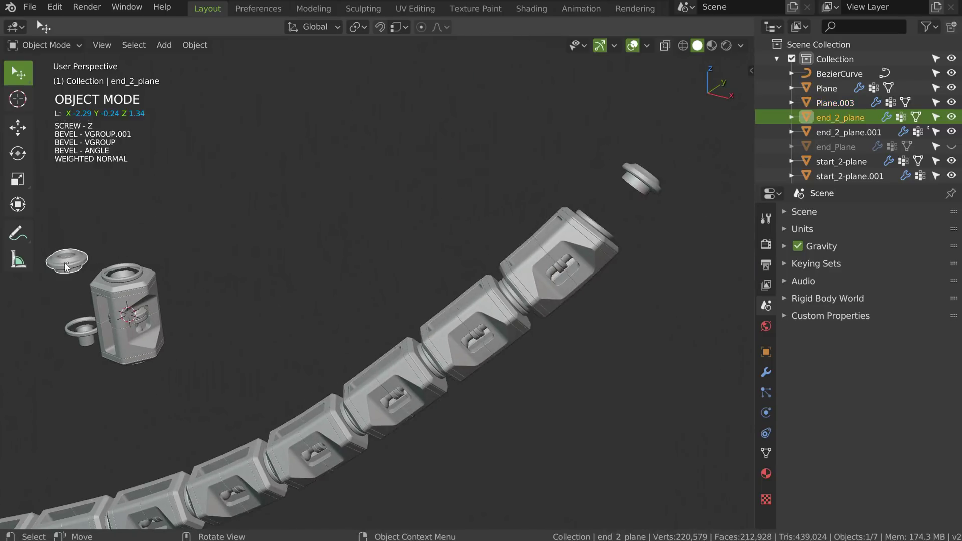
middle_click_drag(74, 263, 135, 243, "shift")
middle_click_drag(414, 211, 461, 258)
key("ctrl+shift+space")
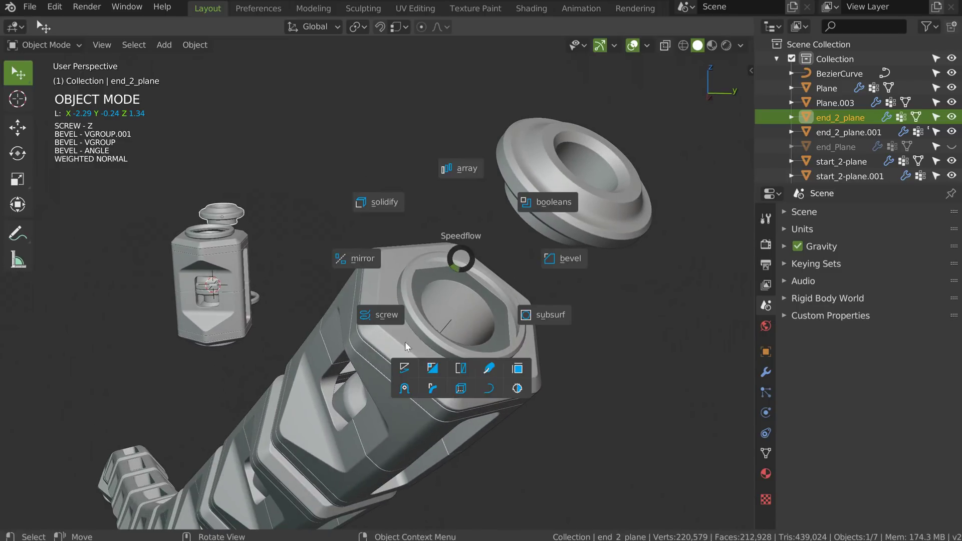
left_click(405, 370)
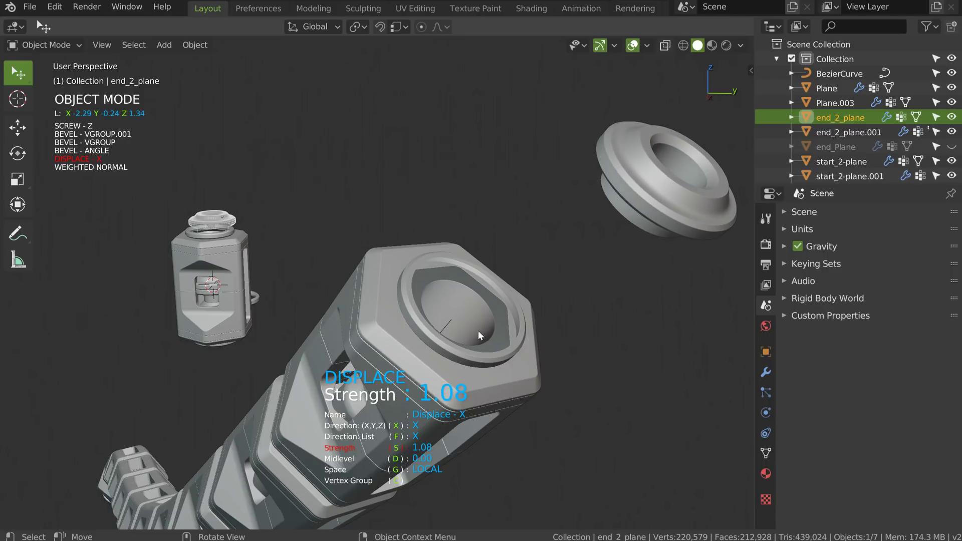
Step: Set the end cap's displacement direction to Z and its strength to about -1.40, bringing it onto the last canister
right_click(369, 404)
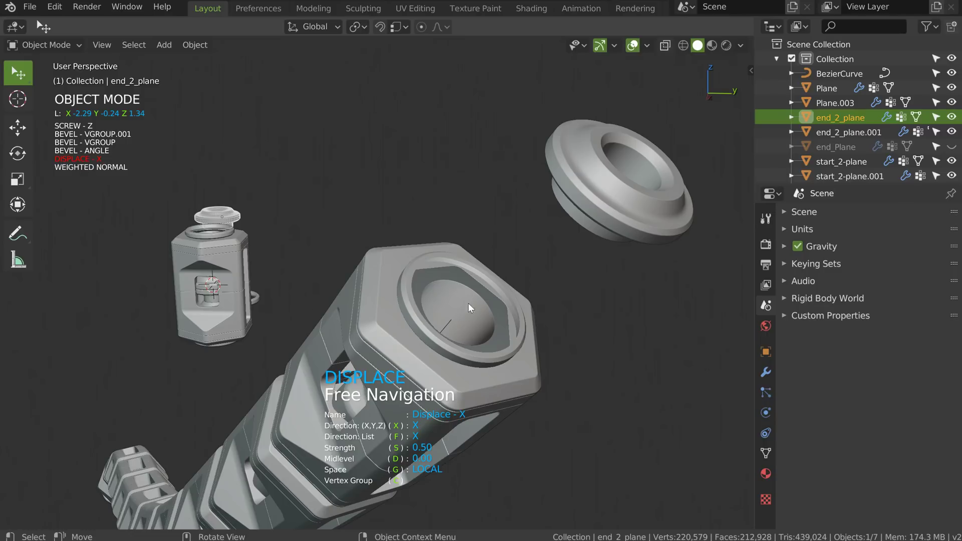
key("f")
key("f")
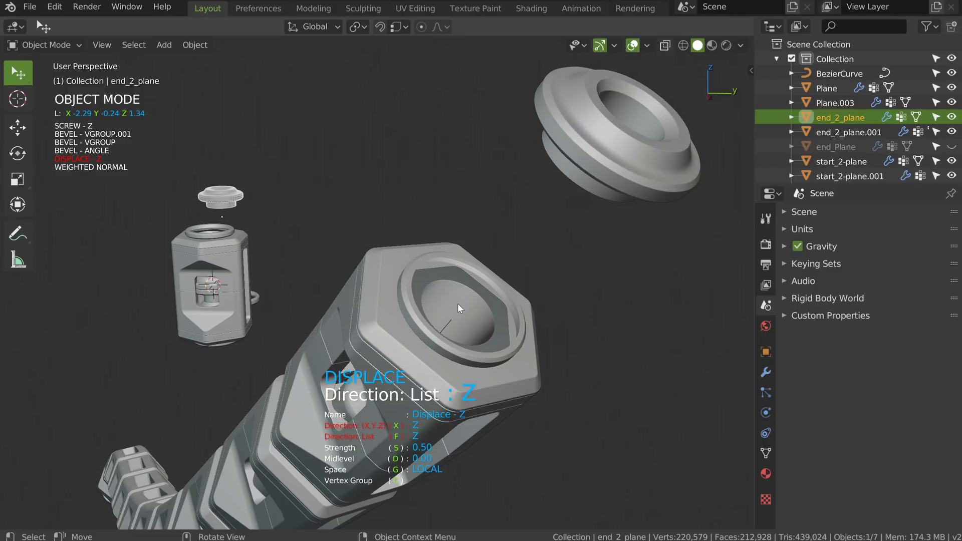
key("s")
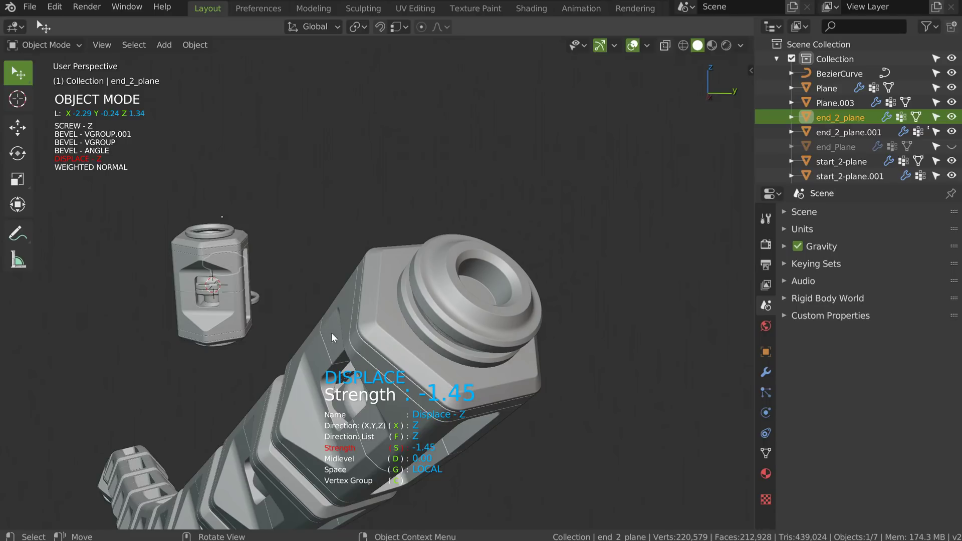
Step: Fine-tune the end cap's displacement strength to -1.53 so it seats against the last canister, and confirm the modifier
middle_click_drag(346, 315, 509, 281)
middle_click_drag(669, 205, 508, 246, "shift")
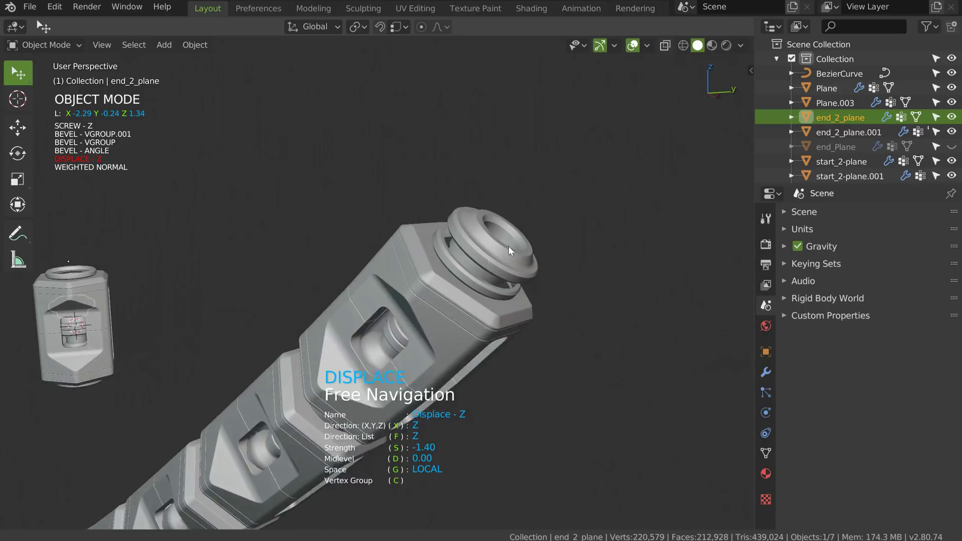
scroll(518, 257, "up", 3)
key("s")
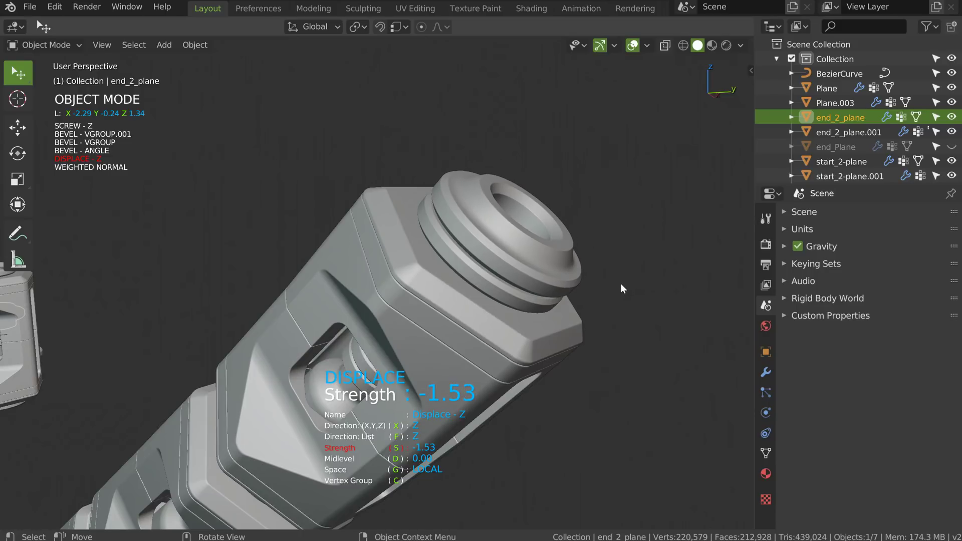
middle_click_drag(612, 284, 540, 288)
middle_click_drag(540, 287, 382, 365, "shift")
scroll(477, 293, "up", 5)
middle_click_drag(532, 206, 537, 275, "shift")
key("s")
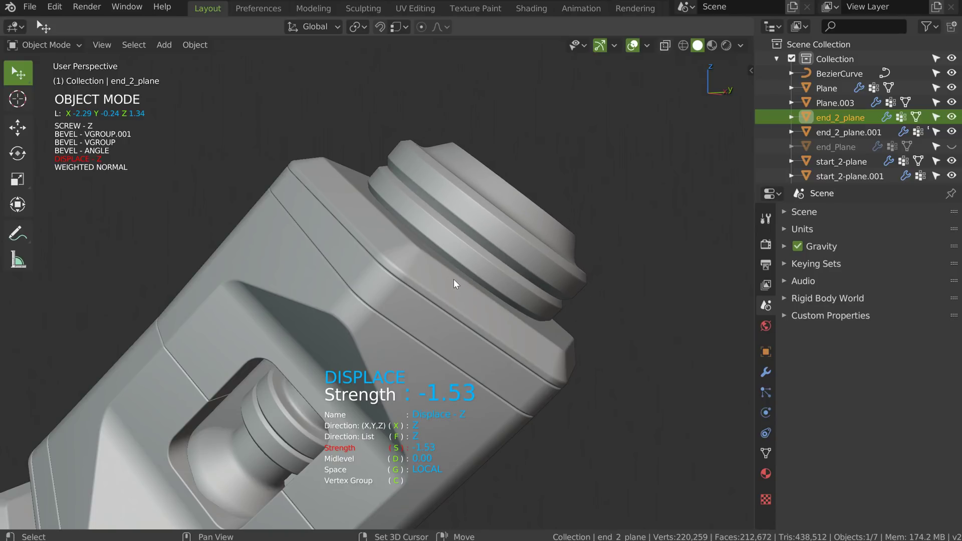
key("Up")
key("Up")
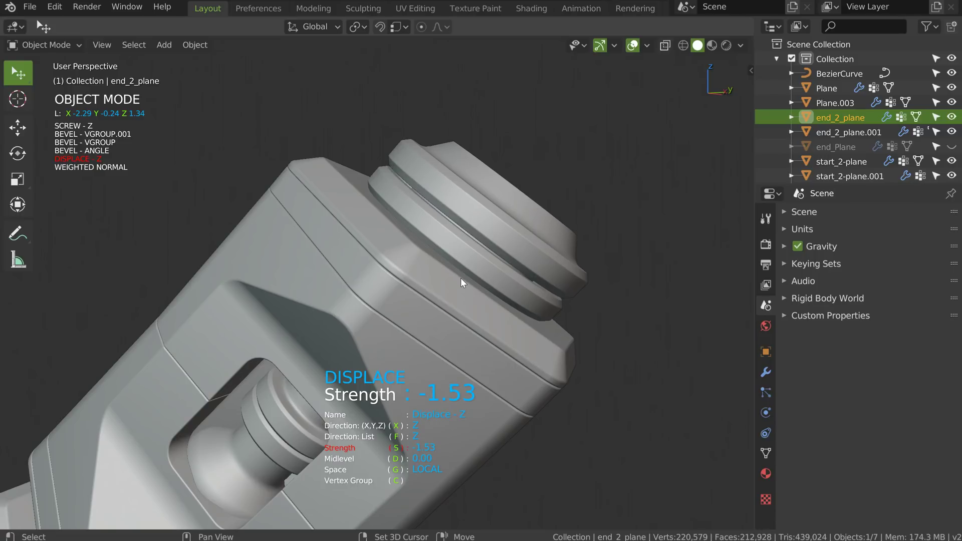
key("space")
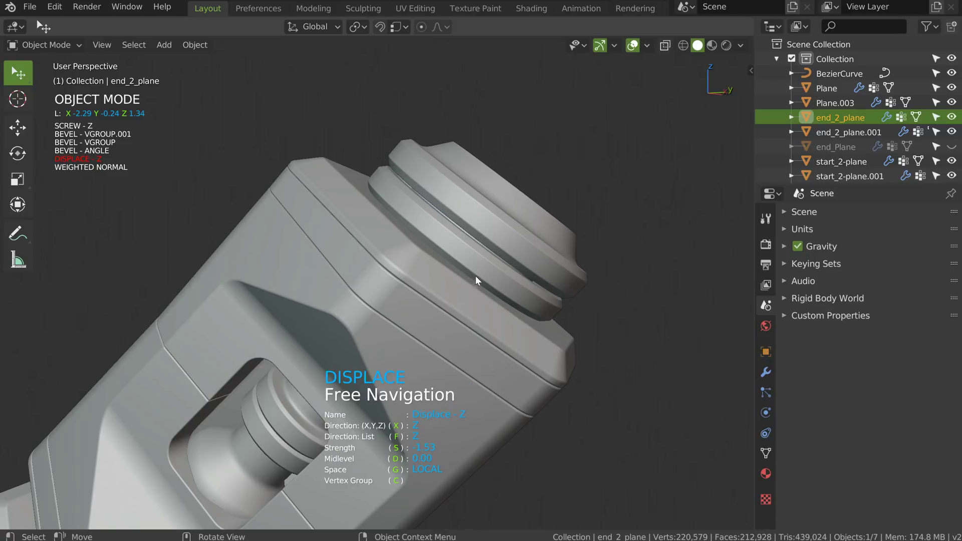
left_click(477, 286)
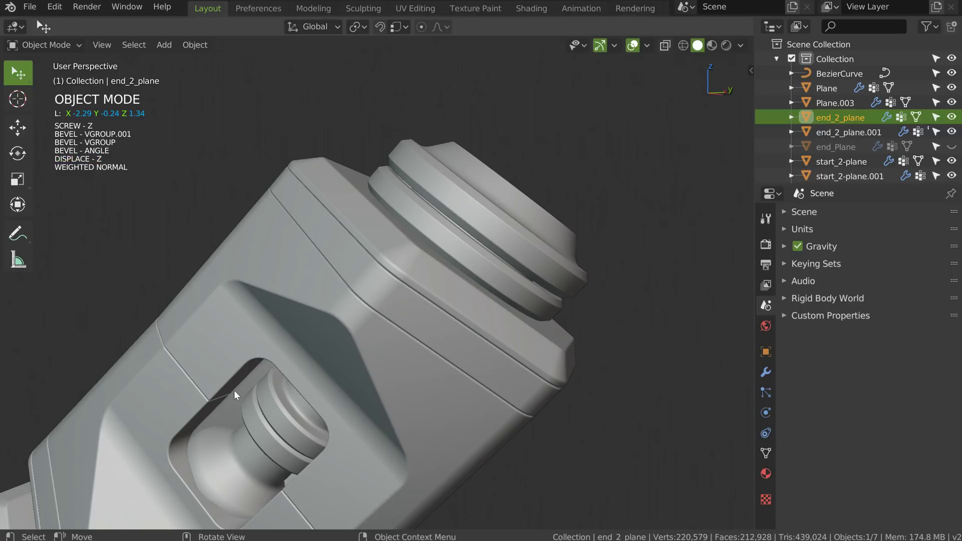
Step: Select the start_2-plane connector beside the canister and add a Displace modifier to it
scroll(447, 239, "down", 10)
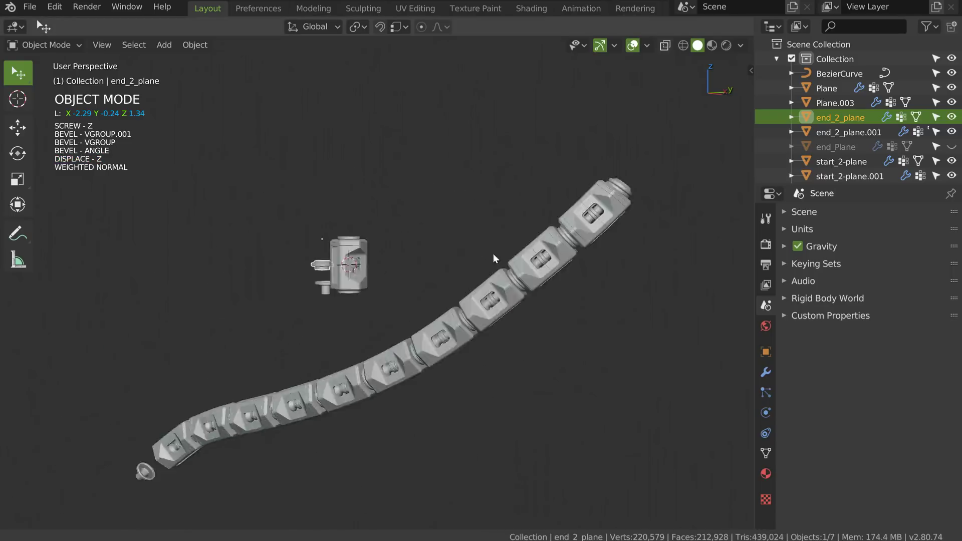
left_click(399, 244)
middle_click_drag(321, 299, 386, 313)
middle_click_drag(345, 343, 395, 262, "shift")
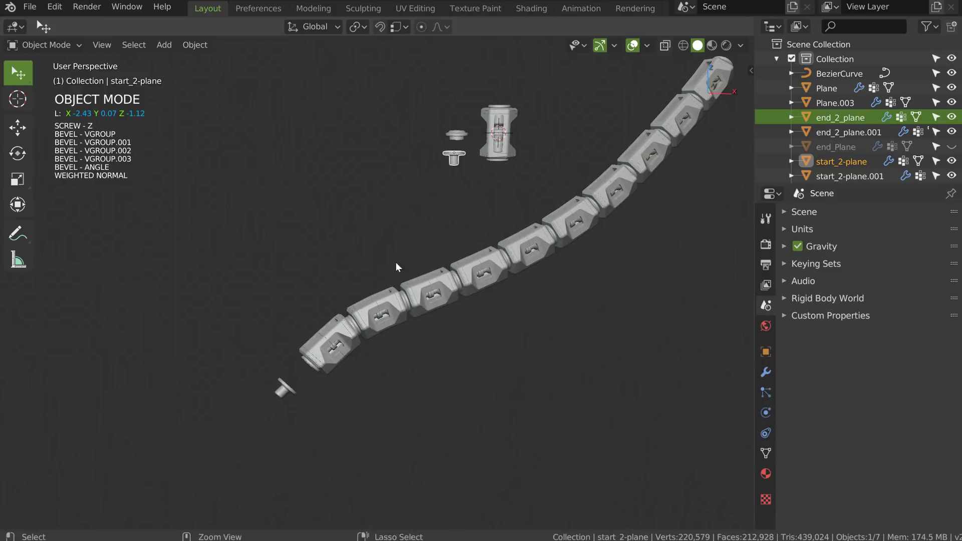
middle_click_drag(366, 303, 394, 230, "ctrl")
middle_click_drag(216, 431, 267, 356, "ctrl")
middle_click_drag(331, 351, 351, 318, "shift")
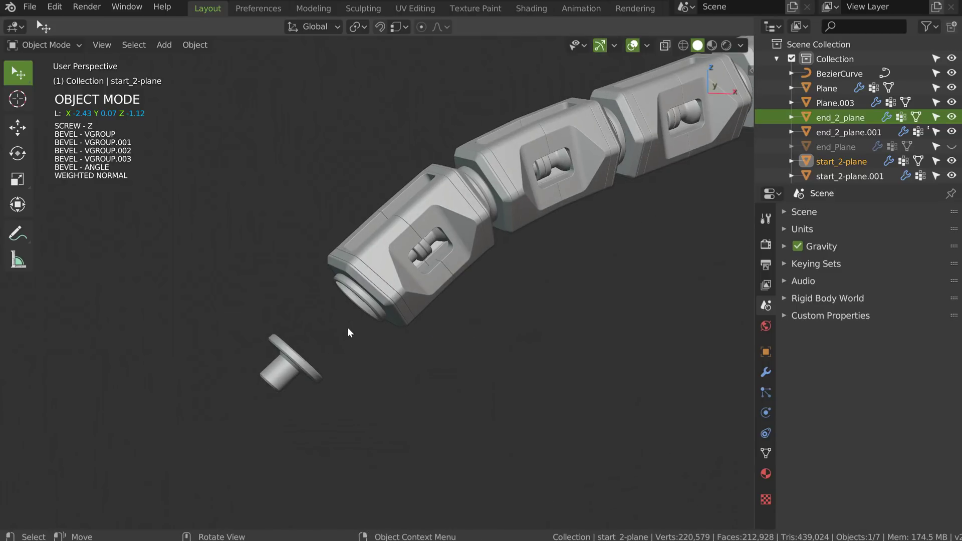
key("ctrl+space")
left_click(290, 438)
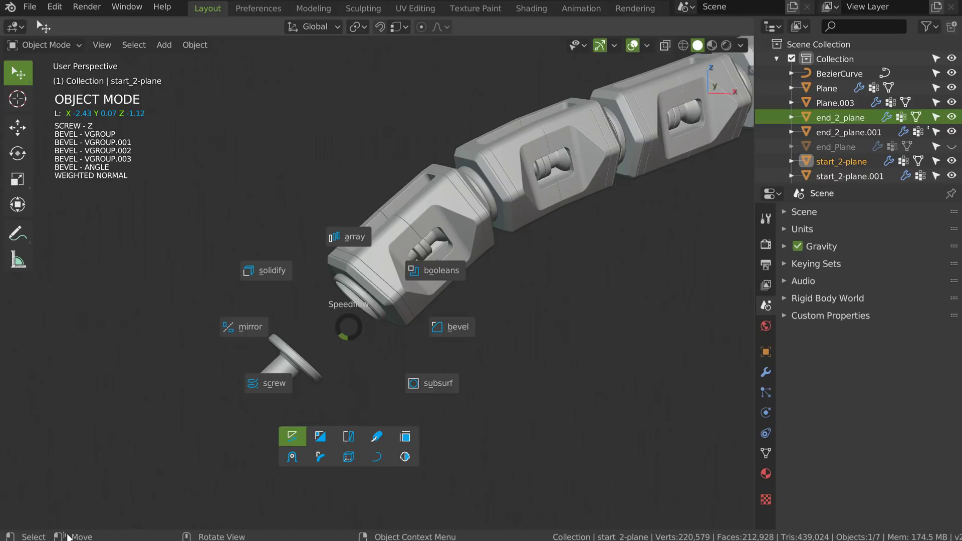
left_click(318, 436)
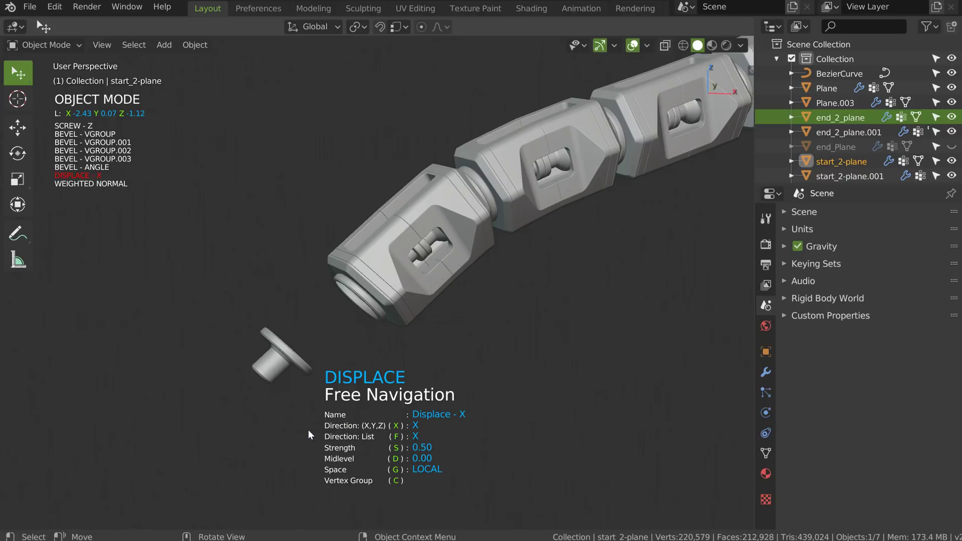
Step: Set the start connector's displacement direction to Z and its strength to about 1.41, bringing it onto the first canister
key("f")
key("f")
key("s")
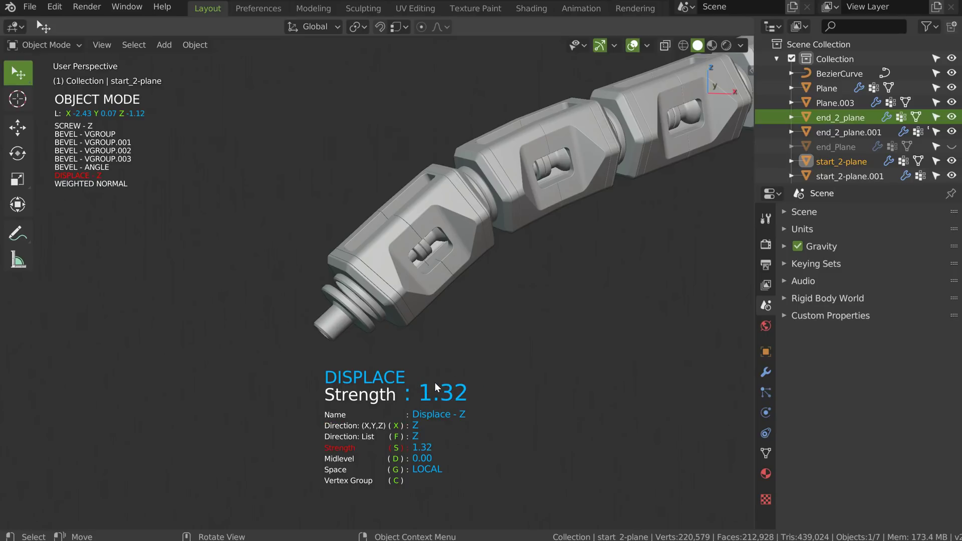
key("space")
Step: Refine the start connector's displacement strength to 1.45 so it meets the first canister's ring, and confirm the modifier
mouse_move(371, 299)
middle_mouse_down()
mouse_move(343, 302)
mouse_move(372, 299)
middle_mouse_up()
middle_click_drag(373, 300, 376, 275, "ctrl")
scroll(375, 275, "up", 8)
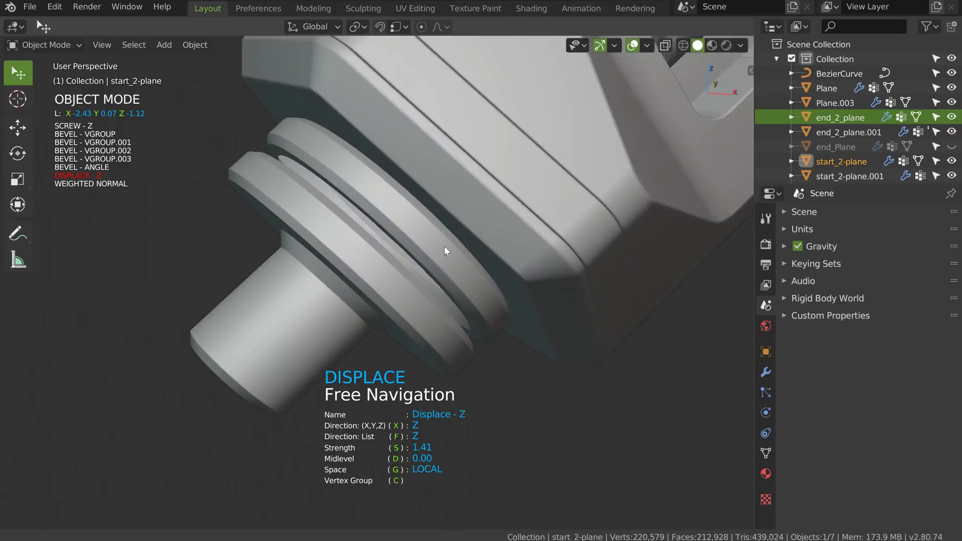
key("space")
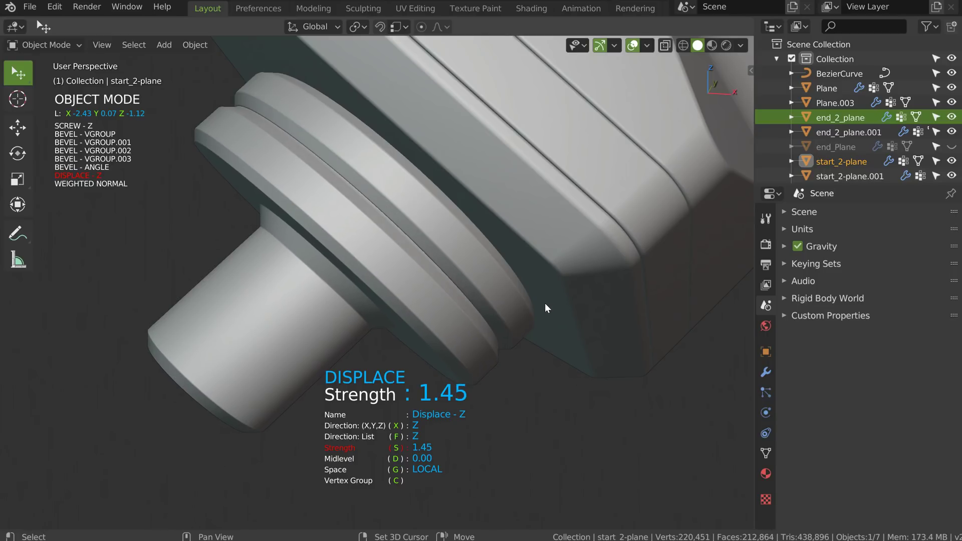
left_click(544, 304)
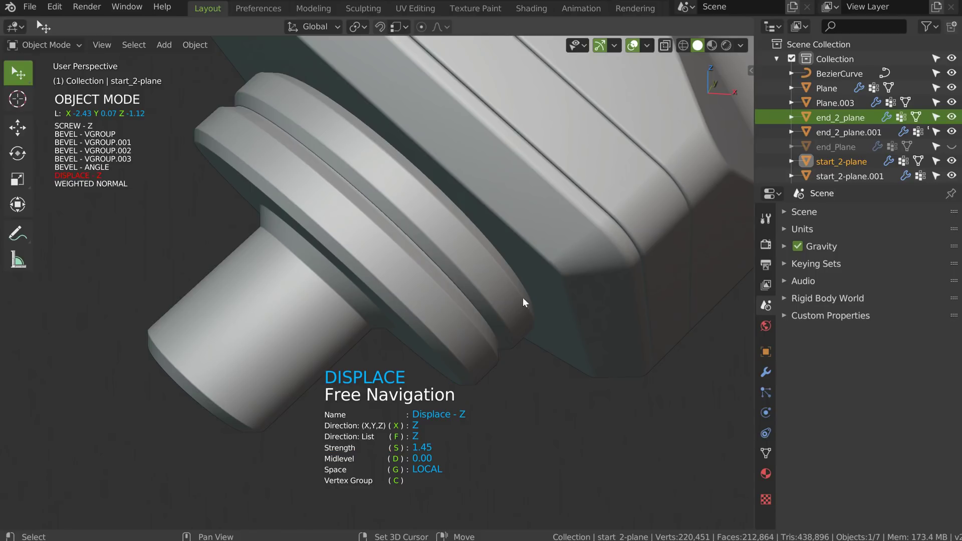
left_click(534, 321)
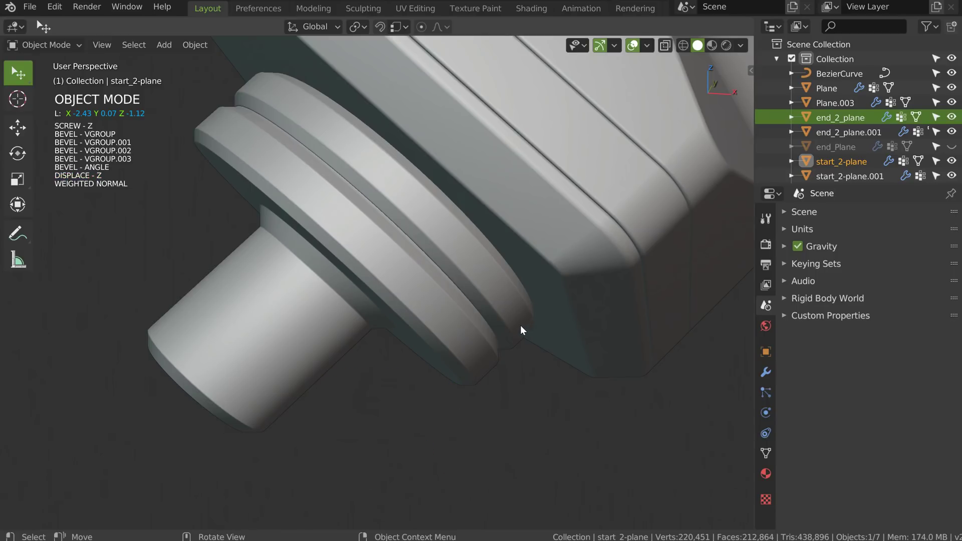
Step: Move the end_2_plane cap below the start connector so the two source pieces no longer overlap
middle_click_drag(520, 320, 392, 389, "ctrl")
middle_click_drag(711, 176, 686, 211, "ctrl")
middle_click_drag(731, 186, 366, 297, "shift")
middle_click_drag(441, 208, 361, 322, "shift")
left_click(389, 176)
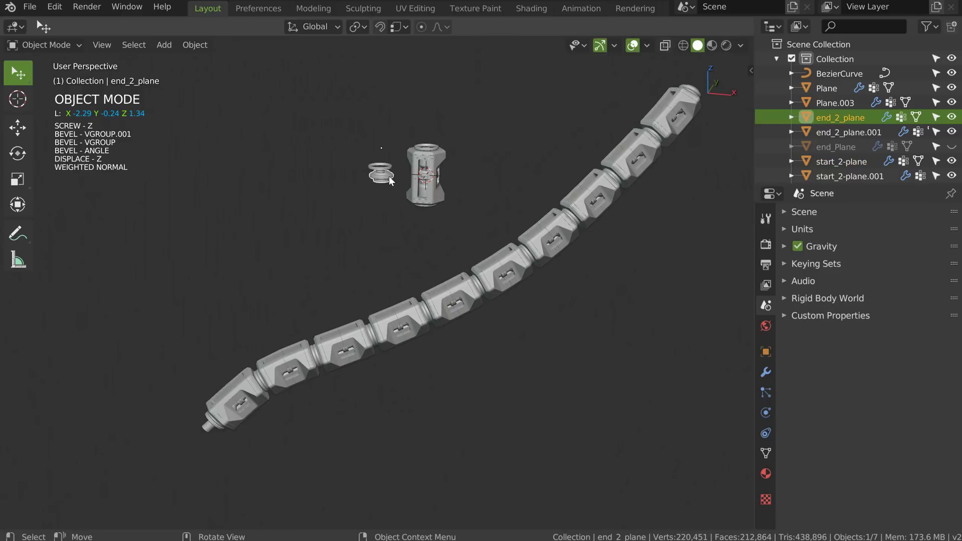
key("g")
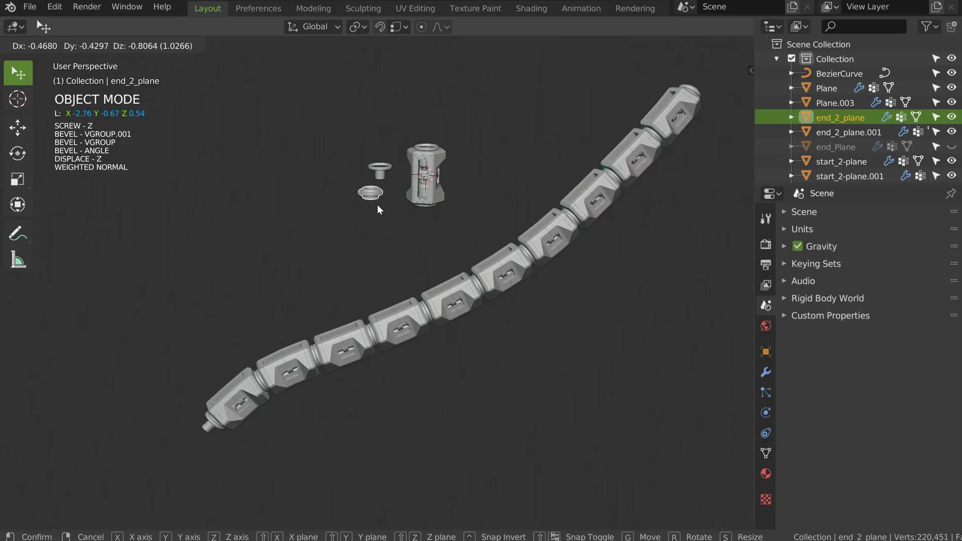
left_click(377, 204)
Step: Select the start connector and examine the source pieces, the capped end of the chain and the whole array
left_click(380, 172)
middle_click_drag(424, 187, 399, 179)
middle_click_drag(494, 164, 453, 166, "shift")
middle_click_drag(583, 140, 533, 172, "shift")
scroll(304, 171, "up", 4)
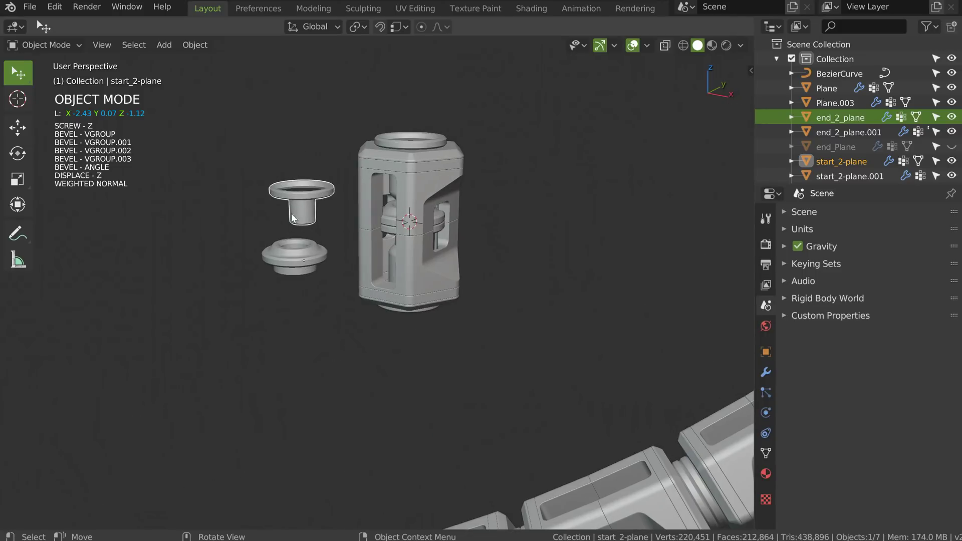
middle_click_drag(470, 157, 507, 184, "ctrl")
middle_click_drag(507, 184, 282, 243, "shift")
middle_click_drag(610, 161, 518, 142, "shift")
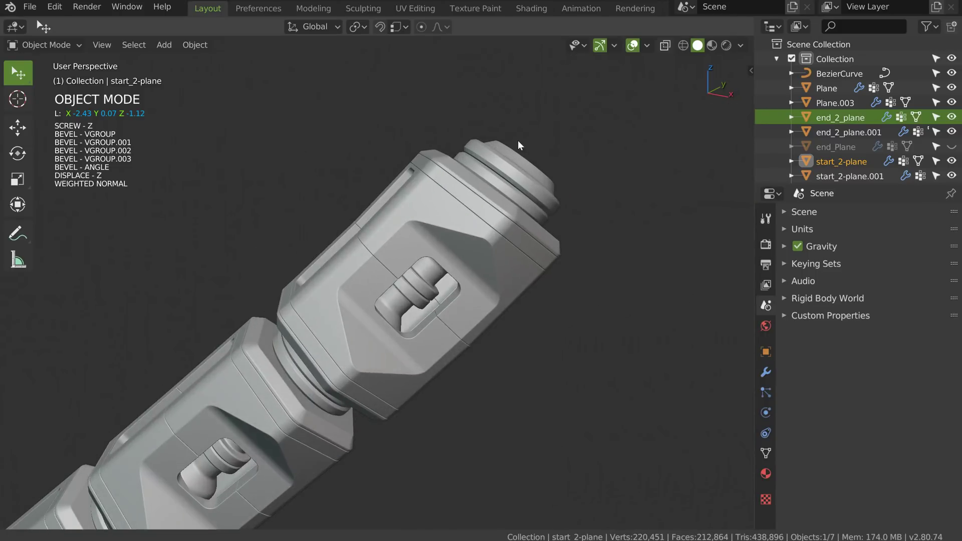
scroll(550, 153, "down", 6)
middle_click_drag(493, 188, 482, 121)
scroll(482, 121, "down", 3)
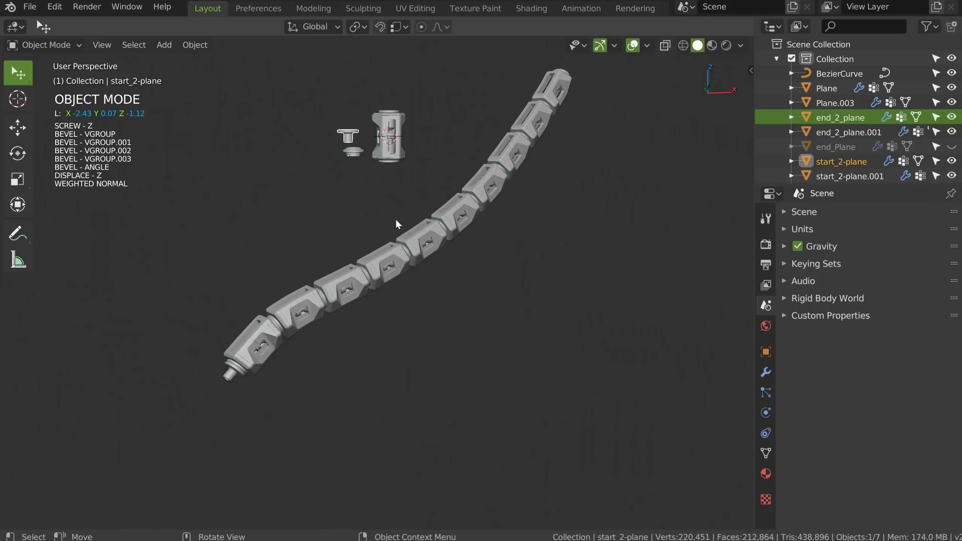
Step: Select the BezierCurve that guides the canister chain and open it for editing
left_click(836, 74)
key("ctrl+Tab")
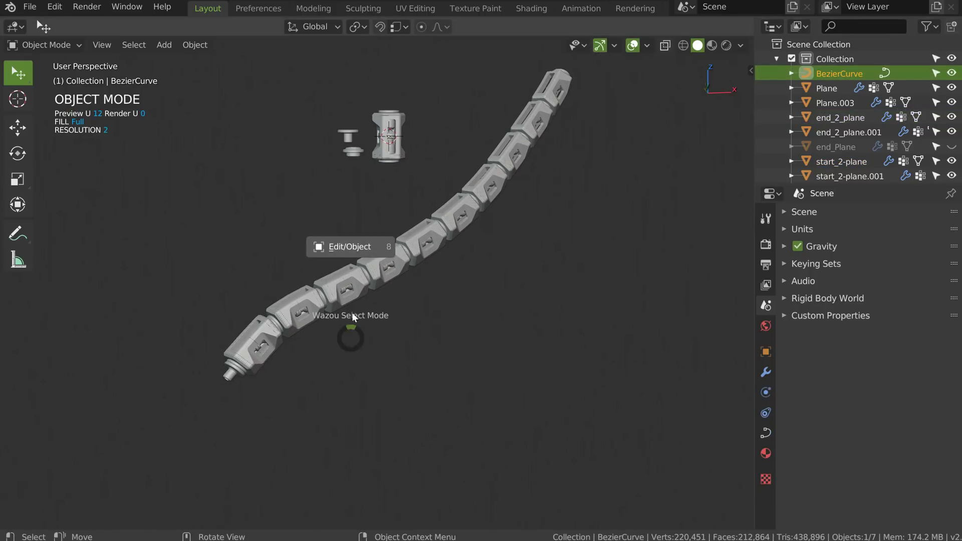
left_click(347, 242)
left_click(258, 348)
scroll(302, 314, "up", 1)
scroll(296, 306, "up", 1)
key("ctrl+t")
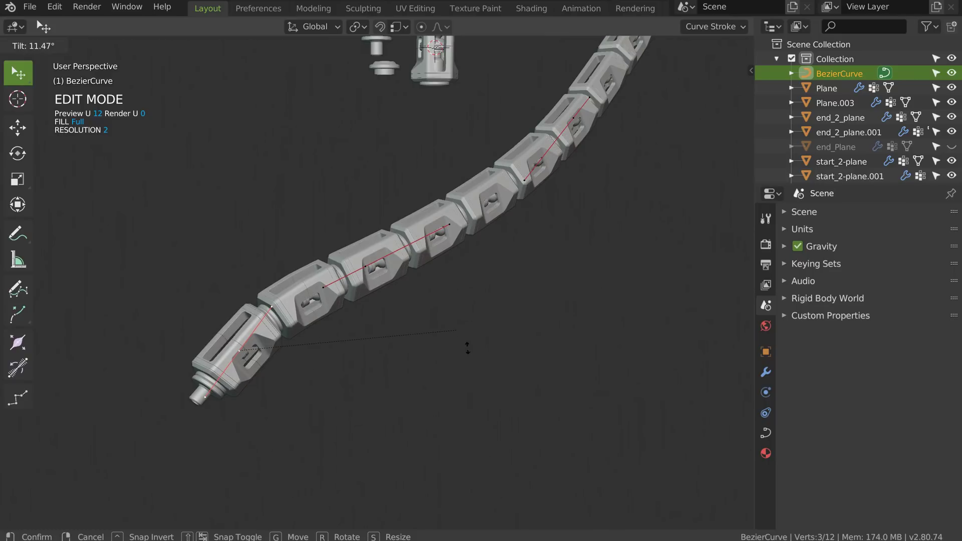
right_click(490, 374)
Step: Tilt the curve control point near the third canister by about 18° to twist the middle of the chain
left_click(368, 269)
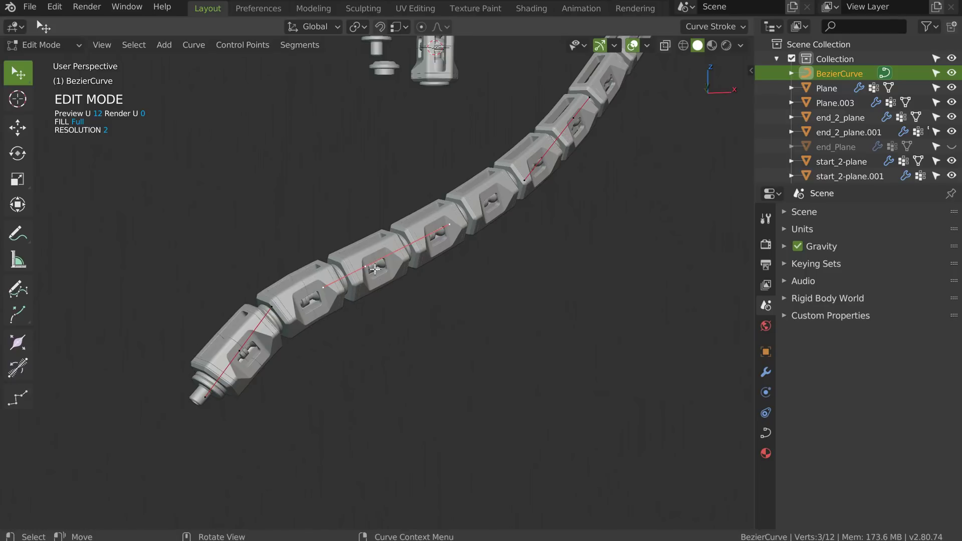
key("ctrl+t")
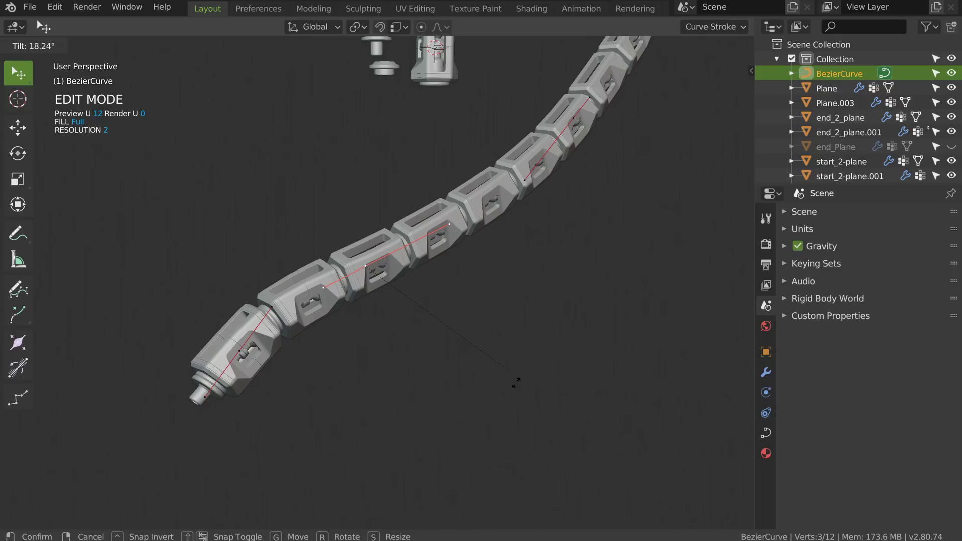
left_click(450, 316)
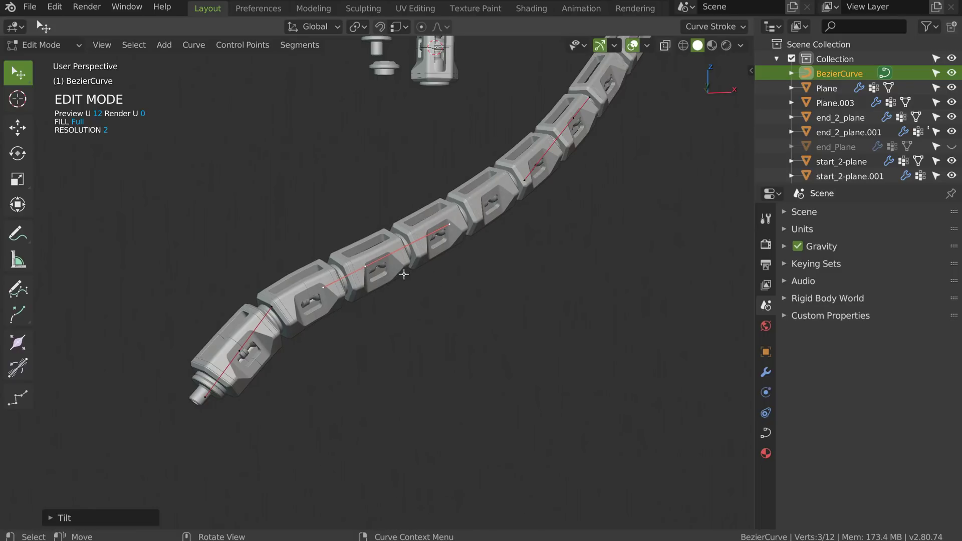
Step: Tilt the curve control point in the first canister by about 27.5° and check the twisted start of the chain
key("ctrl+t")
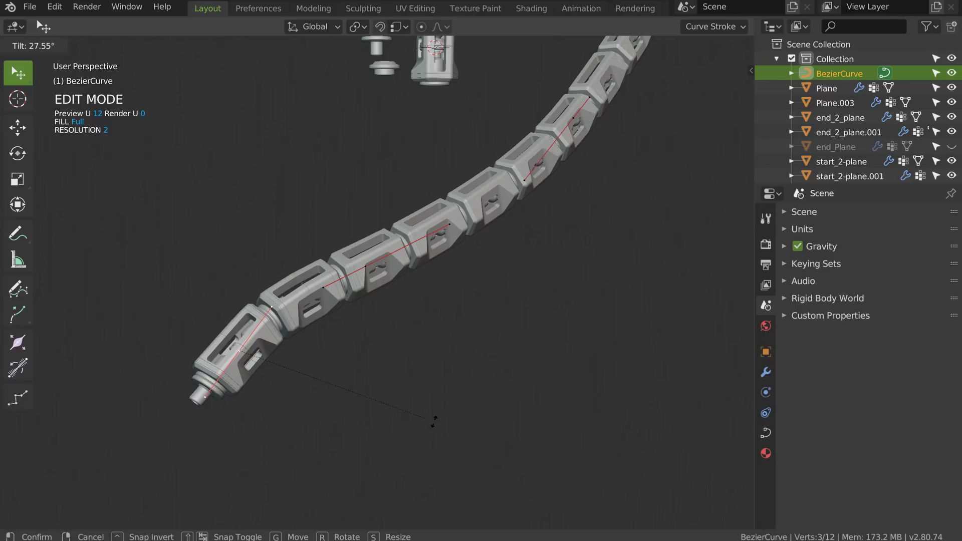
left_click(434, 421)
middle_click_drag(408, 318, 326, 292)
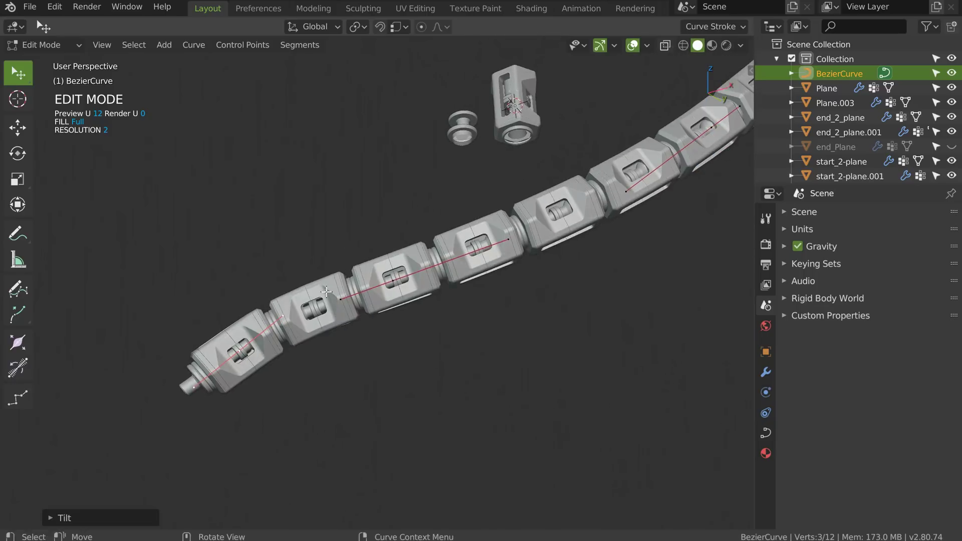
scroll(326, 292, "up", 4)
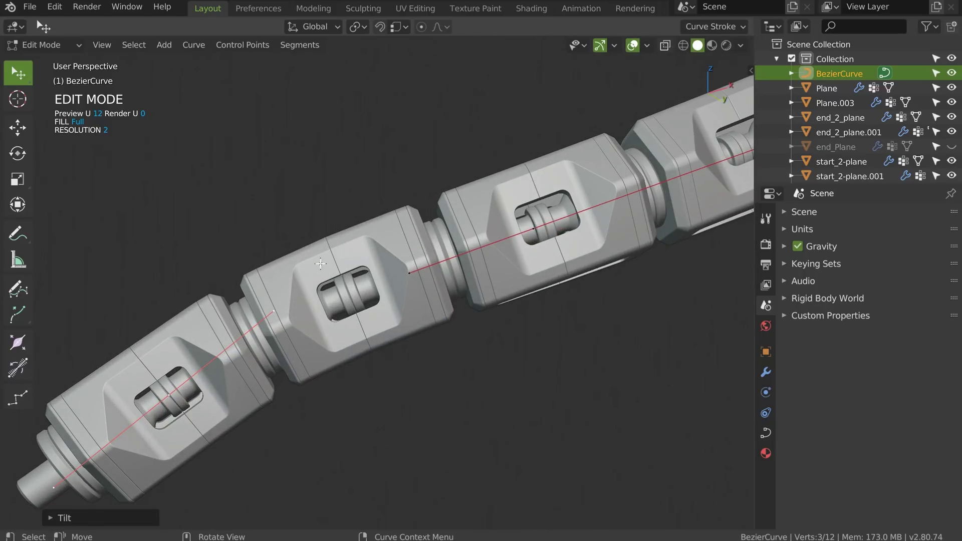
Step: Leave editing of the guide curve and select the canister chain in Object Mode
middle_click_drag(354, 250, 401, 260)
scroll(400, 260, "down", 4)
middle_click_drag(506, 171, 326, 270, "shift")
mouse_move(326, 270)
middle_mouse_down()
mouse_move(343, 254)
mouse_move(293, 279)
mouse_move(355, 242)
mouse_move(337, 265)
middle_mouse_up()
key("Tab")
scroll(293, 278, "down", 3)
middle_click_drag(337, 265, 365, 269, "shift")
scroll(353, 273, "up", 1)
left_click(350, 279)
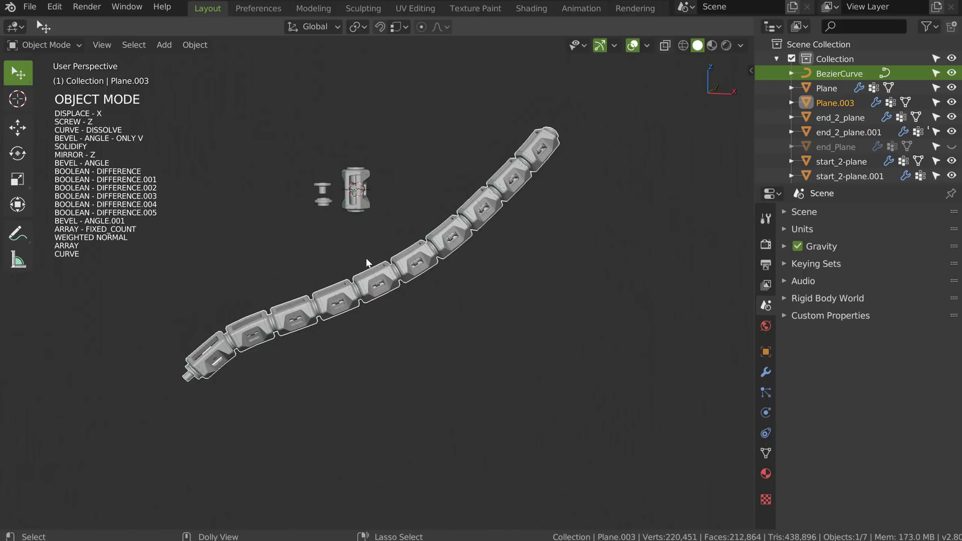
Step: Draw a long freehand curve sweeping around the existing chain so that a second canister chain follows it
key("ctrl+space")
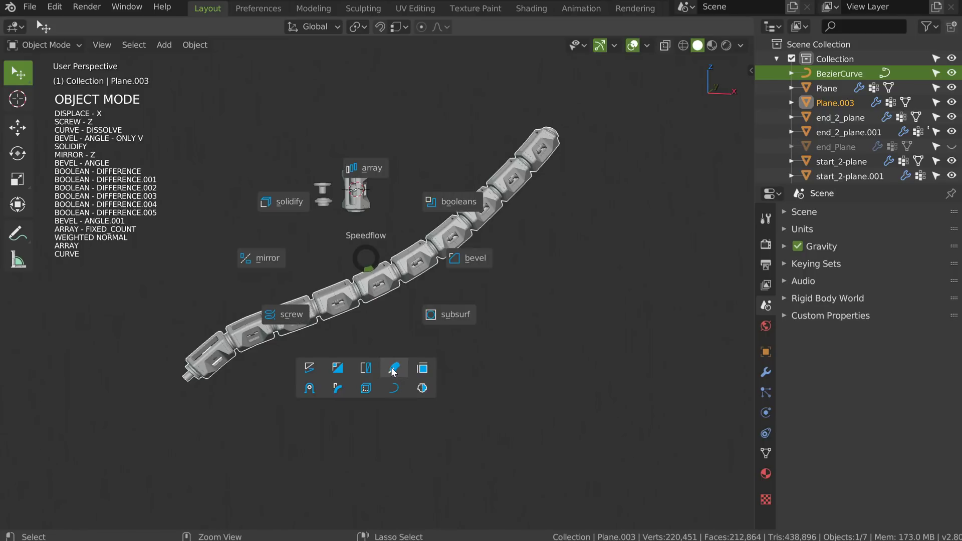
left_click(393, 372)
left_click(392, 373)
mouse_move(273, 463)
left_mouse_down()
mouse_move(496, 365)
mouse_move(661, 150)
mouse_move(375, 65)
mouse_move(149, 122)
left_mouse_up()
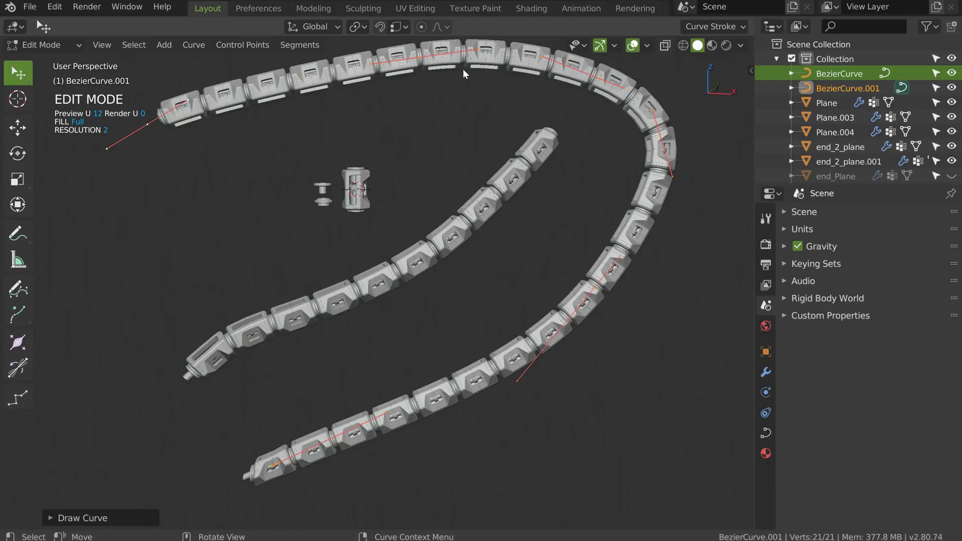
Step: Delete the control point in the first canister at the start of the newly drawn curve
middle_click_drag(288, 380, 377, 282, "shift")
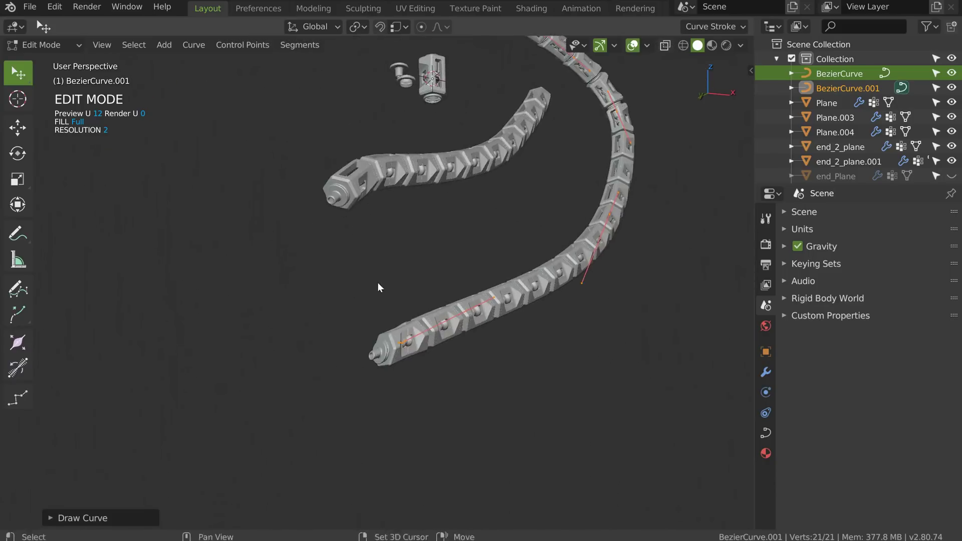
scroll(377, 281, "up", 4)
middle_click_drag(411, 381, 416, 301, "shift")
scroll(415, 299, "down", 3)
scroll(331, 310, "up", 6)
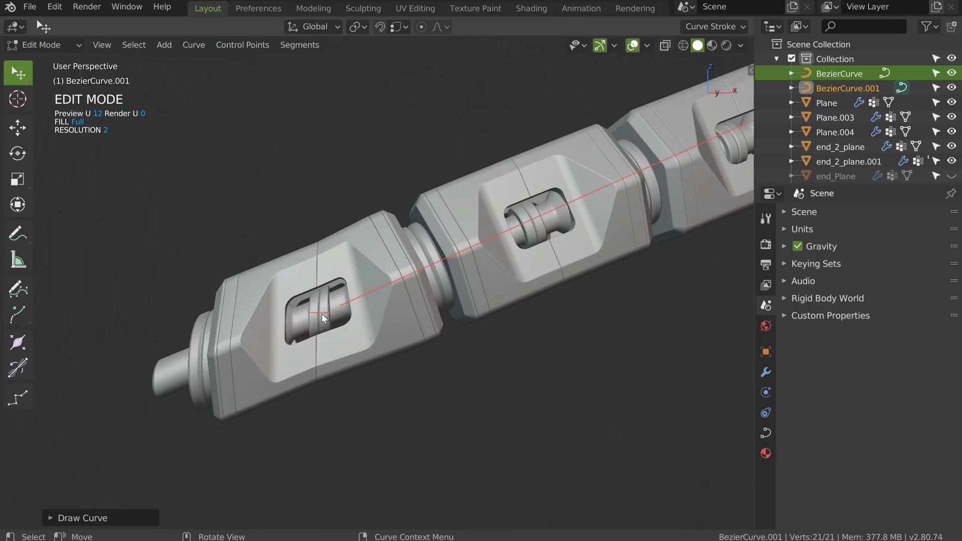
left_click(321, 314)
key("x")
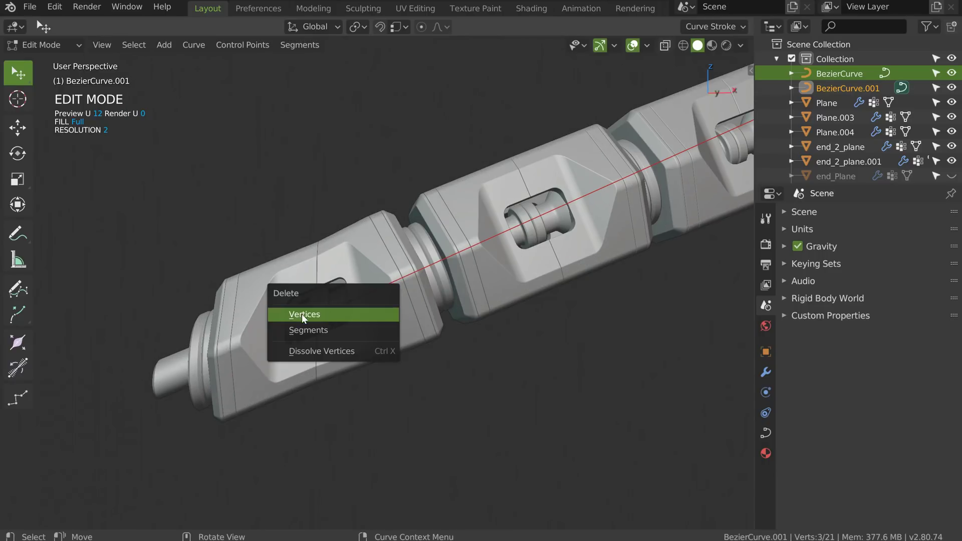
left_click(305, 314)
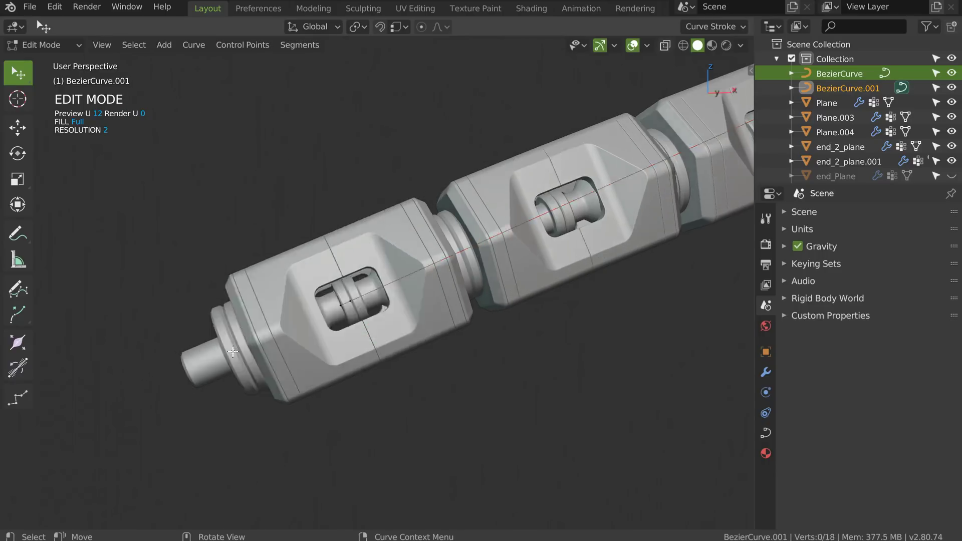
Step: Move the control point at the far end of the new curve to reposition the end of the long chain
middle_click_drag(446, 255, 409, 217, "ctrl")
middle_click_drag(409, 217, 434, 251, "shift")
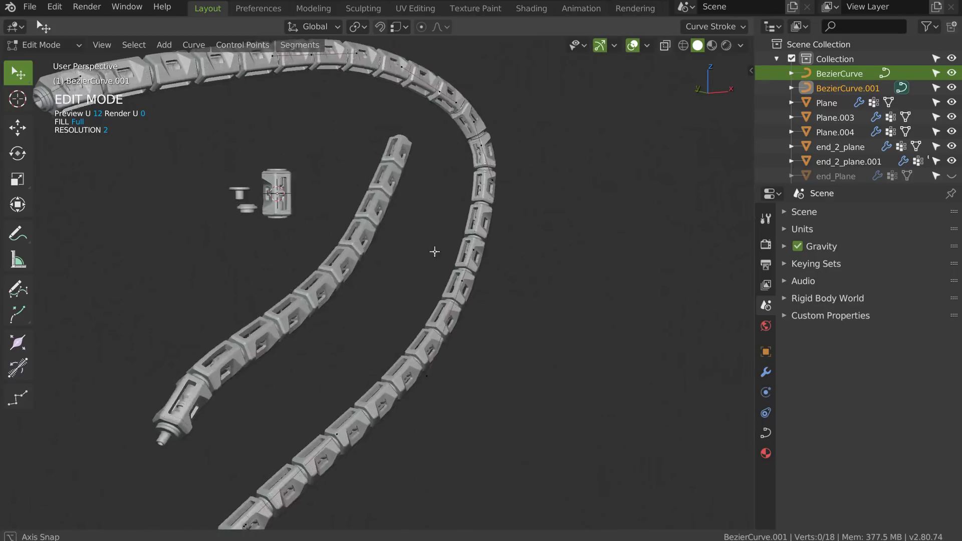
middle_click_drag(234, 105, 410, 196, "shift")
middle_click_drag(279, 231, 278, 195, "ctrl")
left_click(215, 212)
middle_click_drag(278, 196, 292, 240, "shift")
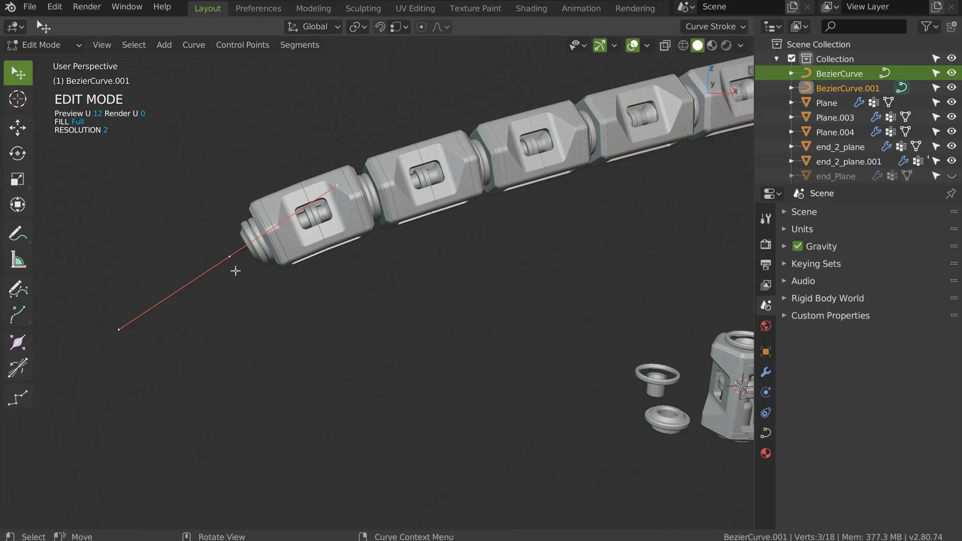
key("g")
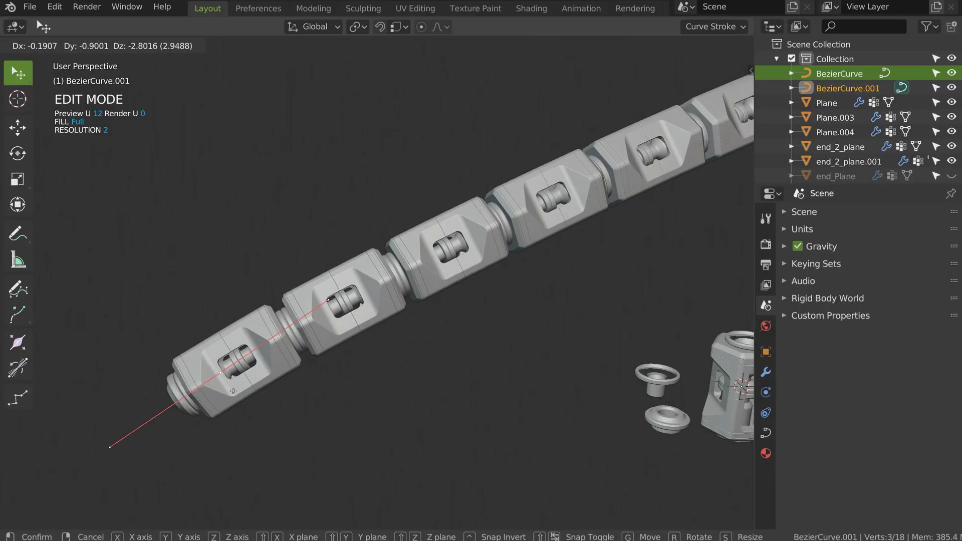
left_click(591, 113)
Step: Leave editing of the new curve and select the shorter canister chain
middle_click_drag(373, 273, 364, 313, "ctrl")
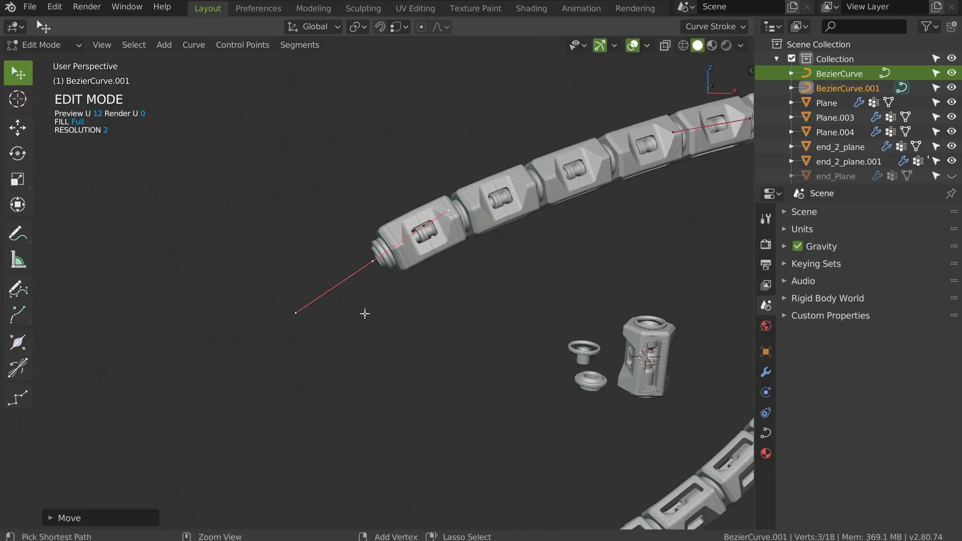
middle_click_drag(621, 199, 307, 212, "shift")
scroll(450, 183, "down", 4)
left_click(457, 154, "shift")
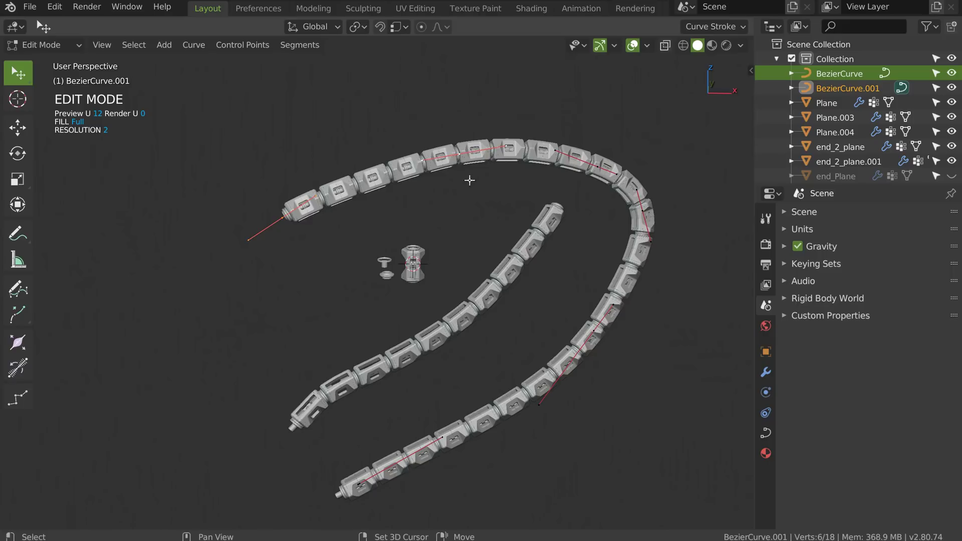
middle_click_drag(635, 299, 531, 271)
key("Tab")
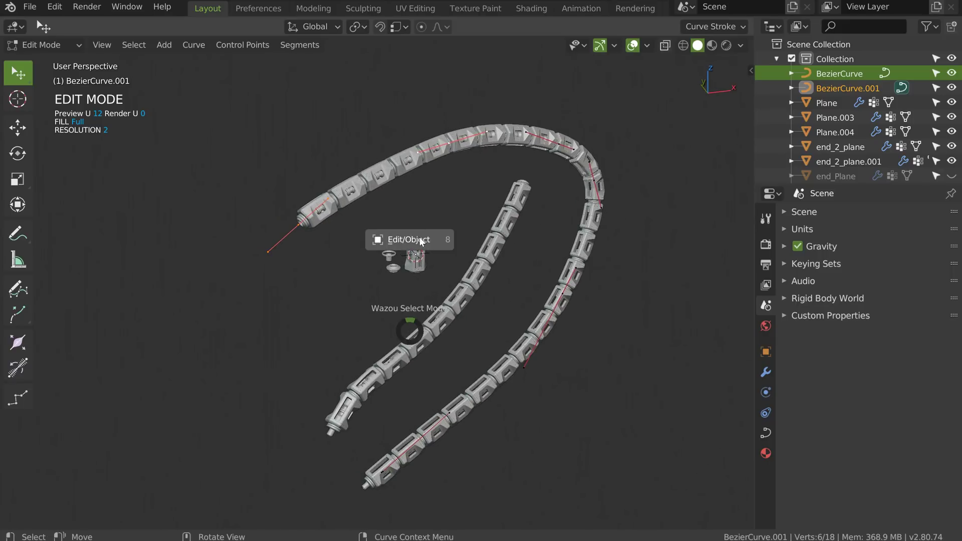
left_click(419, 243)
left_click(437, 325)
middle_click_drag(437, 325, 393, 254, "shift")
scroll(394, 255, "up", 3)
scroll(386, 265, "up", 3)
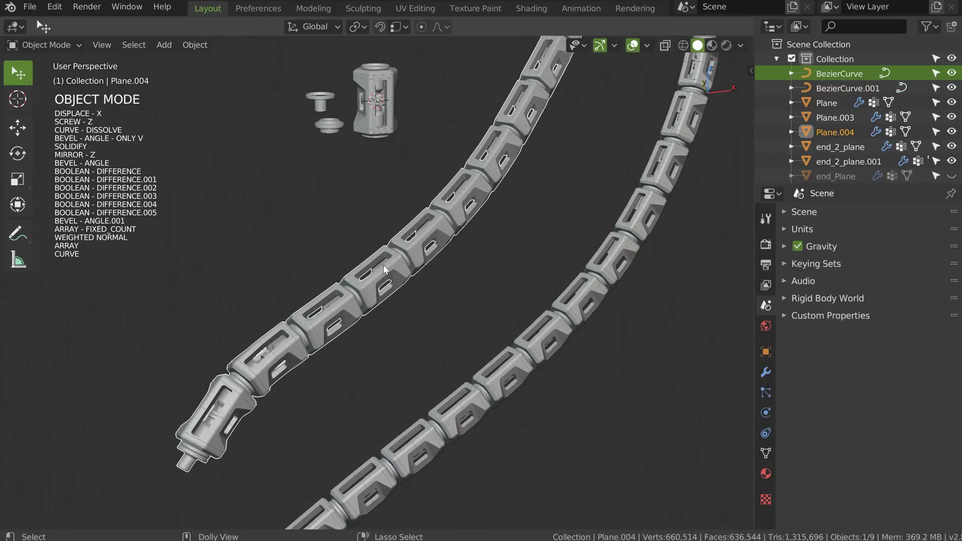
Step: Try an X relative offset of about 1.01 on the shorter chain's curve-fitted array, and reset it to 0
key("alt+s")
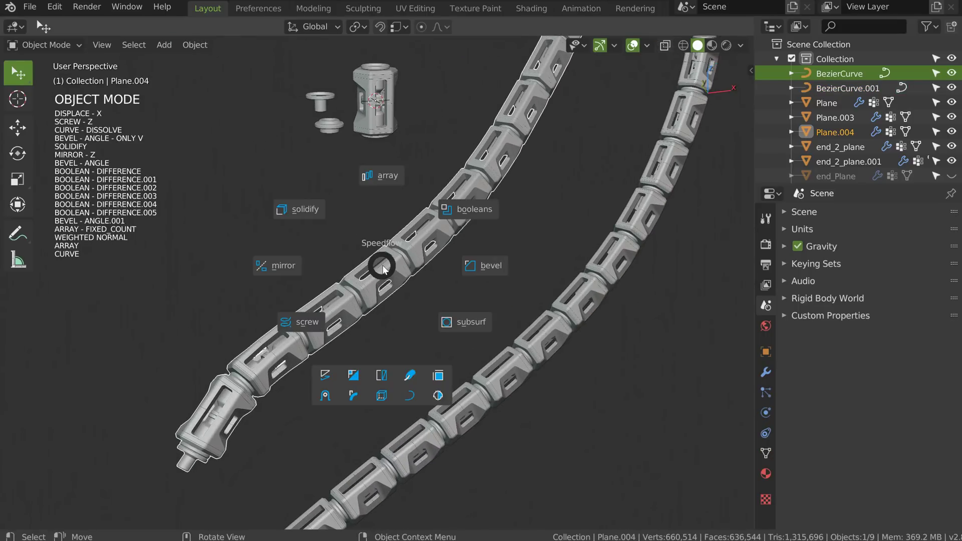
left_click(387, 176)
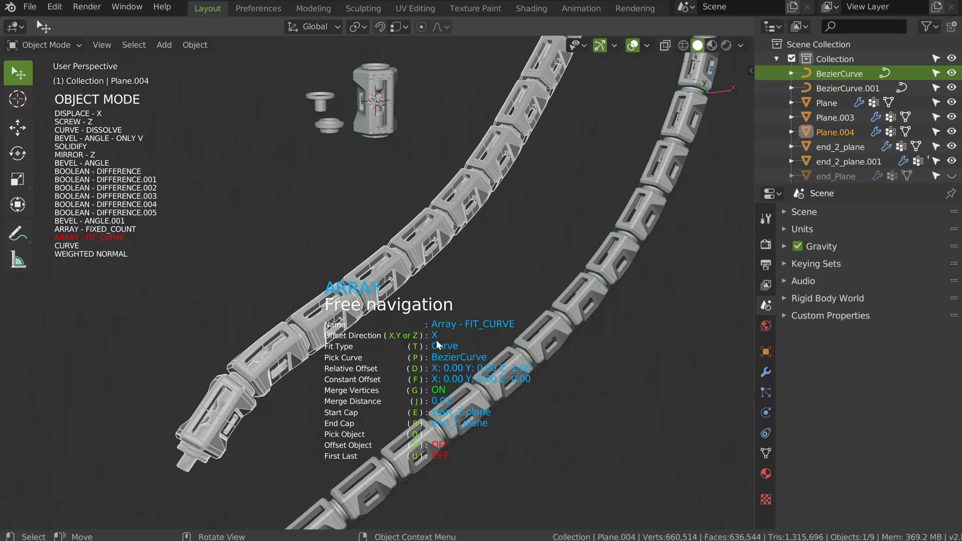
middle_click_drag(449, 311, 371, 261, "shift")
key("d")
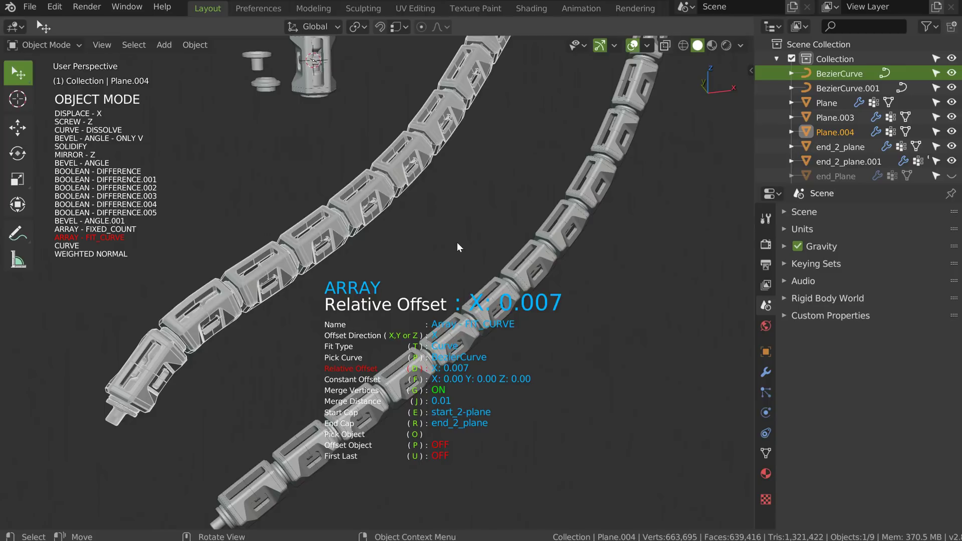
scroll(457, 242, "up", 1)
scroll(453, 243, "up", 1)
scroll(451, 242, "down", 1)
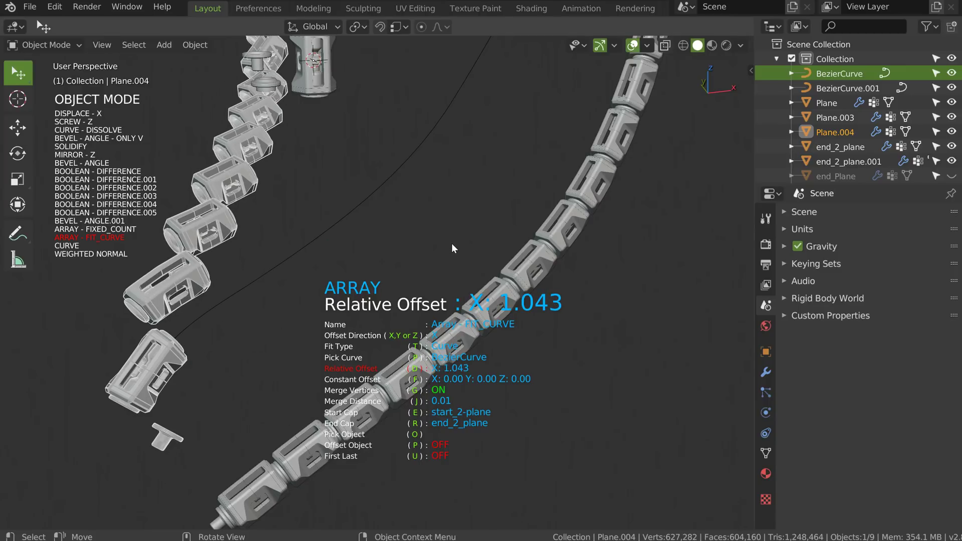
key("space")
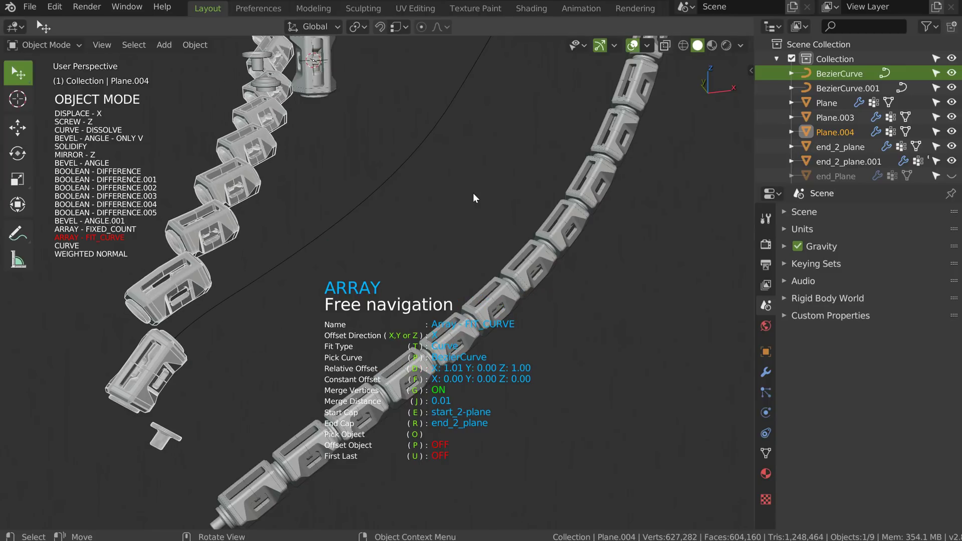
type("d0")
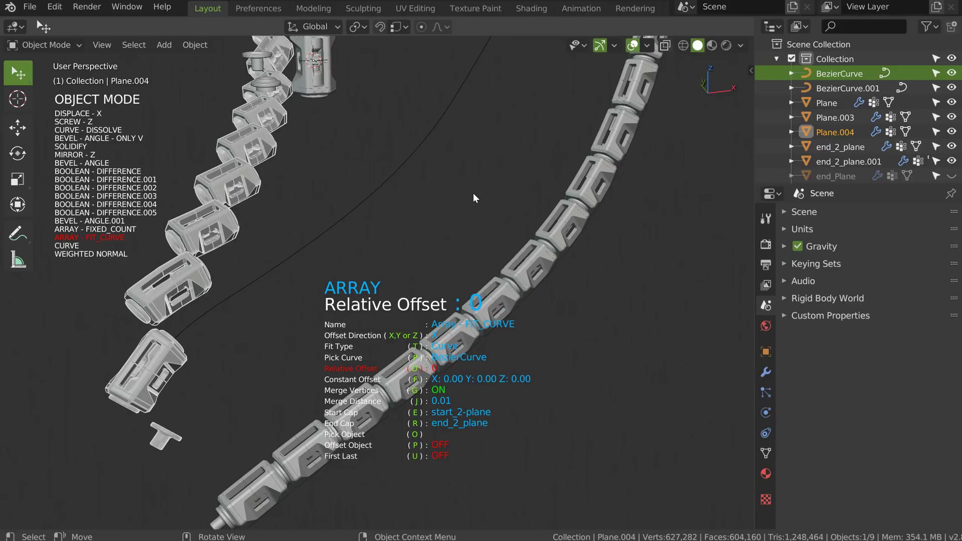
key("Return")
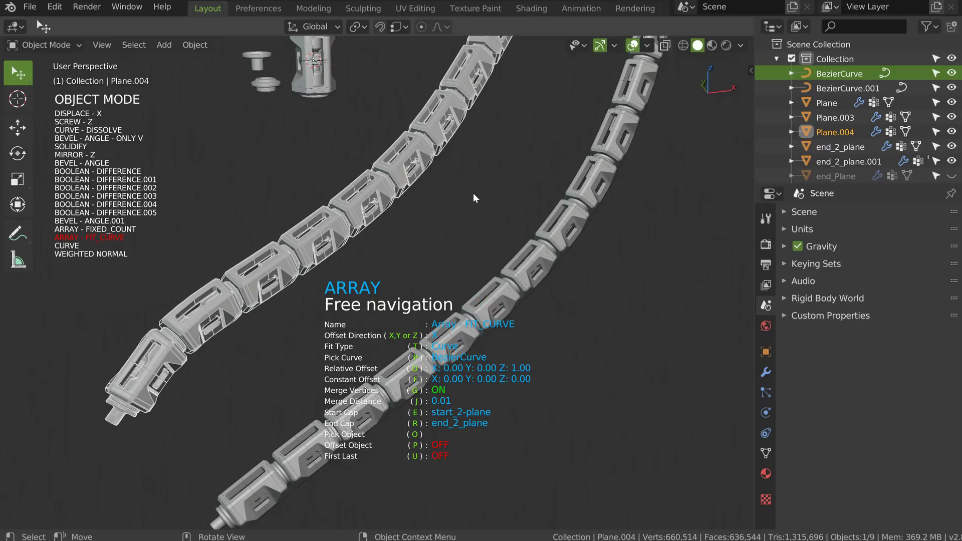
Step: Add another fixed-count array of 2 to the shorter chain with an X relative offset of about 3.1
middle_click_drag(391, 351, 386, 350, "shift")
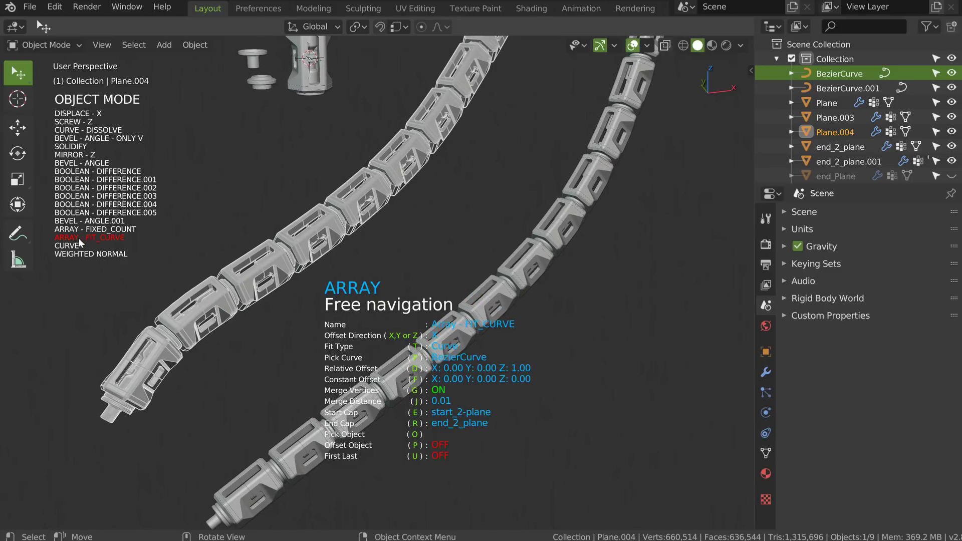
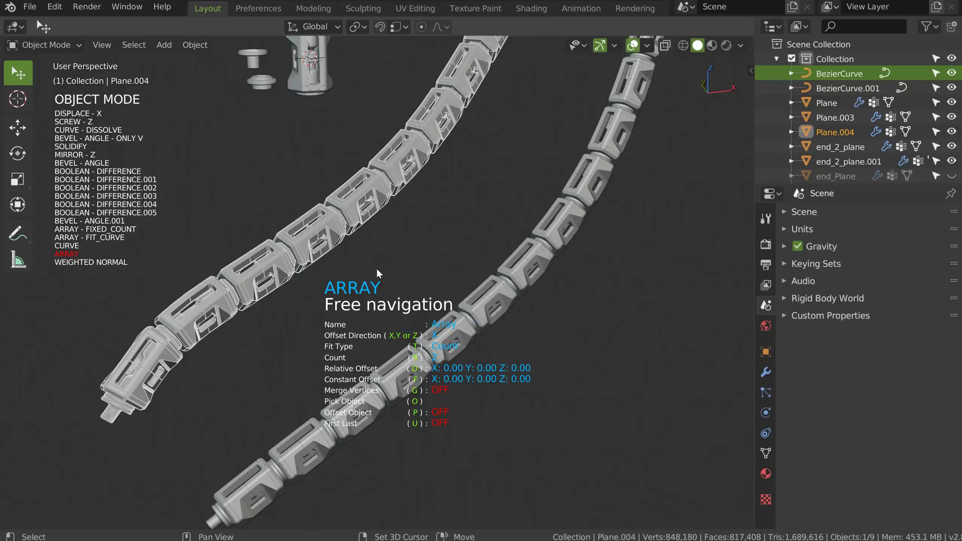
scroll(359, 252, "up", 2)
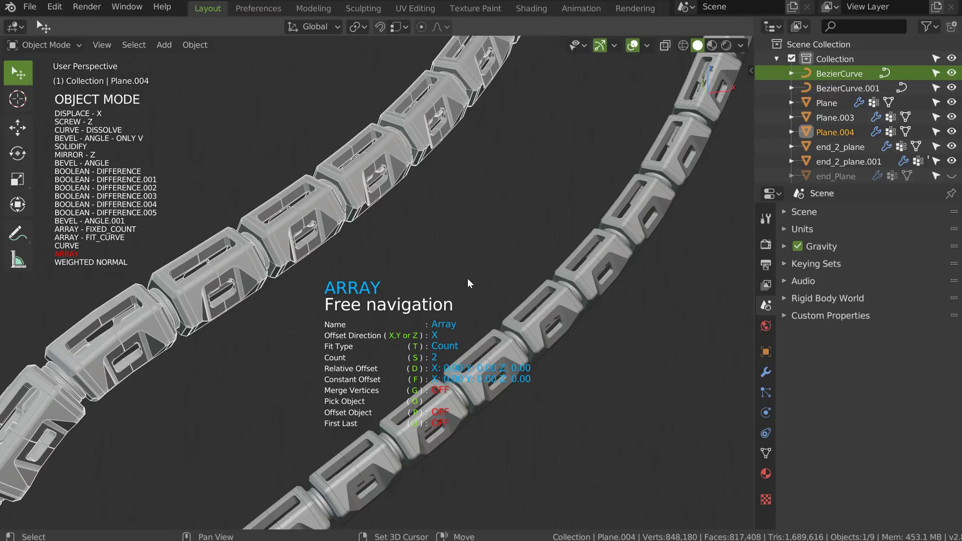
key("d")
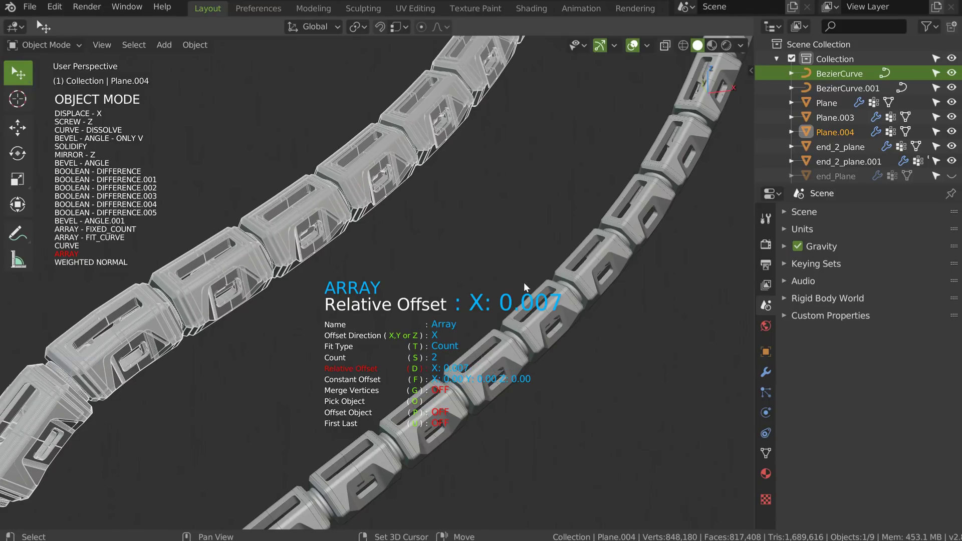
scroll(532, 284, "up", 1)
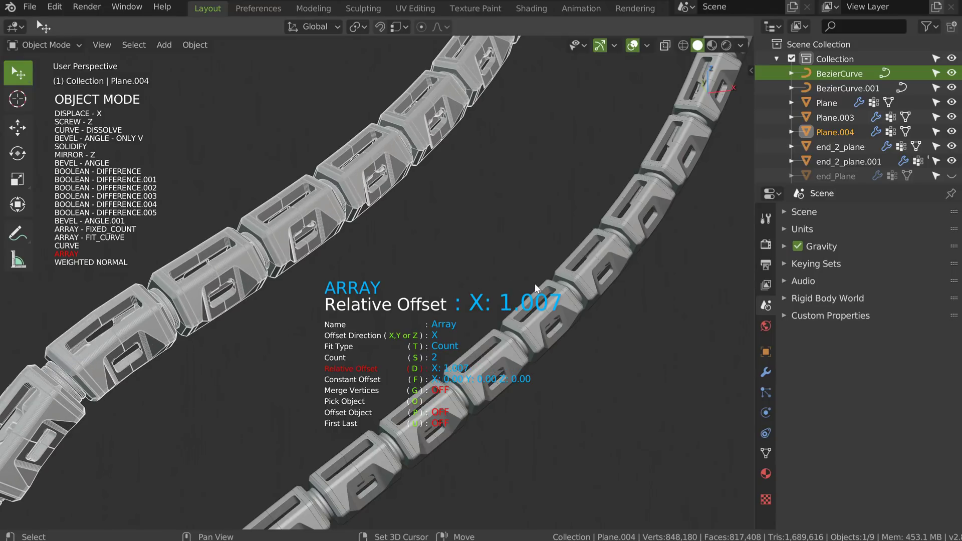
scroll(543, 284, "up", 1)
key("space")
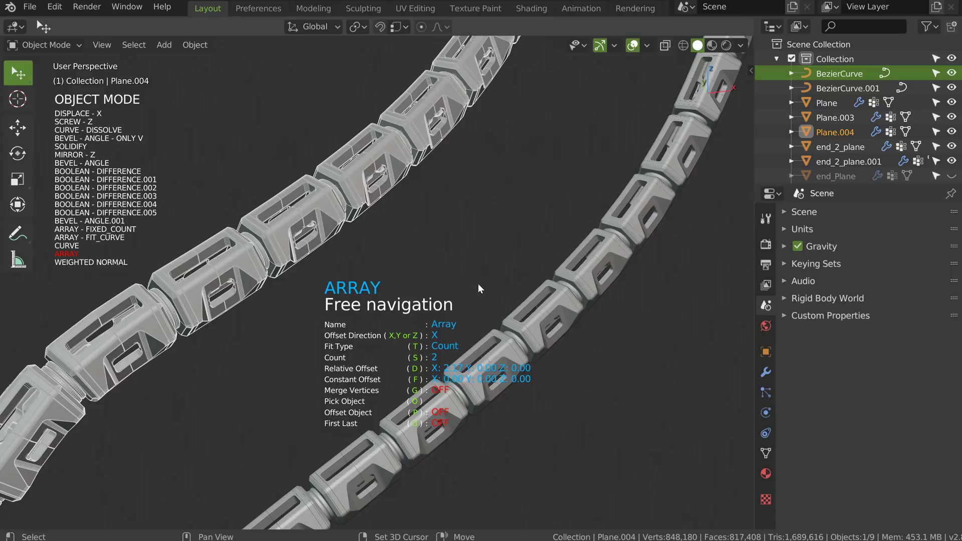
key("d")
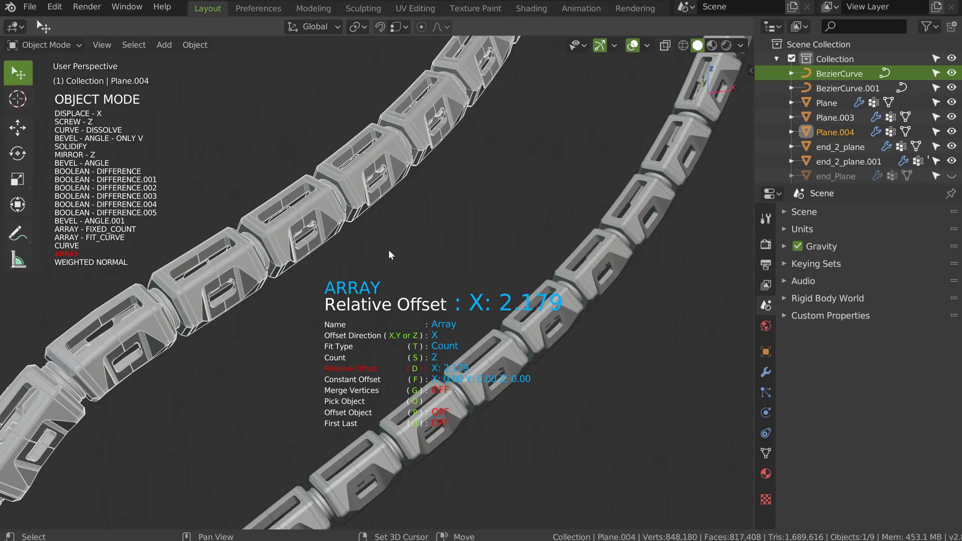
left_click(449, 261)
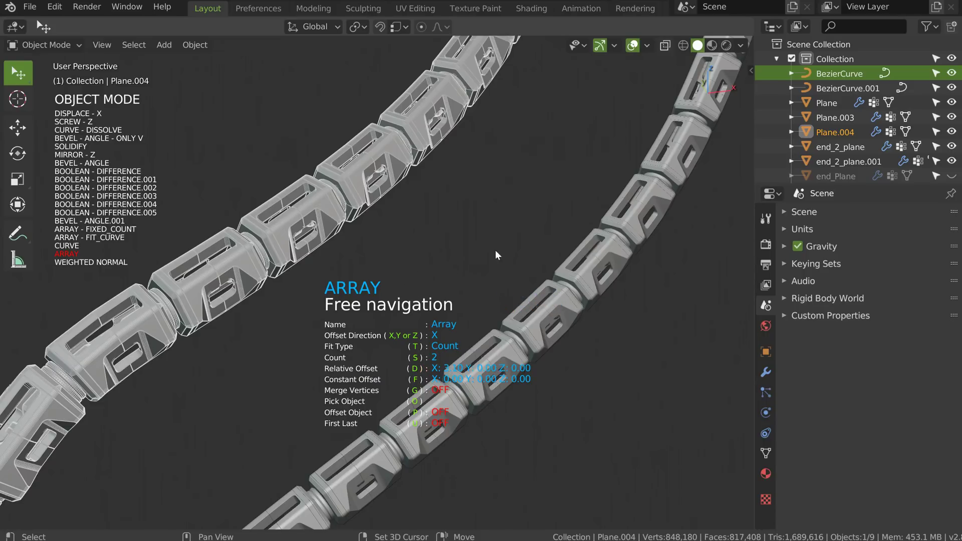
left_click(400, 307)
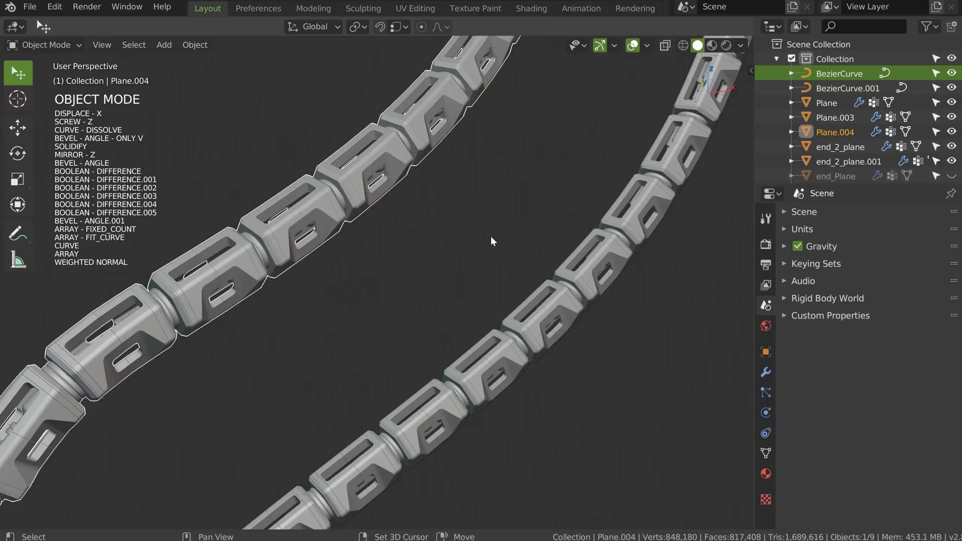
Step: Open the shorter chain's modifier stack, collapse all modifiers and expand the settings of the newly added Array
middle_click_drag(491, 235, 380, 294, "ctrl")
middle_click_drag(477, 199, 449, 257, "shift")
key("shift+space")
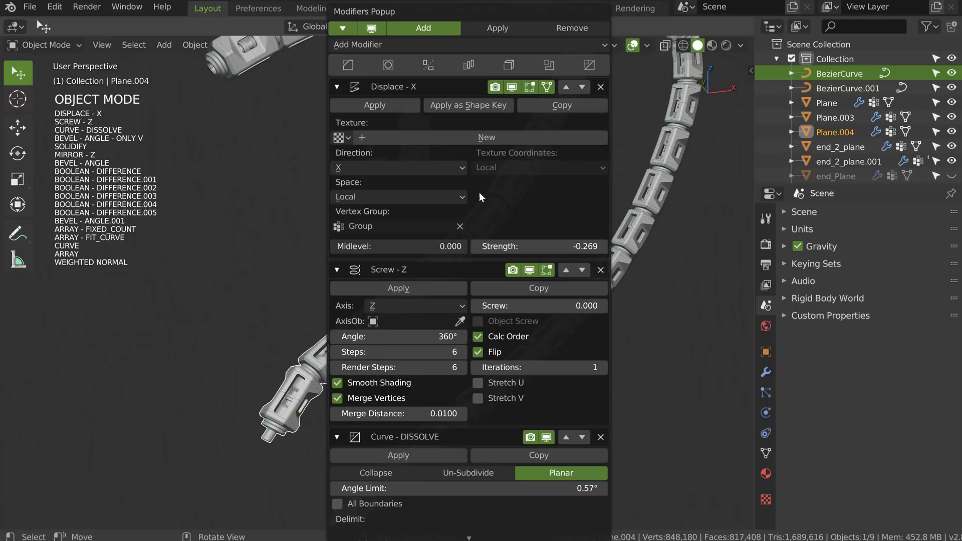
left_click(337, 87)
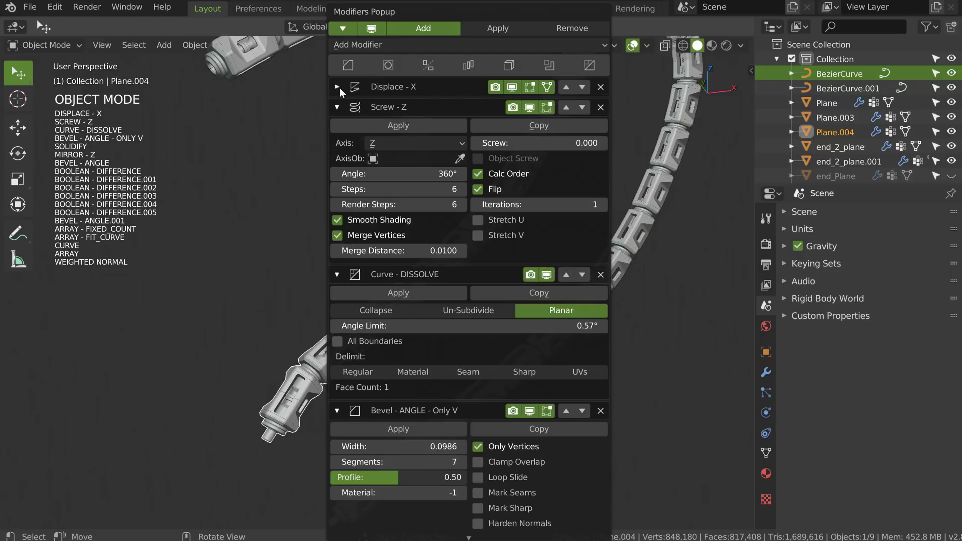
left_click(343, 28)
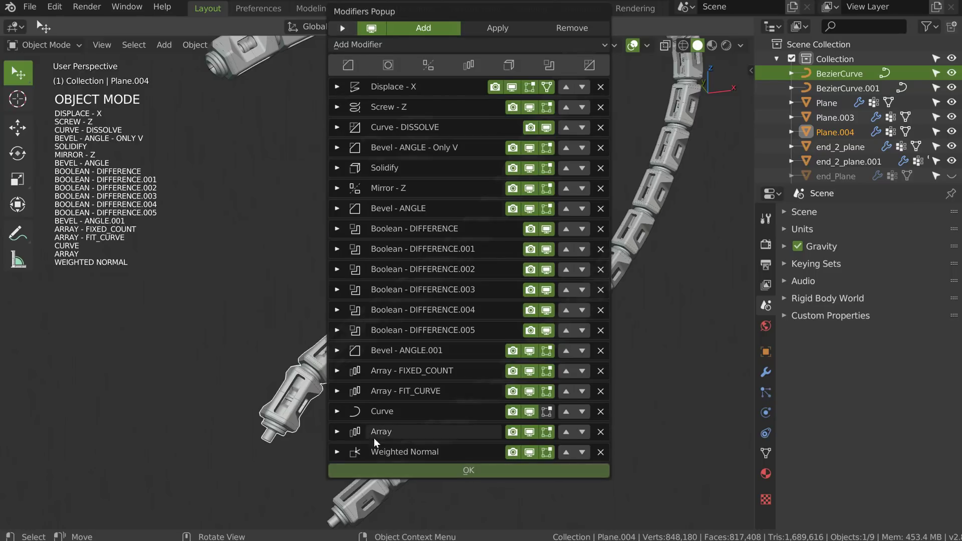
left_click(340, 431)
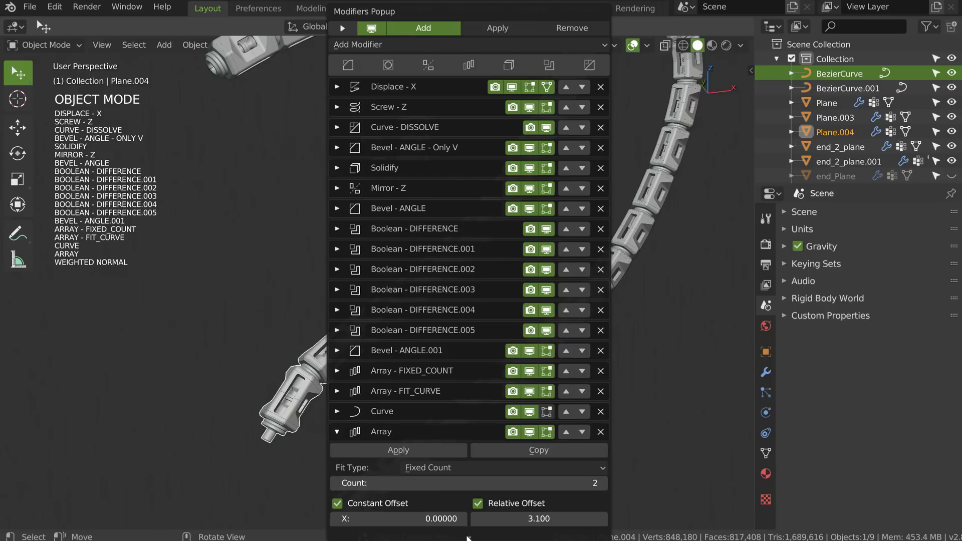
mouse_move(470, 538)
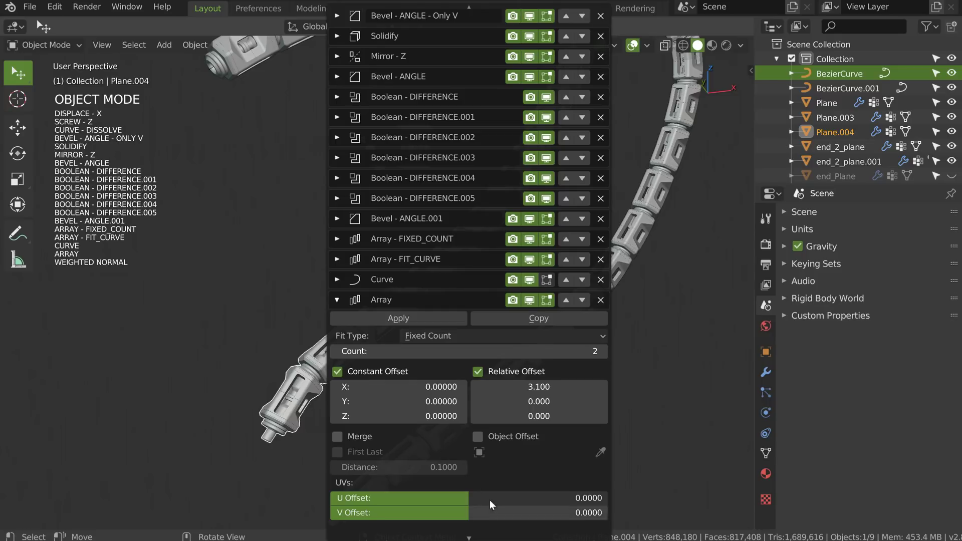
Step: Set the X relative offset of the shorter chain's newly added Array to 2
left_click(539, 386)
type("10")
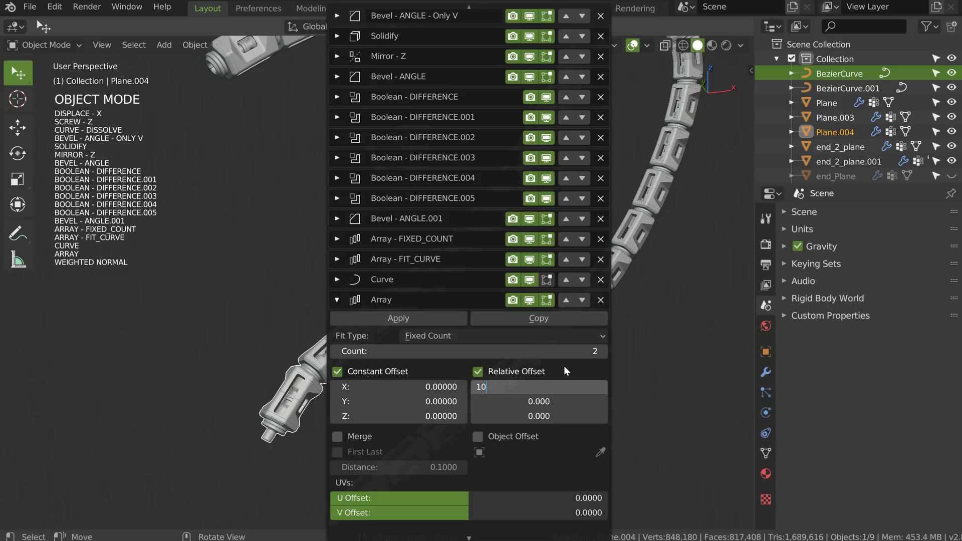
type(".0")
key("BackSpace")
key("BackSpace")
key("BackSpace")
key("BackSpace")
type("2")
key("Return")
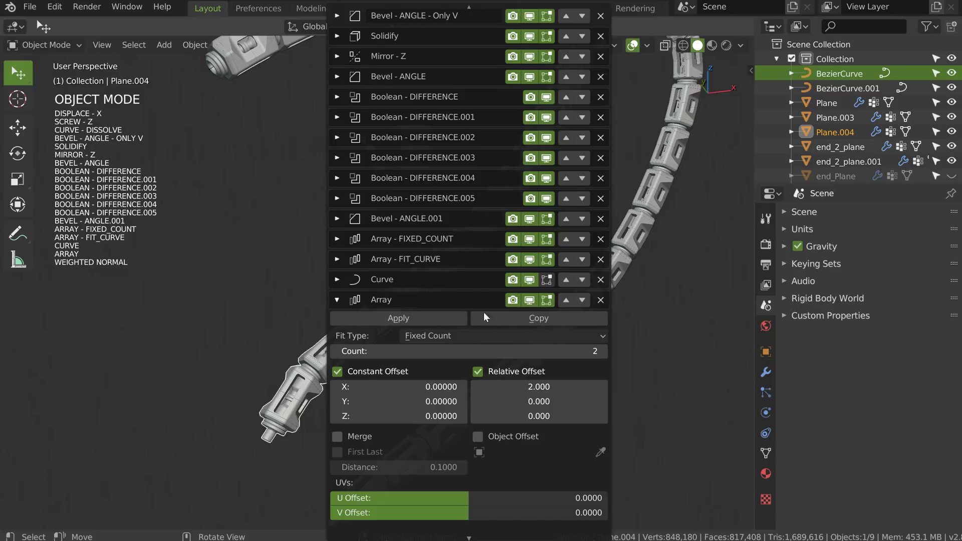
Step: Remove the last Array modifier from the shorter chain and close the modifier stack
left_click(601, 301)
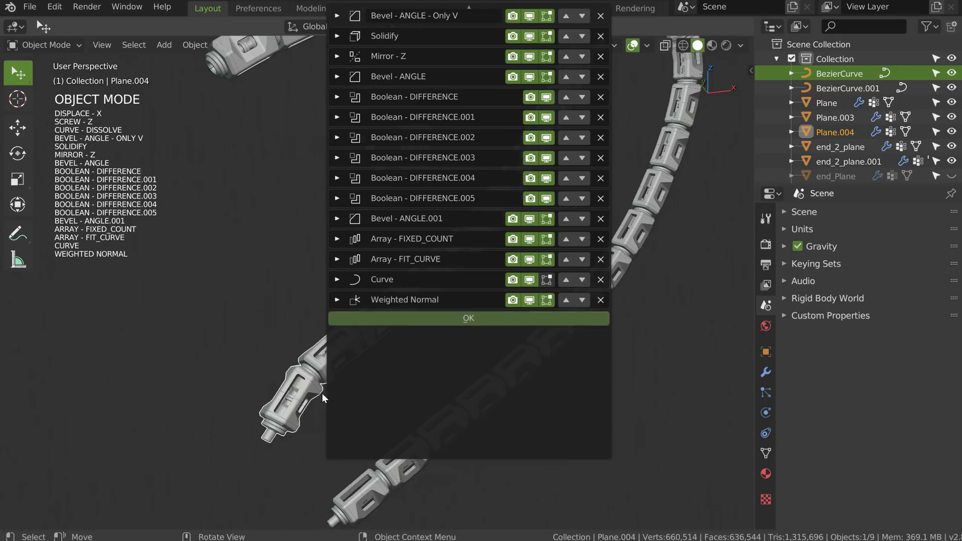
left_click(487, 317)
middle_click_drag(374, 334, 373, 244)
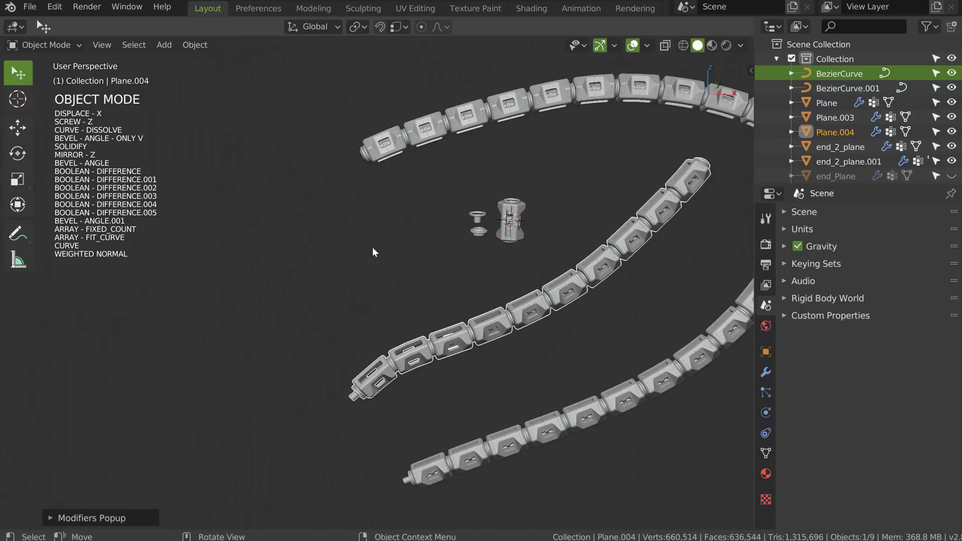
Step: Add a Screw primitive cylinder and isolate it in local view
key("shift+space")
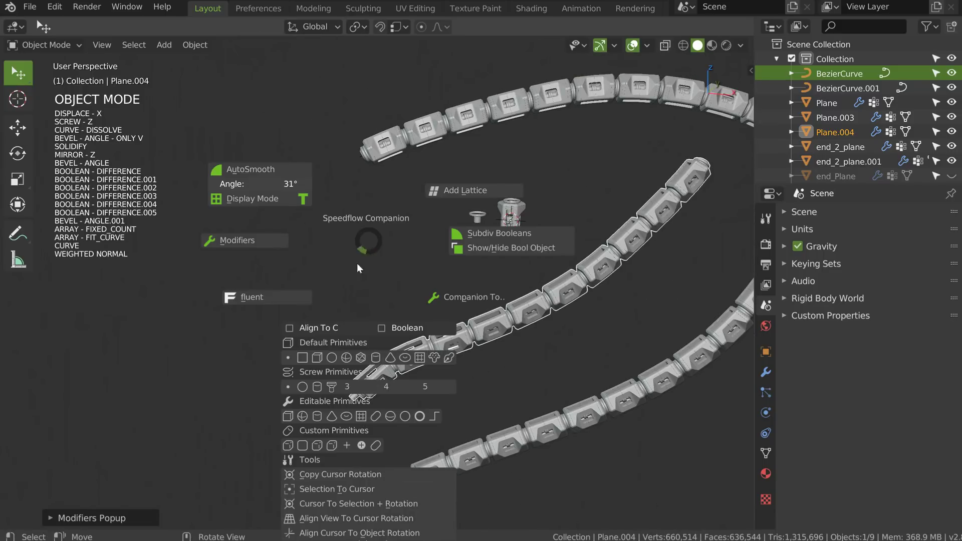
left_click(317, 387)
right_click(303, 314)
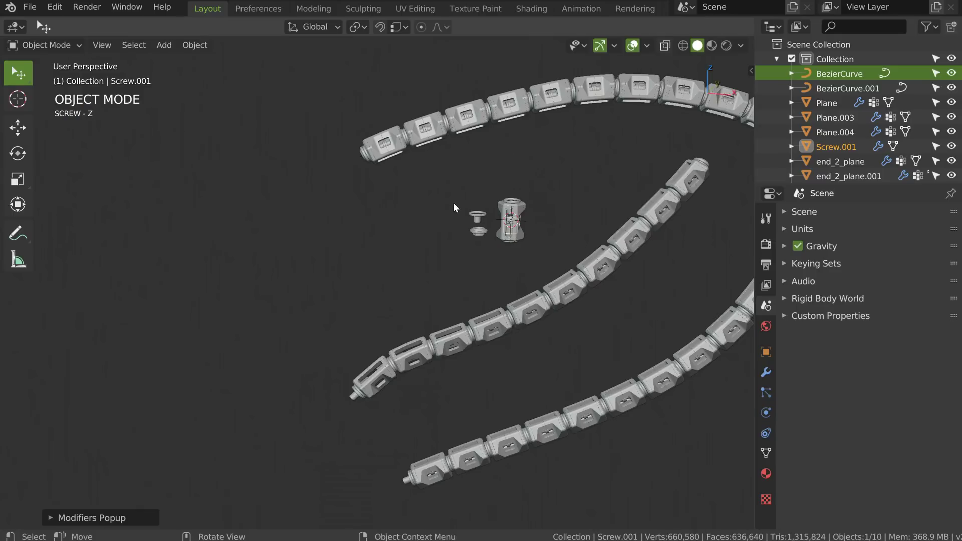
key("KP_Divide")
scroll(529, 190, "down", 5)
Step: Add a fixed-count array of 2 to the cylinder along X, spacing the copies almost side by side
key("space")
left_click(488, 139)
key("s")
key("d")
key("space")
key("s")
key("d")
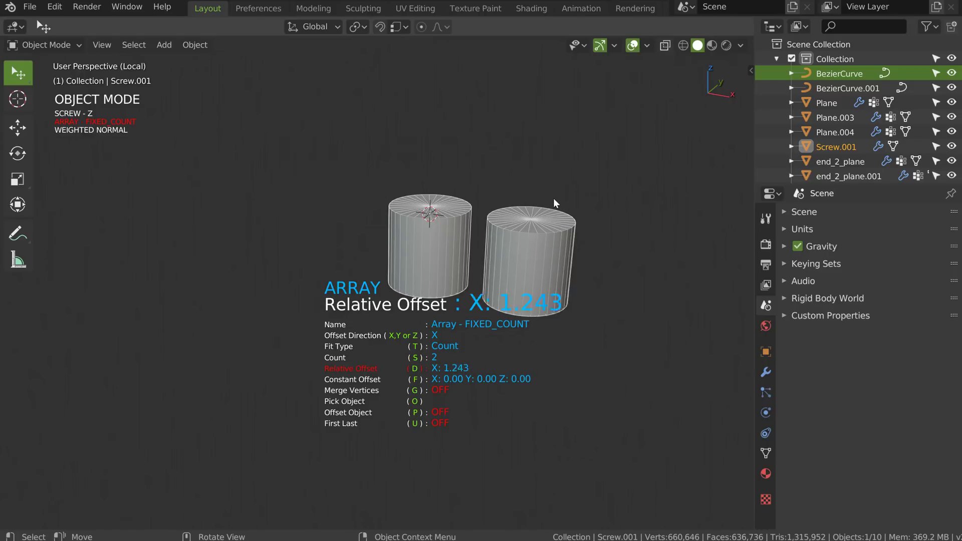
key("space")
scroll(540, 206, "down", 5)
middle_click_drag(539, 211, 394, 260)
scroll(445, 254, "up", 2)
scroll(449, 241, "down", 2)
left_click(454, 266)
scroll(444, 249, "down", 2)
scroll(394, 260, "down", 2)
key("shift+space")
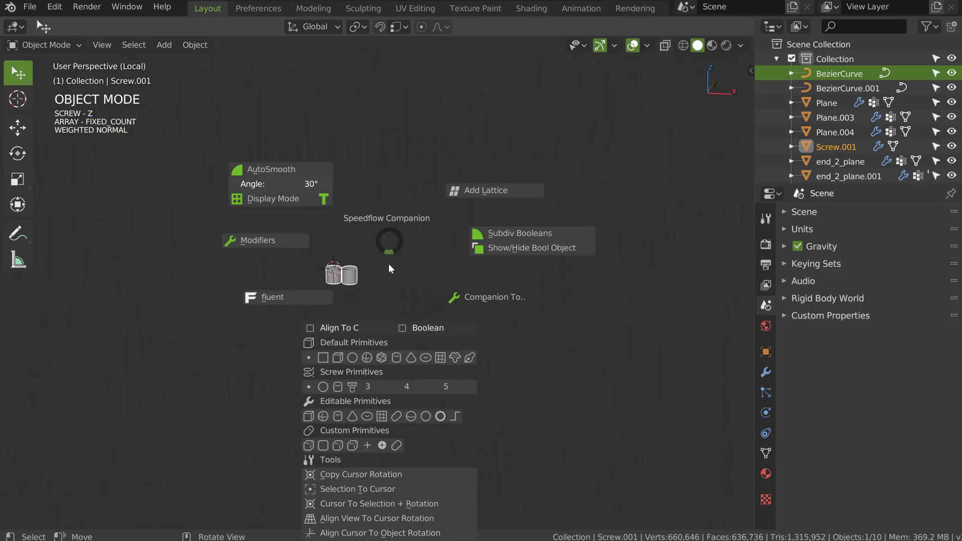
left_click(469, 358)
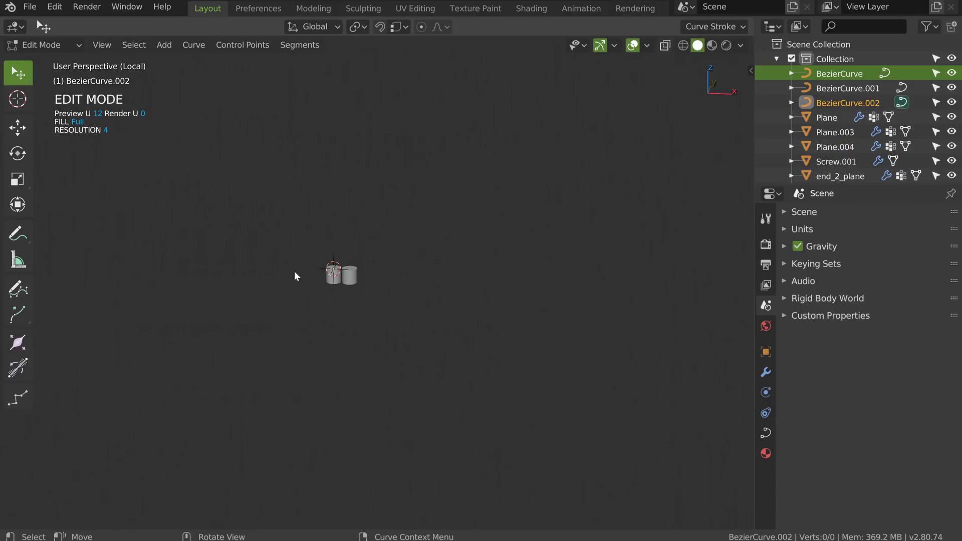
key("Tab")
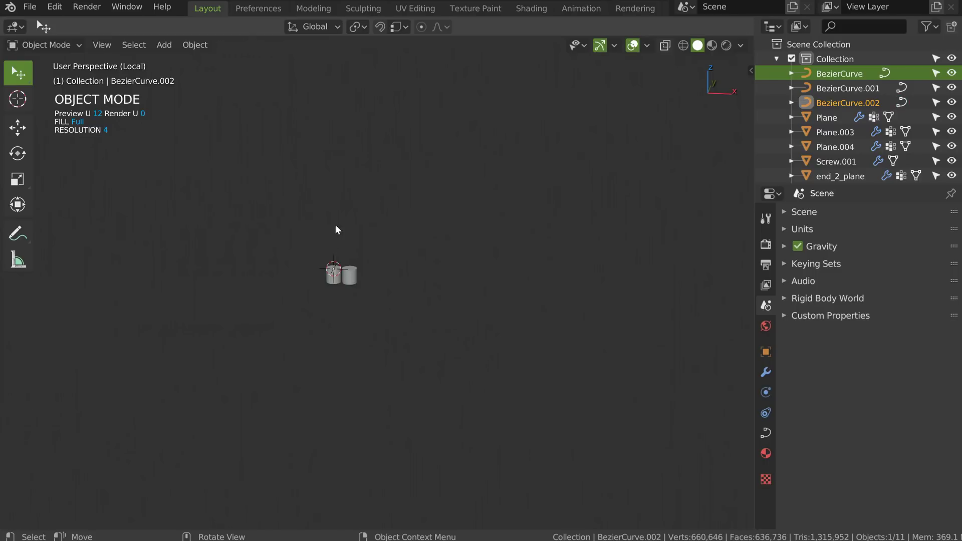
key("Delete")
Step: Draw a large arched curve around the cylinder pair to repeat it along the path, and leave curve editing
left_click(345, 277)
key("shift+space")
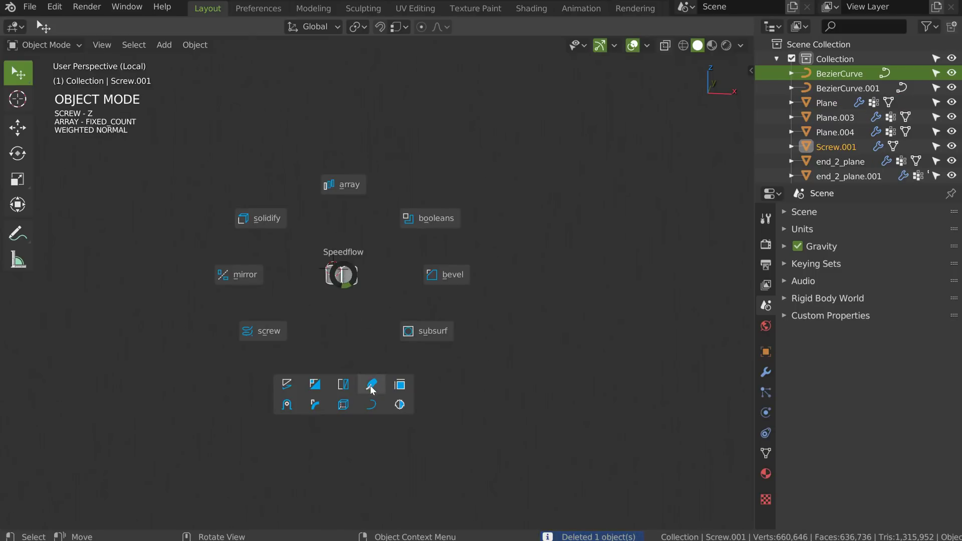
left_click(371, 389)
mouse_move(124, 427)
left_mouse_down()
mouse_move(176, 275)
mouse_move(460, 402)
left_mouse_up()
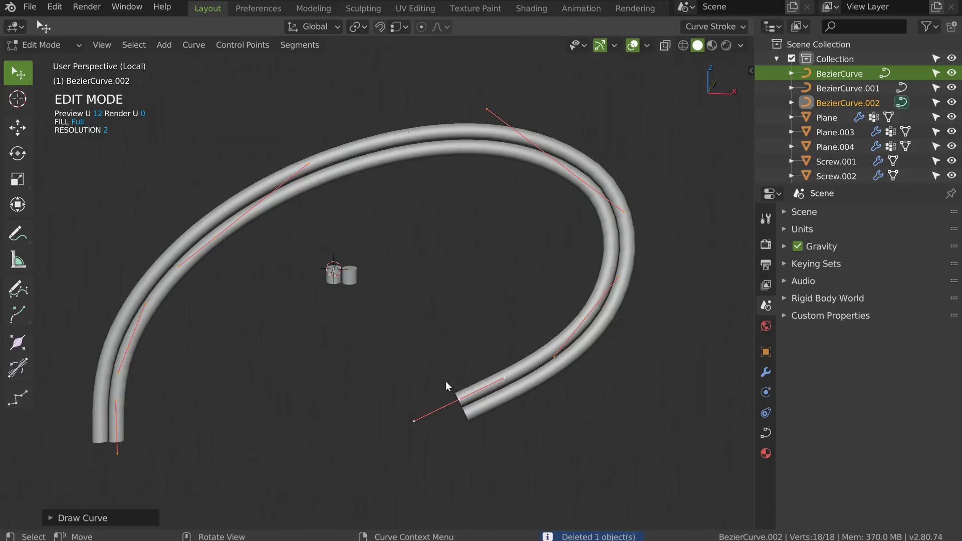
key("Tab")
middle_click_drag(457, 326, 446, 264)
key("shift+space")
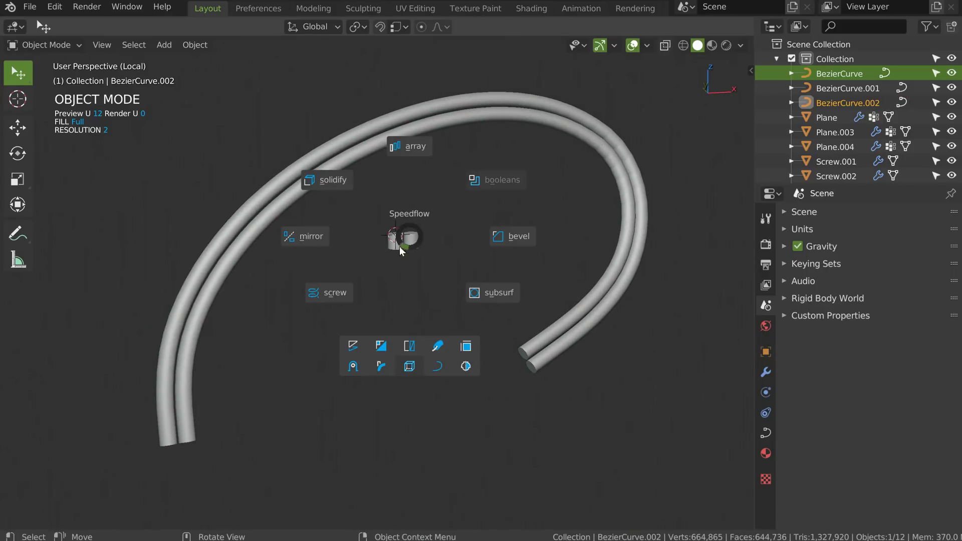
left_click(381, 367)
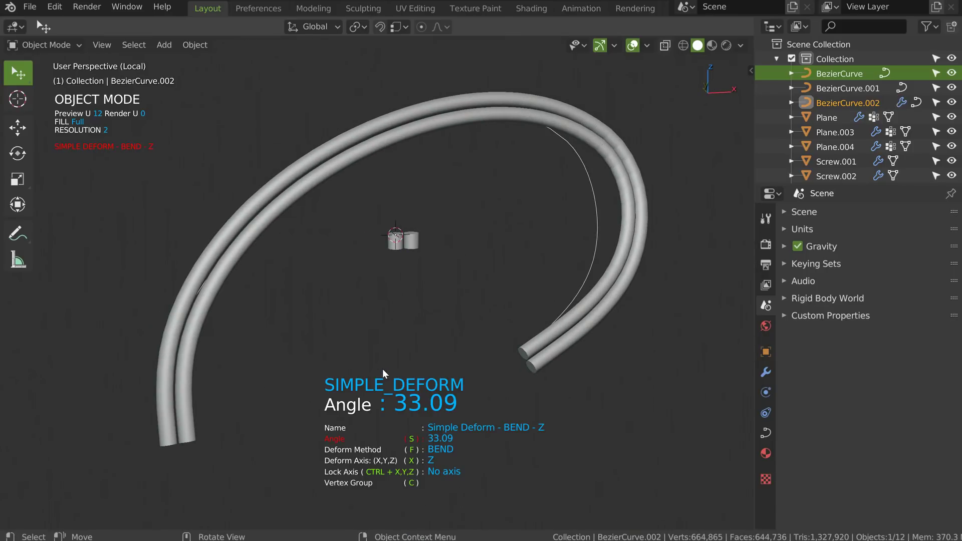
left_click(400, 333)
Step: Add a Bend Simple Deform to the twin-tube chain and move it before the Curve modifier in the stack
left_click(552, 328)
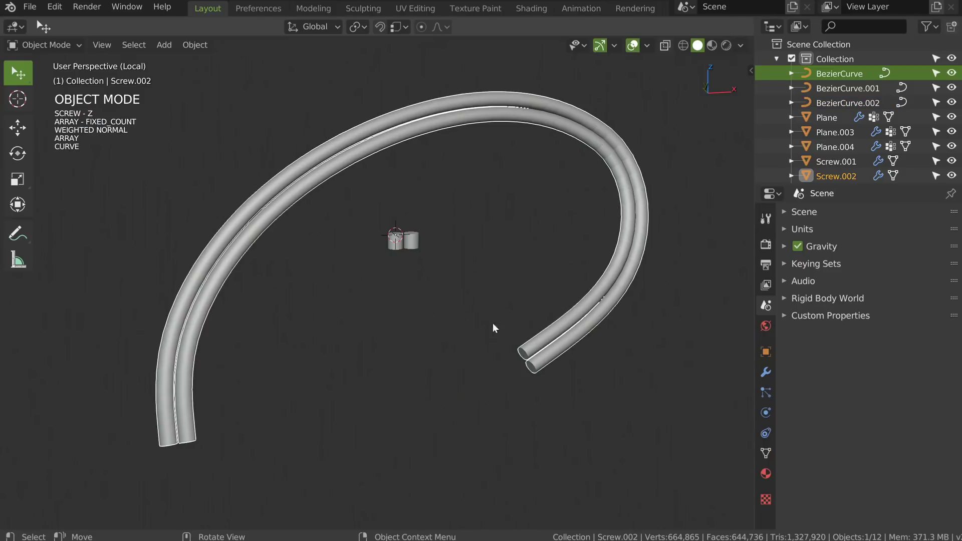
key("alt+s")
left_click(406, 437)
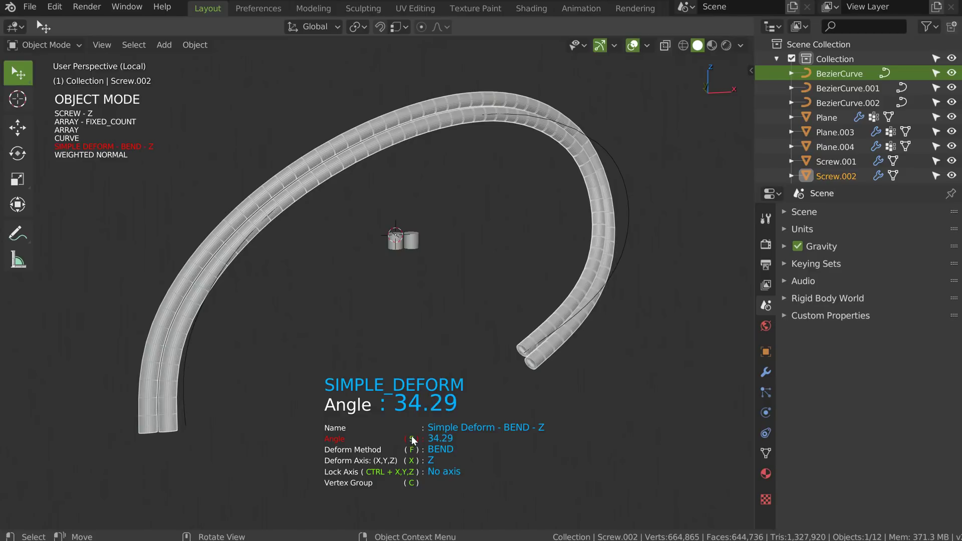
left_click(574, 274)
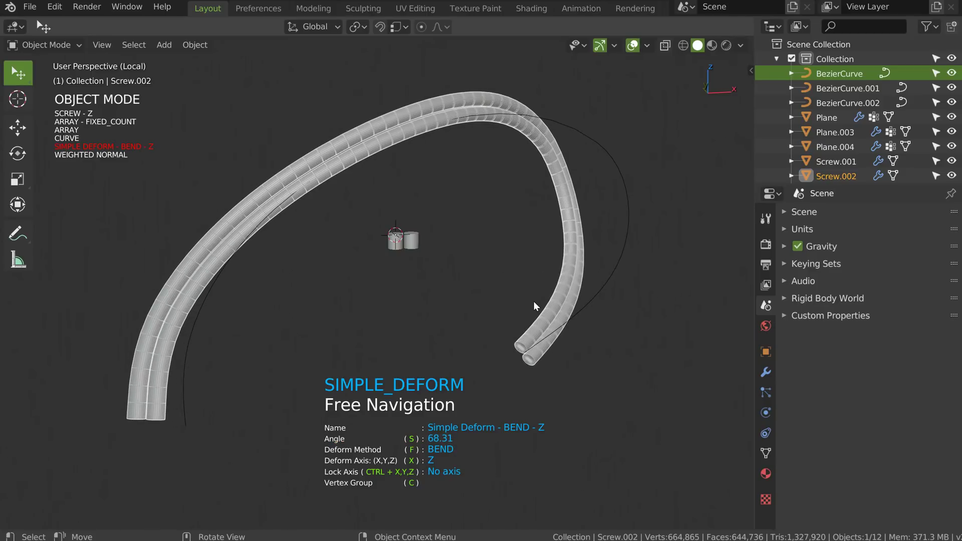
key("Up")
key("ctrl+Up")
key("ctrl+Down")
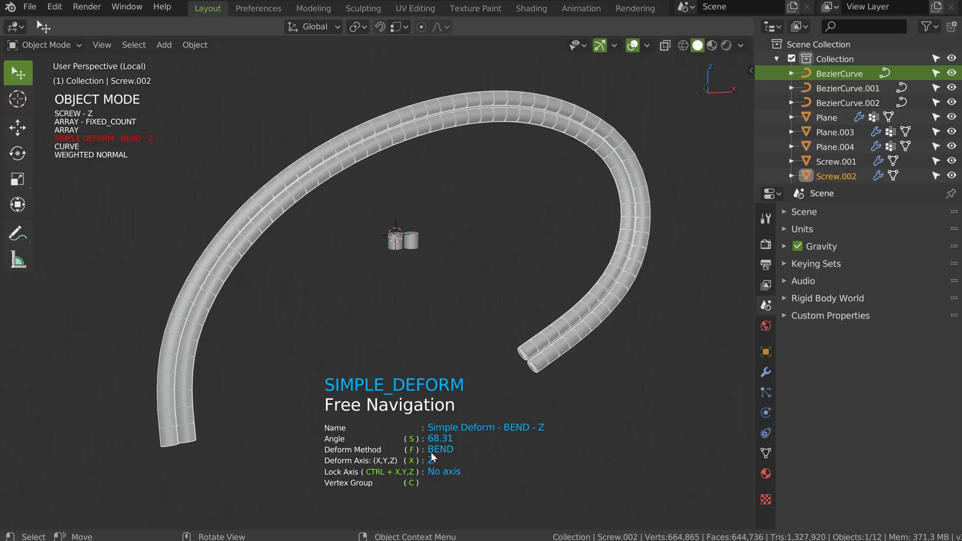
Step: Change the Simple Deform method to Twist and set its Z twist angle to about 978.17
key("f")
key("f")
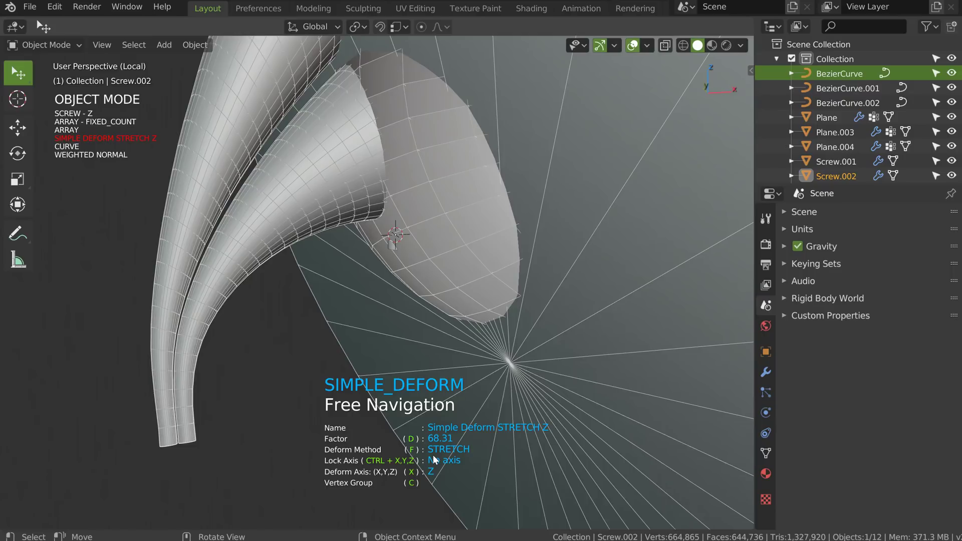
key("f")
key("s")
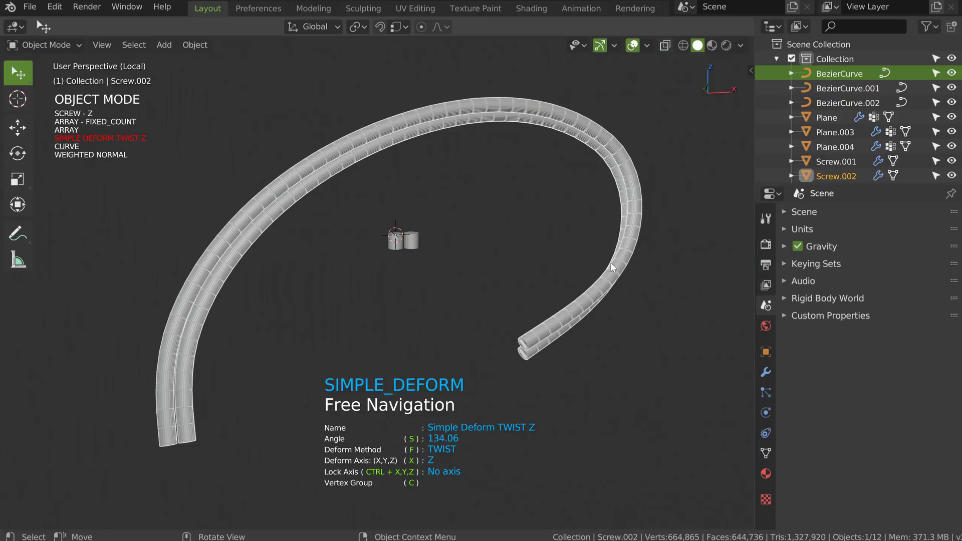
key("s")
key("s")
key("s")
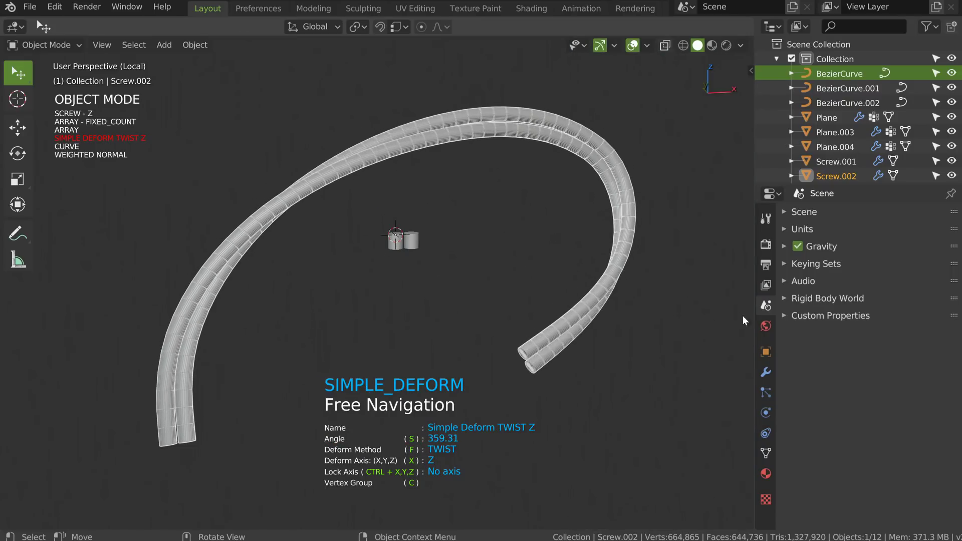
key("s")
key("s")
key("s")
key("s")
key("s")
key("s")
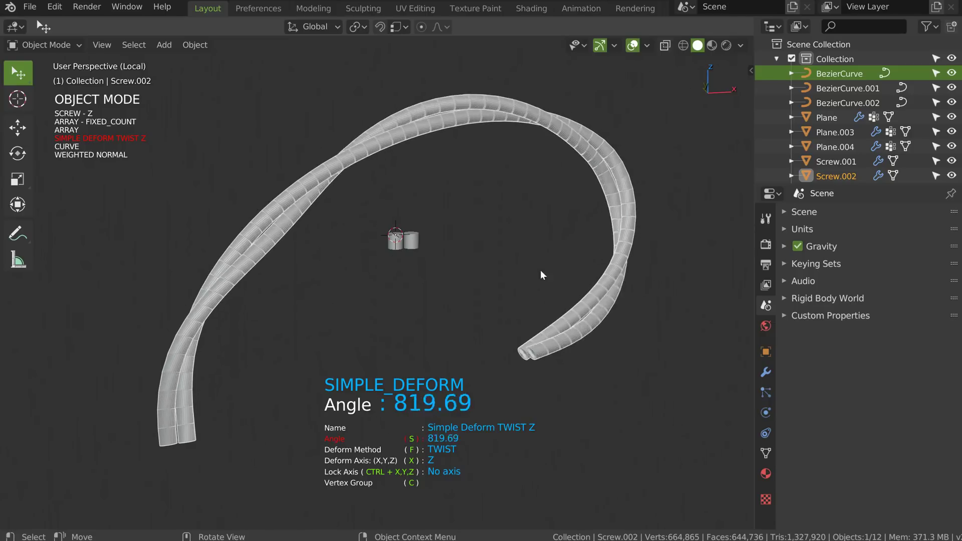
middle_click_drag(596, 280, 226, 303)
middle_click_drag(368, 181, 405, 286, "shift")
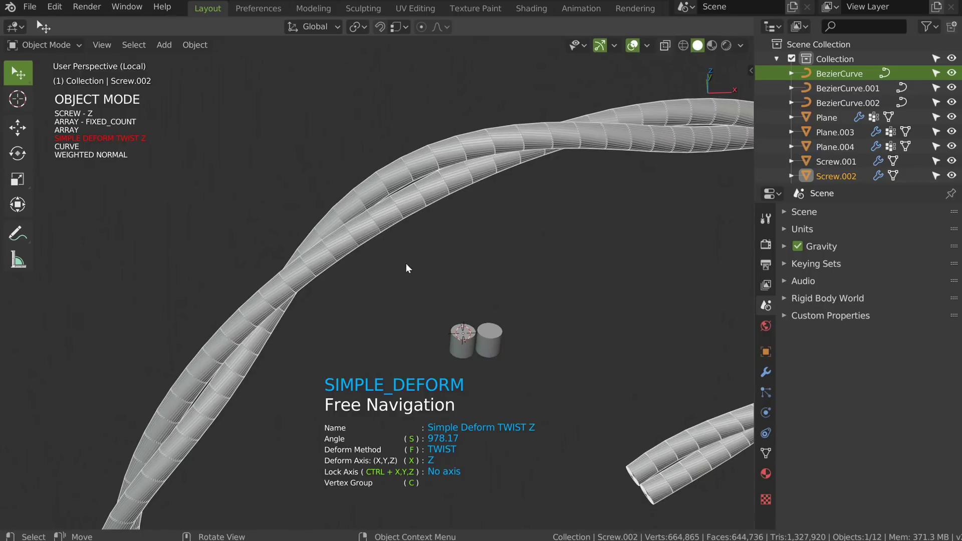
Step: Add an angle-limited Bevel to the twisted tubes and move it directly after the Screw modifier
key("space")
left_click(512, 264)
key("s")
left_click(508, 268)
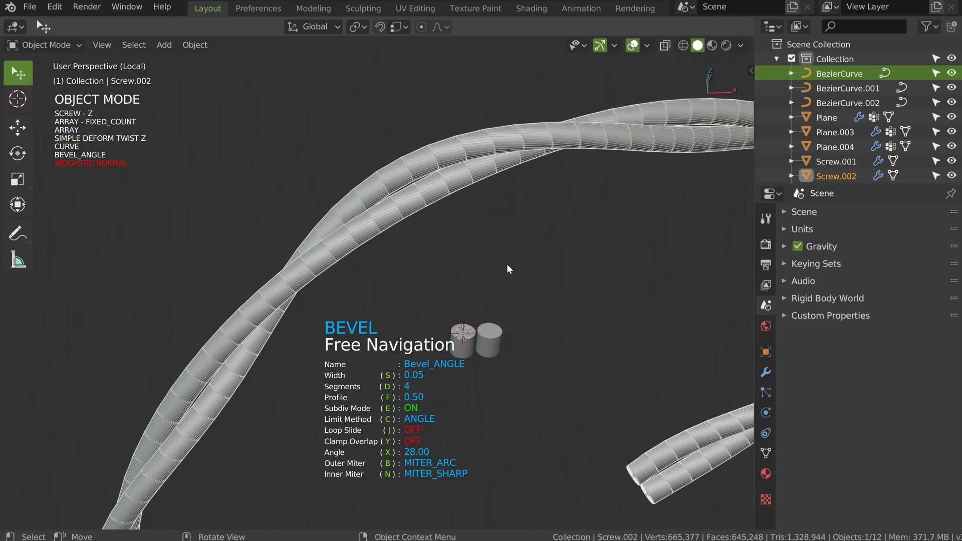
key("Up")
key("Up")
key("Up")
key("Up")
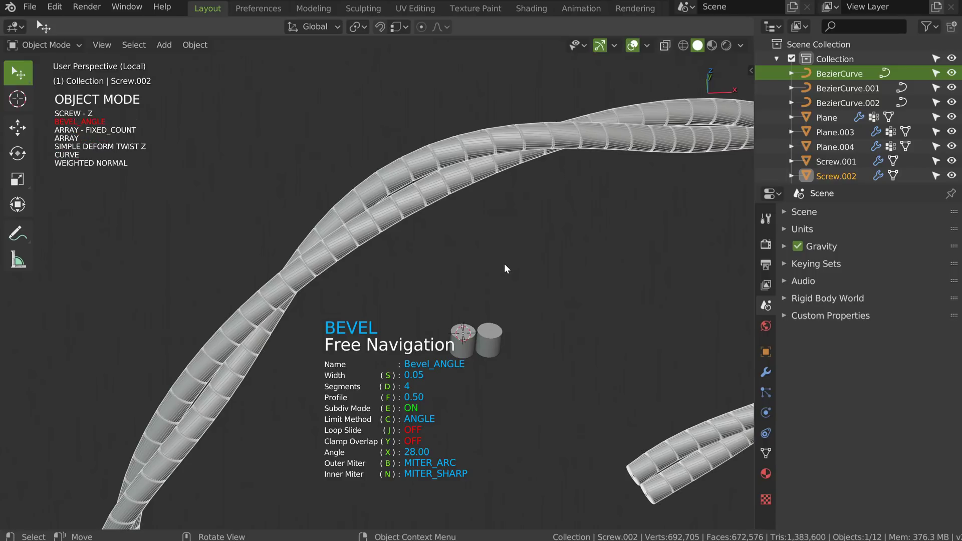
Step: Set the tube segments' bevel width to 0.10 with 1 segment
scroll(439, 158, "up", 6)
key("s")
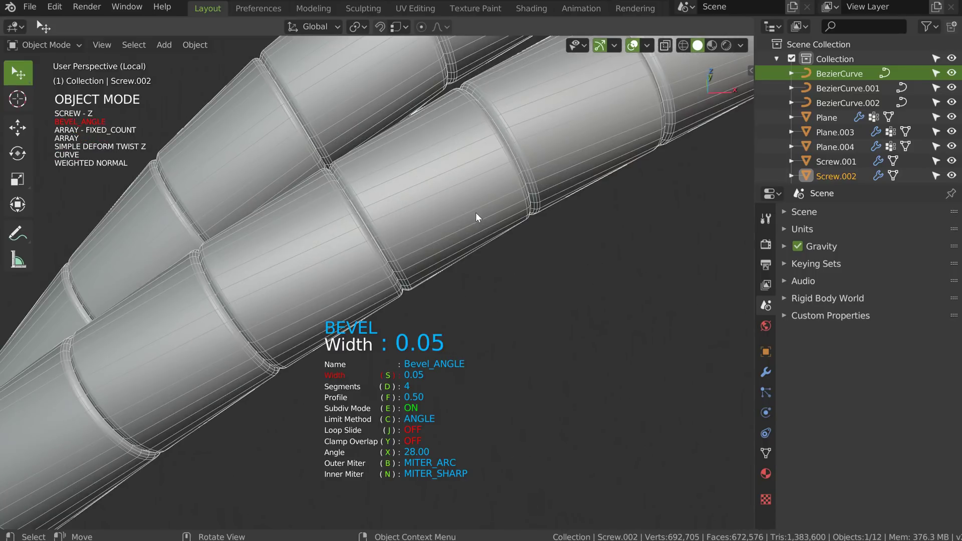
key("d")
left_click(451, 241)
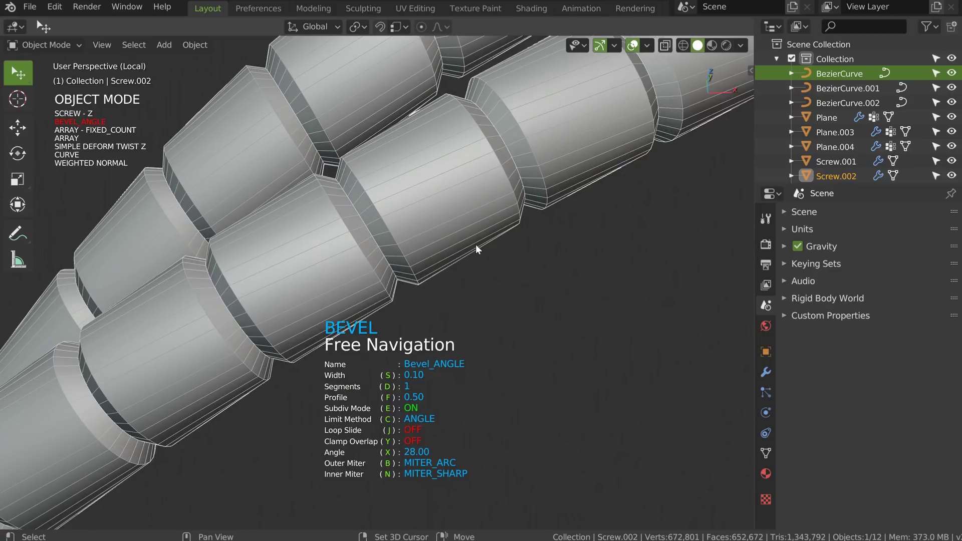
Step: Add a second angle-limited Bevel to the twisted tubes with a width of 0.02 and 4 segments
key("a")
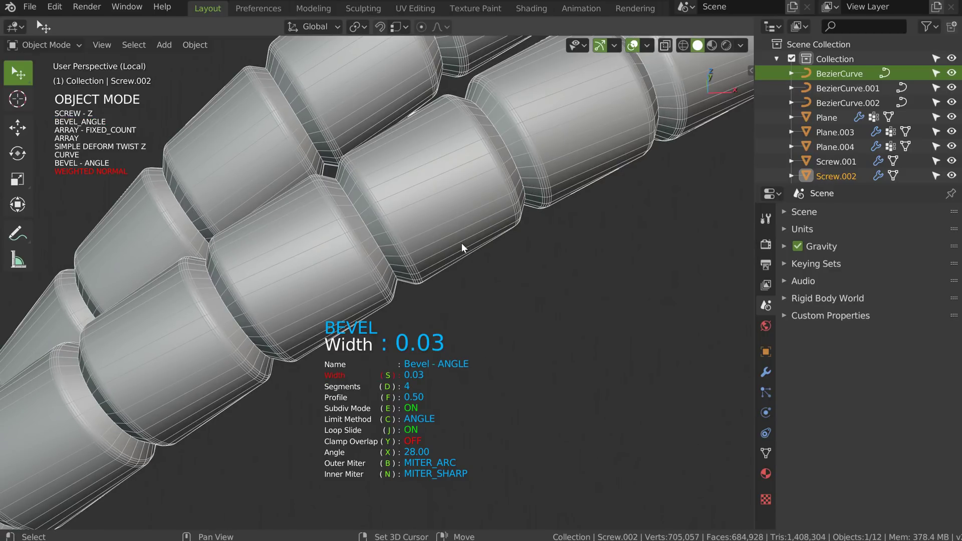
left_click(460, 249)
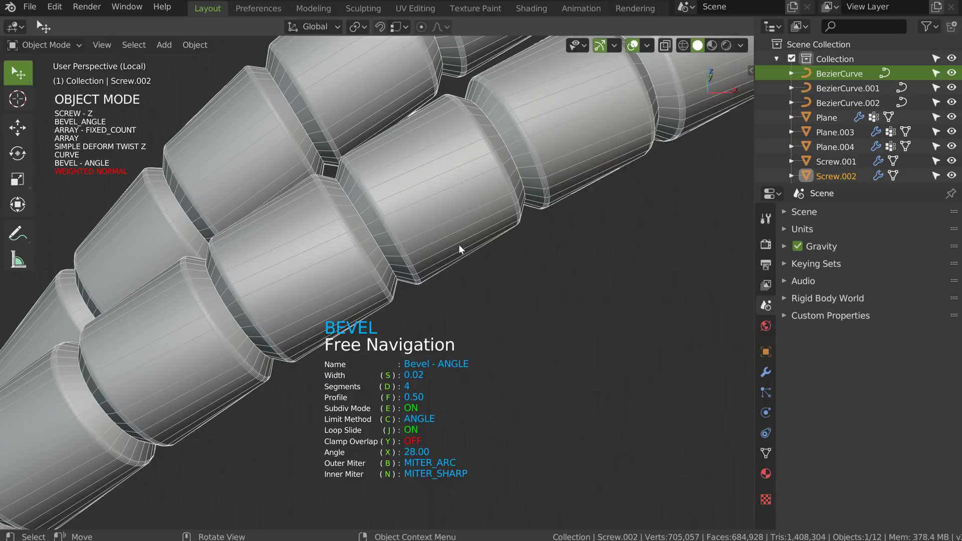
key("space")
Step: Draw a wider looping curve around the twisted tubes to create a second chain along it, and leave curve editing
scroll(455, 245, "down", 14)
middle_click_drag(525, 221, 425, 207, "shift")
mouse_move(357, 200)
middle_mouse_down()
mouse_move(388, 190)
mouse_move(419, 196)
mouse_move(376, 198)
middle_mouse_up()
scroll(420, 197, "down", 4)
key("space")
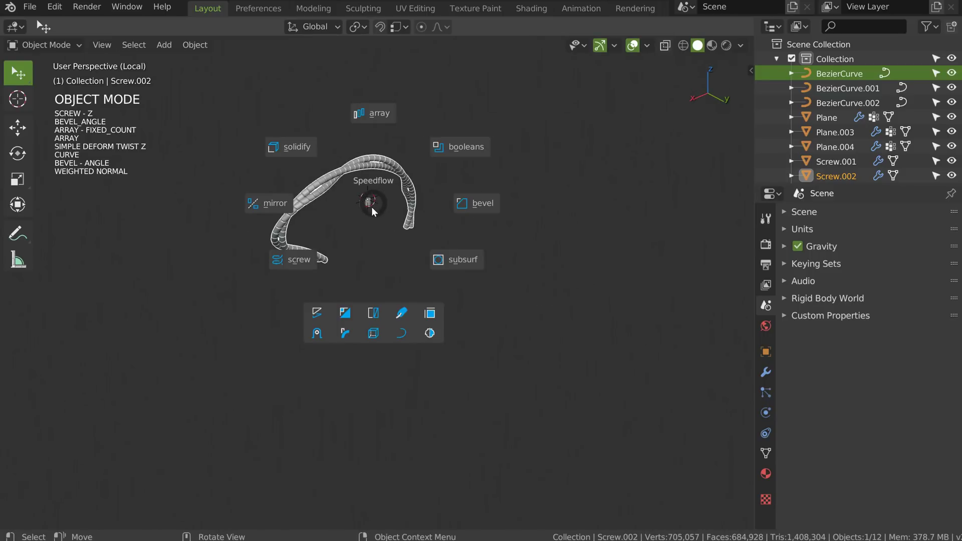
left_click(401, 312)
mouse_move(195, 416)
left_mouse_down()
mouse_move(436, 326)
mouse_move(382, 92)
mouse_move(98, 209)
left_mouse_up()
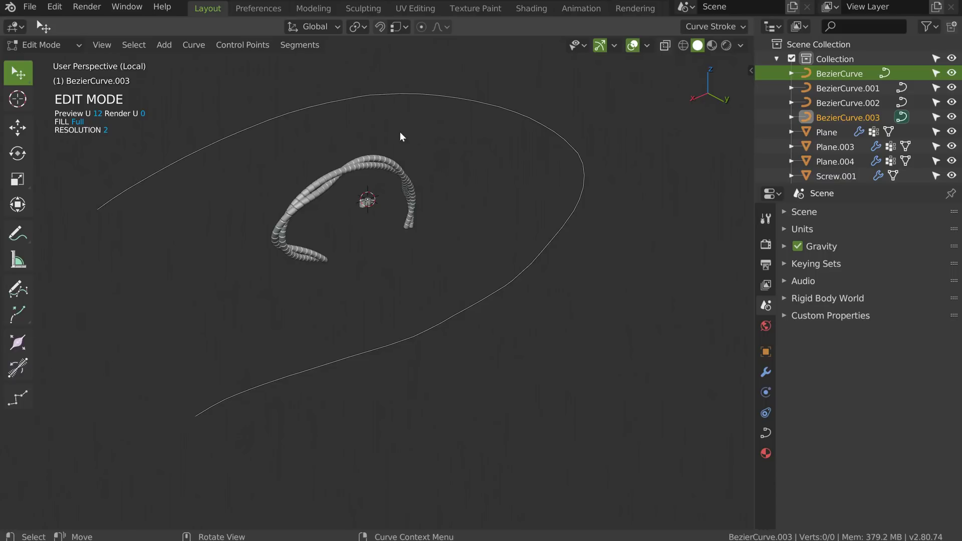
mouse_move(378, 125)
middle_mouse_down()
mouse_move(303, 152)
mouse_move(594, 129)
mouse_move(516, 158)
mouse_move(488, 235)
mouse_move(473, 213)
middle_mouse_up()
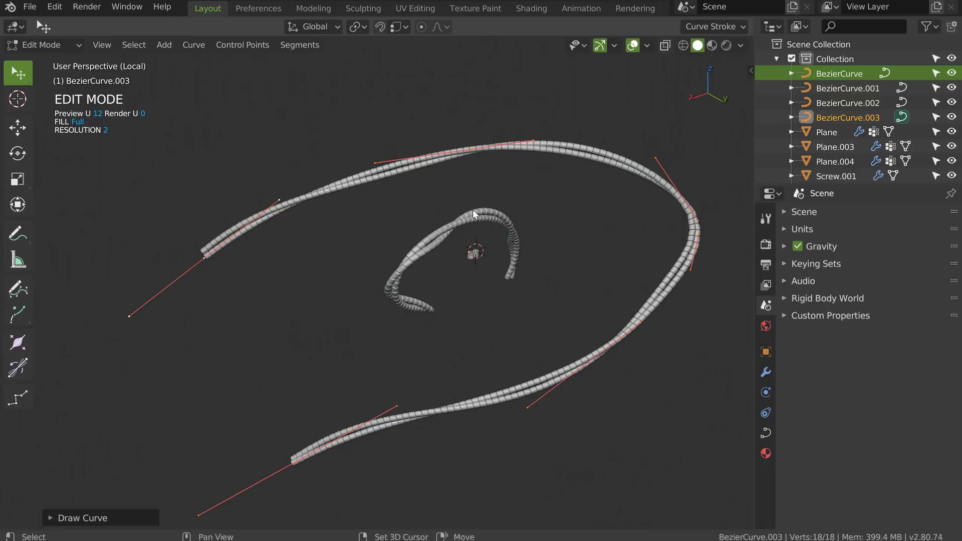
key("Tab")
Step: Leave local view and delete the smaller twisted tube chain together with its guide curve
left_click(454, 160)
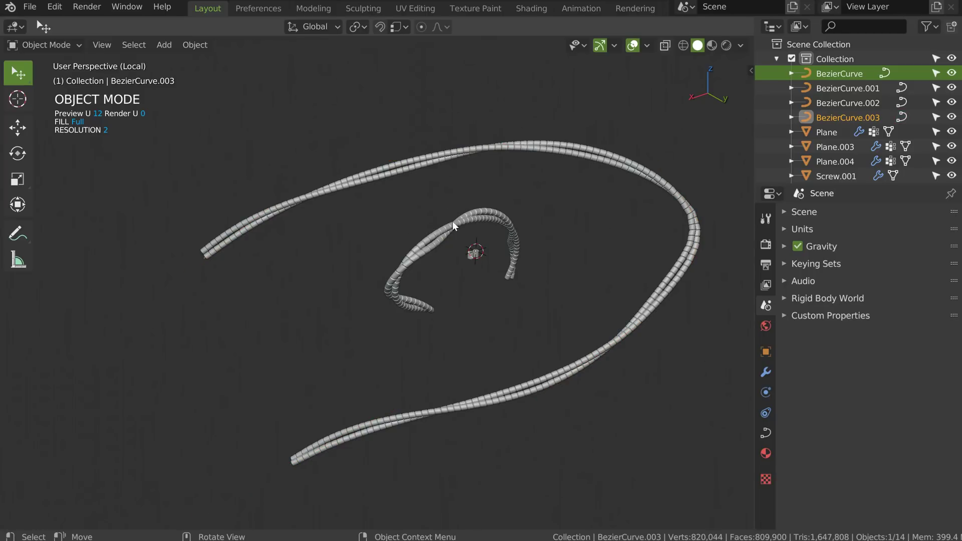
left_click(447, 166)
key("KP_Divide")
middle_click_drag(467, 225, 444, 193)
scroll(435, 212, "down", 6)
scroll(445, 196, "up", 2)
left_click(508, 202)
key("x")
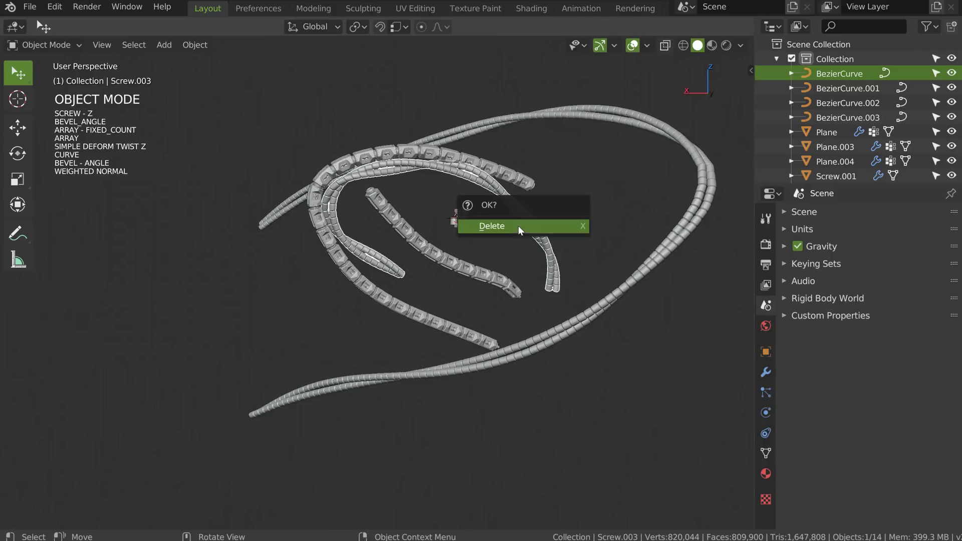
left_click(518, 226)
left_click(543, 226)
key("Delete")
Step: Delete the remaining long twisted tube chain together with its looping guide curve
middle_click_drag(528, 222, 494, 202)
scroll(493, 203, "up", 2)
middle_click_drag(518, 371, 419, 151)
left_click(420, 151)
key("x")
left_click(414, 152)
left_click(407, 144)
key("x")
key("Return")
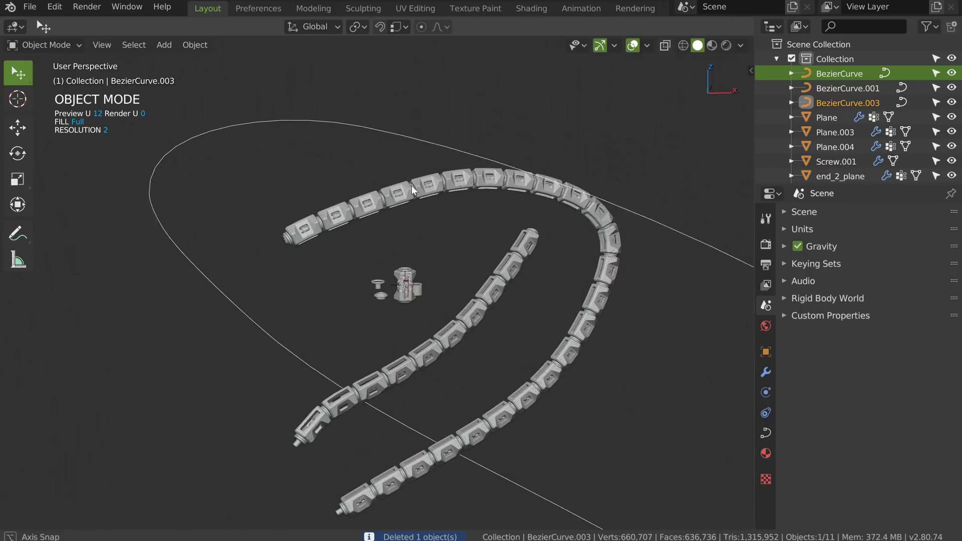
middle_click_drag(445, 193, 425, 199)
scroll(420, 236, "up", 2)
middle_click_drag(422, 259, 451, 216)
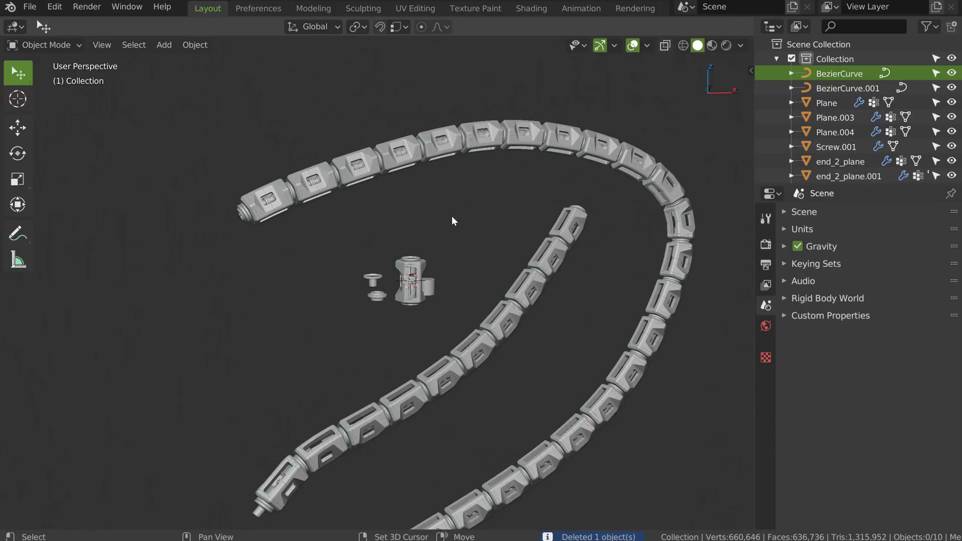
Step: Open BezierCurve.001, the long canister chain's guide curve, for editing and try tilting its selected control points
left_click(839, 84)
left_click(839, 74)
left_click(860, 86)
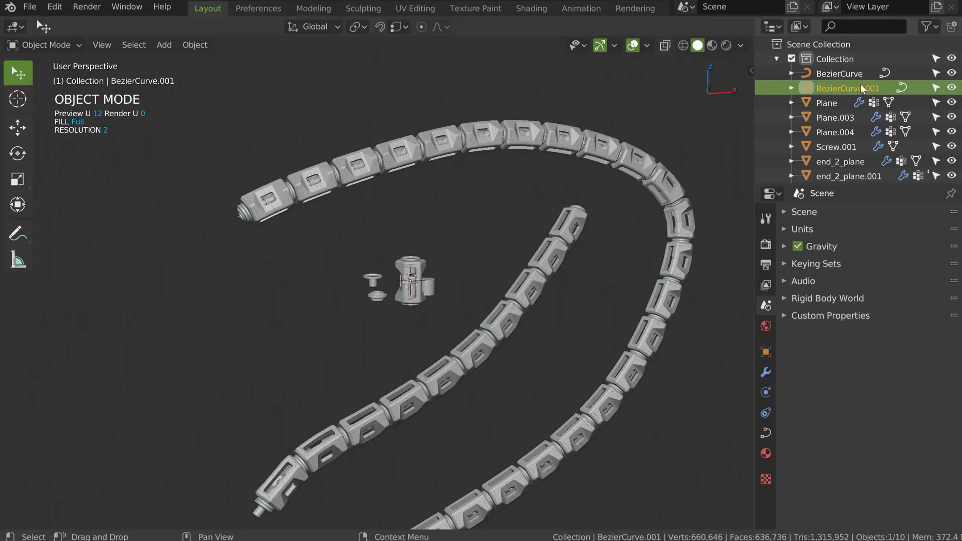
key("Tab")
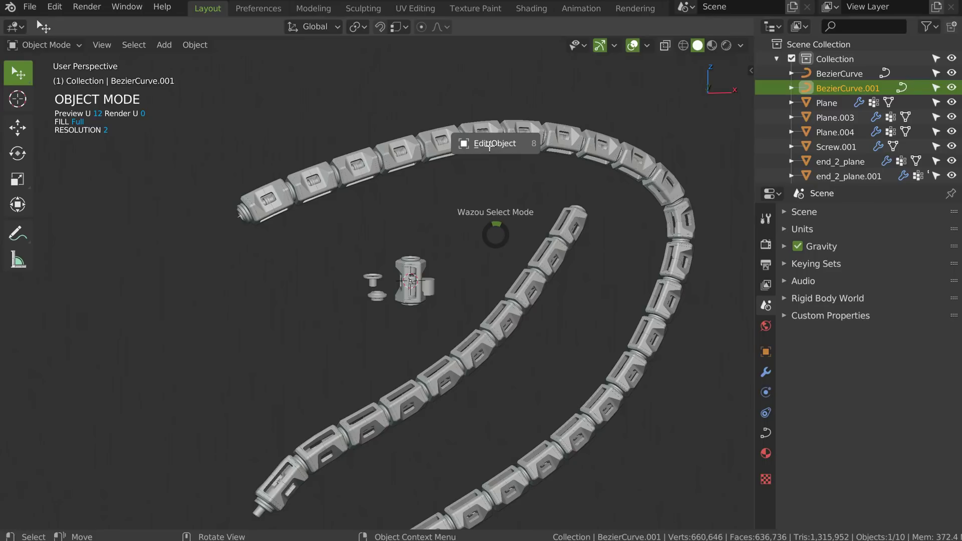
left_click(489, 145)
left_click(638, 167, "shift")
key("s")
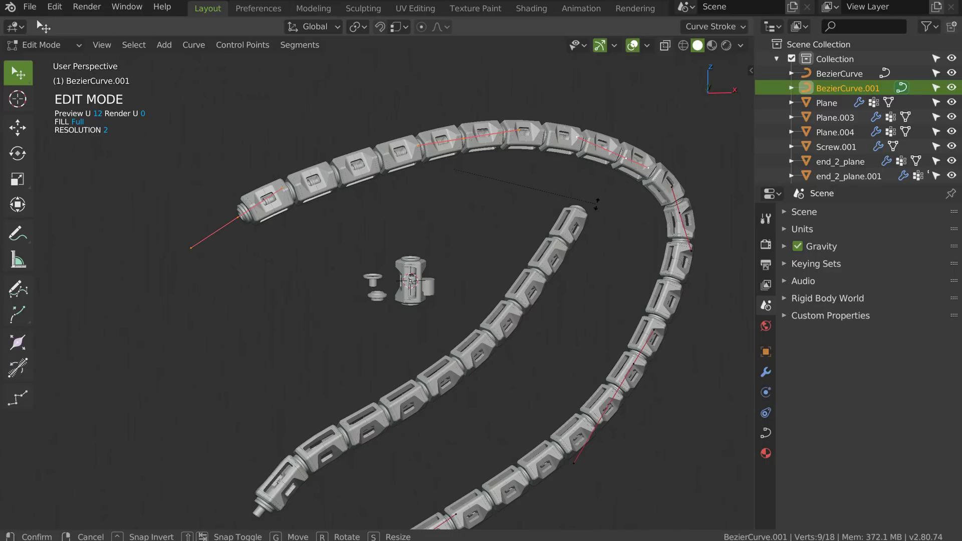
key("ctrl+t")
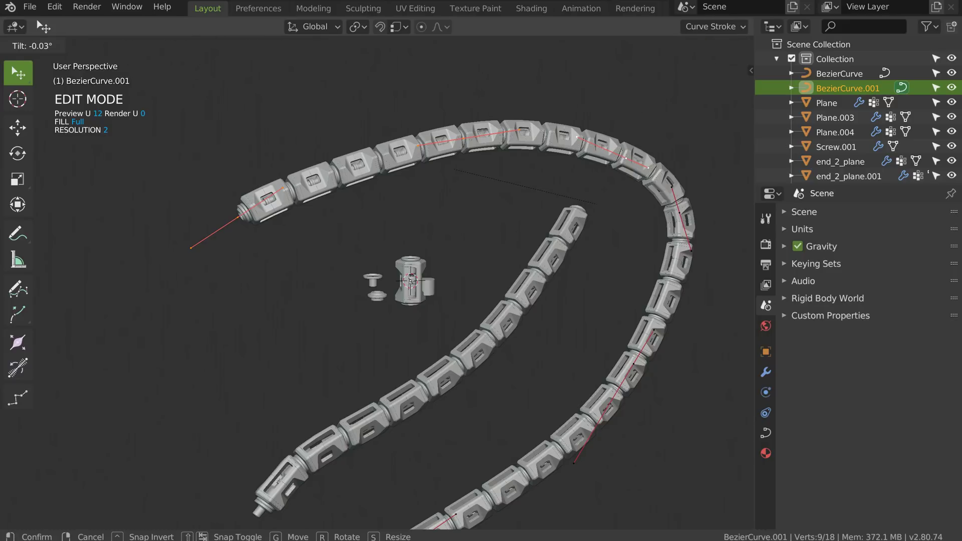
left_click(558, 174)
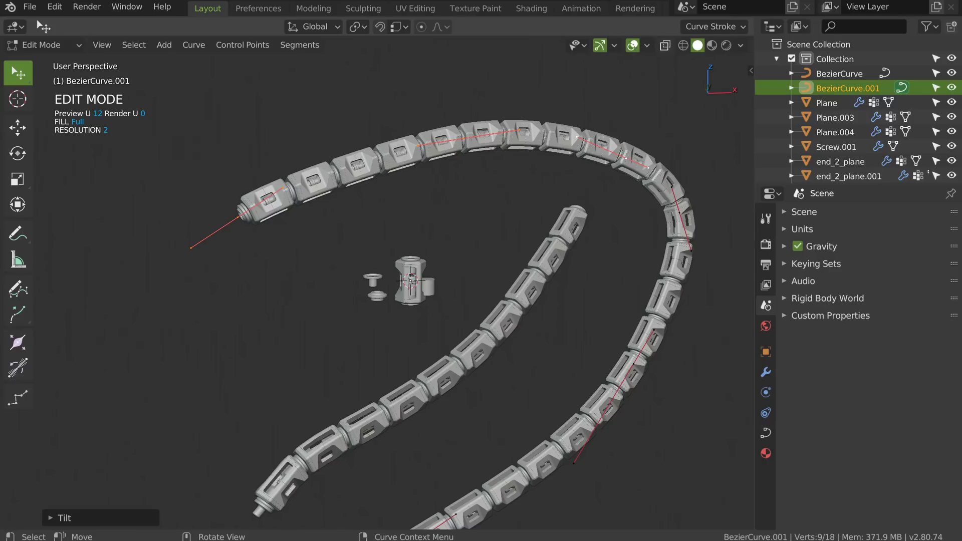
Step: Try scaling the selected control points of the long canister chain's guide curve, undo the scaling and leave curve editing
key("s")
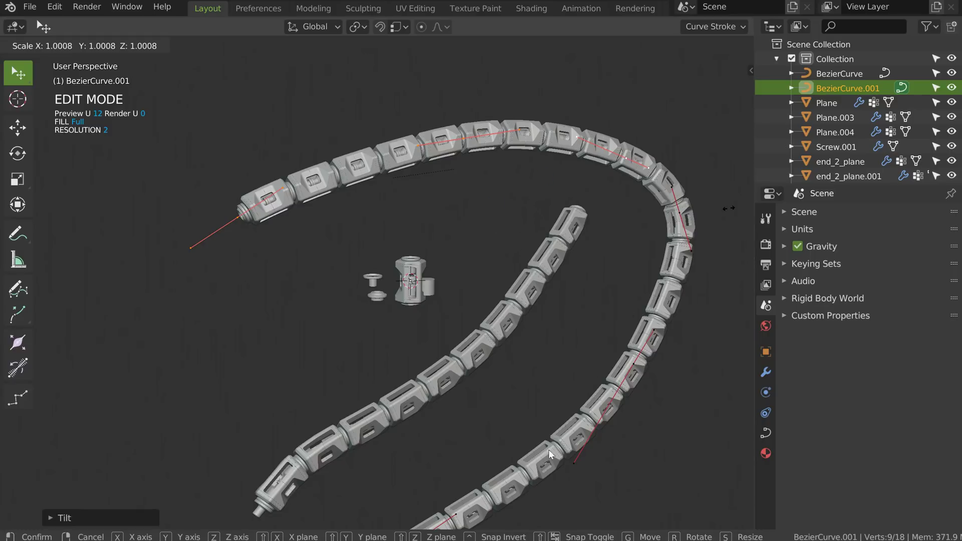
left_click(538, 187)
key("Tab")
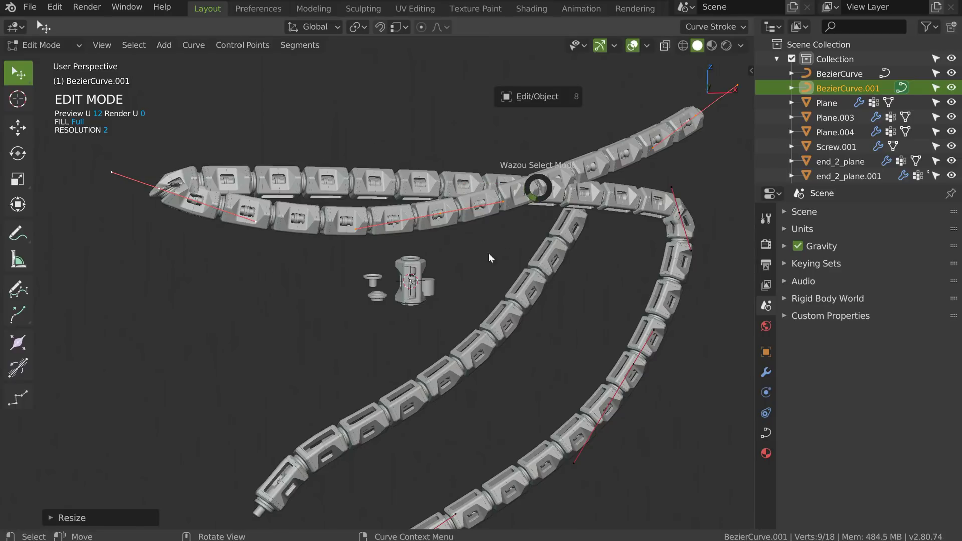
left_click(534, 243)
middle_click_drag(502, 251, 470, 226)
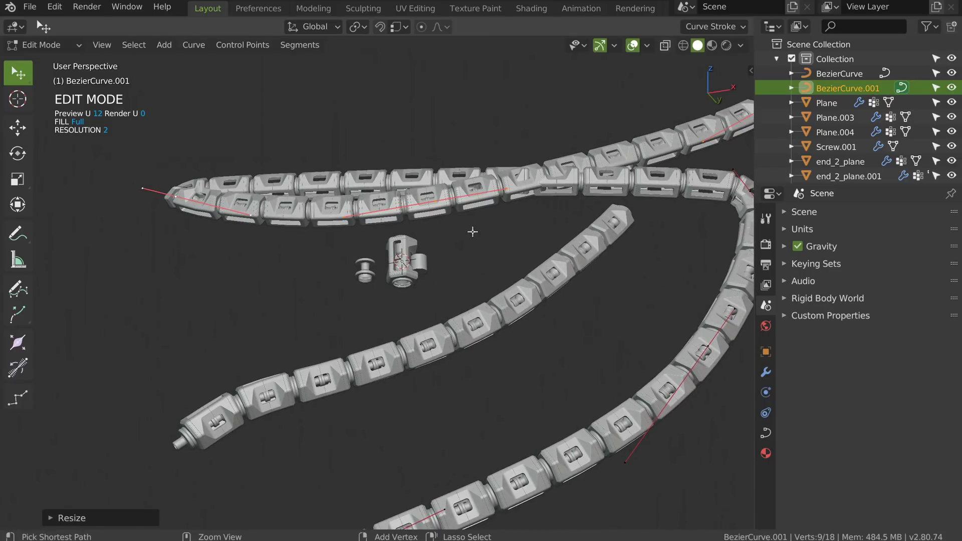
key("ctrl+z")
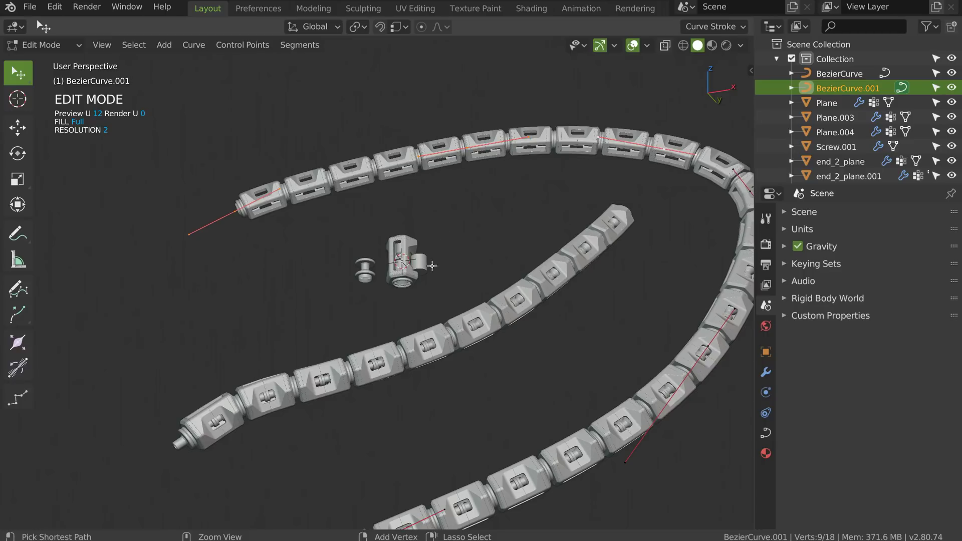
key("ctrl+Tab")
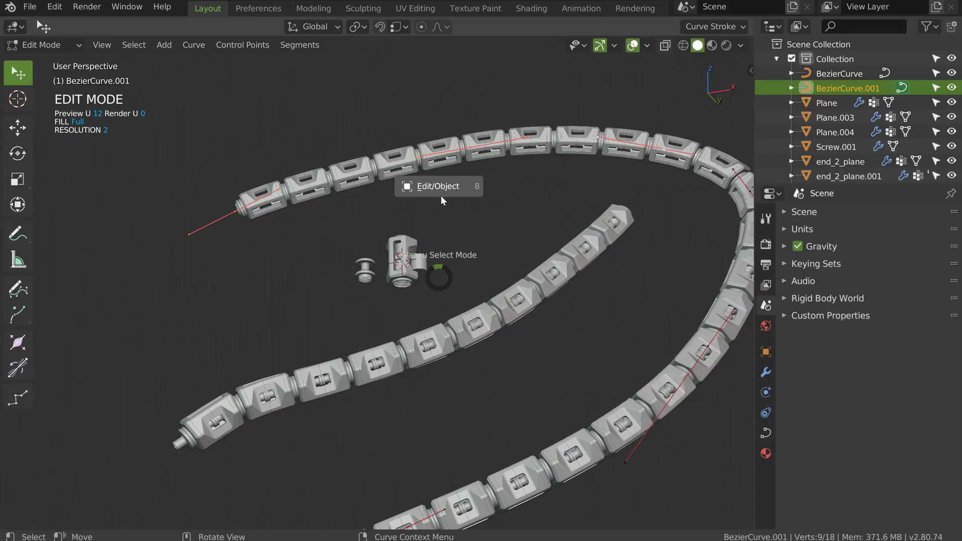
left_click(442, 189)
Step: Delete the small cylinder Screw.001 beside the original canister
left_click(417, 265)
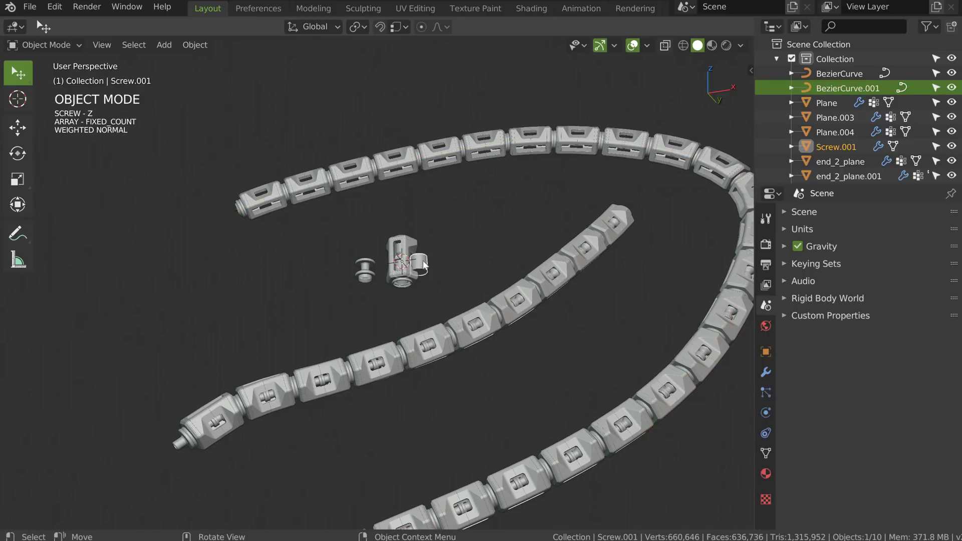
middle_click_drag(425, 277, 401, 296)
scroll(420, 271, "up", 2)
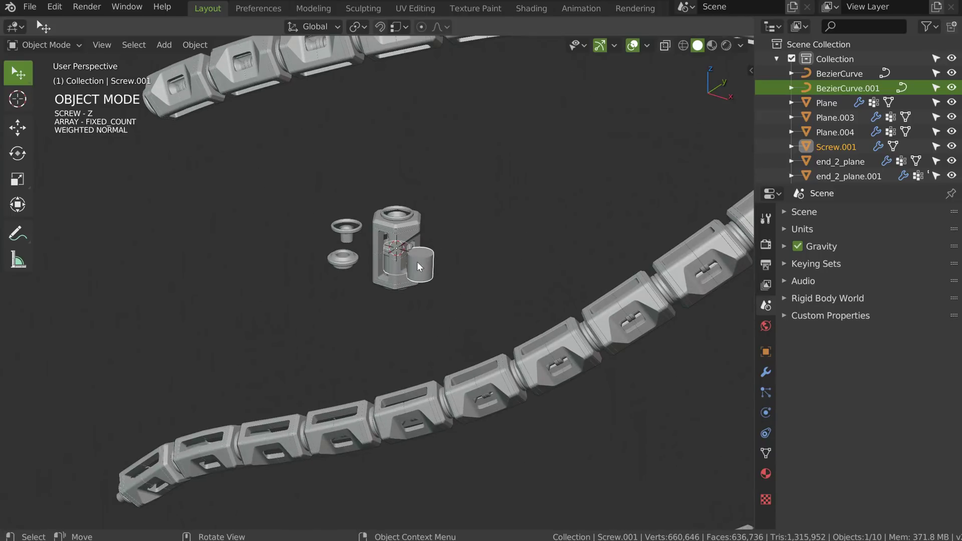
key("x")
left_click(422, 289)
middle_click_drag(407, 269, 393, 262)
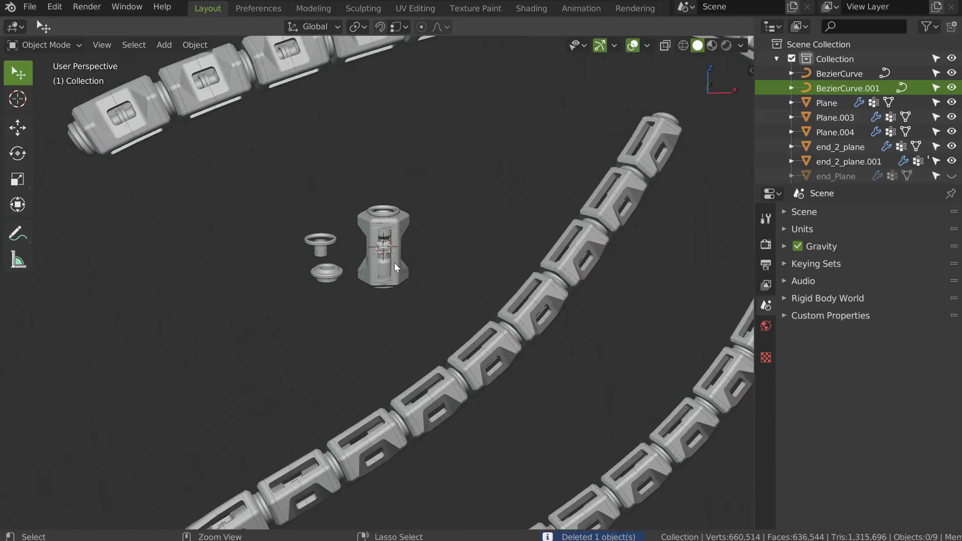
Step: Delete both canister chains and their guide curves, keeping the original canister and its two separate end pieces
scroll(423, 220, "up", 5)
middle_click_drag(424, 220, 401, 245)
middle_click_drag(436, 203, 251, 373, "ctrl")
middle_click_drag(322, 198, 393, 262, "ctrl")
left_click(337, 328)
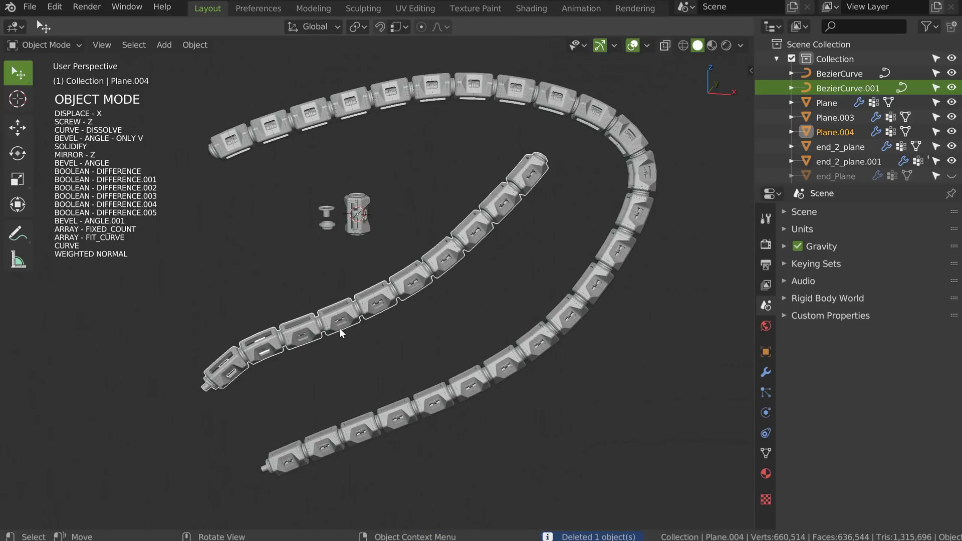
key("x")
left_click(339, 326)
left_click(341, 315)
key("x")
key("x")
left_click(365, 310)
left_click(439, 398)
key("x")
left_click(439, 393)
left_click(439, 398)
key("x")
left_click(438, 398)
scroll(418, 151, "up", 3)
scroll(403, 194, "up", 5)
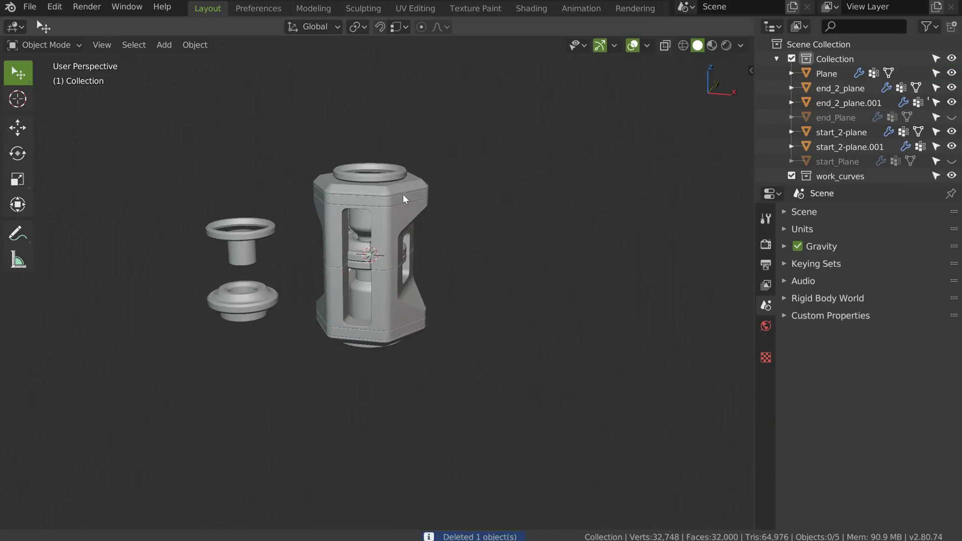
Step: Delete the duplicate end pieces end_2_plane.001 and start_2-plane.001 at the centre of the canister
middle_click_drag(354, 212, 342, 278)
scroll(392, 242, "up", 3)
scroll(414, 245, "down", 3)
middle_click_drag(392, 243, 448, 248)
left_click(418, 247)
scroll(460, 246, "down", 2)
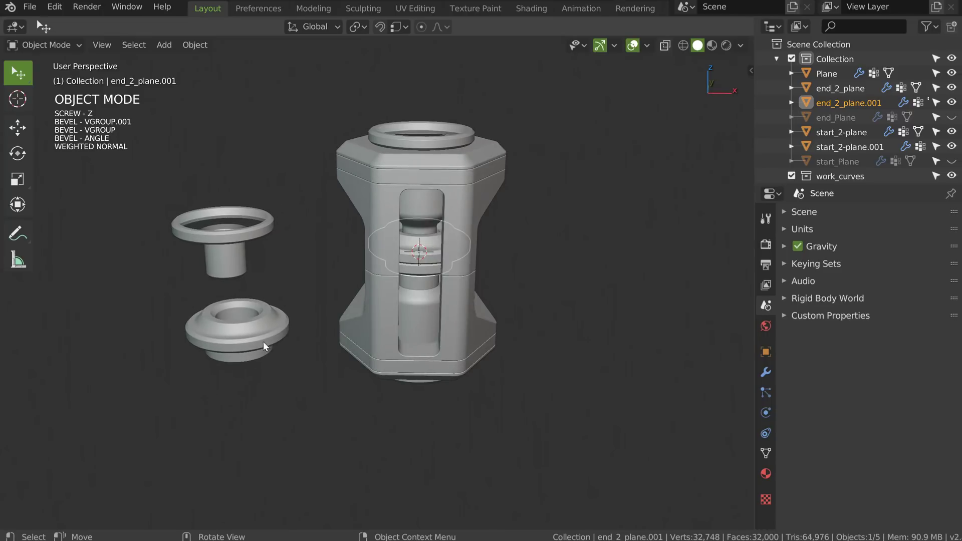
key("Delete")
middle_click_drag(449, 280, 396, 220)
left_click(434, 254)
key("x")
left_click(425, 254)
Step: Hide the canister's modifiers one by one with Speedflow's modifier visibility tool, back to the original base line
left_click(380, 223)
key("space")
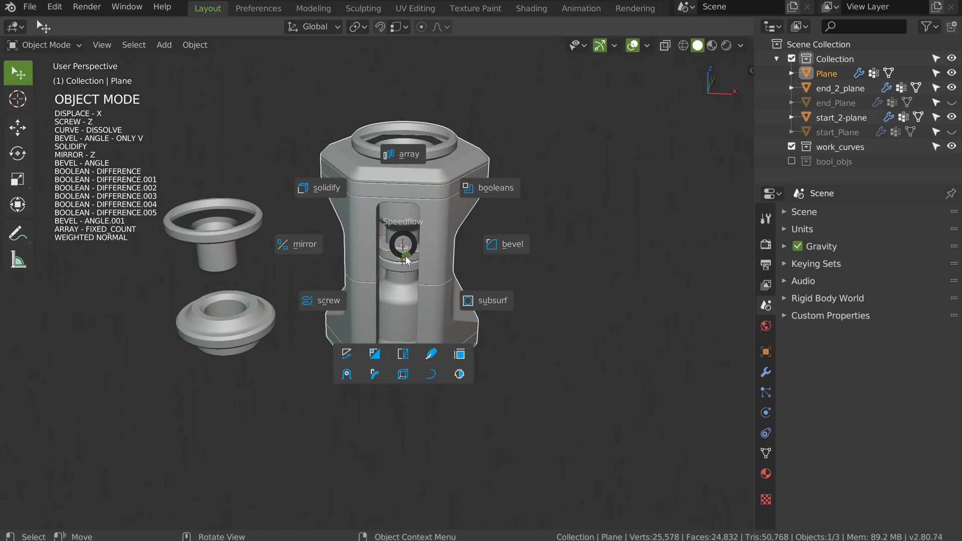
left_click(462, 374)
key("s")
key("s")
key("s")
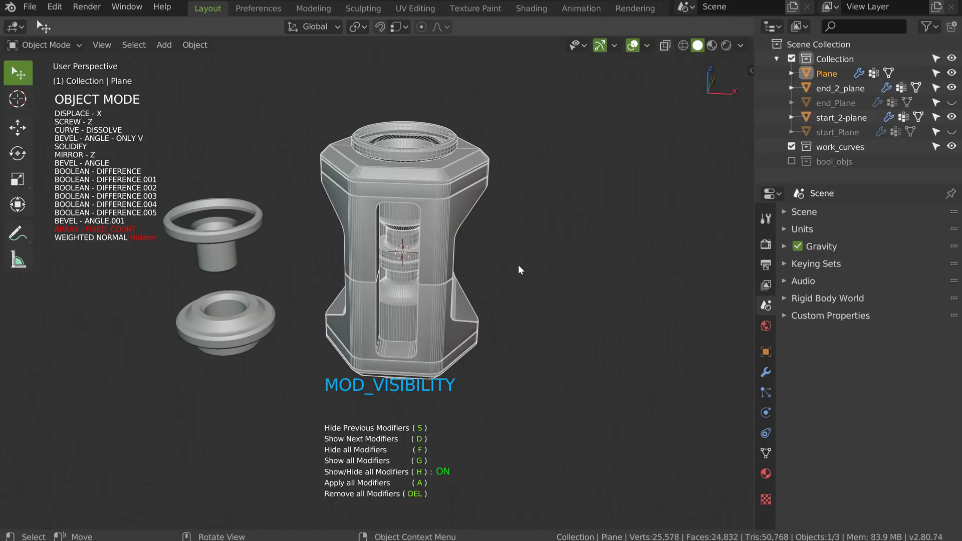
key("s")
key("s")
key("s")
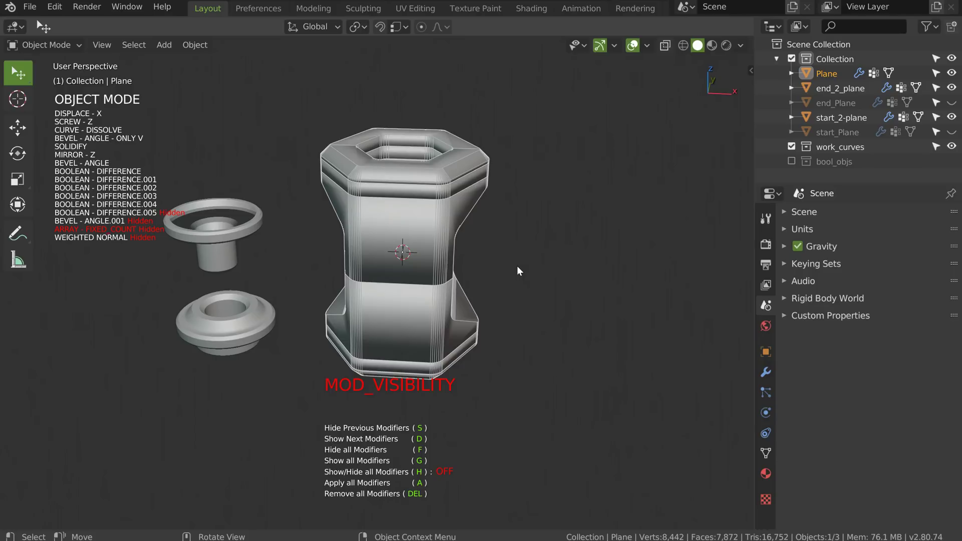
key("s")
key("s")
key("s")
key("s")
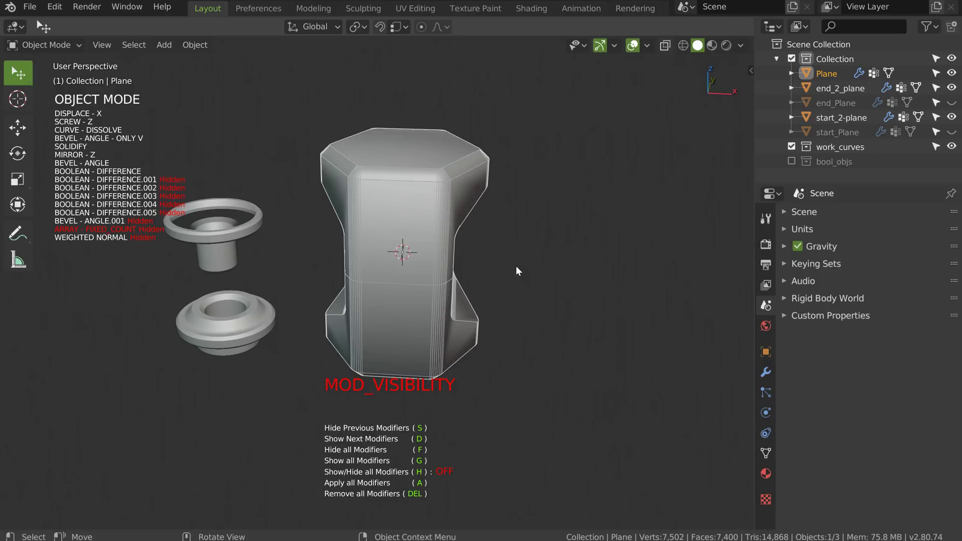
key("s")
key("s")
key("s")
key("s")
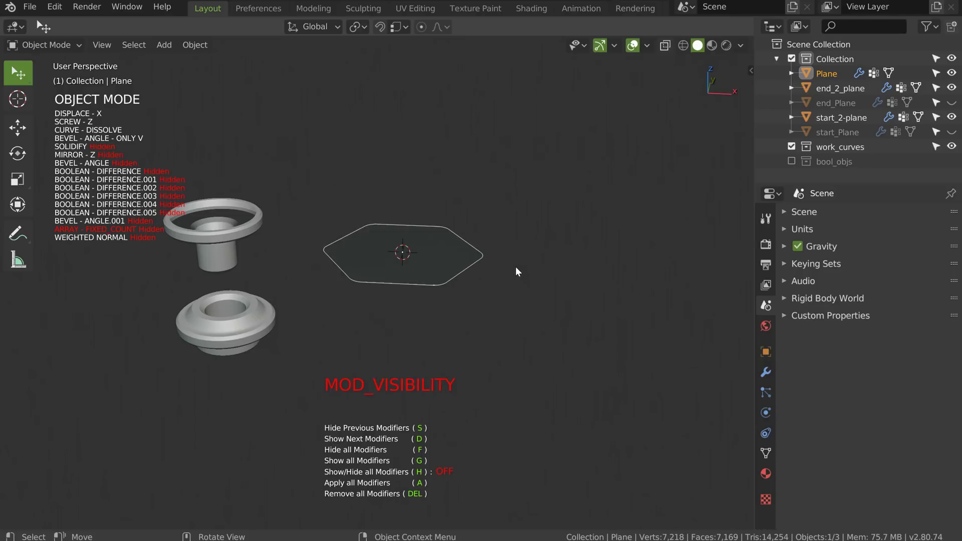
key("s")
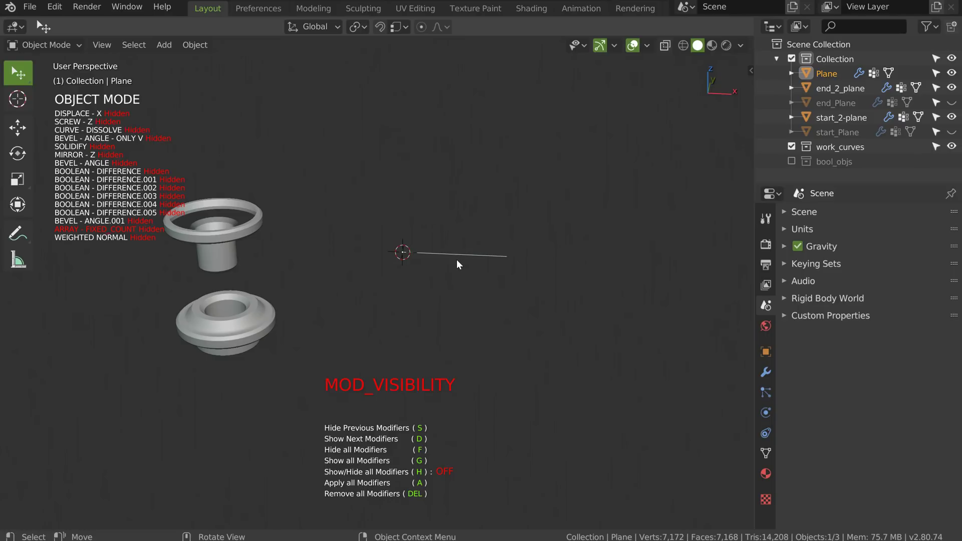
Step: Show the canister's modifiers again one by one from Displace to Weighted Normal, and finish the modifier visibility tool
key("d")
key("d")
key("d")
key("d")
key("d")
key("d")
key("d")
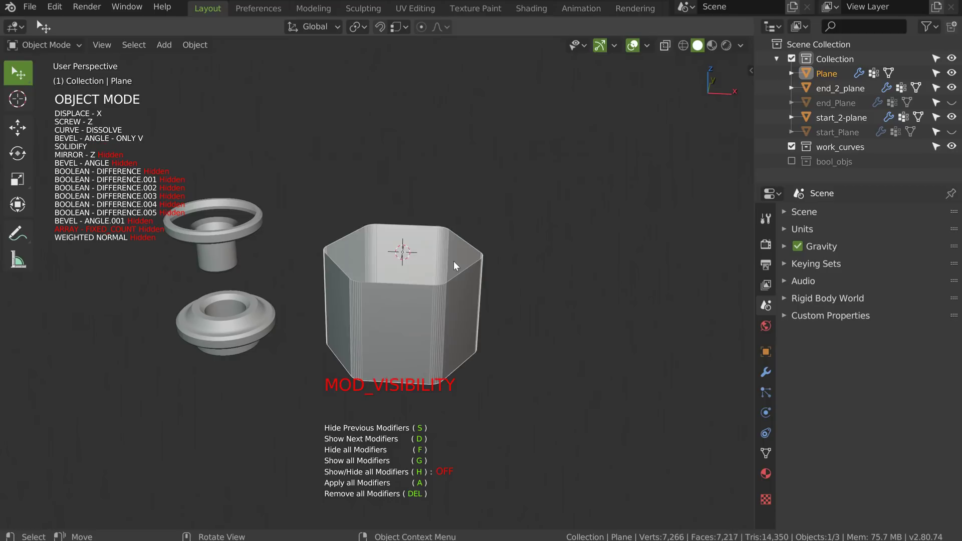
key("d")
key("d")
key("d")
key("d")
key("d")
key("d")
key("d")
key("d")
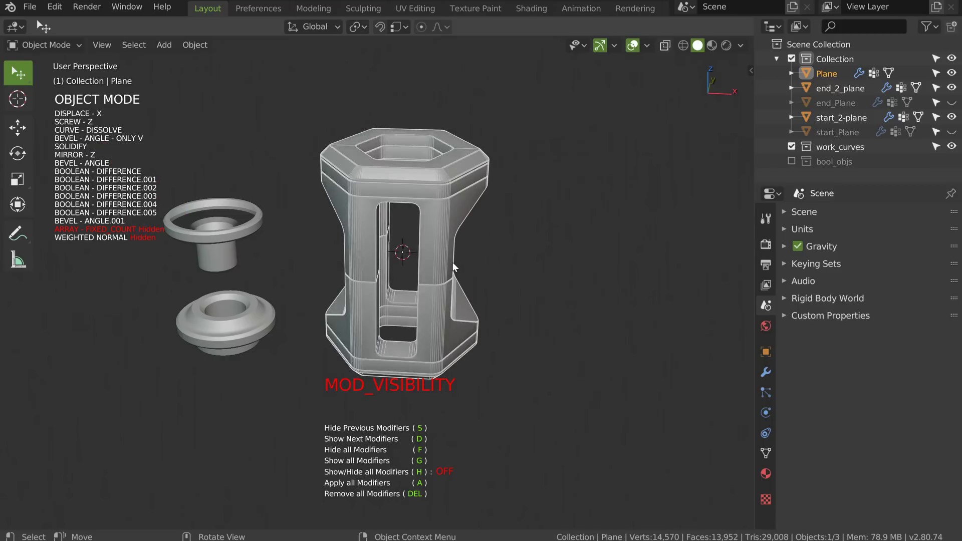
middle_click_drag(450, 259, 450, 239)
key("w")
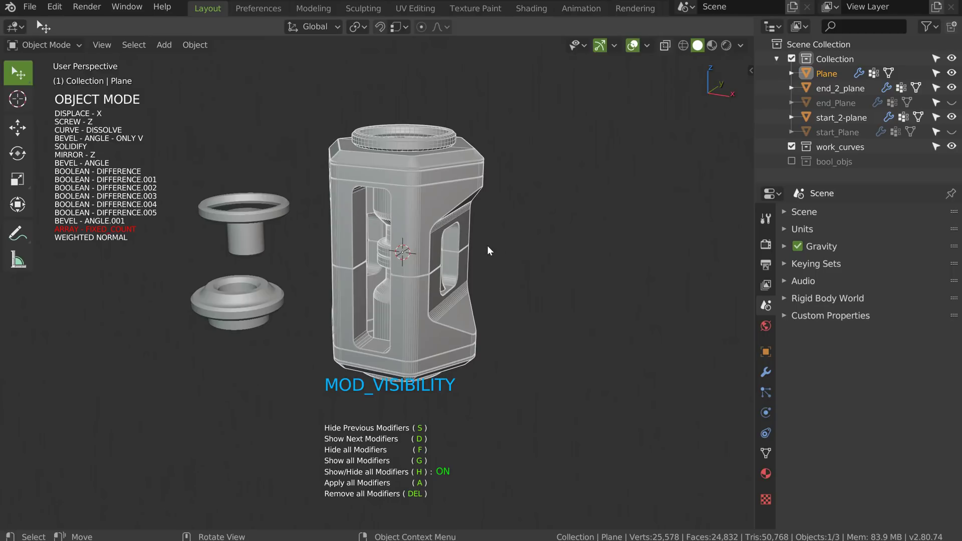
left_click(538, 230)
Step: Turn off the viewport overlays and inspect the finished canister and its end pieces from several angles
middle_click_drag(472, 230, 477, 225)
left_click(631, 45)
middle_click_drag(495, 149, 458, 163)
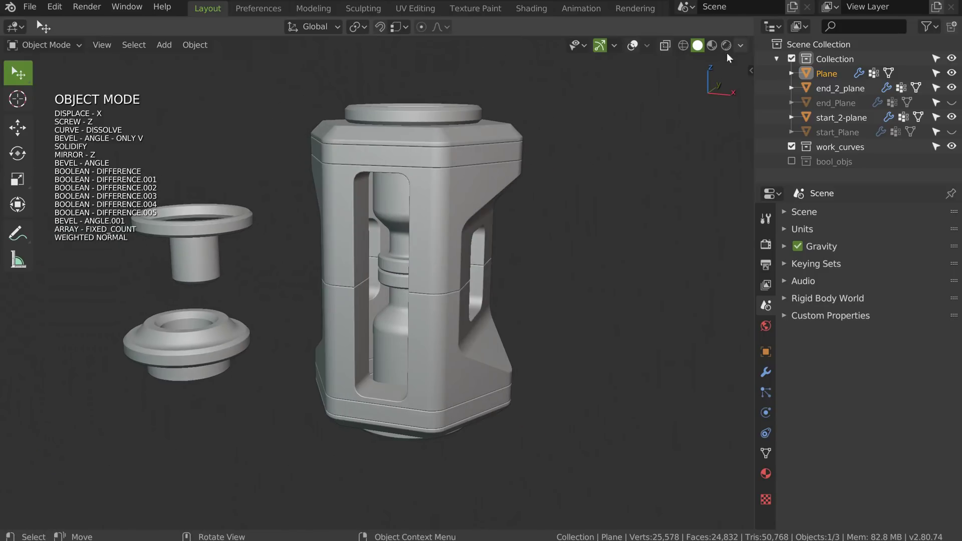
middle_click_drag(371, 215, 415, 228)
key("space")
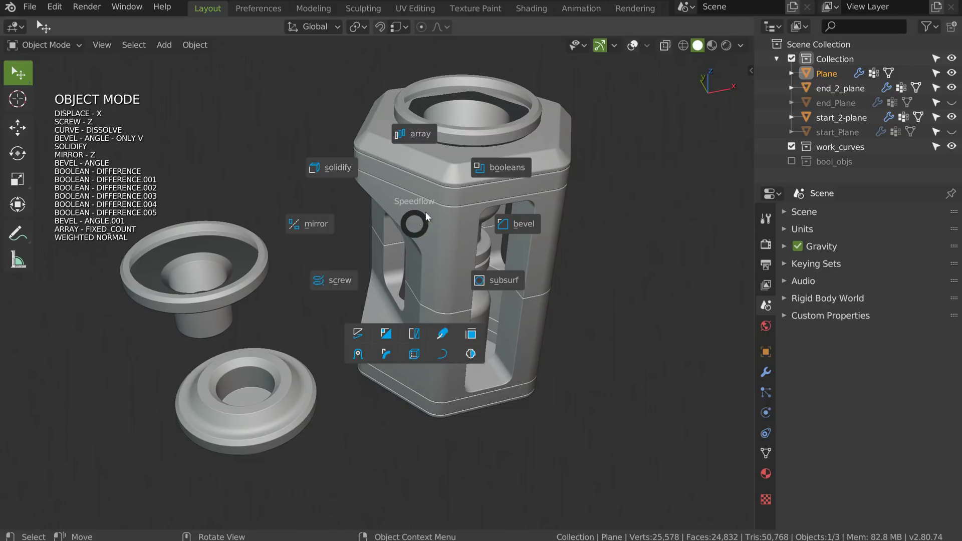
right_click(415, 239)
middle_click_drag(413, 246, 466, 150)
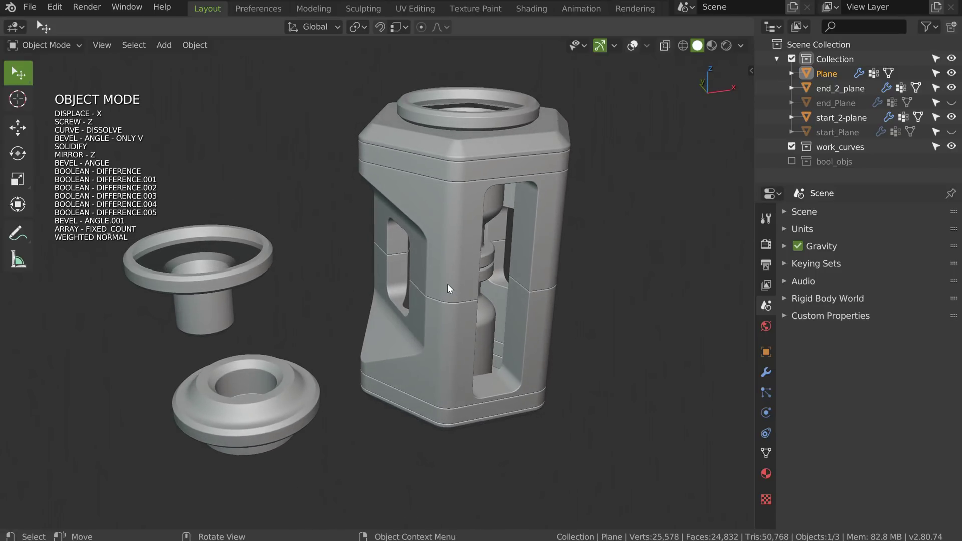